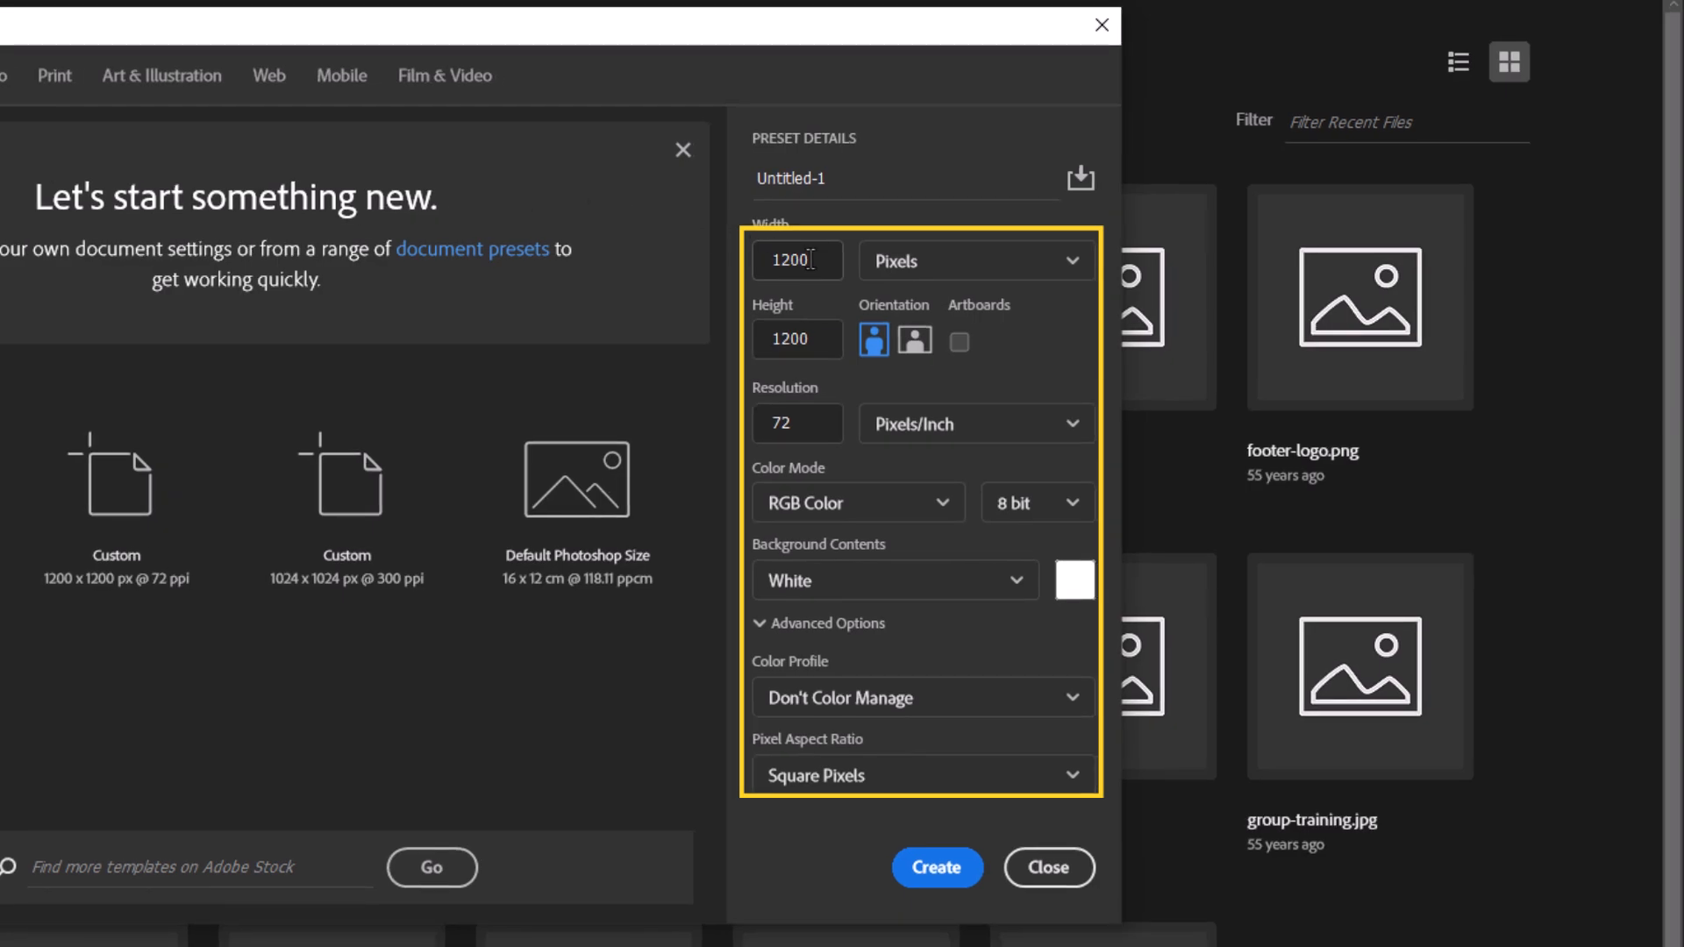
Create a new 1200 x 1200 px document with the resolution set to 300 pixels/inch
{"action": "key", "text": "Tab"}
{"action": "key", "text": "Tab"}
{"action": "type", "text": "300"}
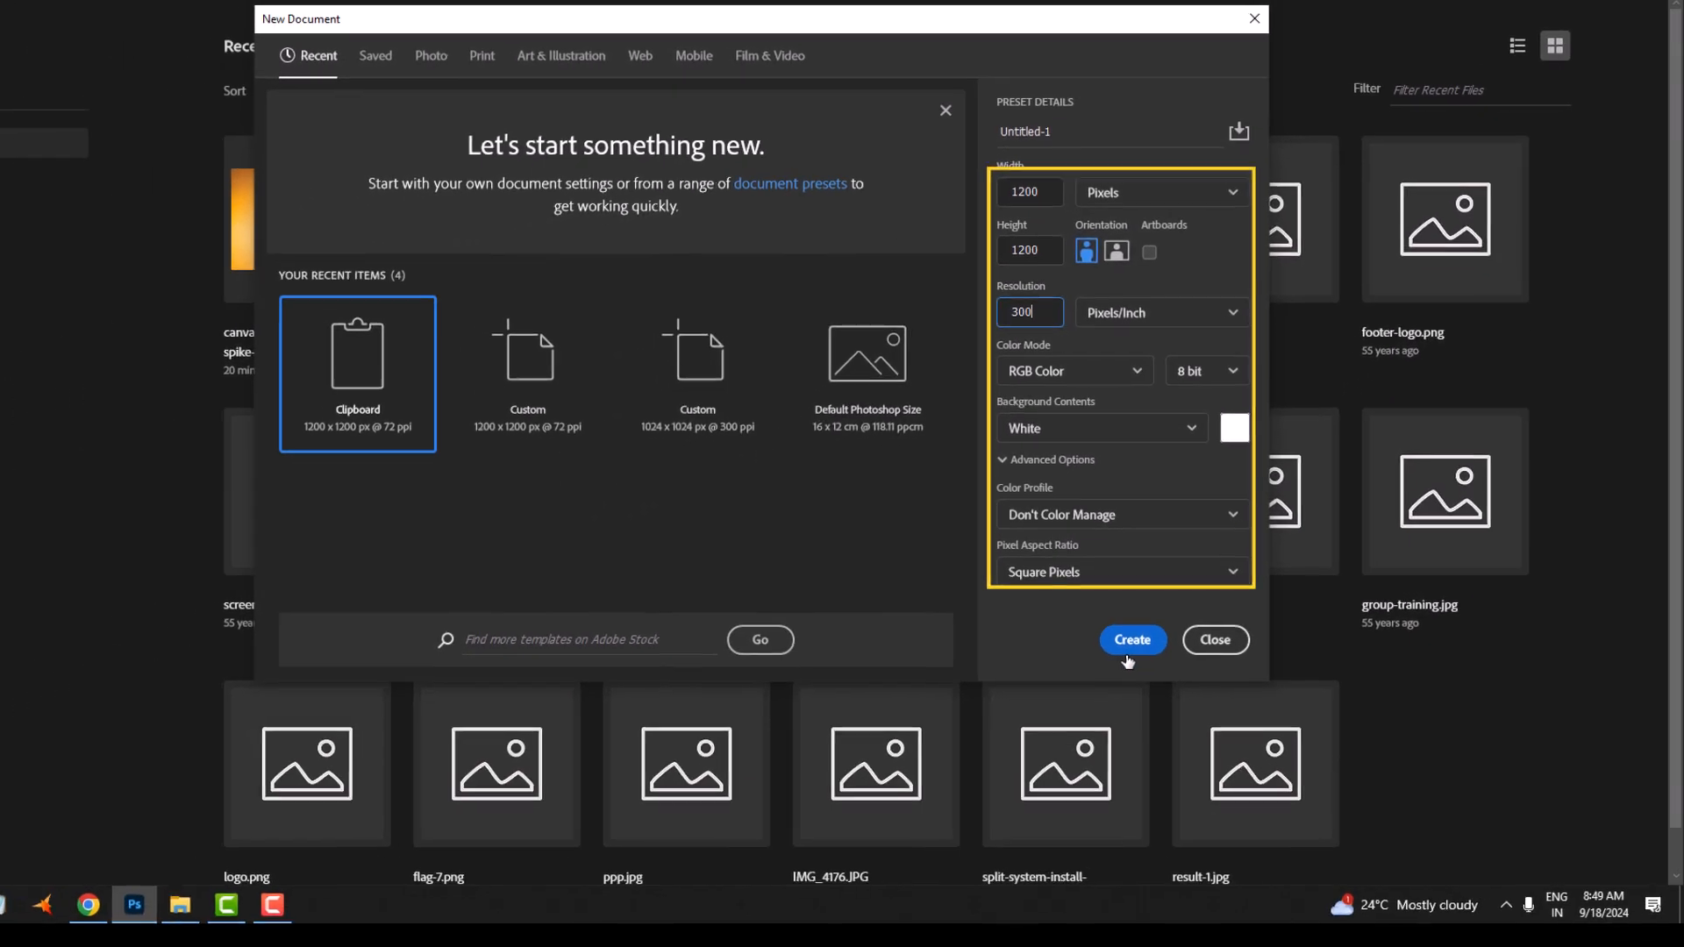
{"action": "left_click", "coordinate": [936, 870]}
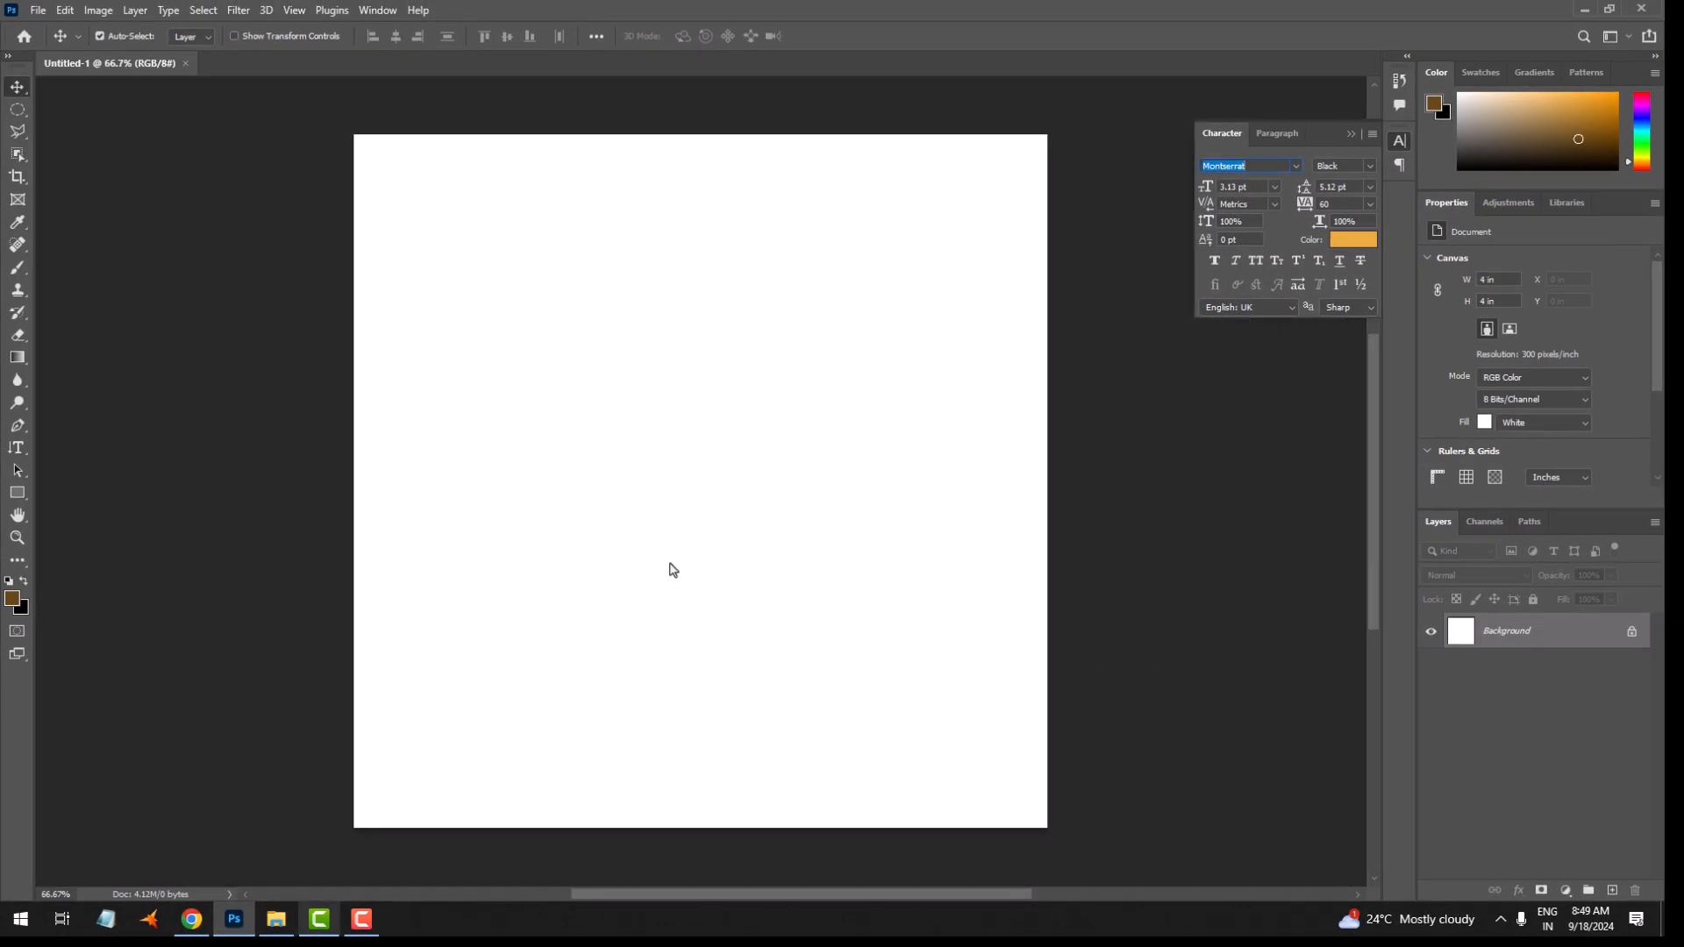
Draw a white rectangle shape of about 1209 x 1203 px covering the whole canvas
{"action": "left_click", "coordinate": [18, 493]}
{"action": "left_click_drag", "start_coordinate": [350, 139], "coordinate": [1061, 840]}
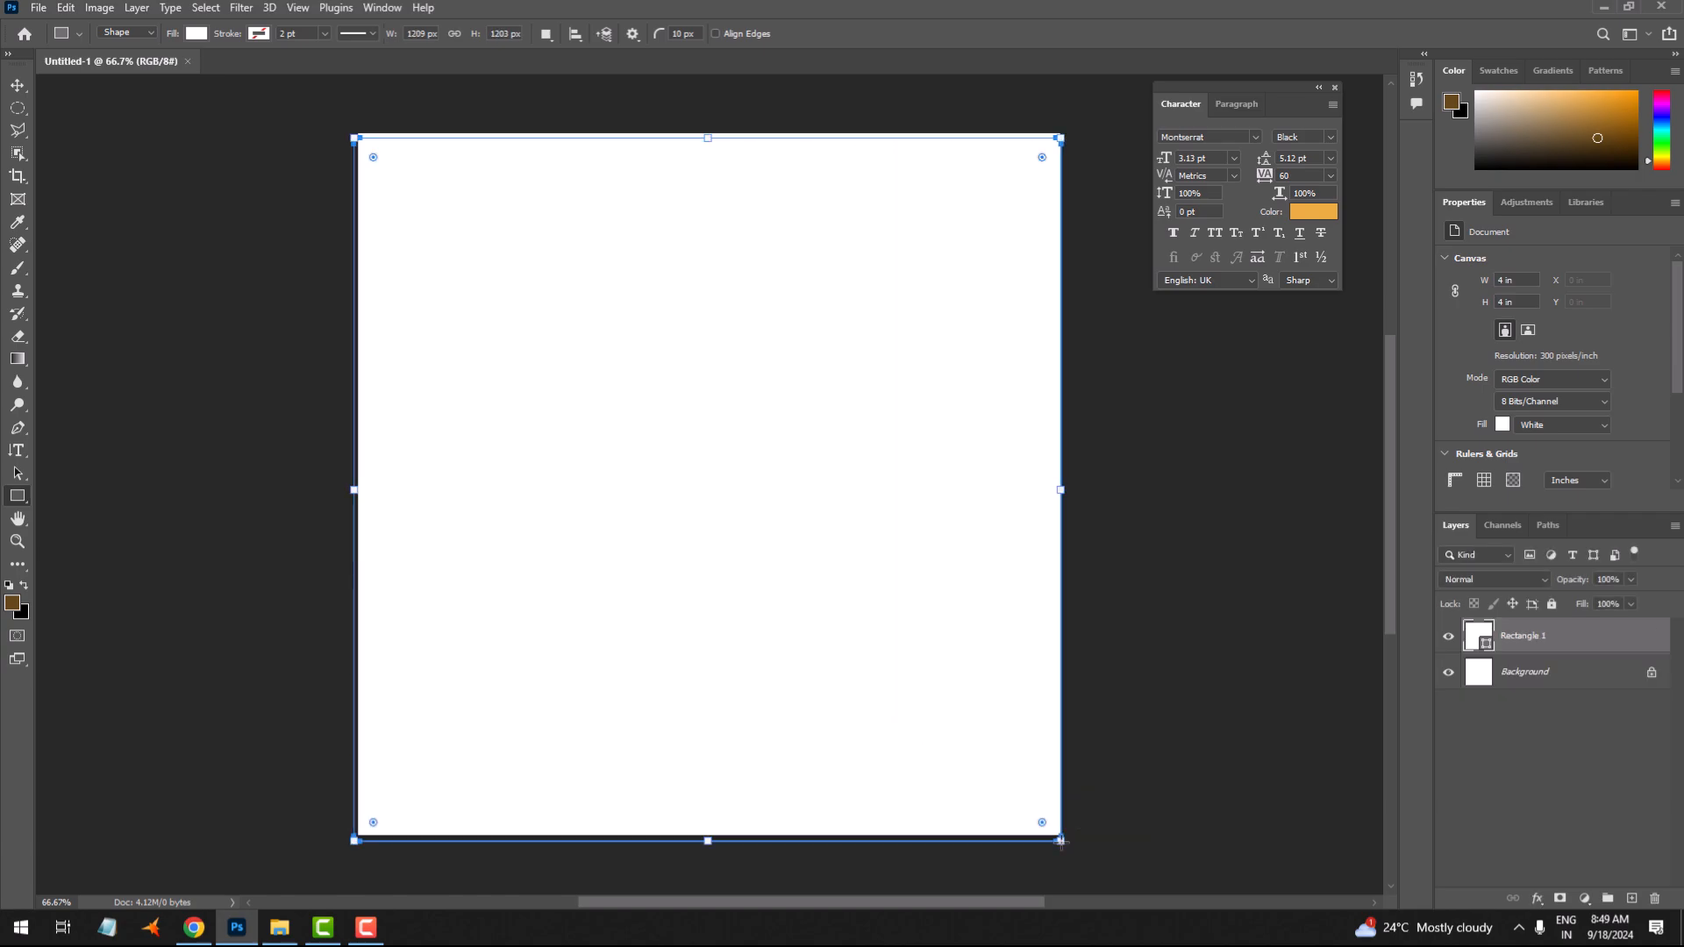
{"action": "left_click", "coordinate": [18, 85]}
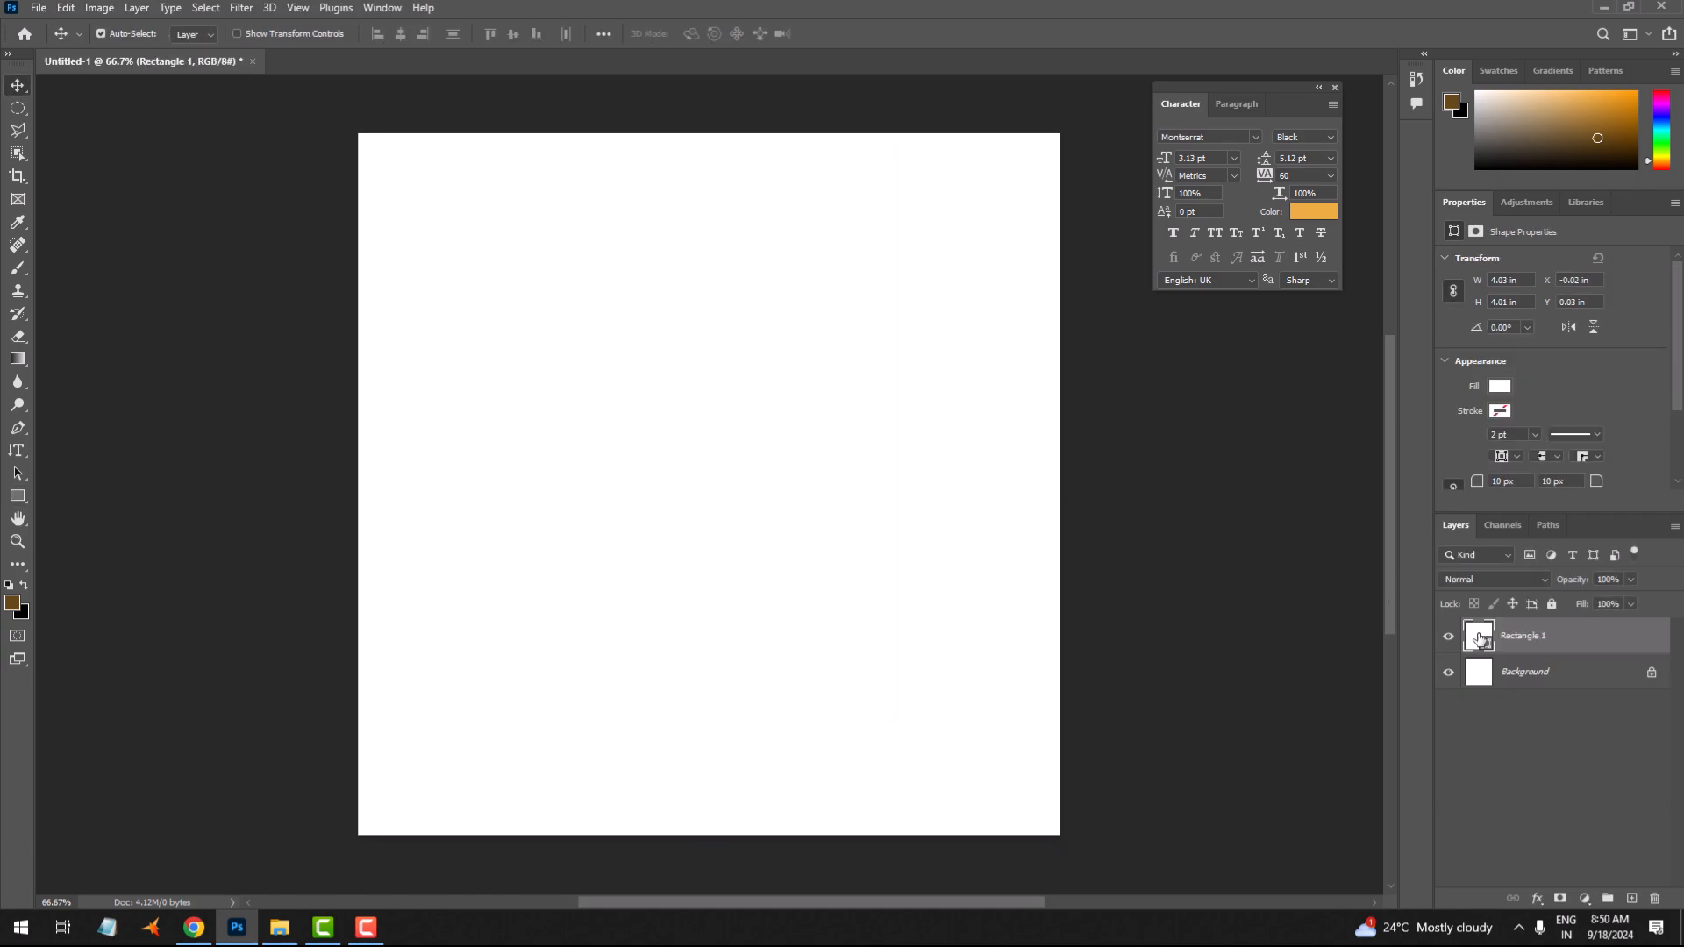
Free-transform the rectangle so its upper and lower edges line up with the canvas, scaling it to about 99.75%
{"action": "key", "text": "ctrl+t"}
{"action": "left_click_drag", "start_coordinate": [693, 138], "coordinate": [708, 132]}
{"action": "left_click_drag", "start_coordinate": [707, 846], "coordinate": [707, 839]}
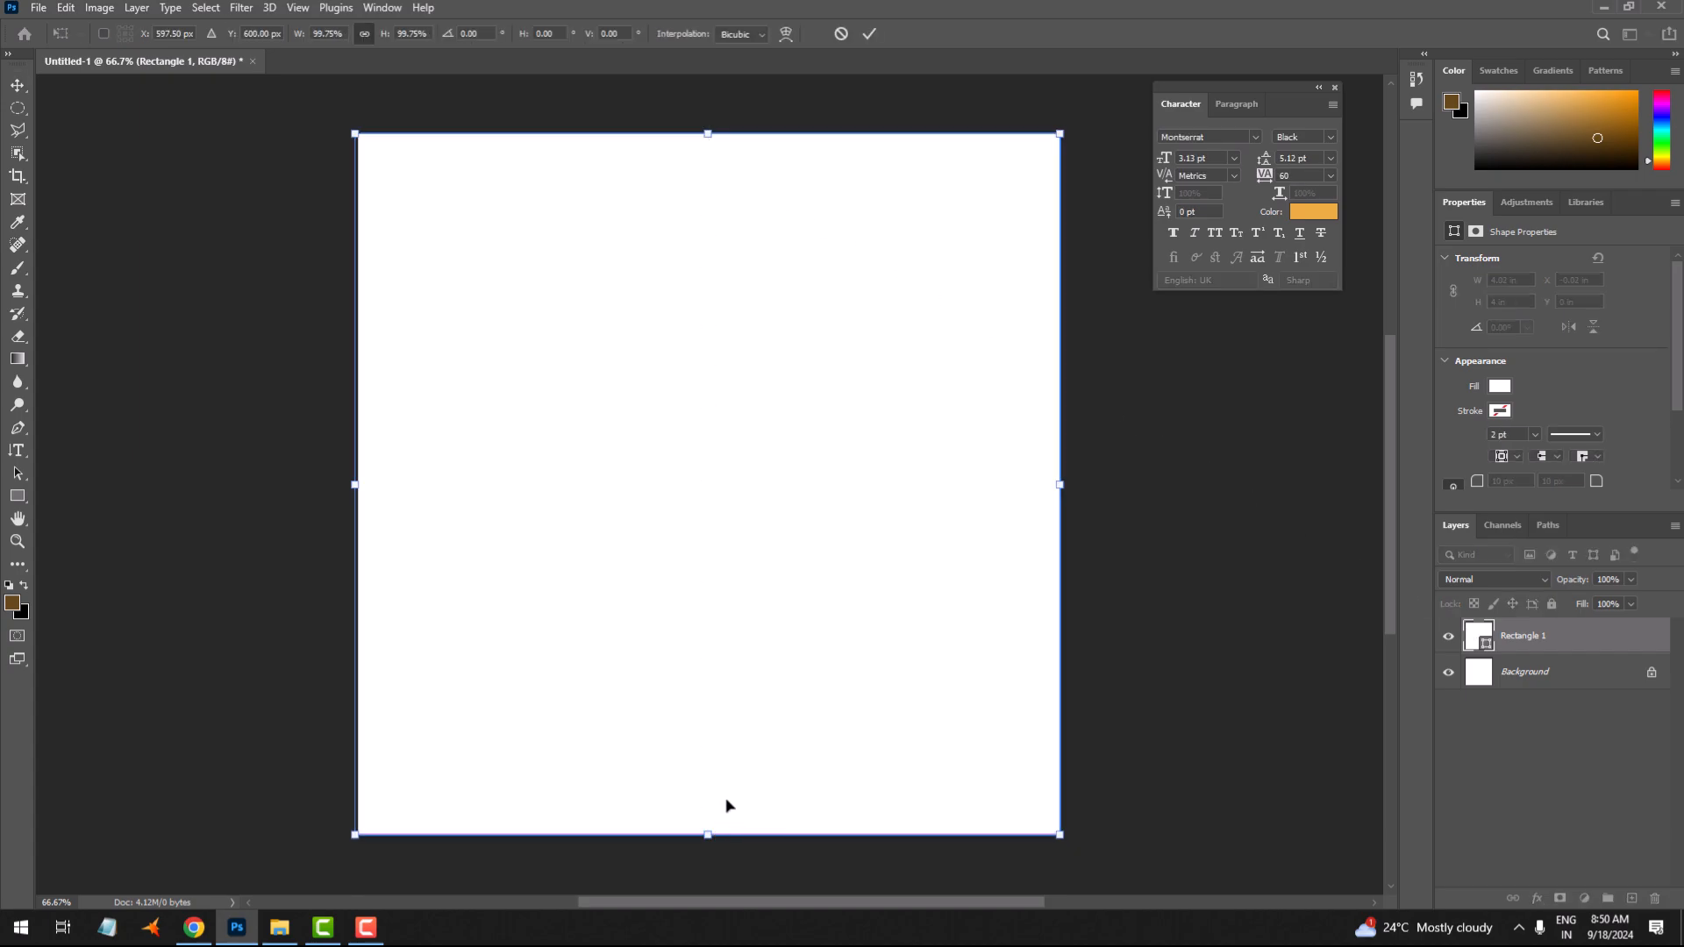
{"action": "key", "text": "Return"}
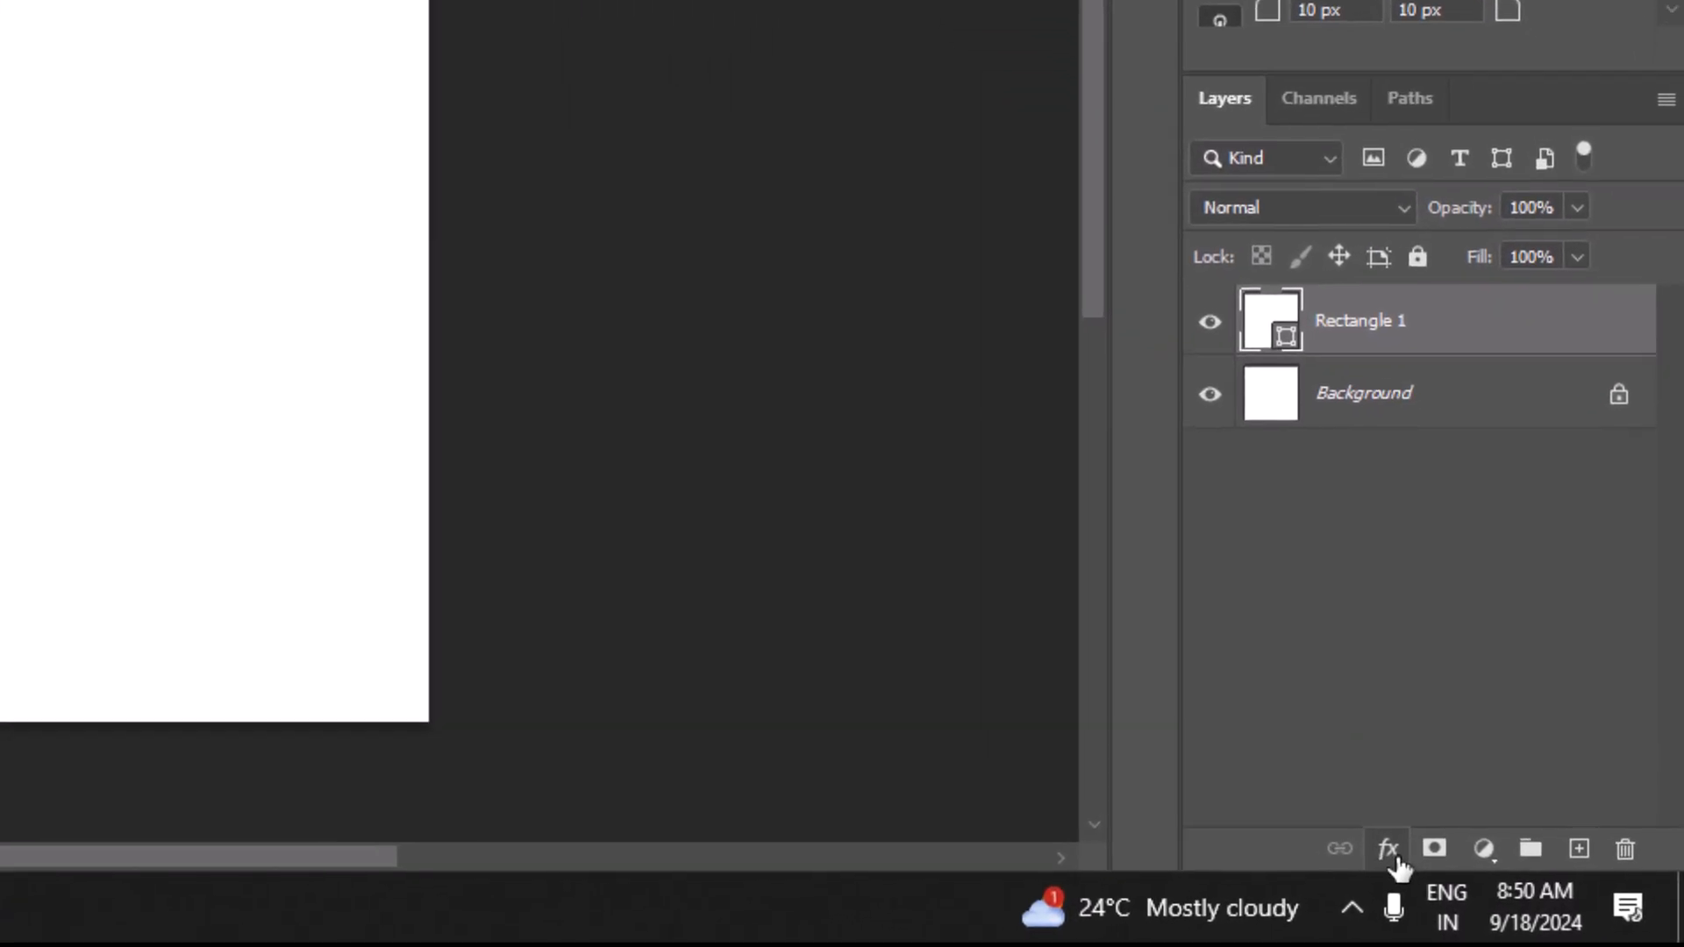
Add a Gradient Overlay effect to the rectangle layer and set its style to Radial
{"action": "left_click", "coordinate": [1537, 898]}
{"action": "left_click", "coordinate": [1439, 515]}
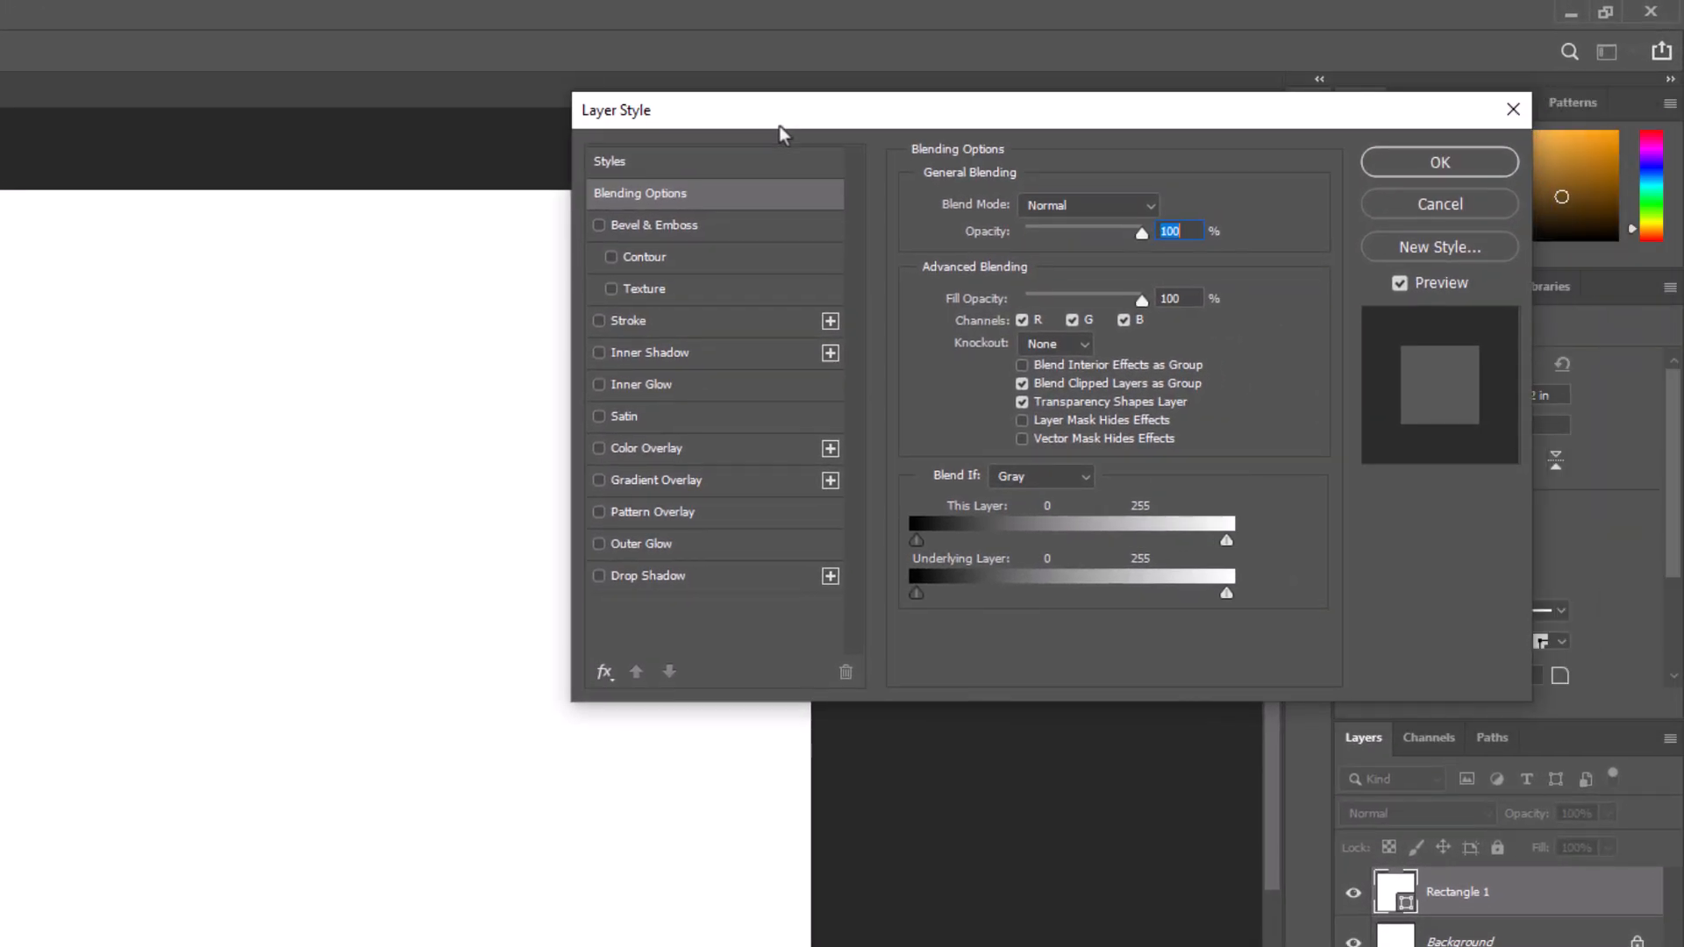
{"action": "left_click", "coordinate": [683, 479]}
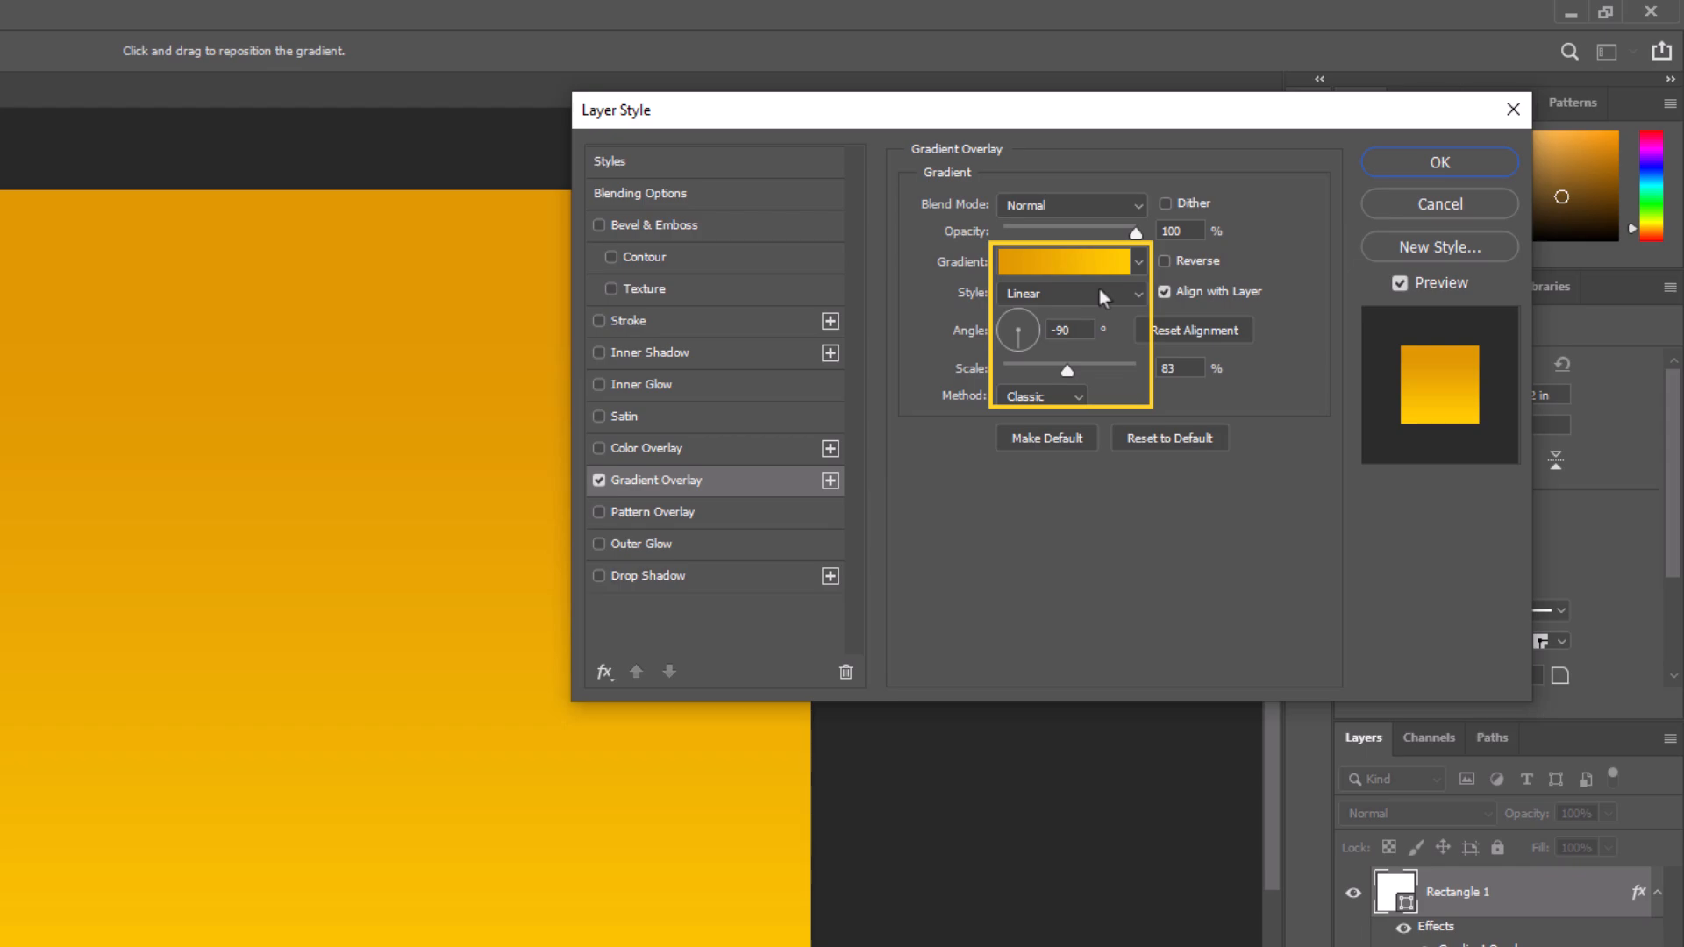
{"action": "left_click", "coordinate": [1121, 292]}
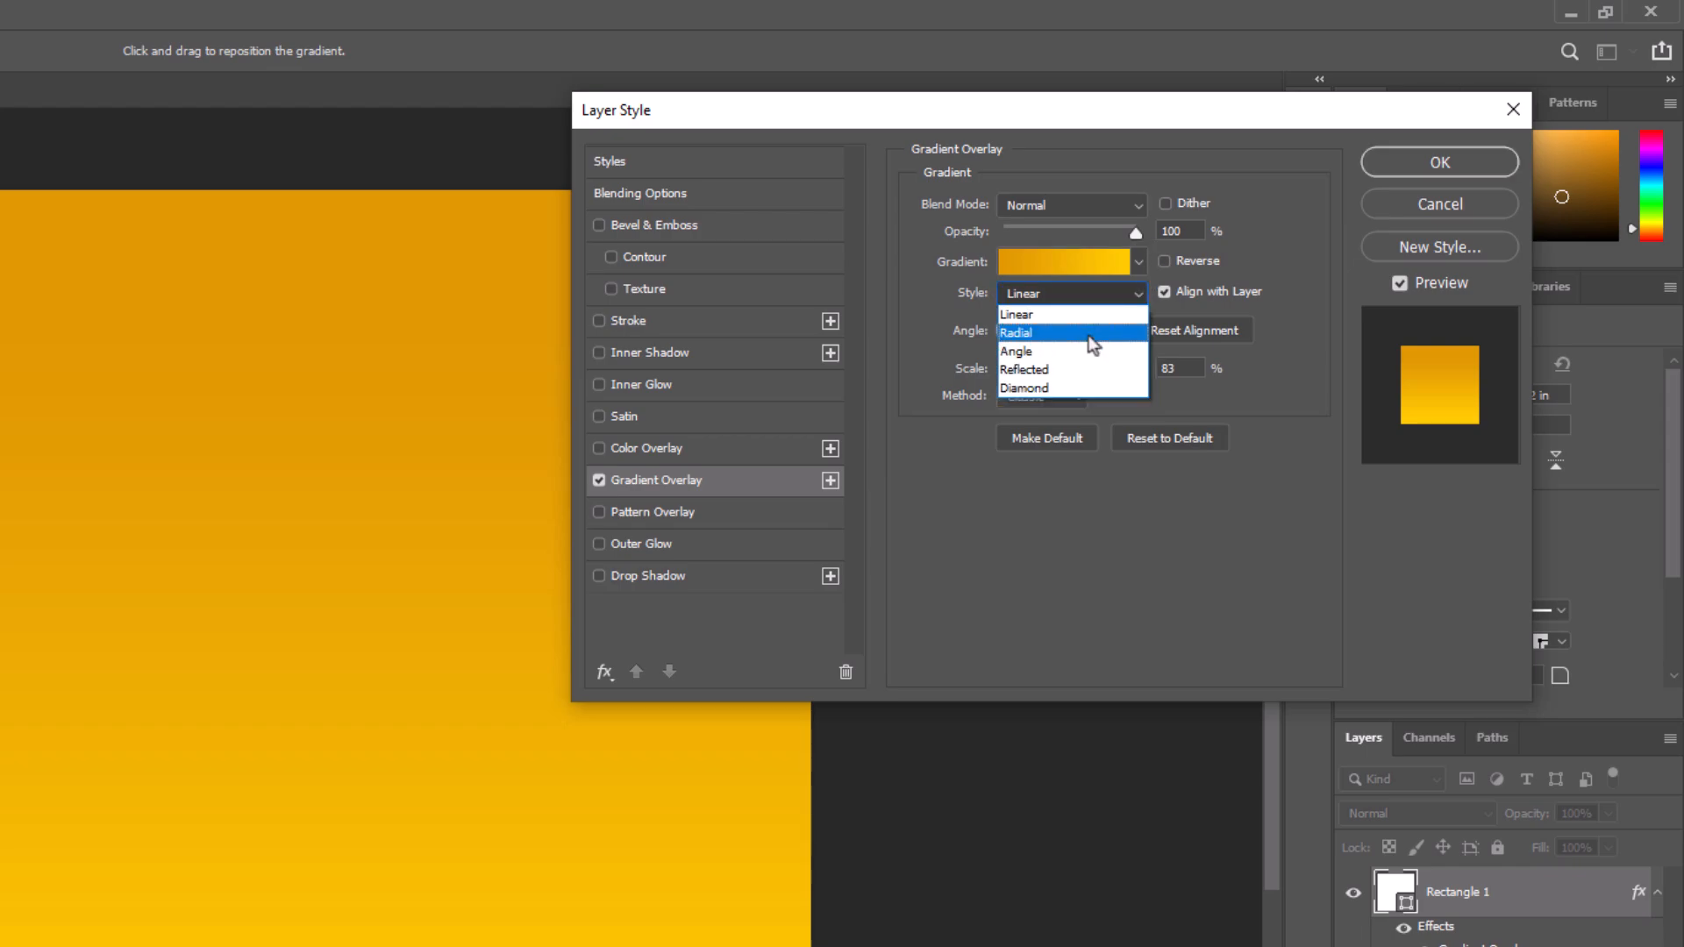
{"action": "left_click", "coordinate": [1092, 334]}
Set the gradient's first color stop, at location 0%, to the yellow ebe301
{"action": "left_click", "coordinate": [1181, 240]}
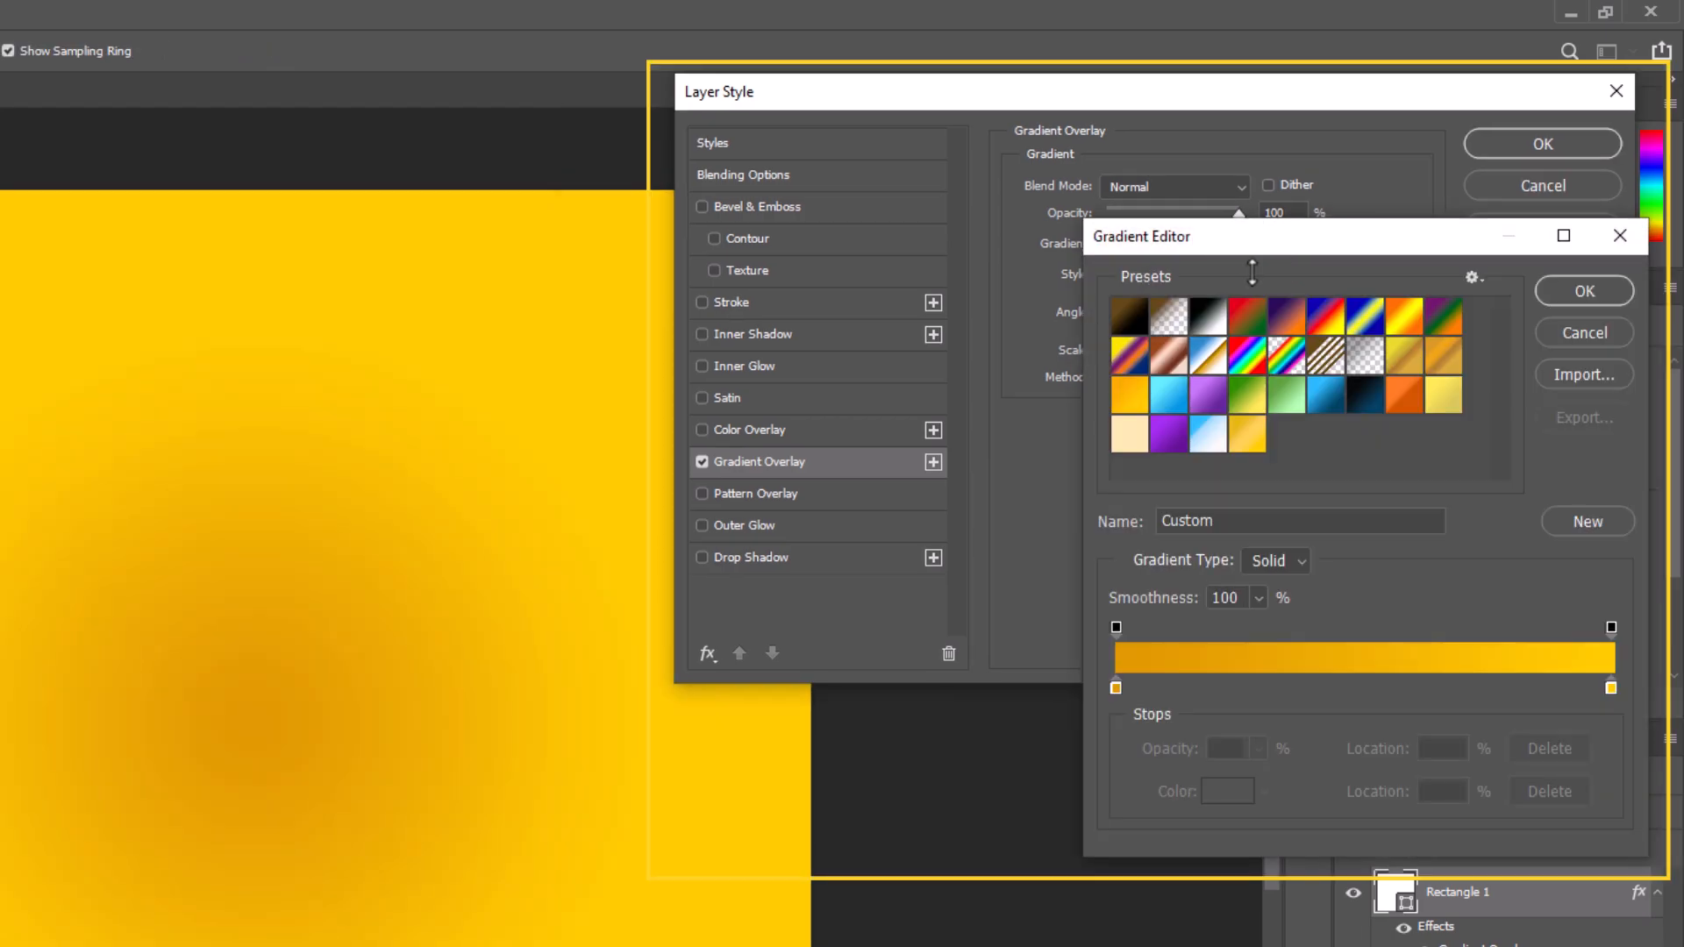
{"action": "left_click_drag", "start_coordinate": [1302, 248], "coordinate": [1237, 261]}
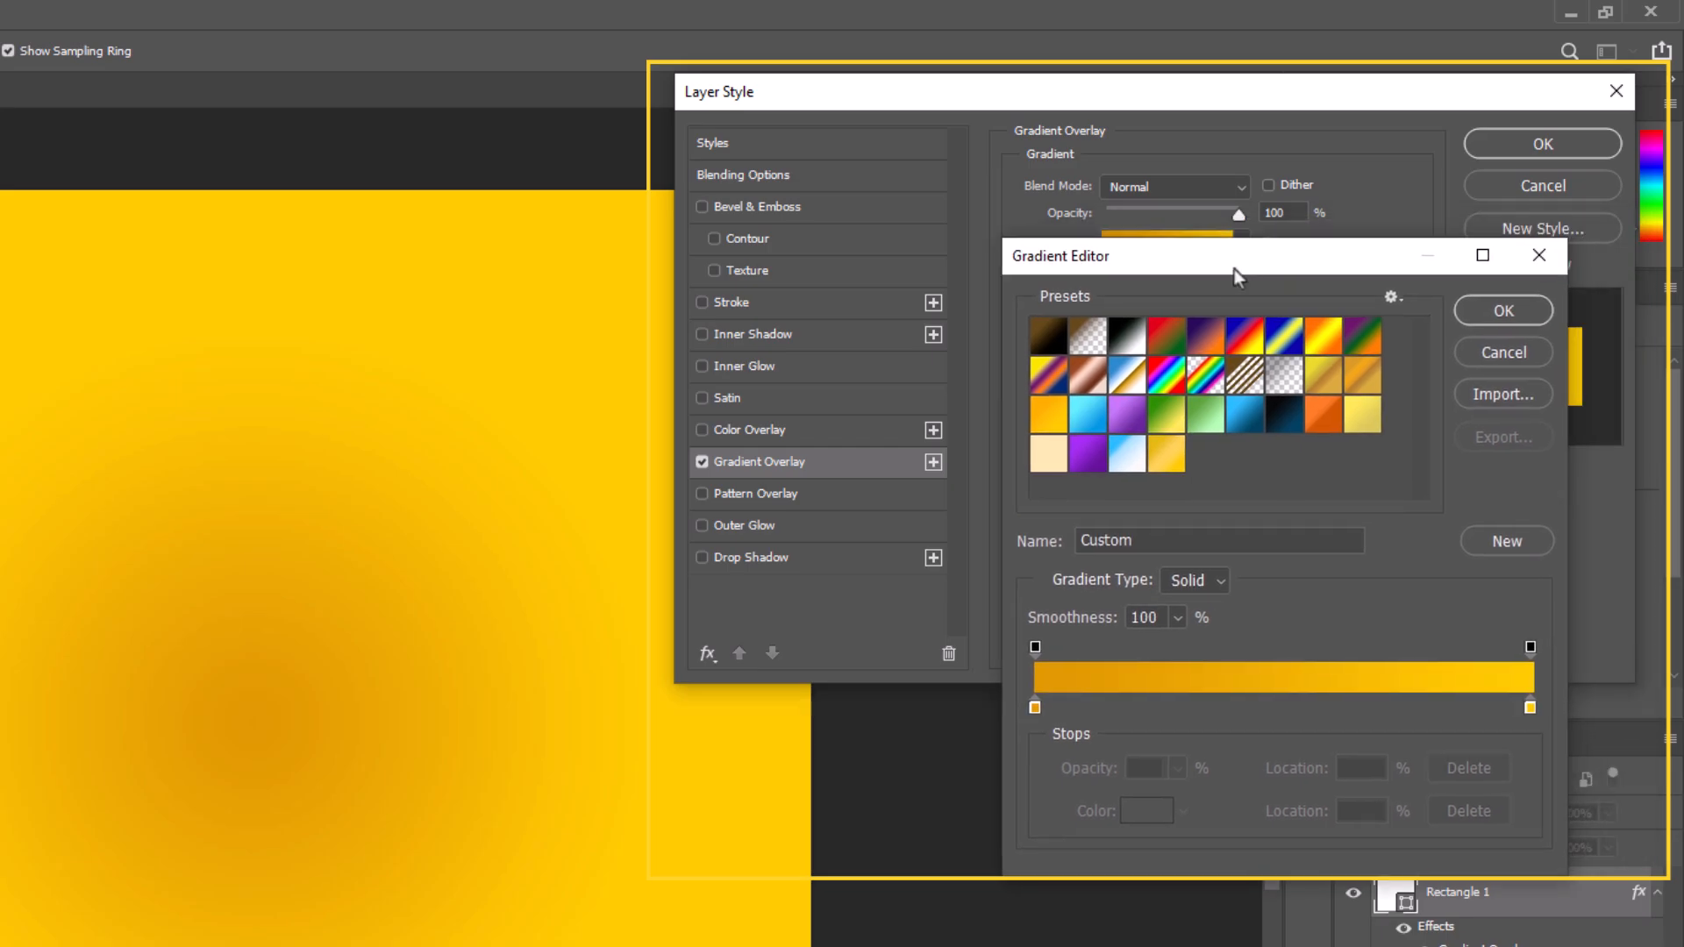
{"action": "left_click", "coordinate": [1035, 709]}
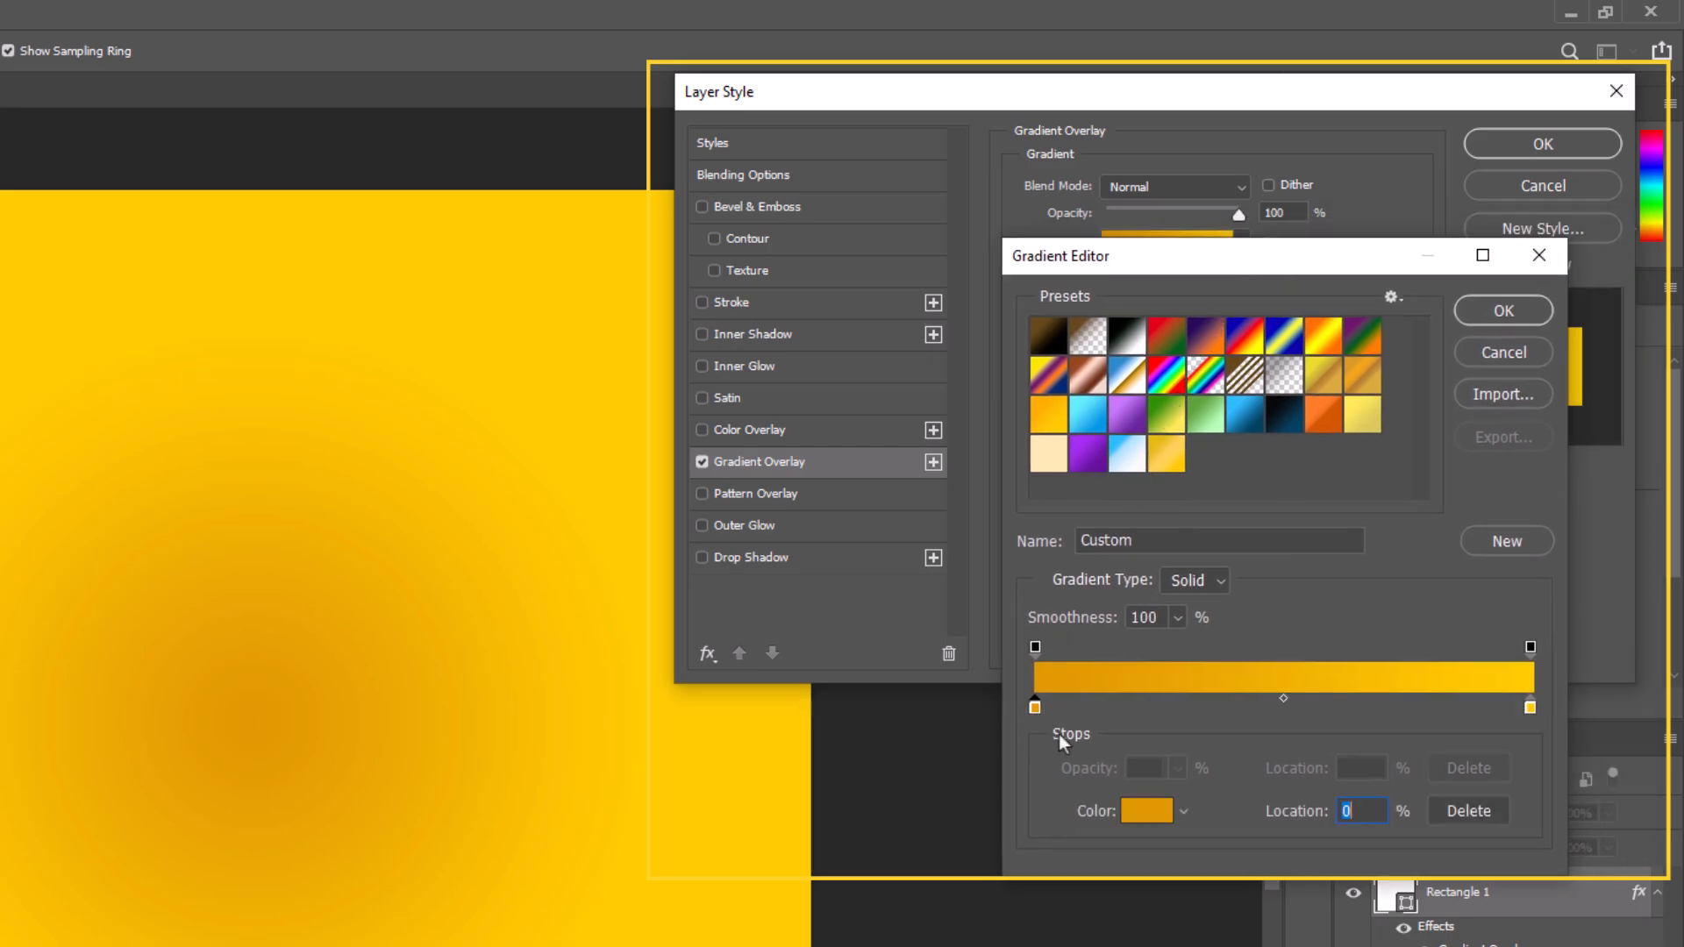
{"action": "left_click", "coordinate": [1146, 814]}
{"action": "left_click_drag", "start_coordinate": [1032, 551], "coordinate": [1032, 528]}
{"action": "left_click", "coordinate": [1001, 291]}
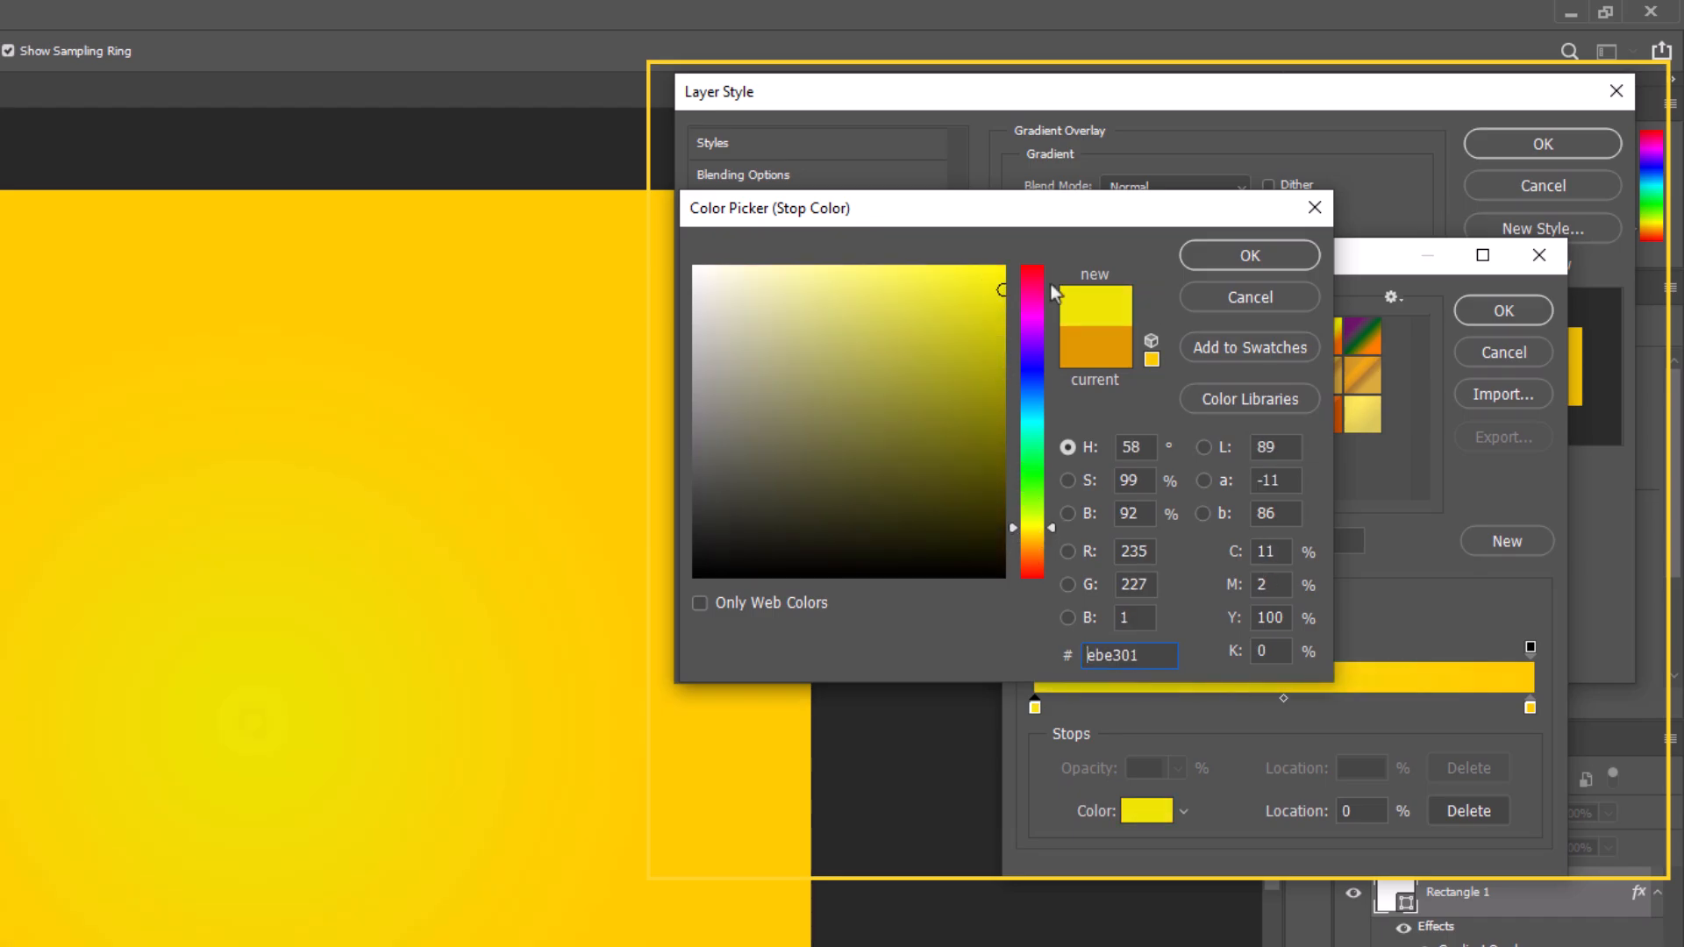
{"action": "left_click", "coordinate": [1250, 256]}
Set the gradient's end color stop, at location 100%, to the orange e08a02 and apply the layer style
{"action": "left_click", "coordinate": [1529, 708]}
{"action": "left_click", "coordinate": [1132, 812]}
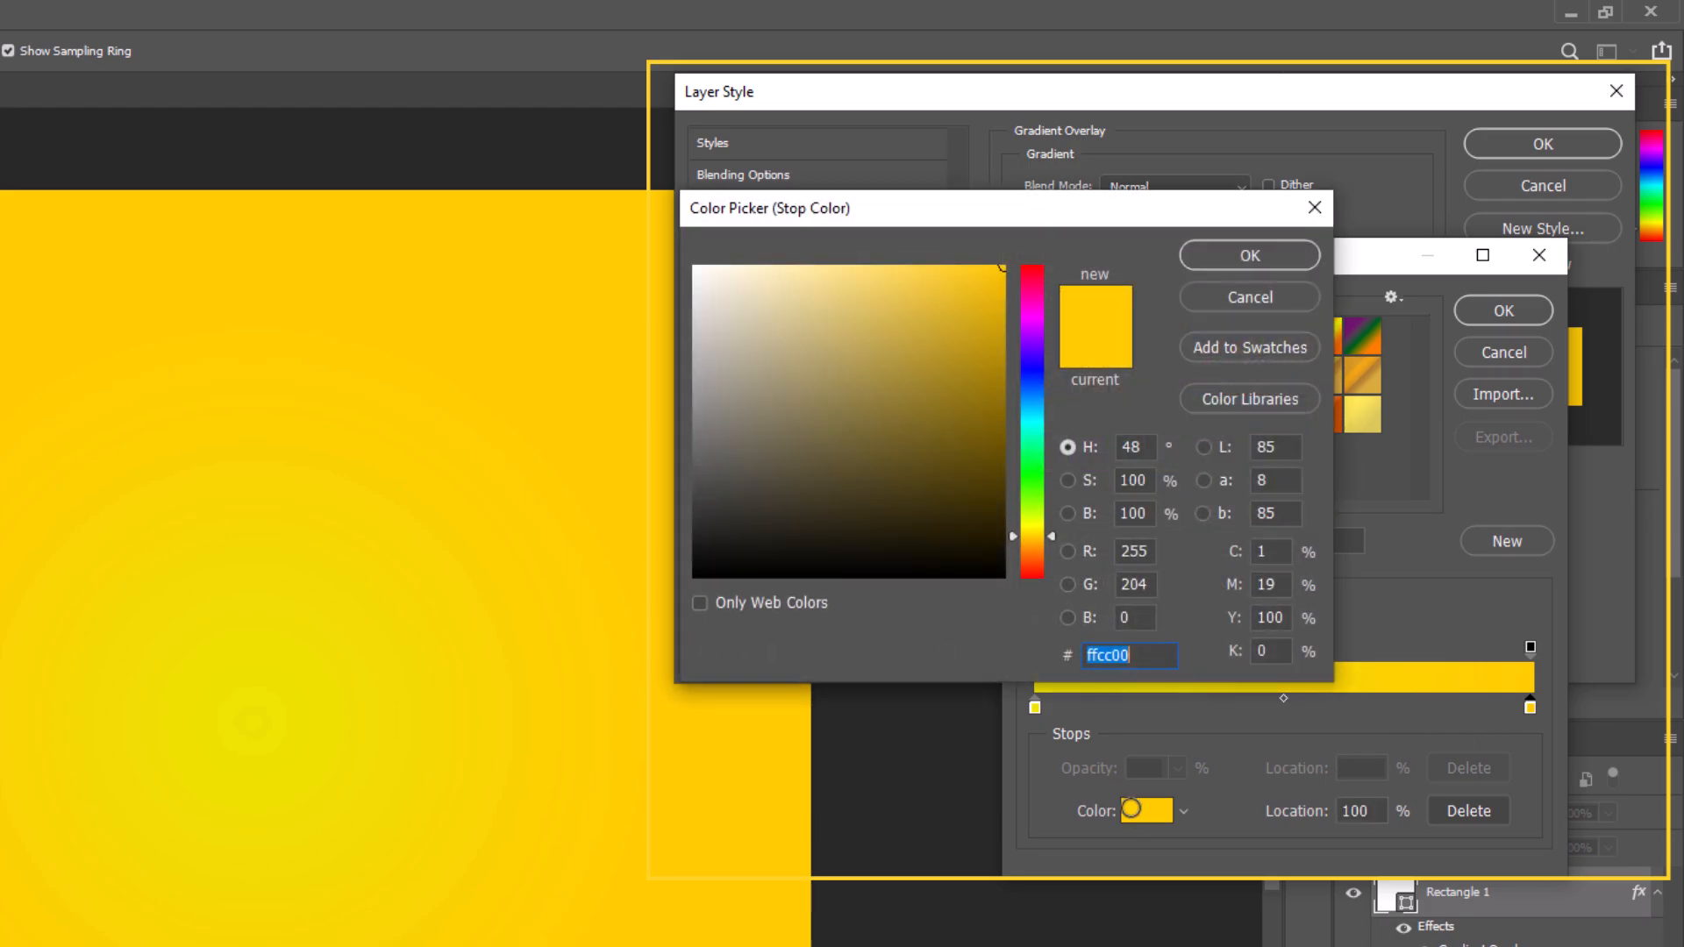
{"action": "left_click", "coordinate": [997, 315]}
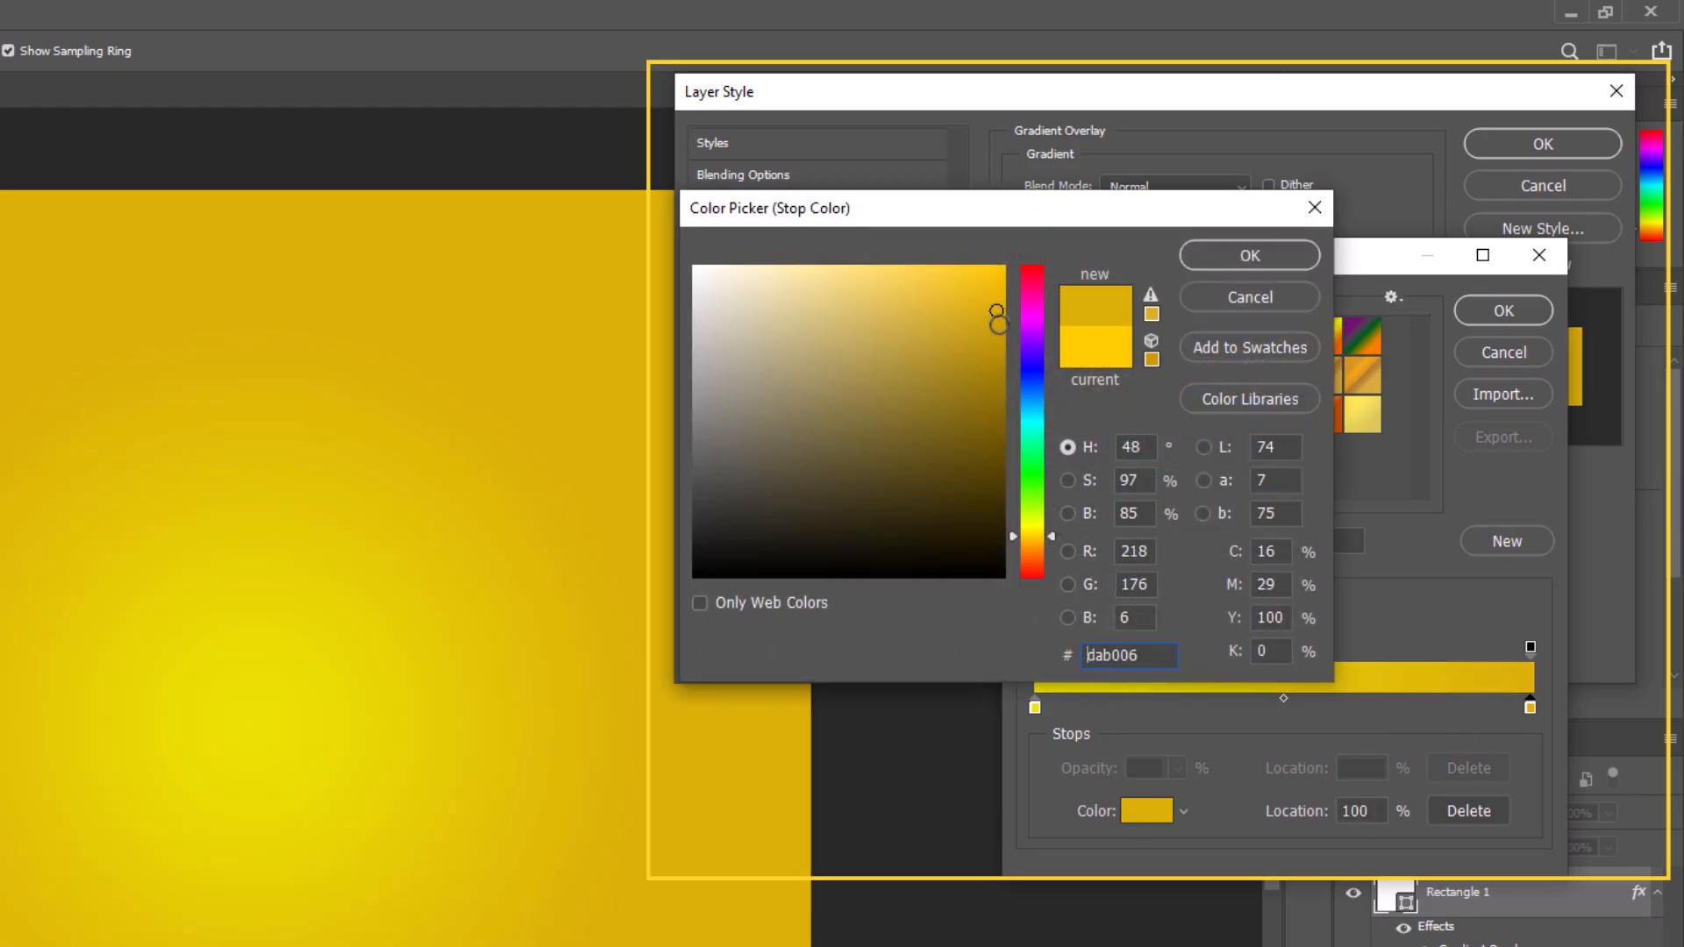
{"action": "left_click", "coordinate": [1037, 553]}
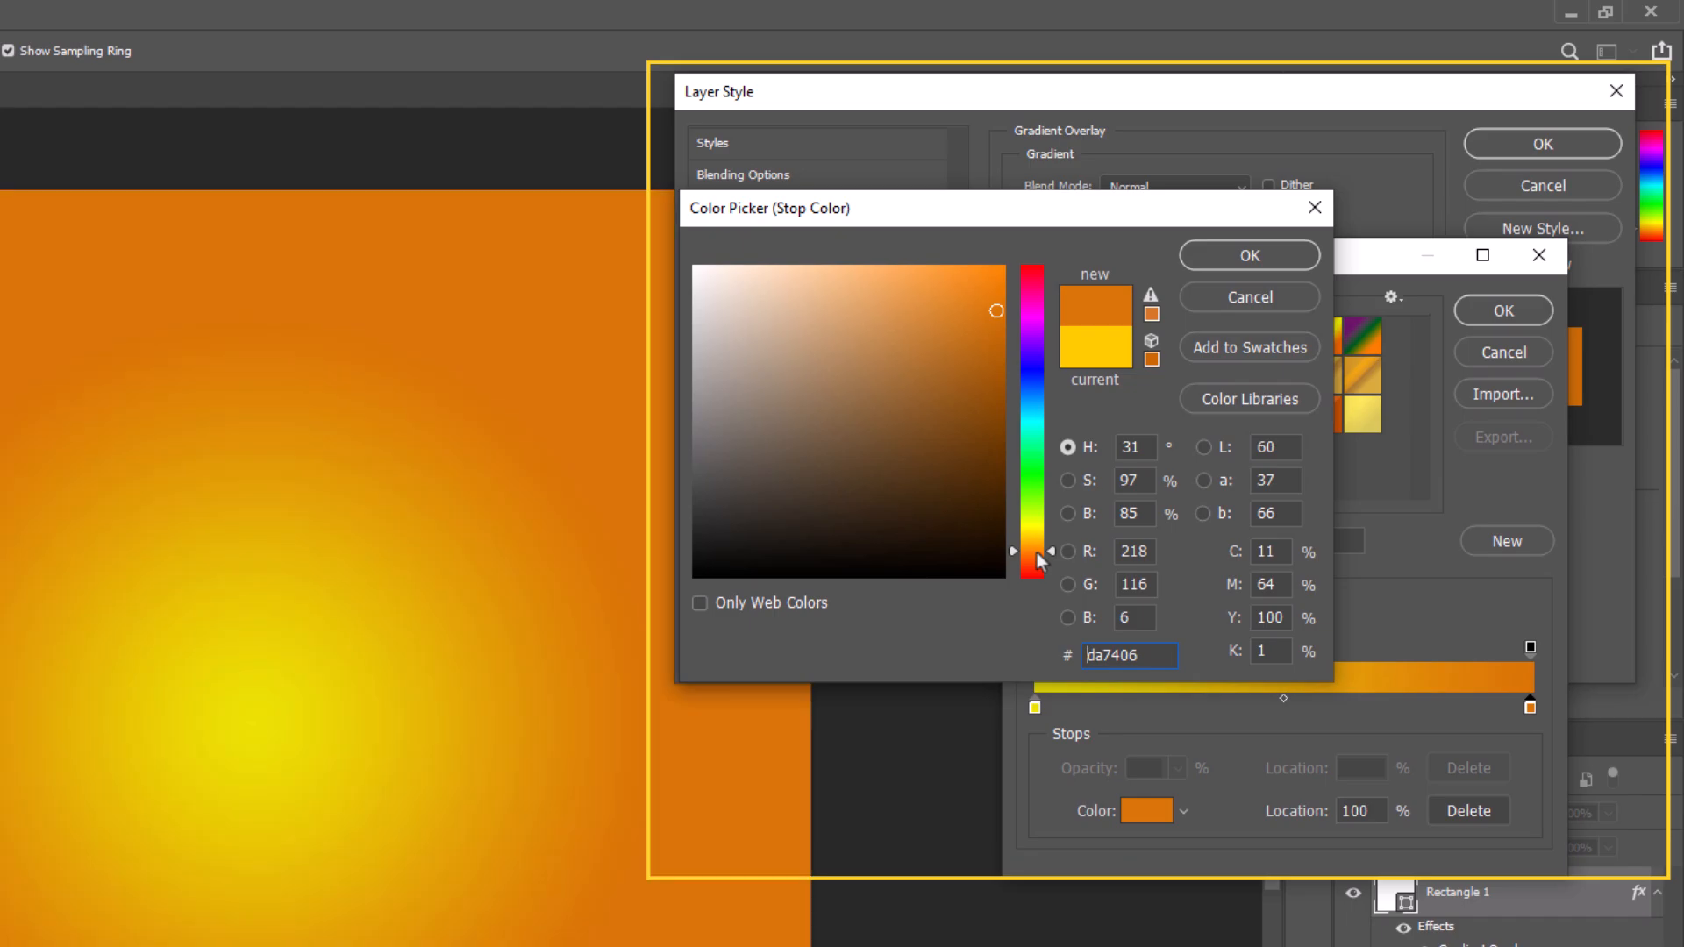
{"action": "left_click_drag", "start_coordinate": [1034, 551], "coordinate": [1046, 545]}
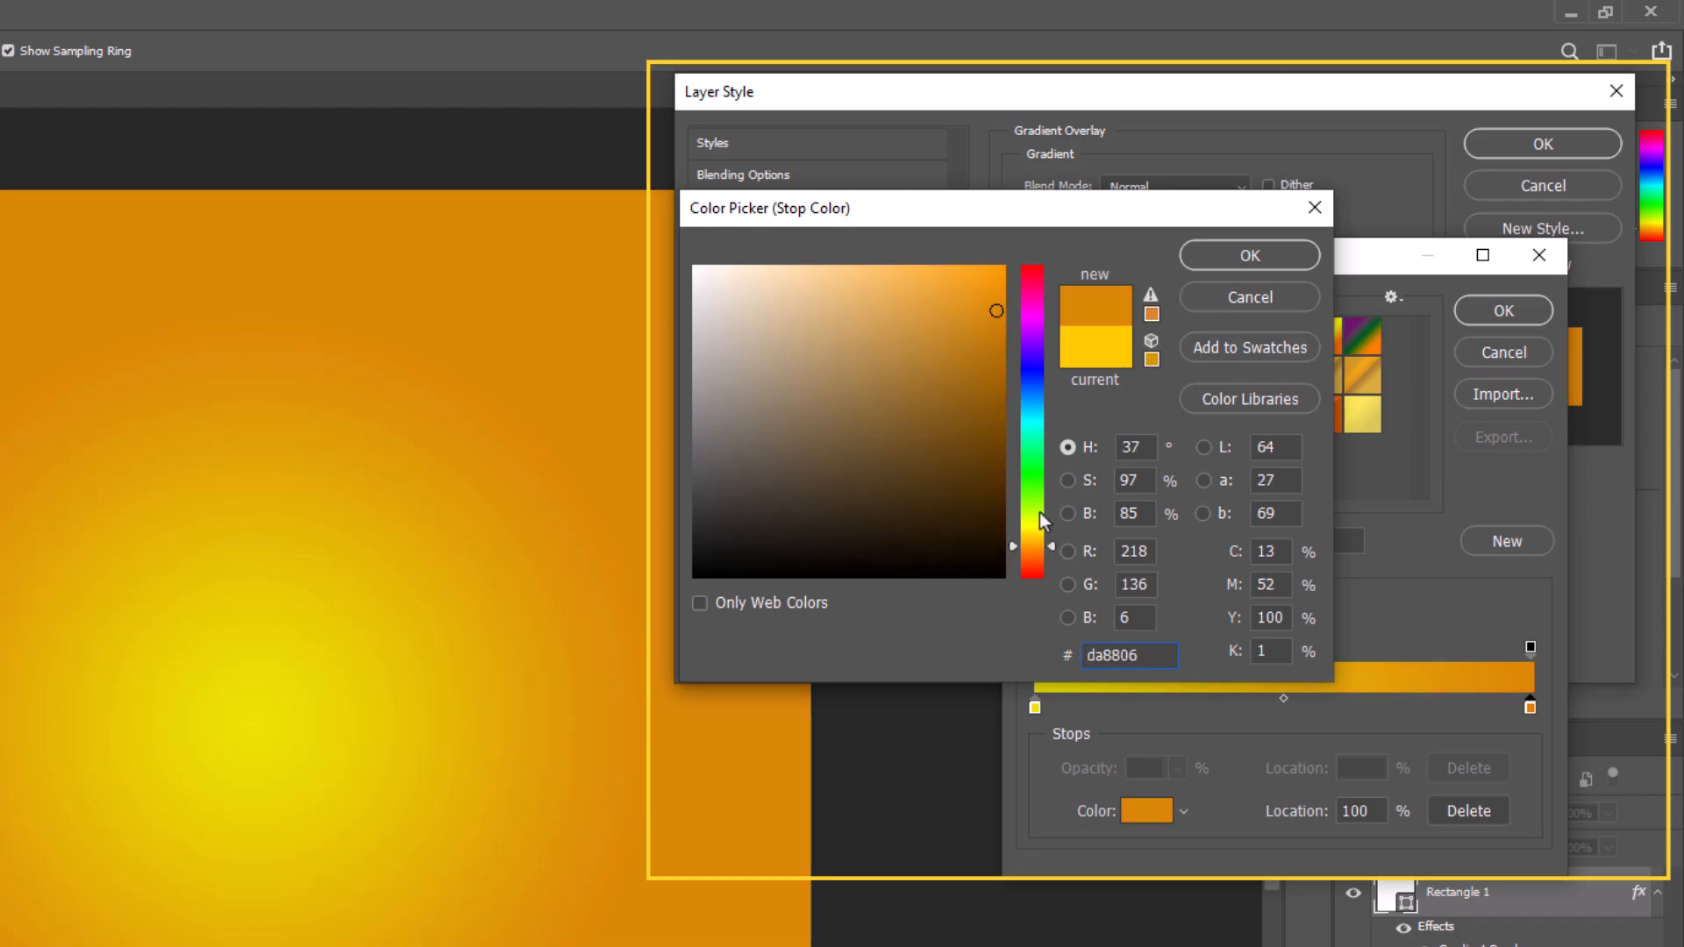
{"action": "left_click_drag", "start_coordinate": [997, 307], "coordinate": [1004, 306]}
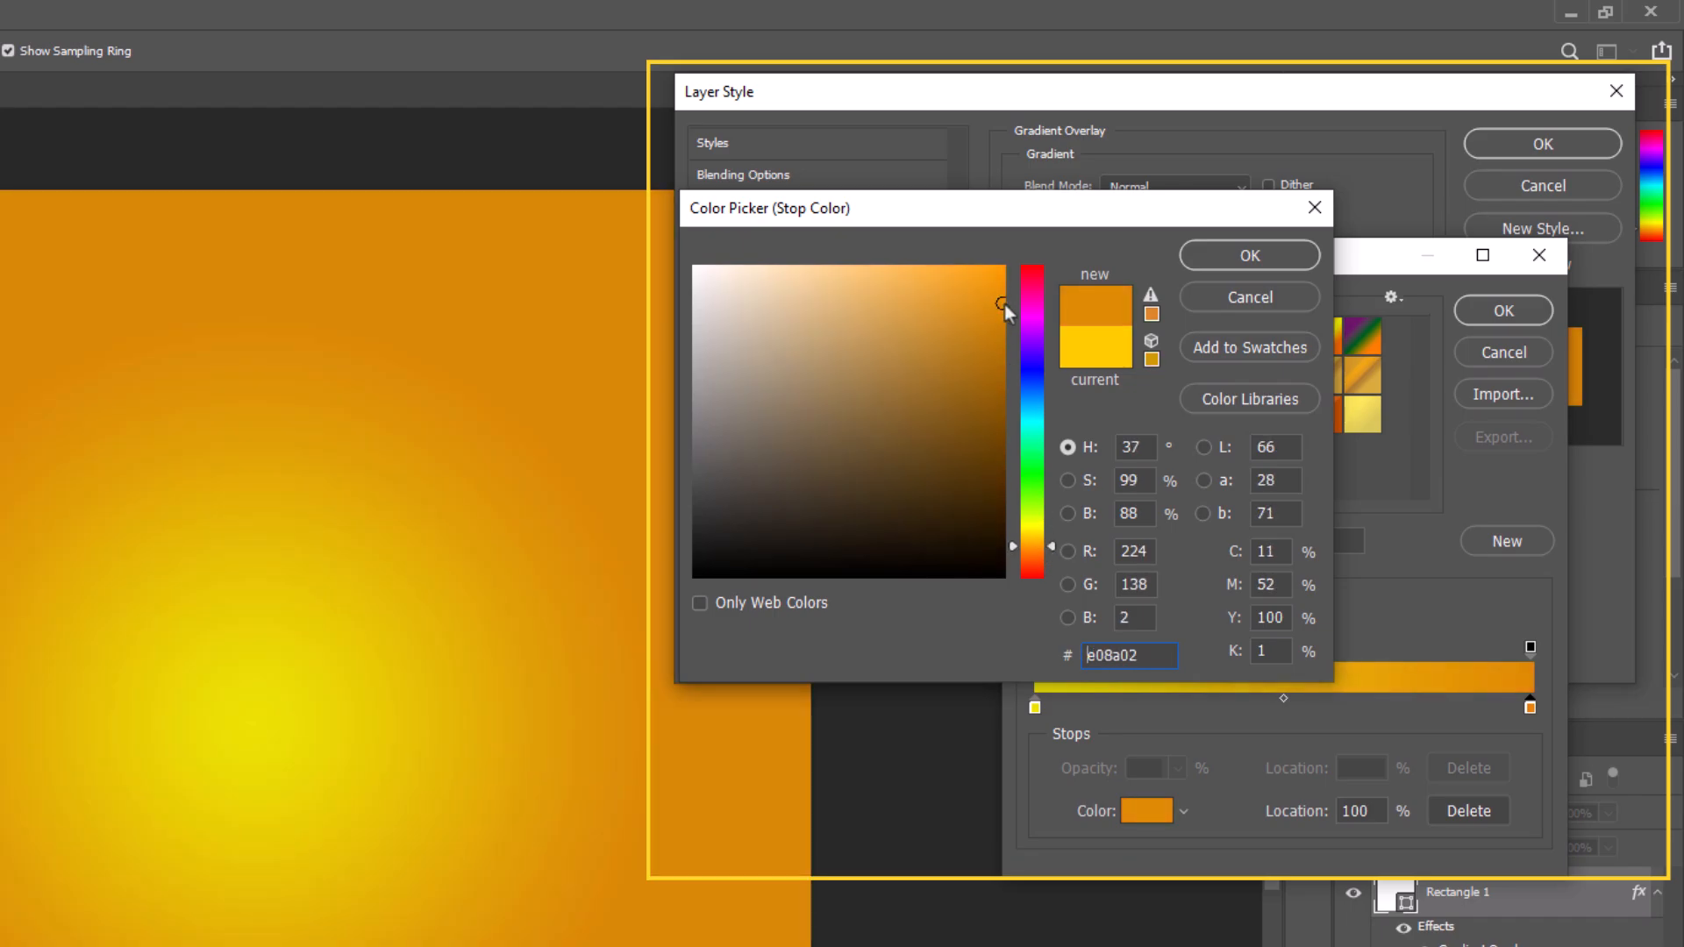
{"action": "left_click", "coordinate": [1250, 256]}
{"action": "left_click", "coordinate": [1503, 310]}
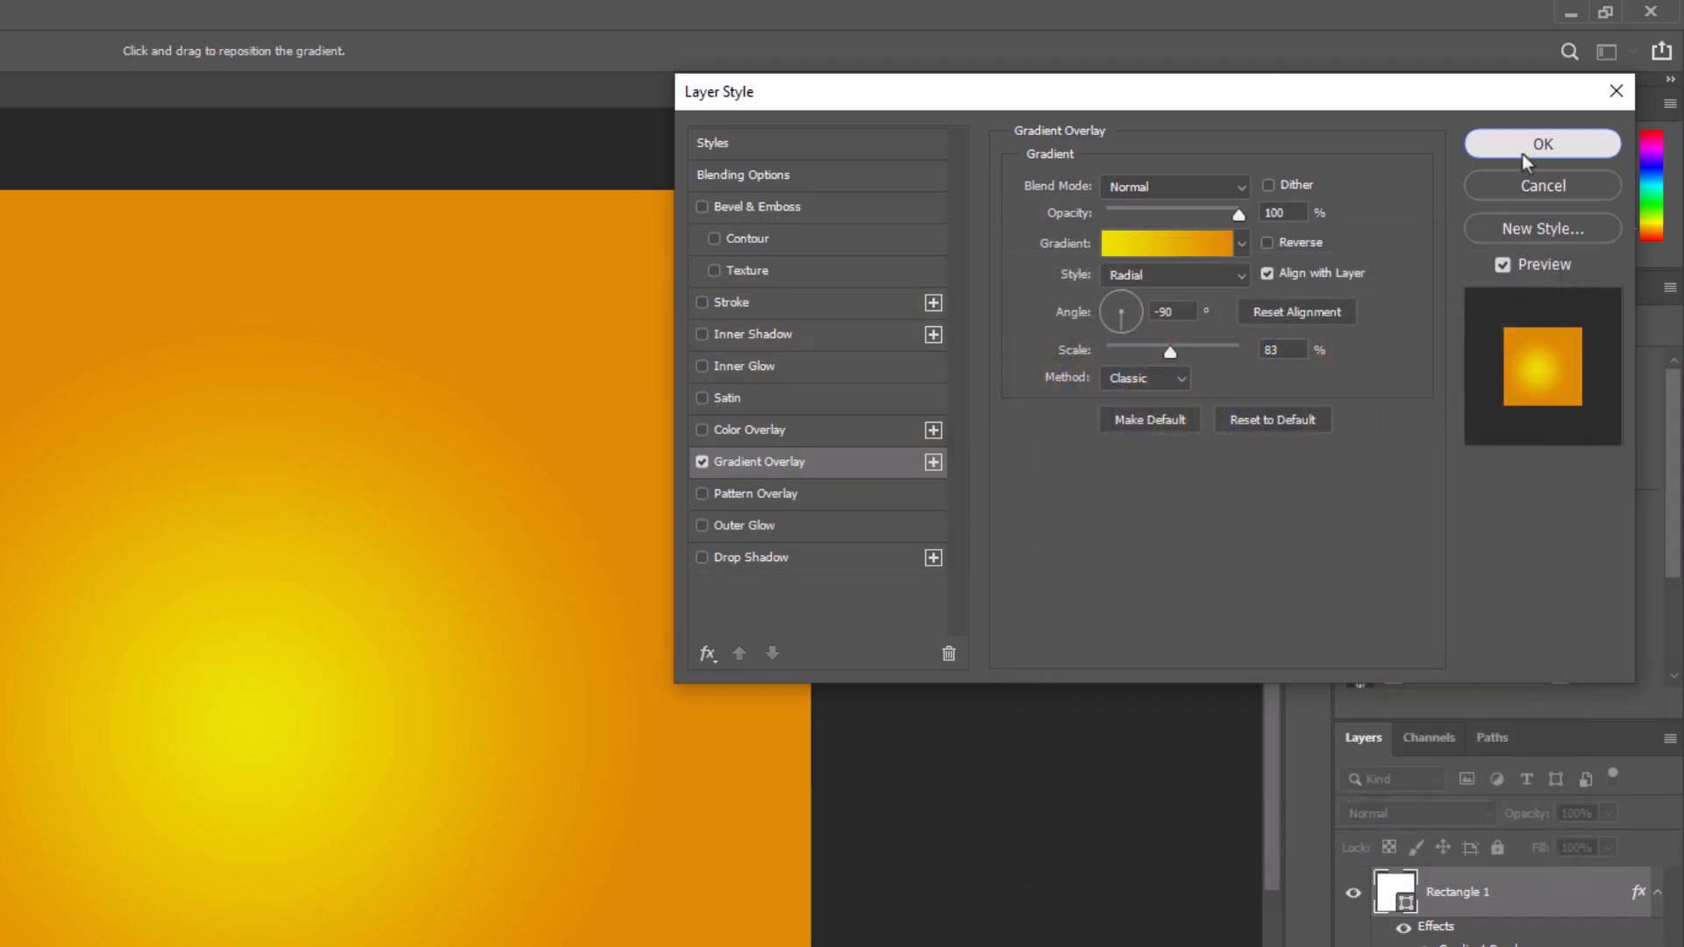
{"action": "left_click", "coordinate": [1523, 155]}
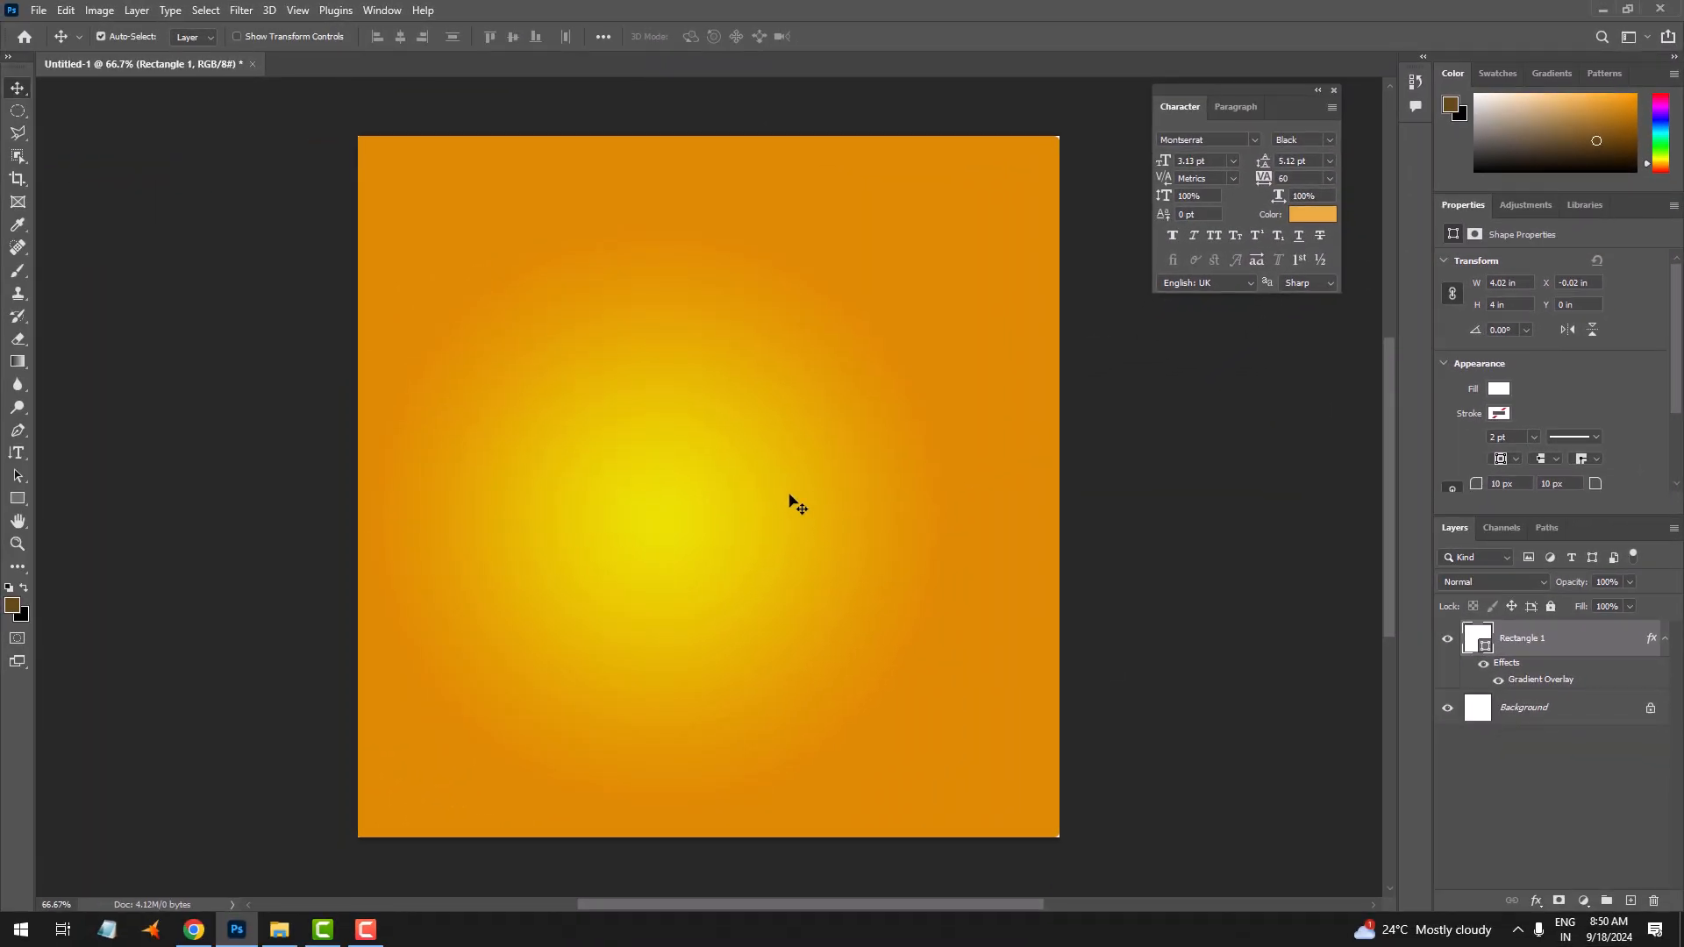
Switch to Chrome, copy the Tropicana orange juice bottle image and return to Photoshop
{"action": "left_click", "coordinate": [194, 930]}
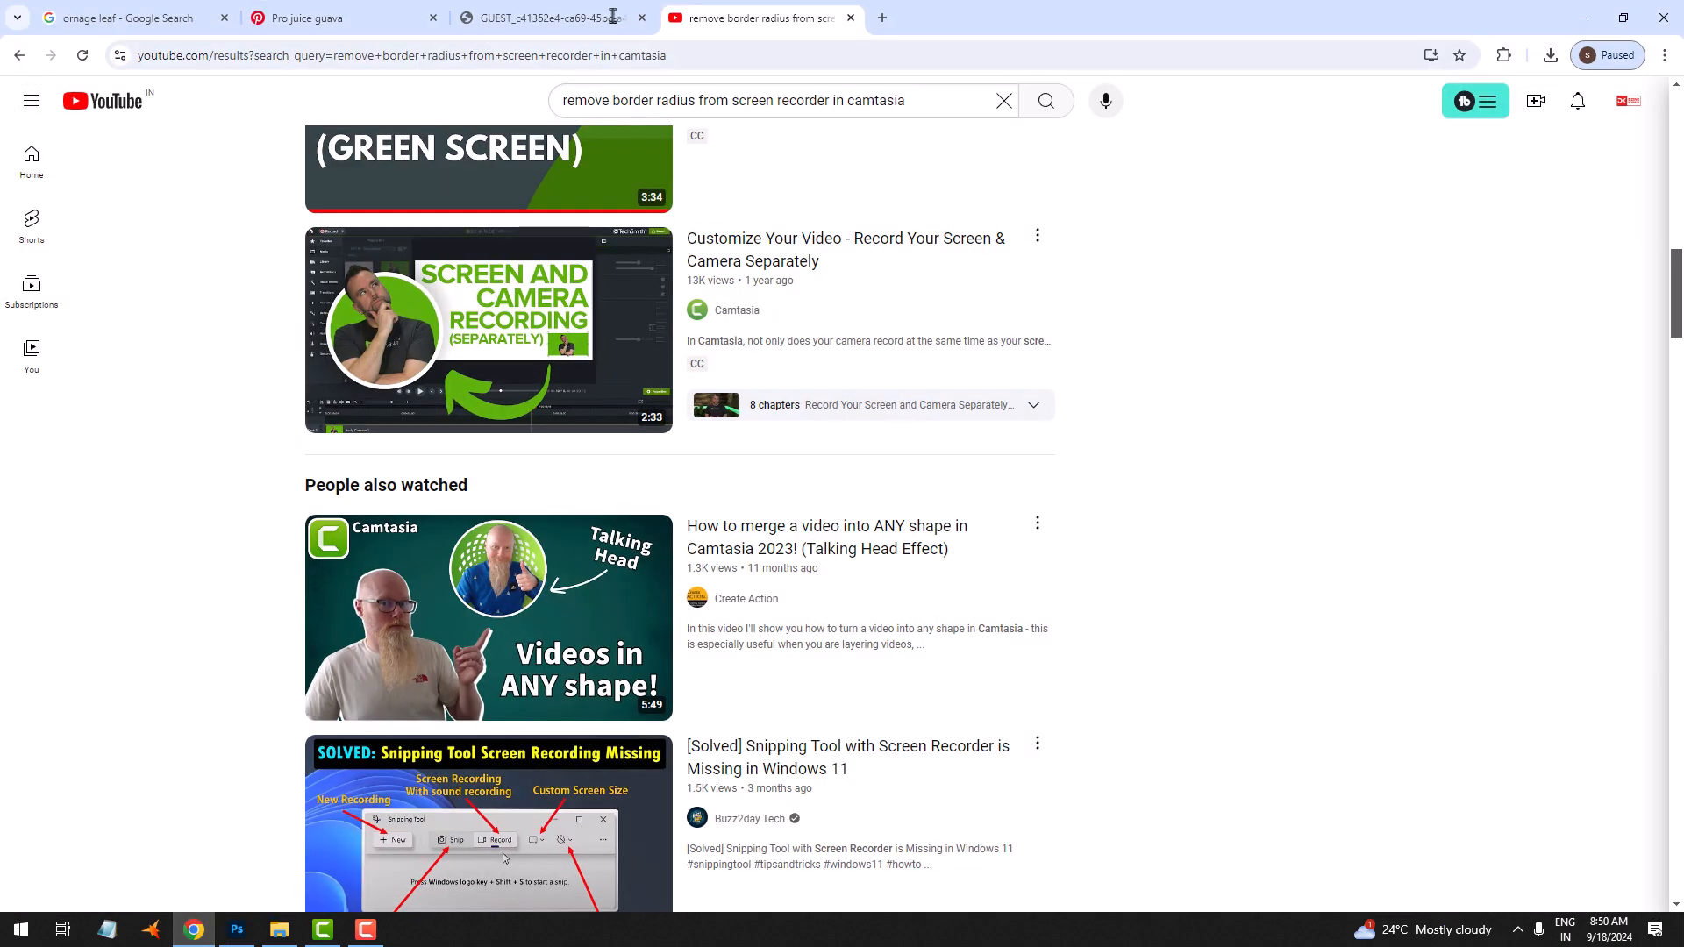
{"action": "left_click", "coordinate": [614, 20]}
{"action": "right_click", "coordinate": [826, 333]}
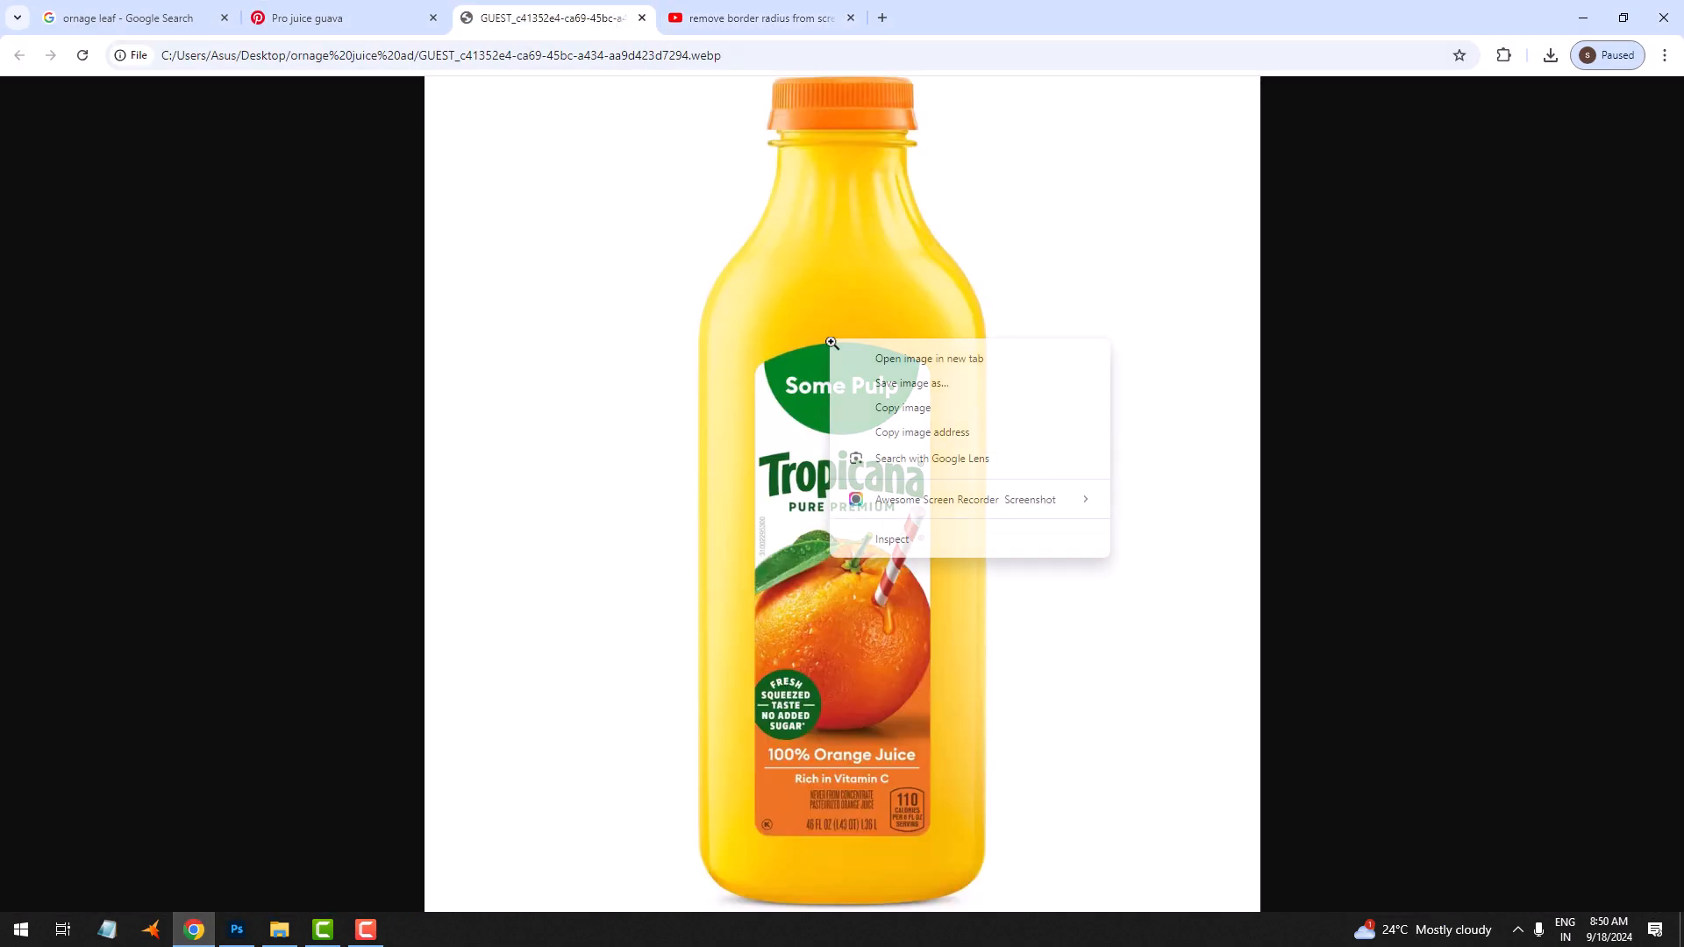
{"action": "left_click", "coordinate": [856, 406]}
{"action": "left_click", "coordinate": [1584, 25]}
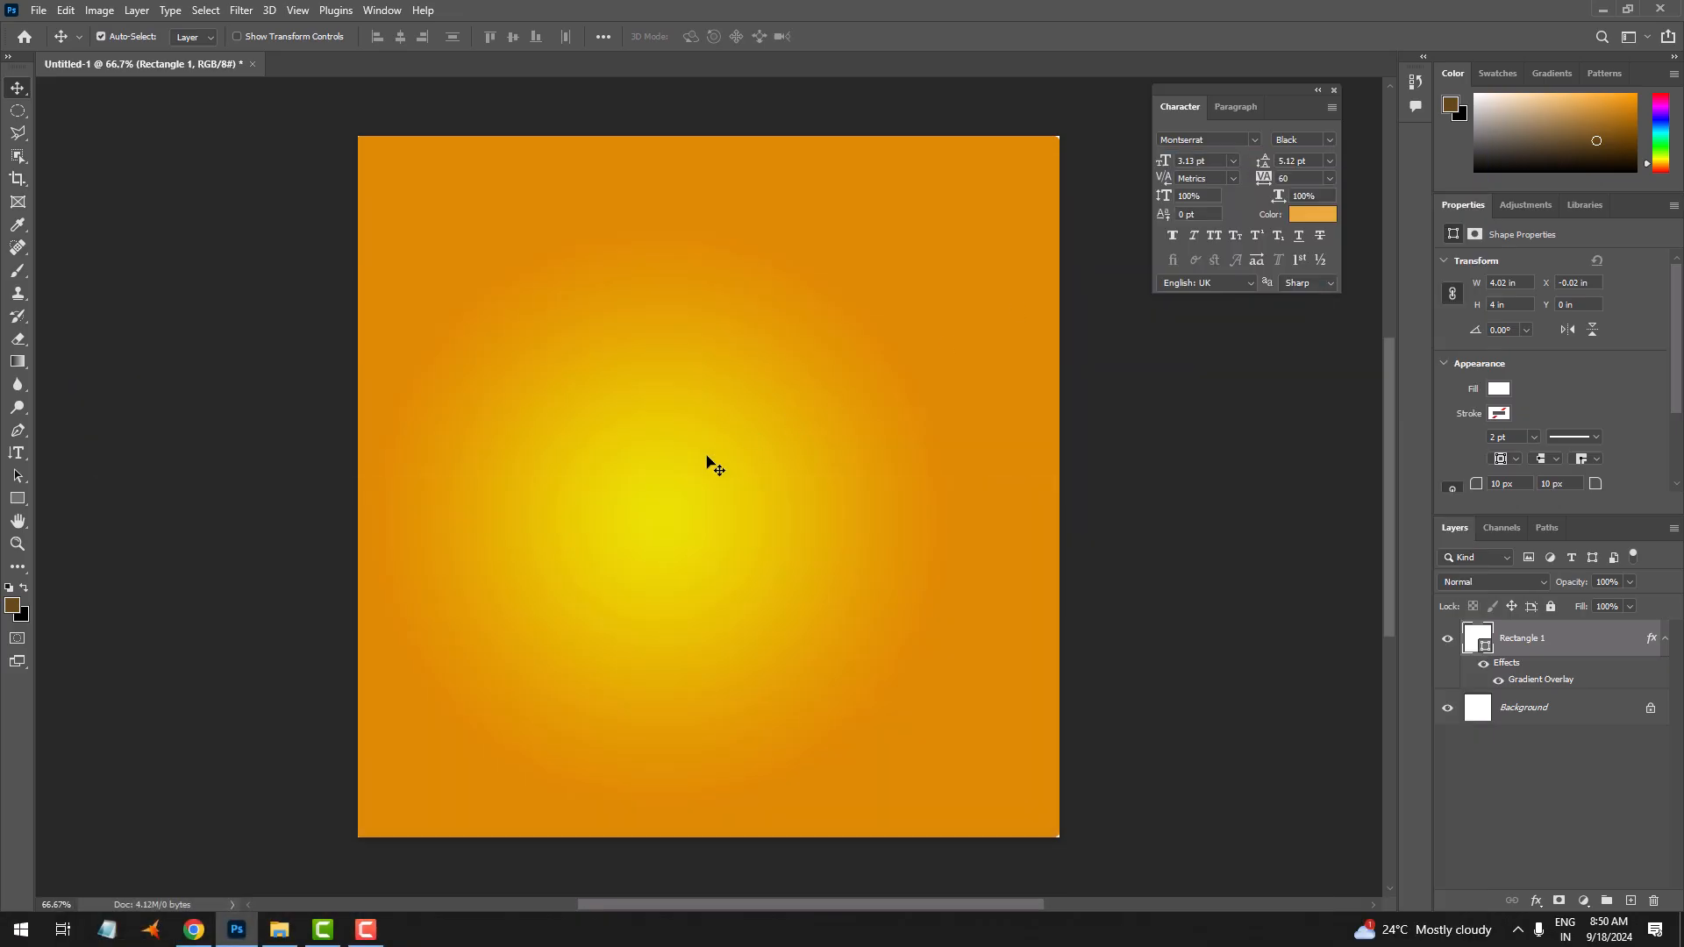
Paste the bottle image onto the canvas and scale it to about 95%
{"action": "key", "text": "ctrl+v"}
{"action": "key", "text": "ctrl+t"}
{"action": "left_click_drag", "start_coordinate": [1064, 133], "coordinate": [1043, 153]}
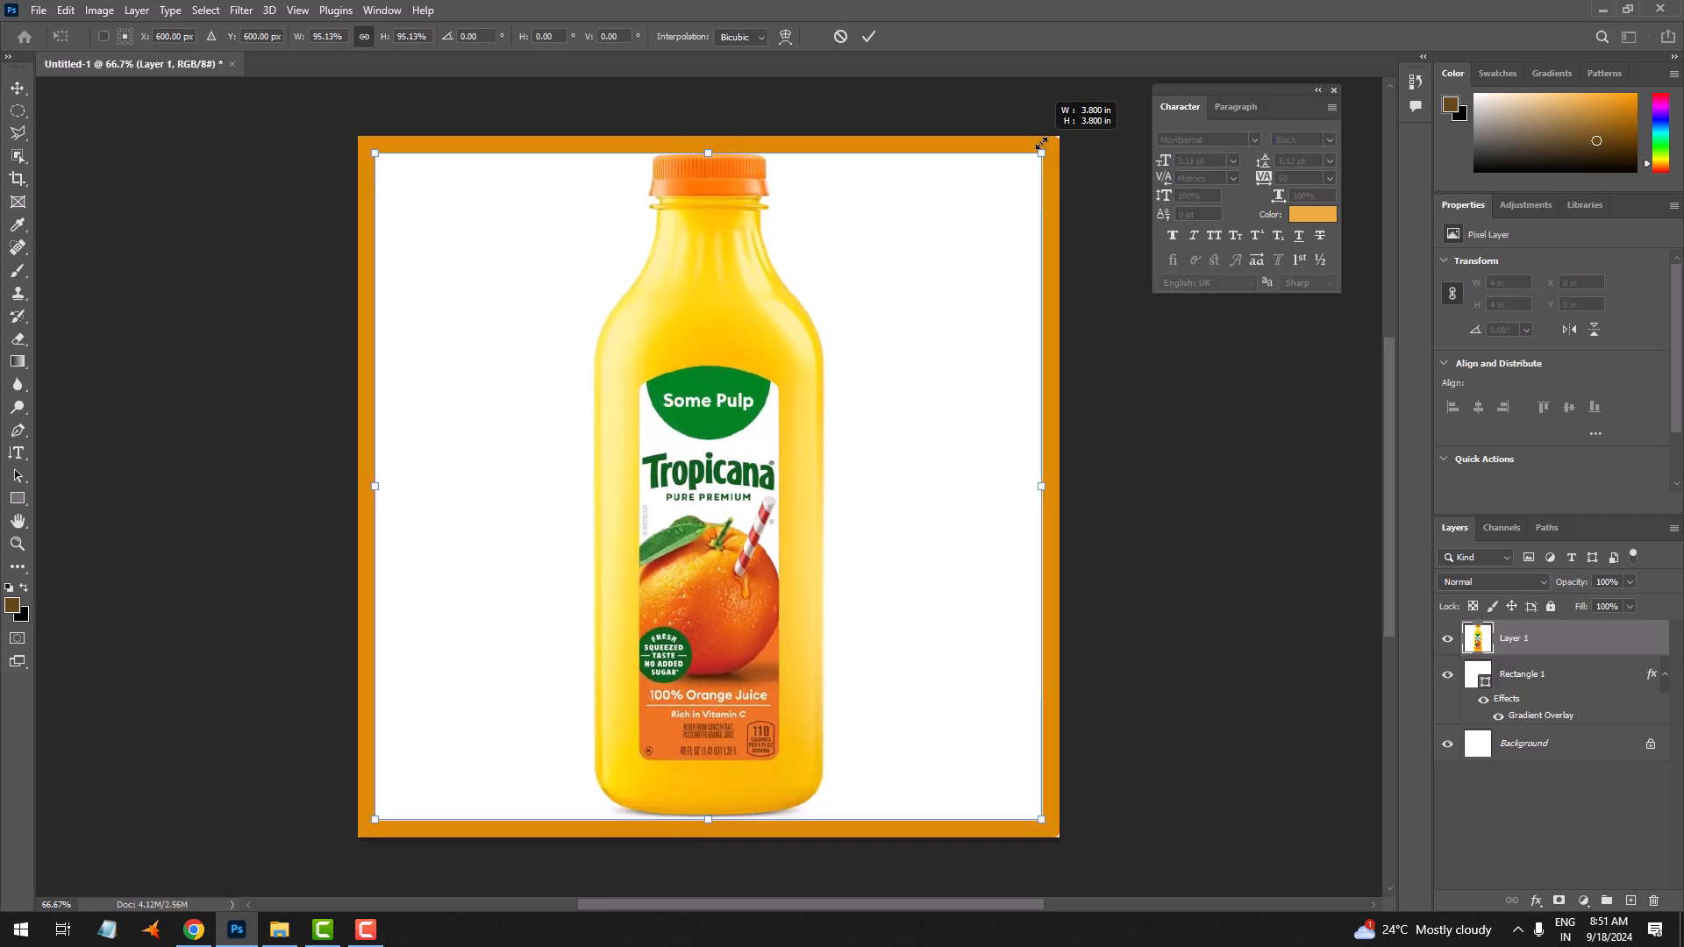
{"action": "key", "text": "Return"}
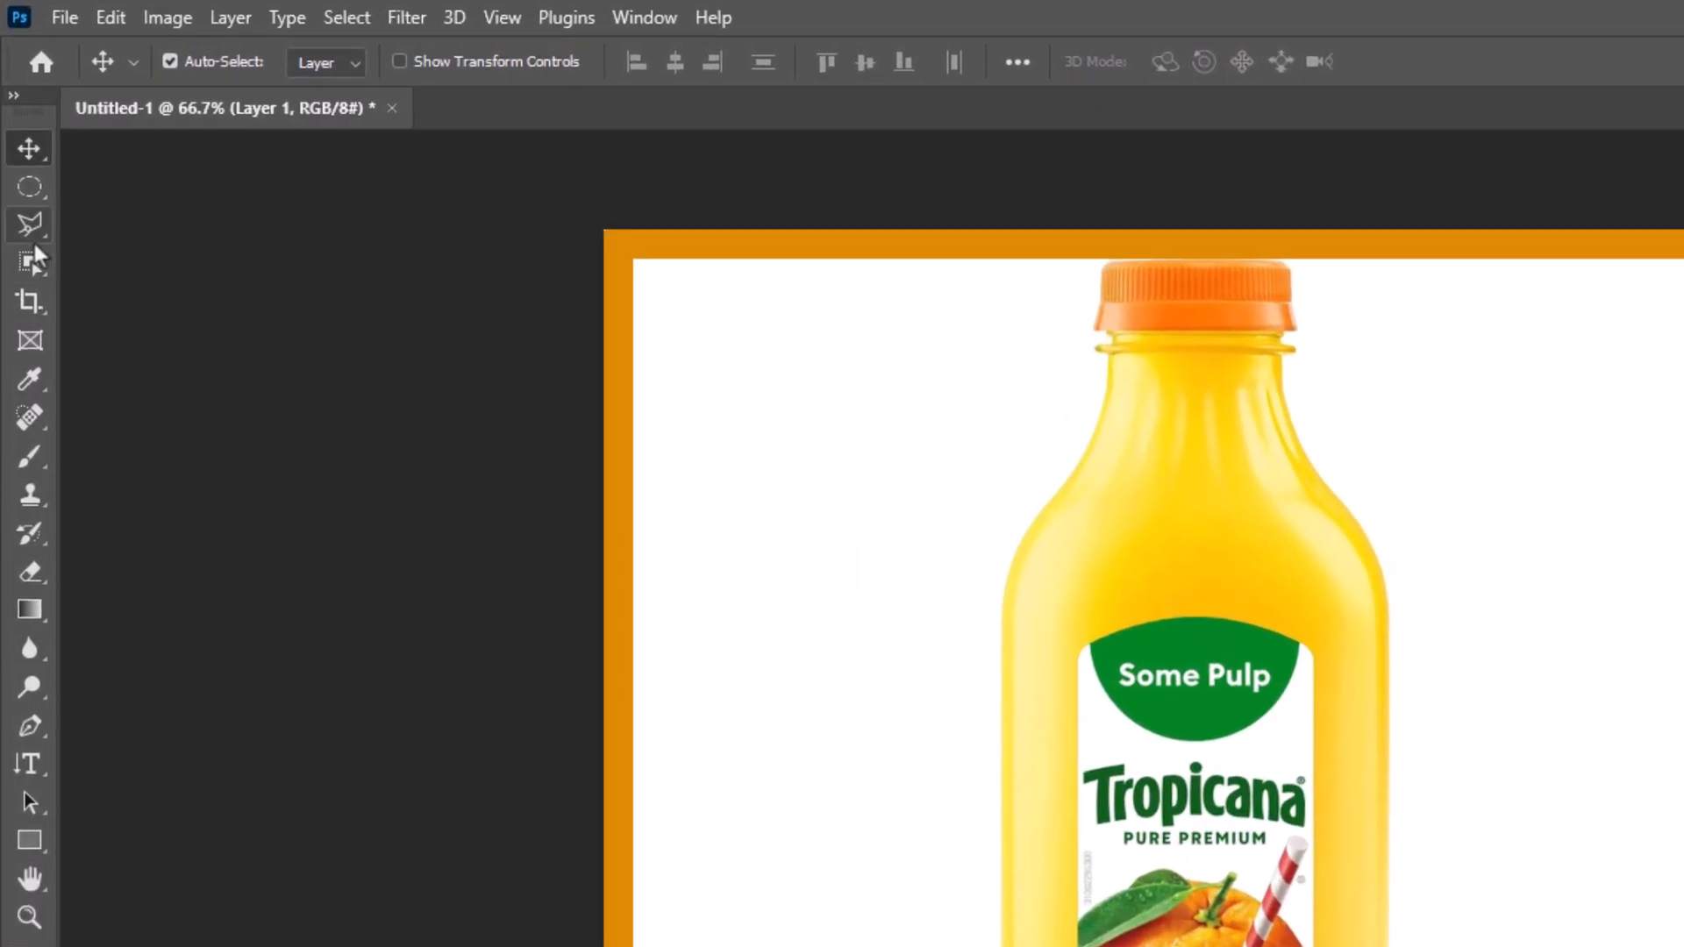
Select the white background of the bottle image with the Magic Wand, delete it and deselect
{"action": "left_click", "coordinate": [25, 151]}
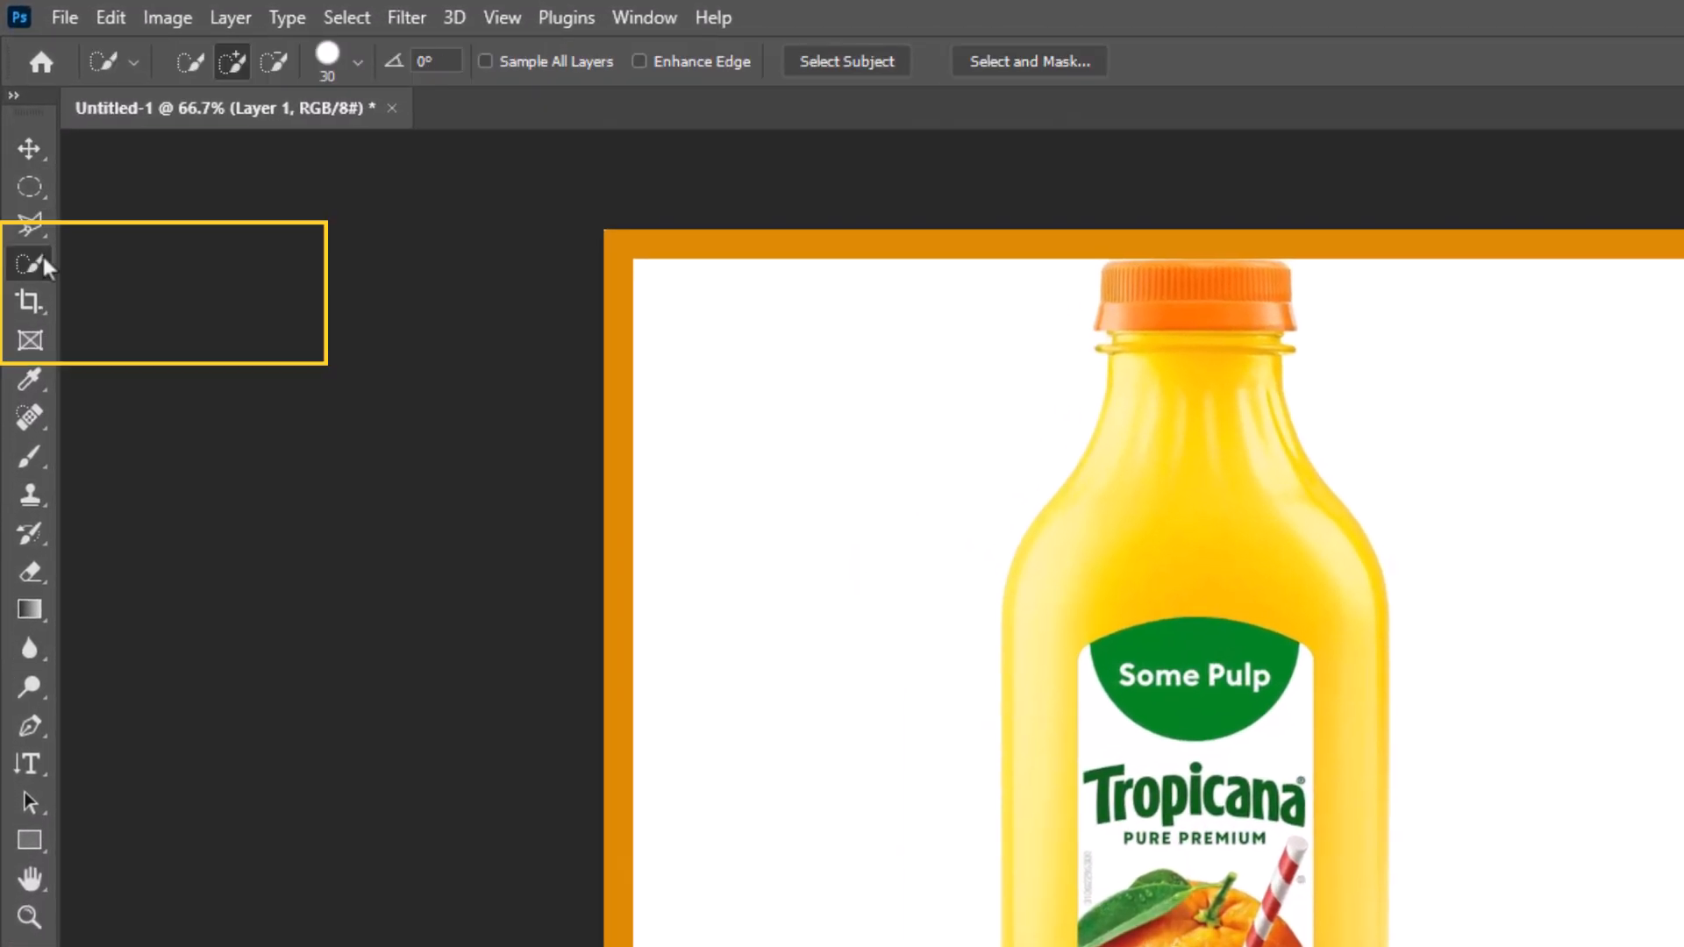
{"action": "right_click", "coordinate": [42, 254]}
{"action": "left_click", "coordinate": [124, 319]}
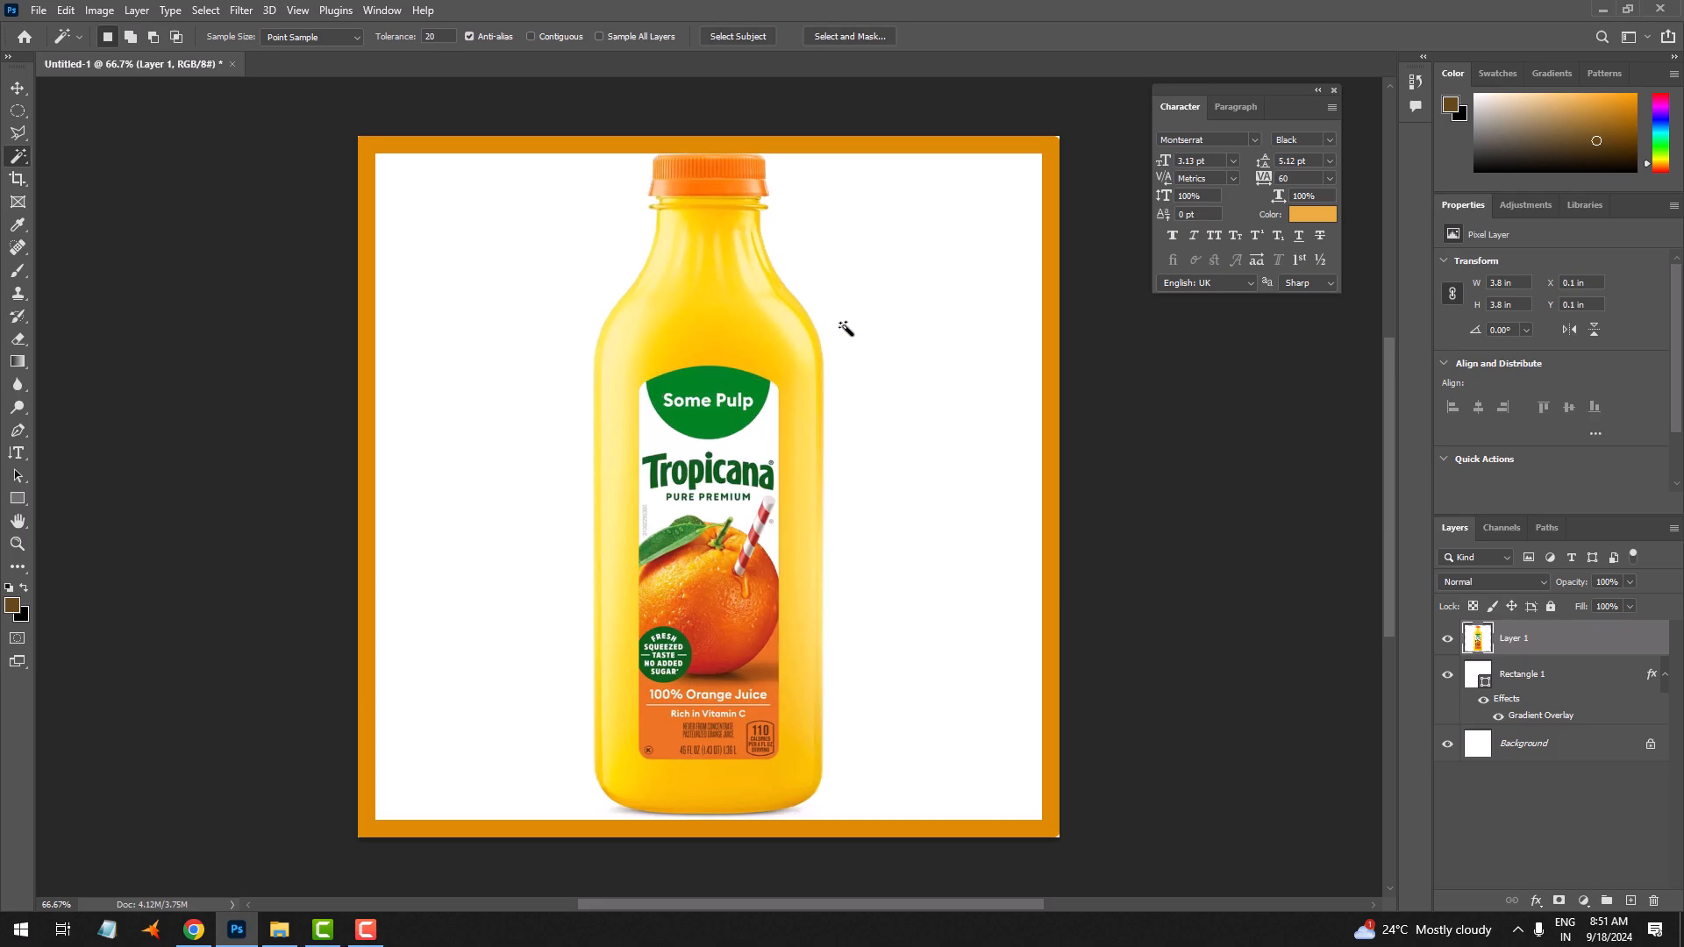
{"action": "left_click", "coordinate": [845, 328]}
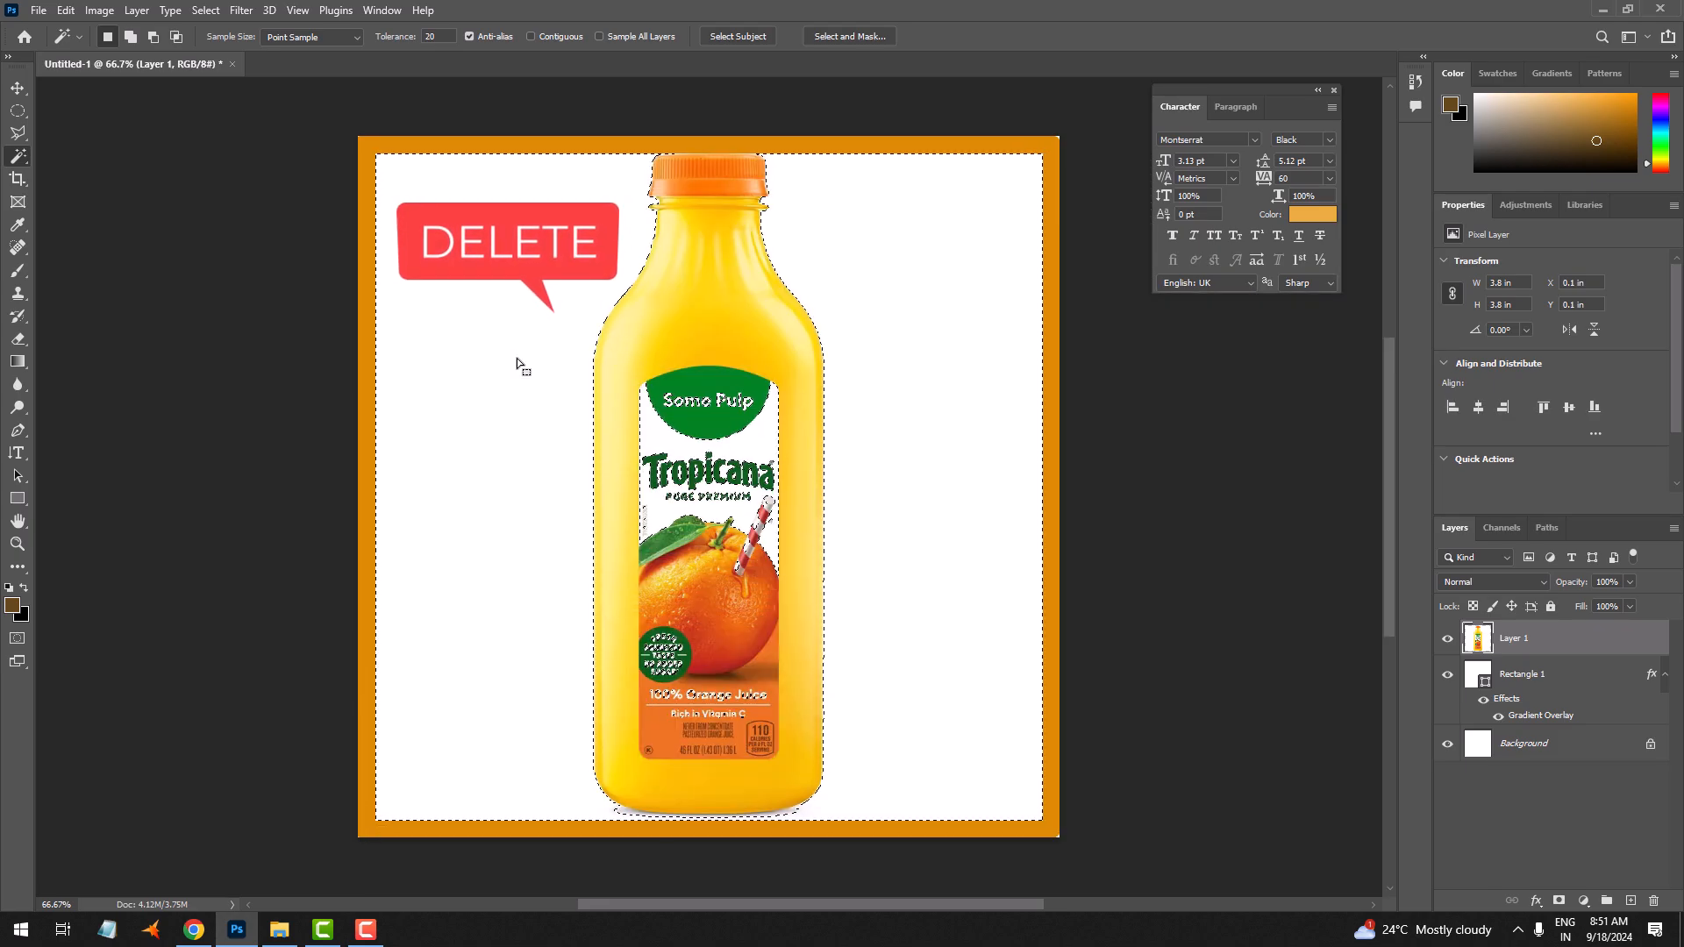
{"action": "key", "text": "Delete"}
{"action": "key", "text": "ctrl+d"}
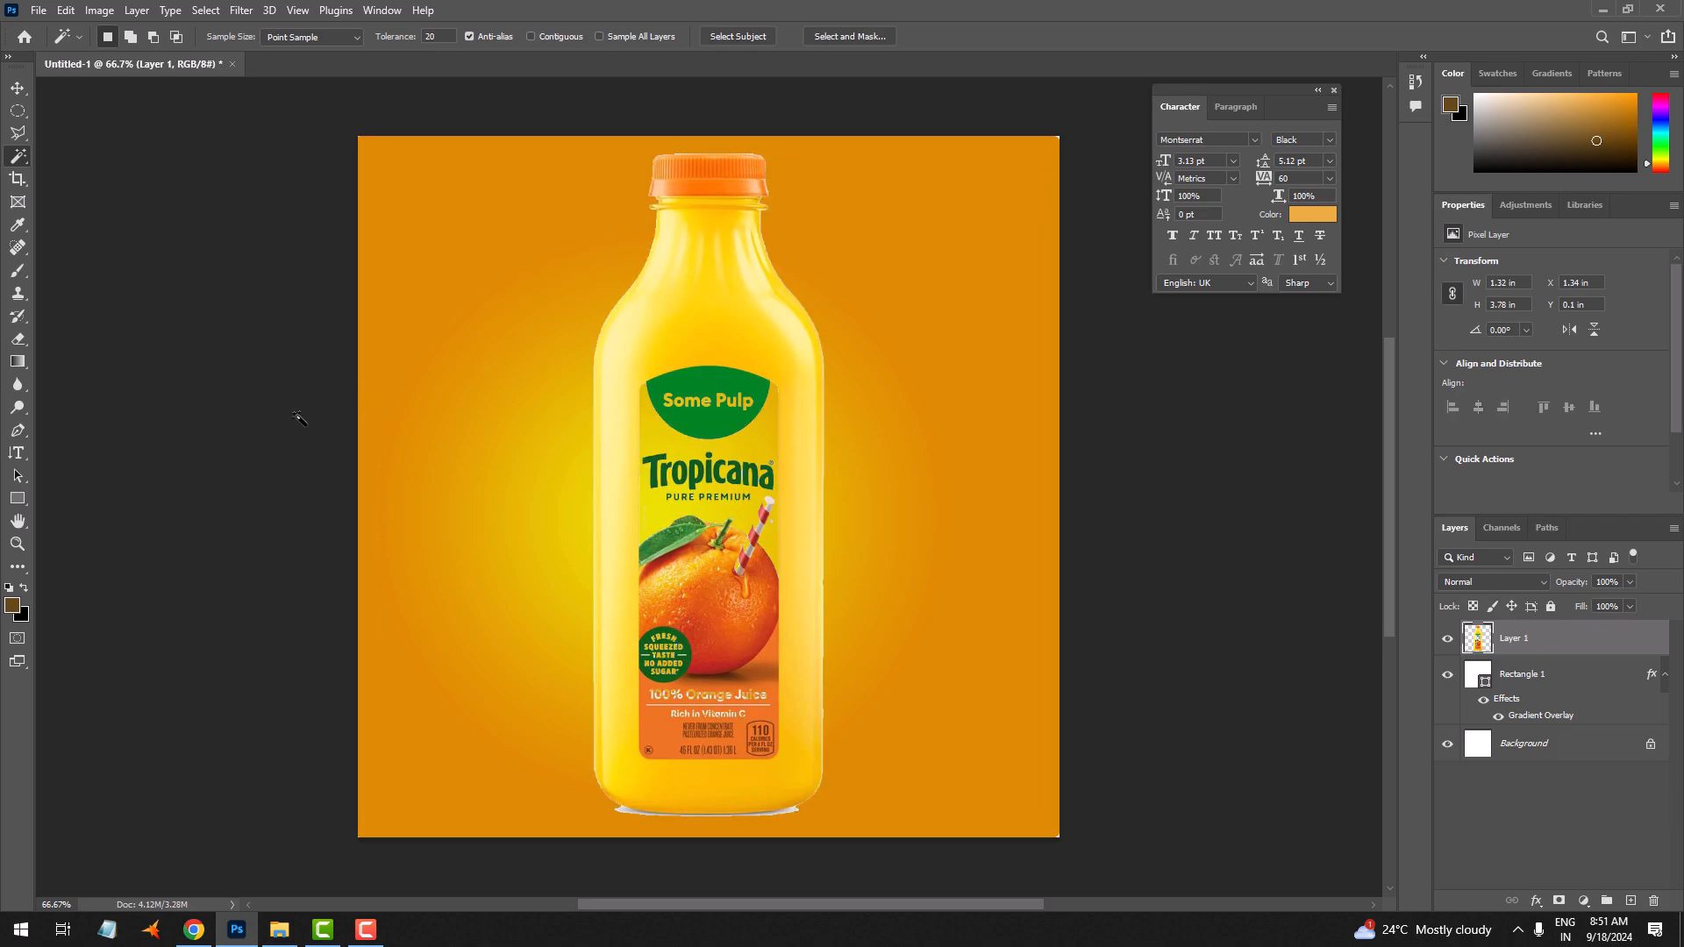
Trim the leftover white strip above the bottle cap using a Polygonal Lasso selection, and deselect
{"action": "right_click", "coordinate": [17, 134]}
{"action": "left_click", "coordinate": [72, 152]}
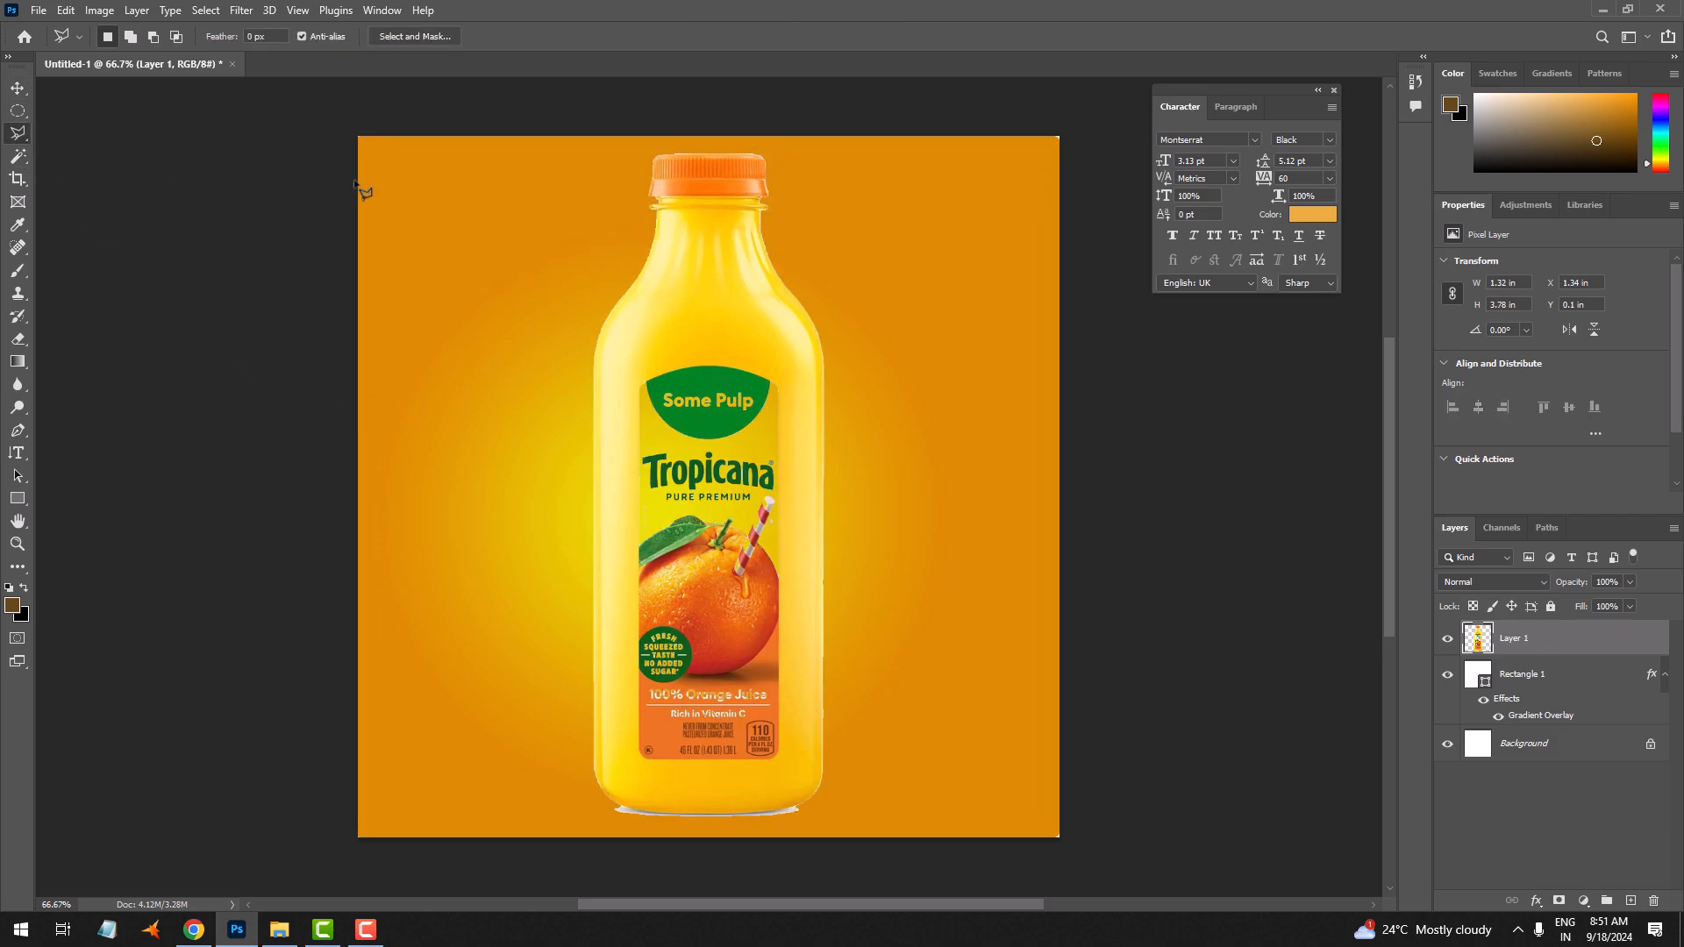
{"action": "left_click", "coordinate": [712, 215], "text": "ctrl"}
{"action": "left_click", "coordinate": [713, 210], "text": "ctrl"}
{"action": "left_click", "coordinate": [713, 207], "text": "ctrl"}
{"action": "left_click_drag", "start_coordinate": [712, 211], "coordinate": [668, 491]}
{"action": "left_click", "coordinate": [671, 387], "text": "ctrl"}
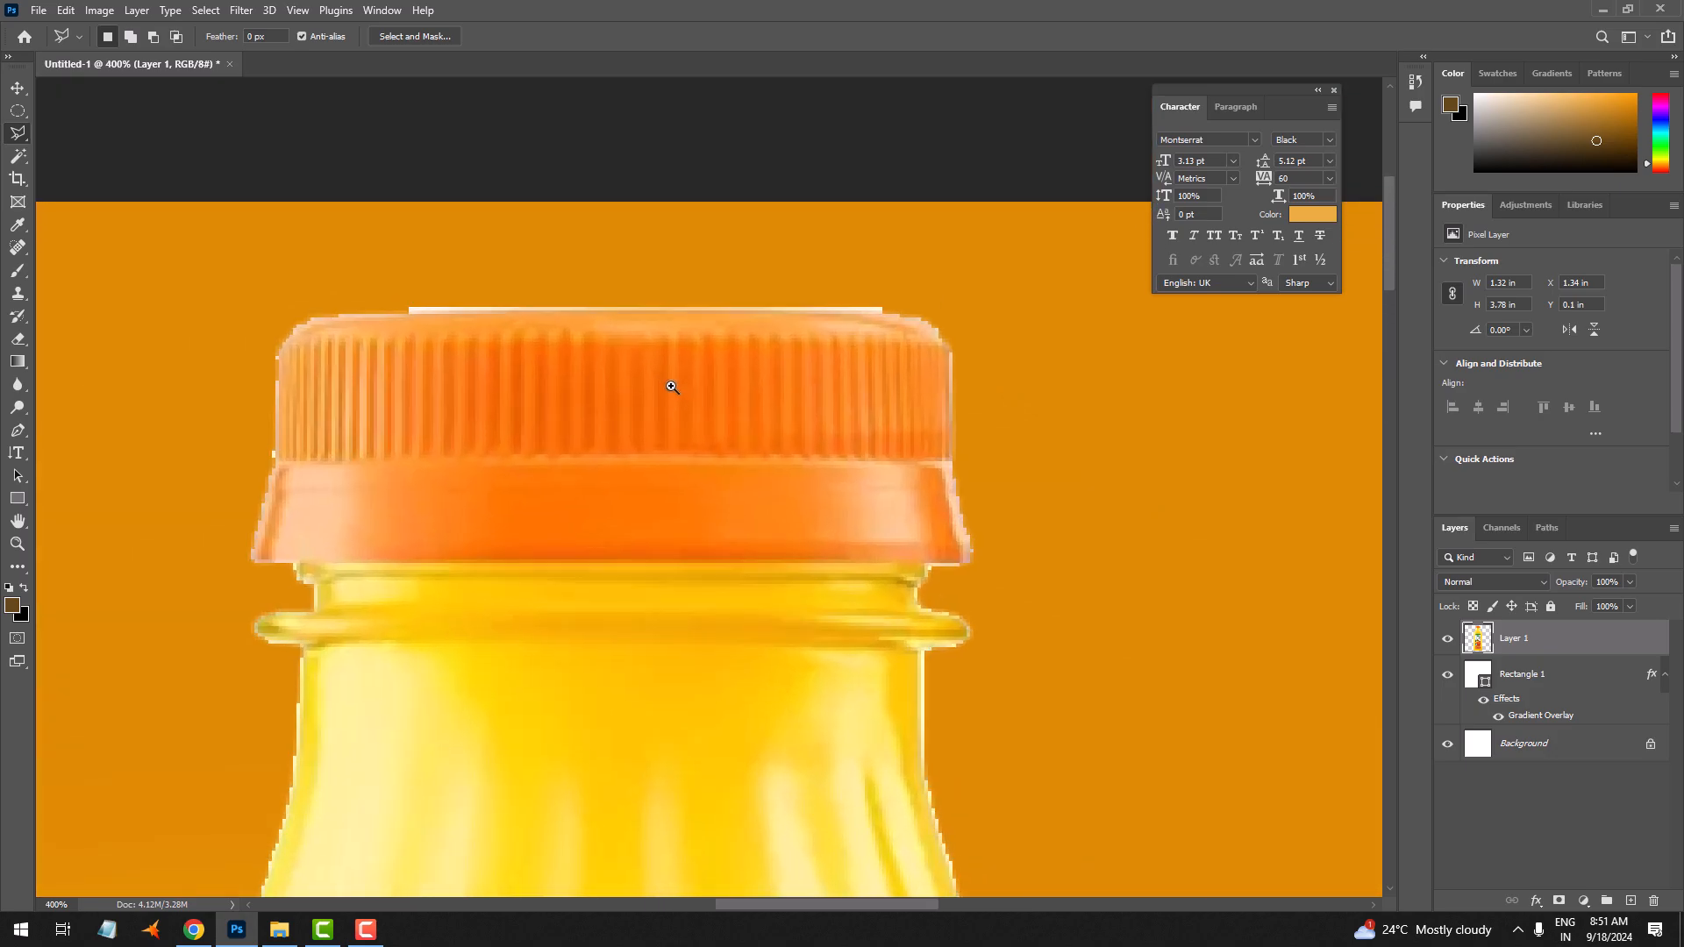
{"action": "left_click", "coordinate": [671, 387], "text": "ctrl"}
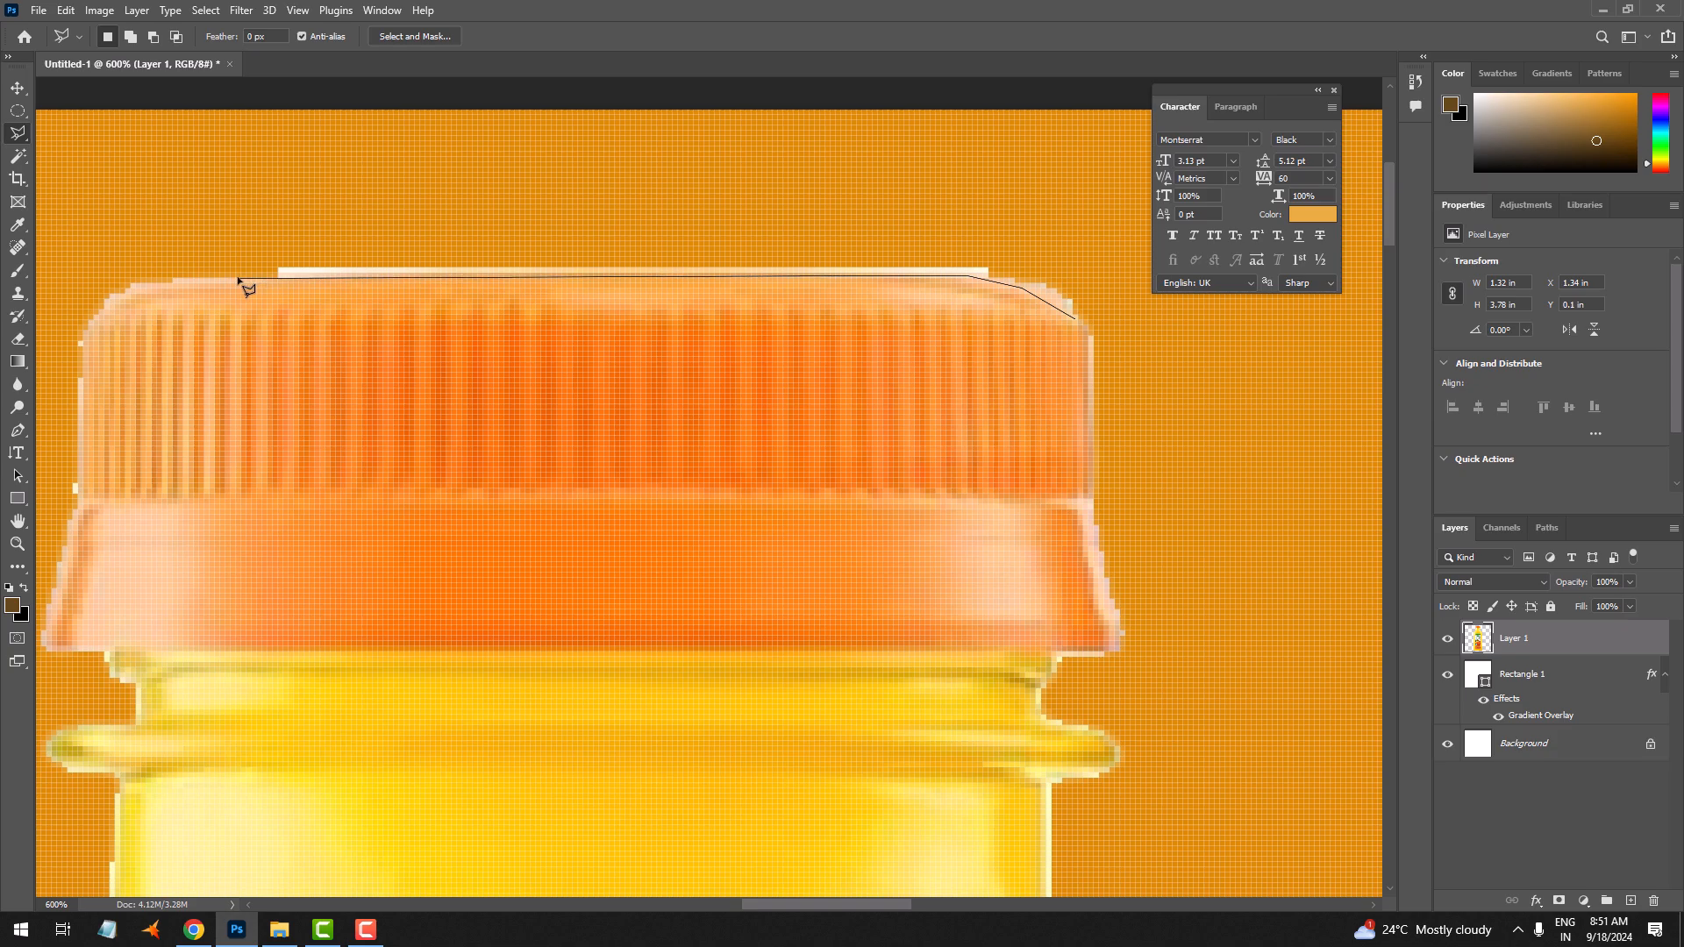
{"action": "left_click", "coordinate": [246, 220]}
{"action": "left_click", "coordinate": [610, 220]}
{"action": "left_click", "coordinate": [611, 226]}
{"action": "left_click", "coordinate": [1199, 226]}
{"action": "double_click", "coordinate": [1179, 381]}
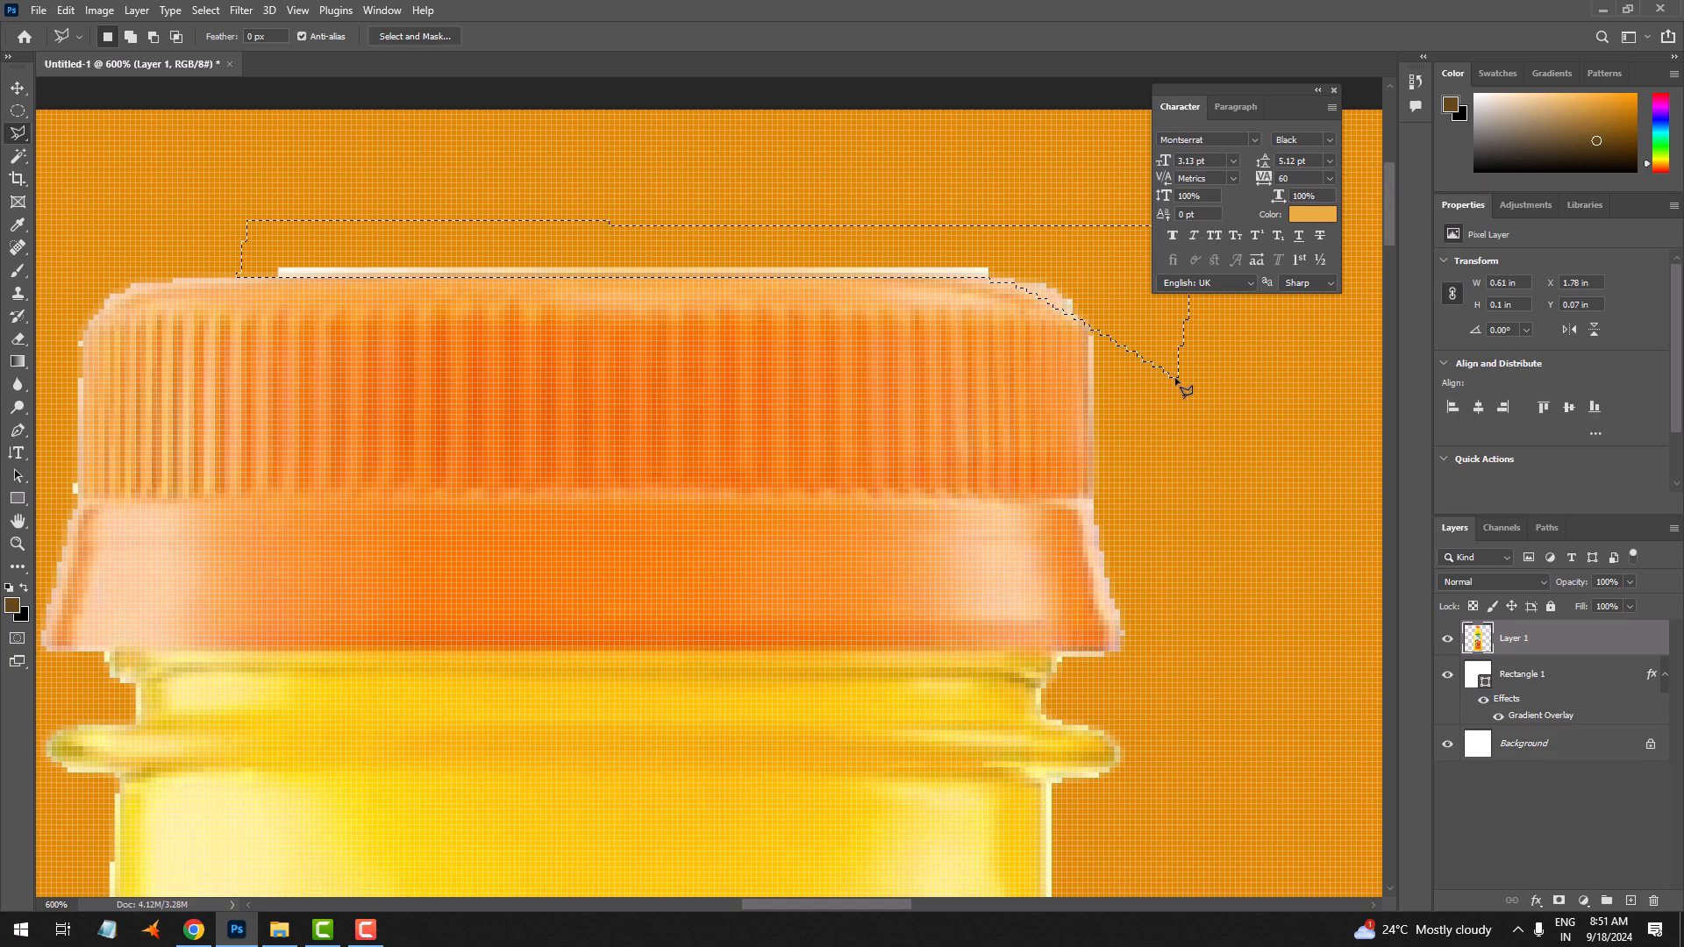
{"action": "key", "text": "ctrl+d"}
{"action": "key", "text": "ctrl+0"}
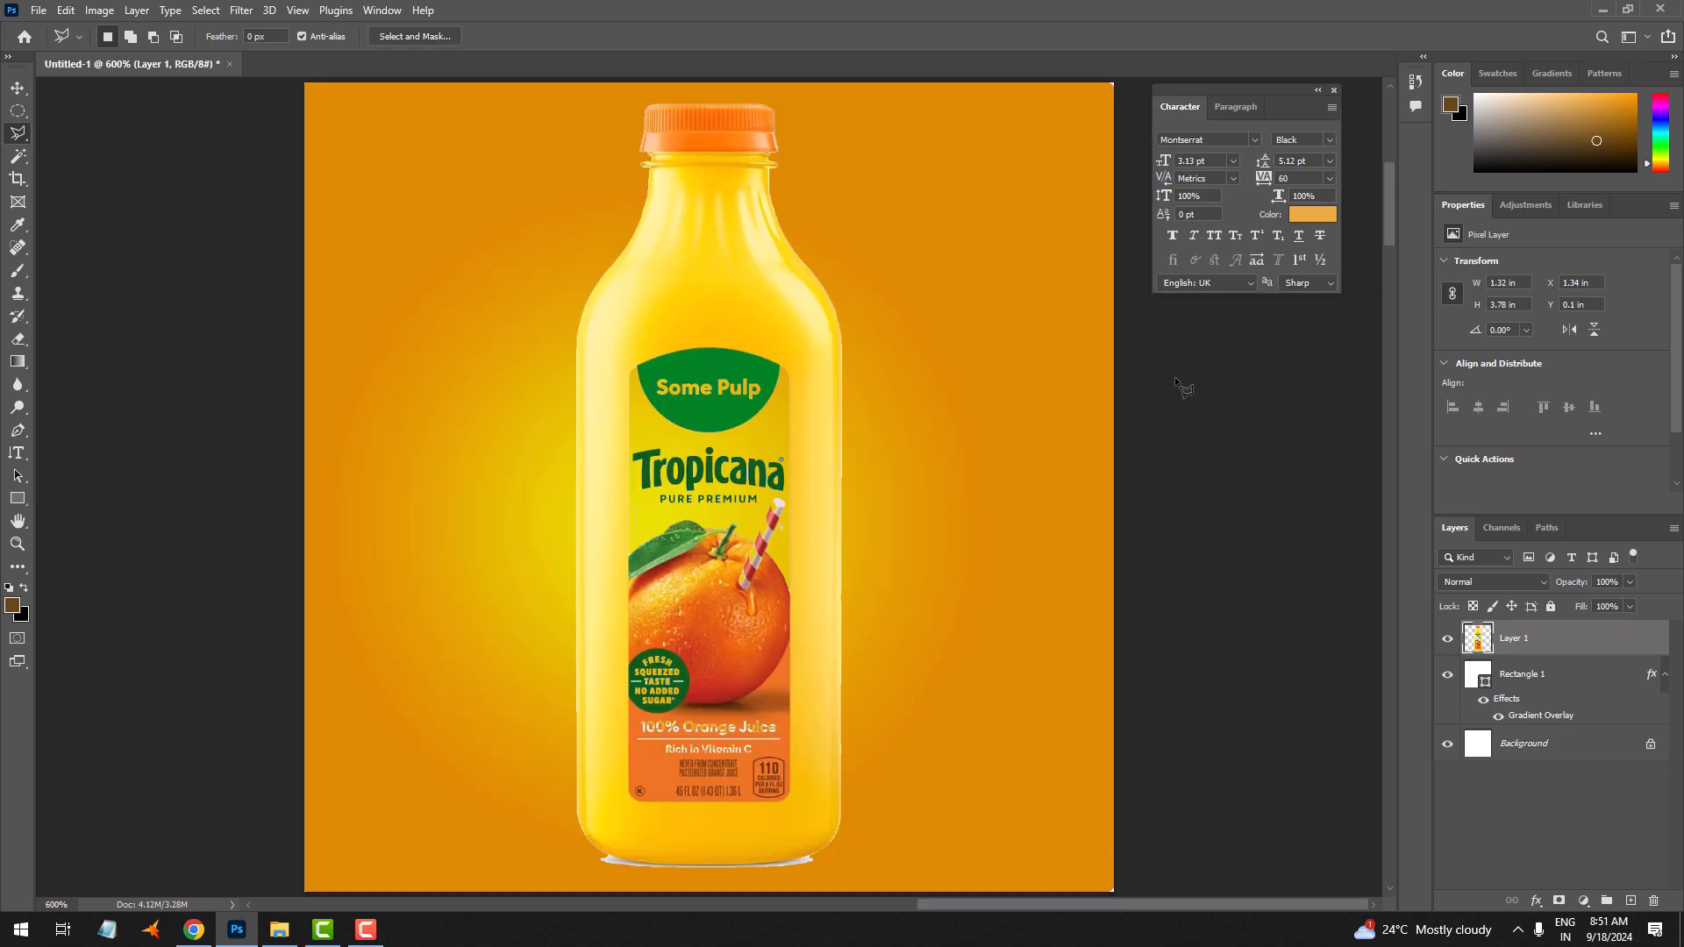
Outline the leftover white strip beneath the bottle's base with the Polygonal Lasso, delete it and deselect
{"action": "left_click_drag", "start_coordinate": [735, 797], "coordinate": [761, 556]}
{"action": "left_click", "coordinate": [705, 643], "text": "ctrl"}
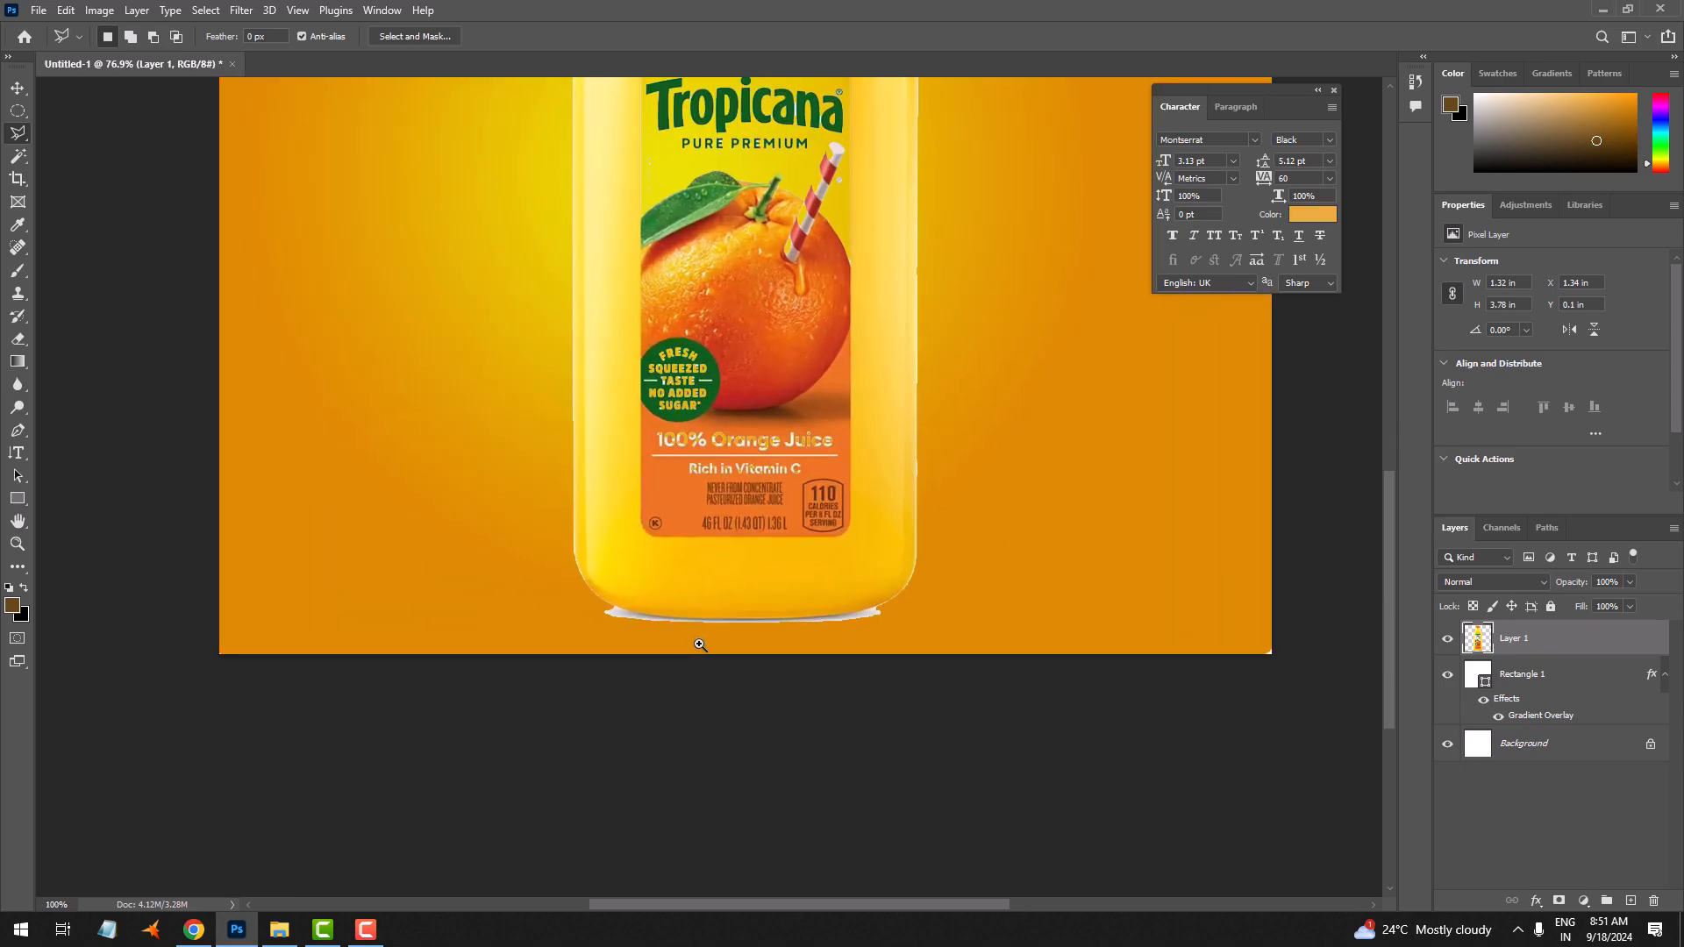
{"action": "left_click", "coordinate": [698, 648], "text": "ctrl"}
{"action": "left_click", "coordinate": [699, 647], "text": "ctrl"}
{"action": "left_click", "coordinate": [698, 648], "text": "ctrl"}
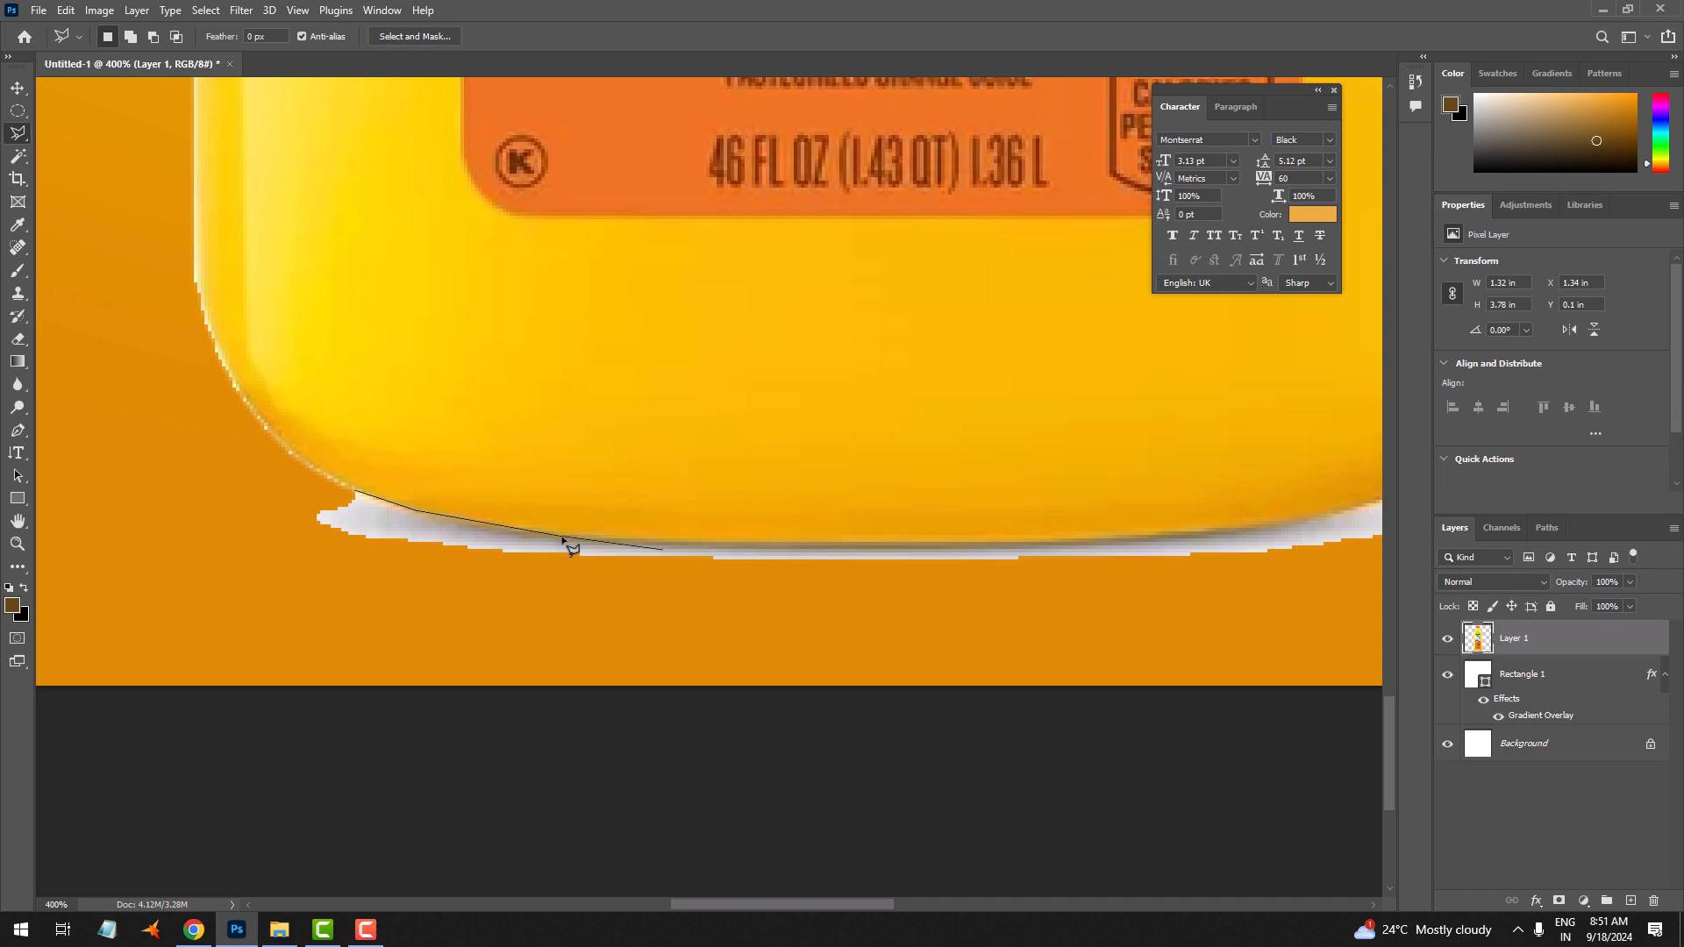
{"action": "left_click", "coordinate": [888, 546]}
{"action": "left_click", "coordinate": [1052, 545]}
{"action": "left_click_drag", "start_coordinate": [1072, 547], "coordinate": [738, 599]}
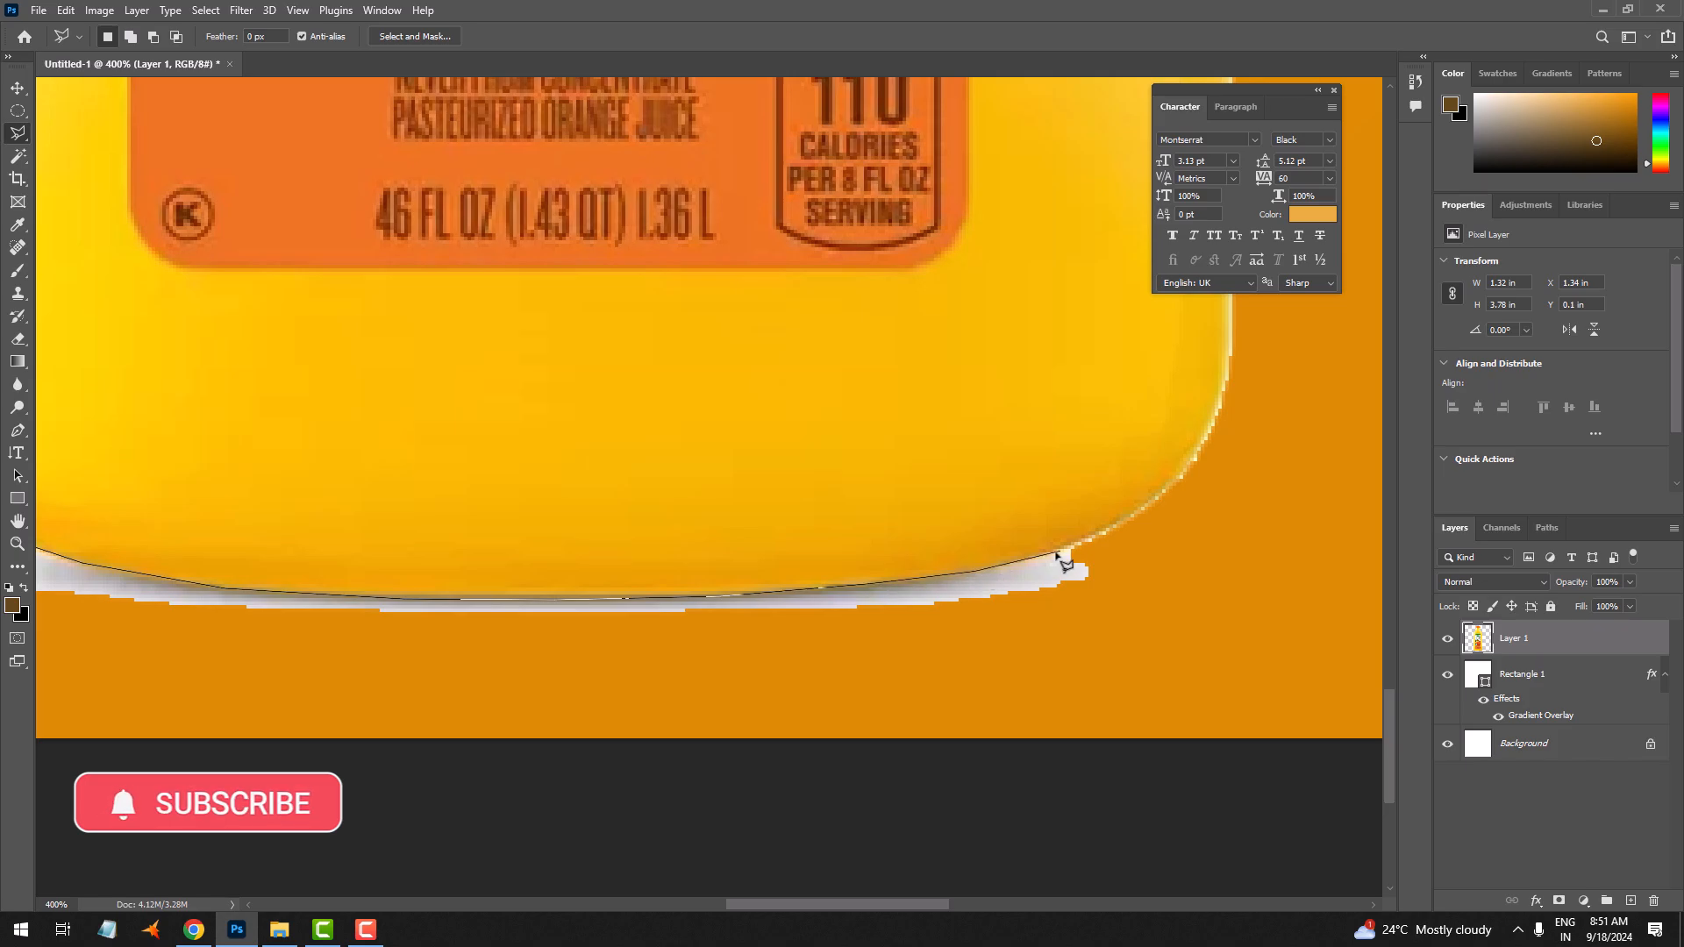
{"action": "left_click", "coordinate": [1109, 541], "text": "ctrl+alt"}
{"action": "scroll", "coordinate": [1101, 425], "scroll_direction": "down", "scroll_amount": 2}
{"action": "left_click", "coordinate": [1142, 492]}
{"action": "left_click", "coordinate": [1096, 503]}
{"action": "left_click", "coordinate": [240, 434]}
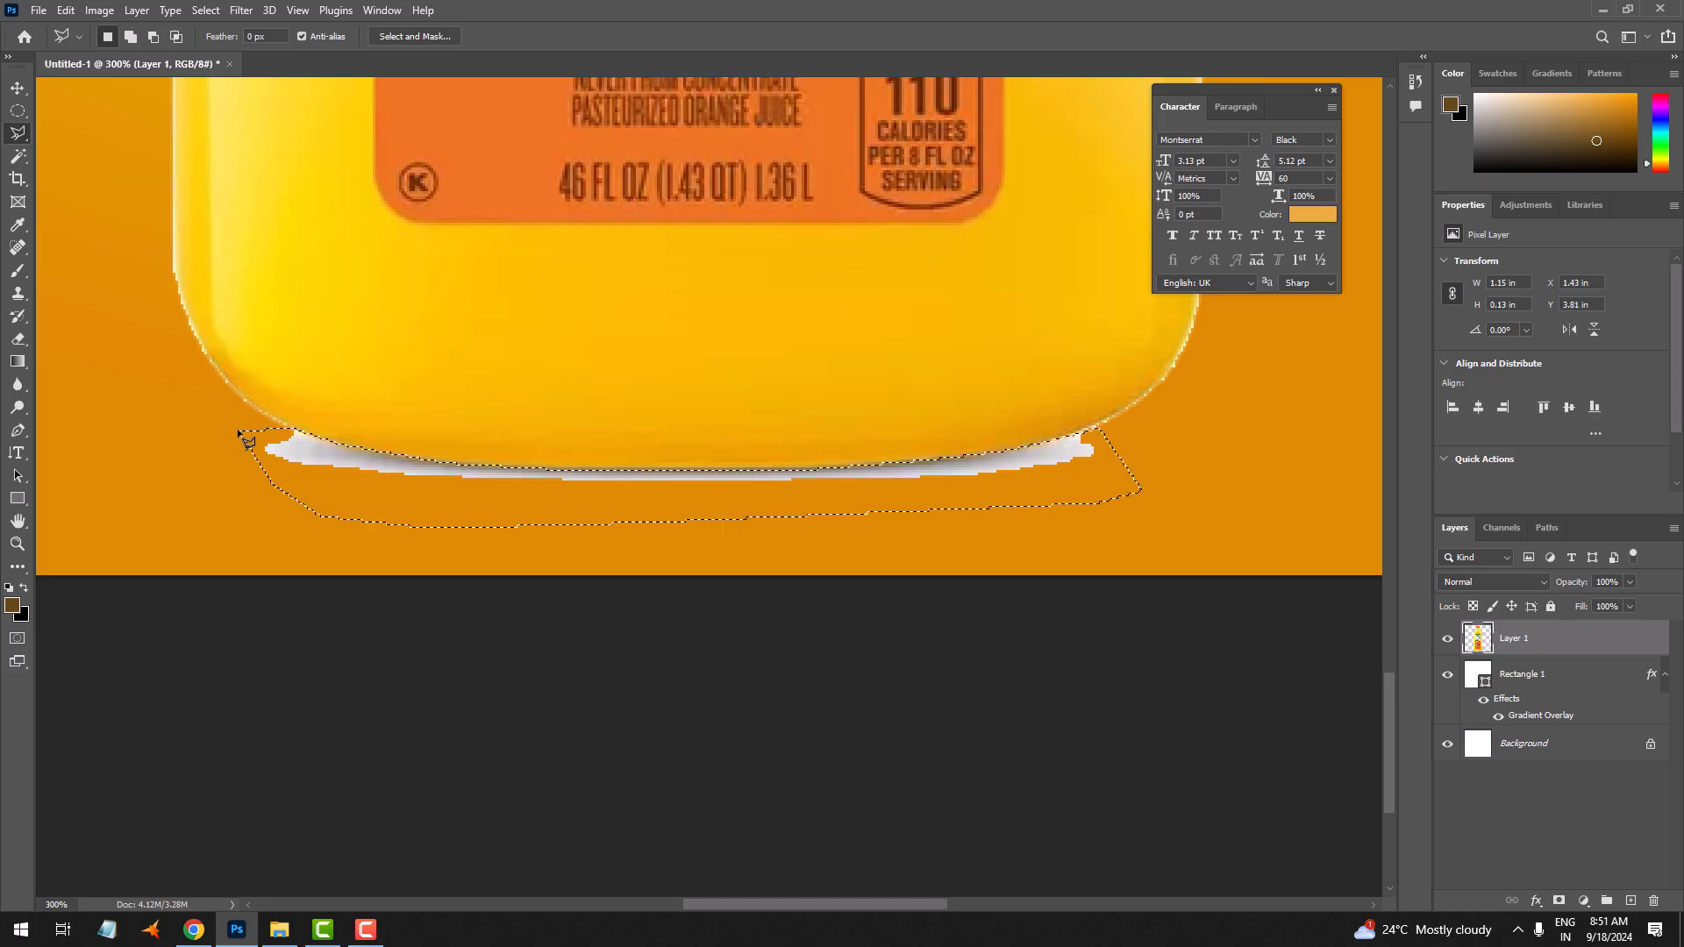
{"action": "key", "text": "Delete"}
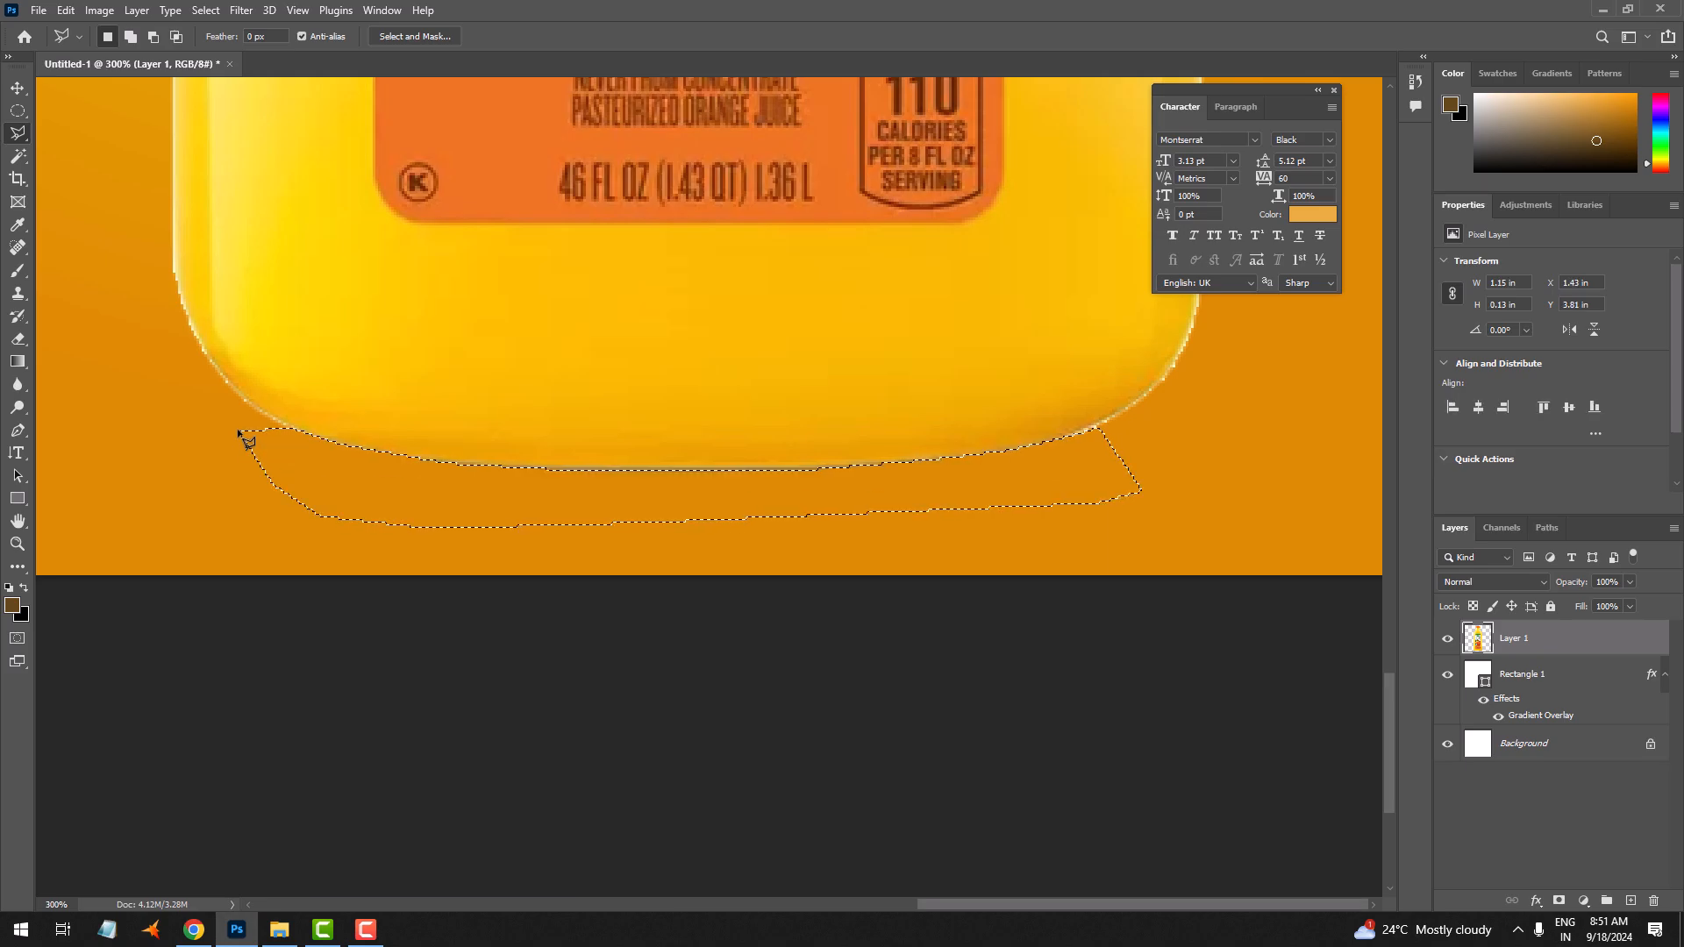
{"action": "key", "text": "ctrl+0"}
Scale the bottle down to about 0.99 x 2.84 in, centre it on the canvas and collapse the Character panel
{"action": "key", "text": "v"}
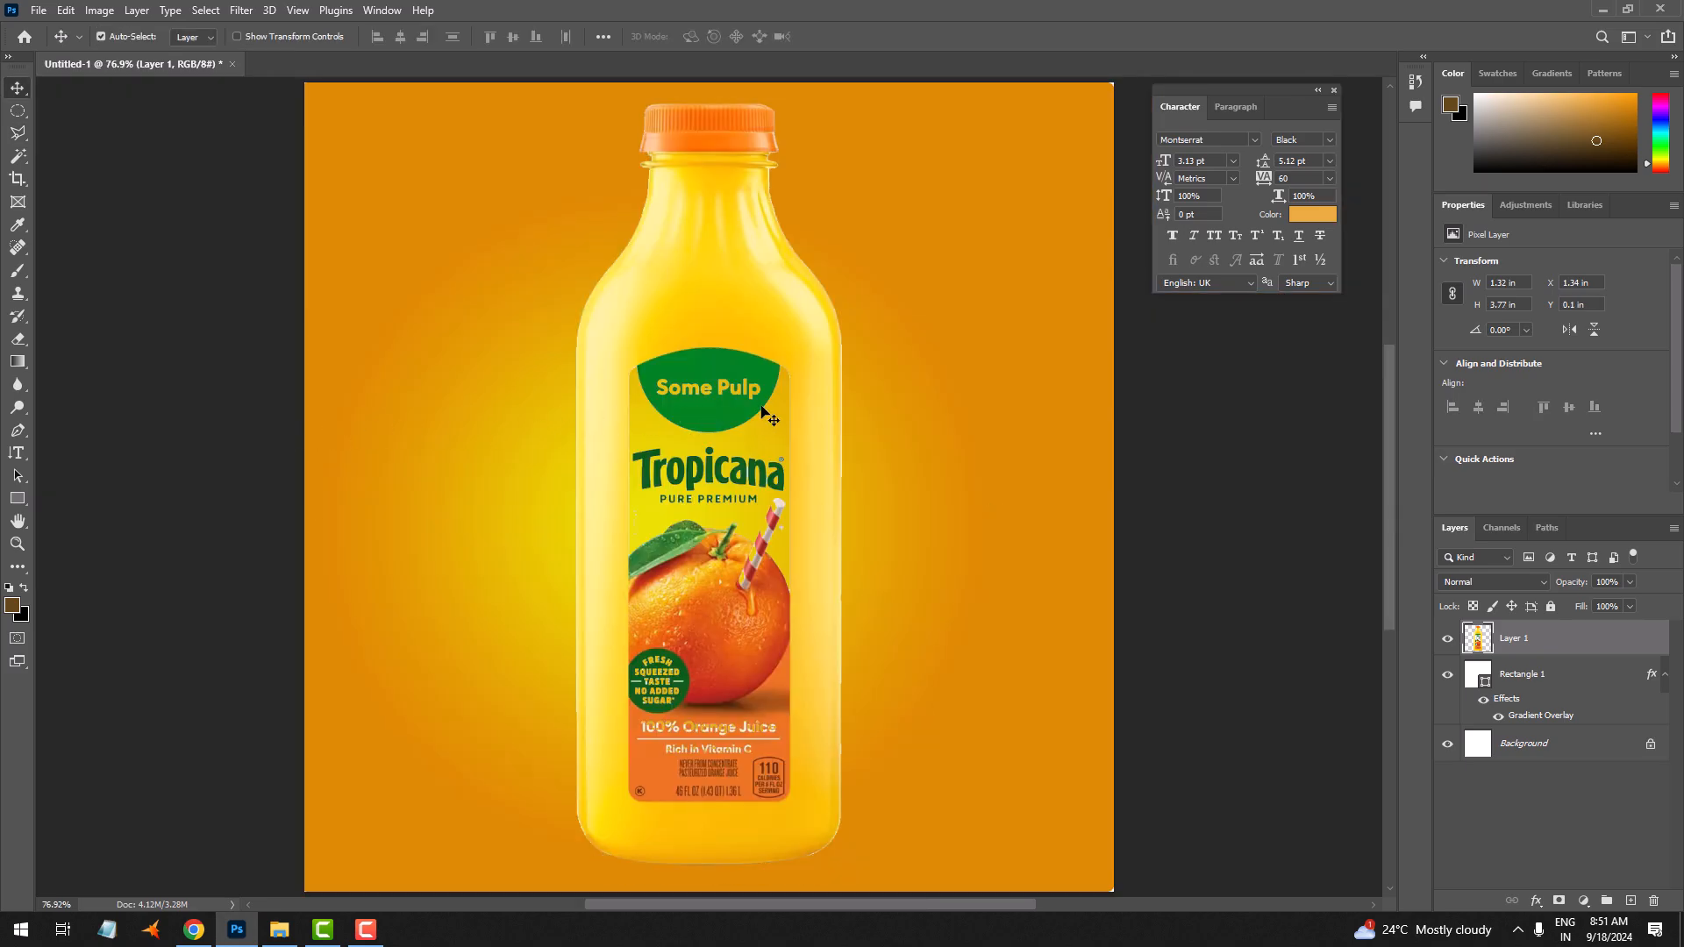
{"action": "key", "text": "ctrl+t"}
{"action": "left_click_drag", "start_coordinate": [844, 105], "coordinate": [820, 169]}
{"action": "left_click_drag", "start_coordinate": [807, 317], "coordinate": [858, 319]}
{"action": "key", "text": "Return"}
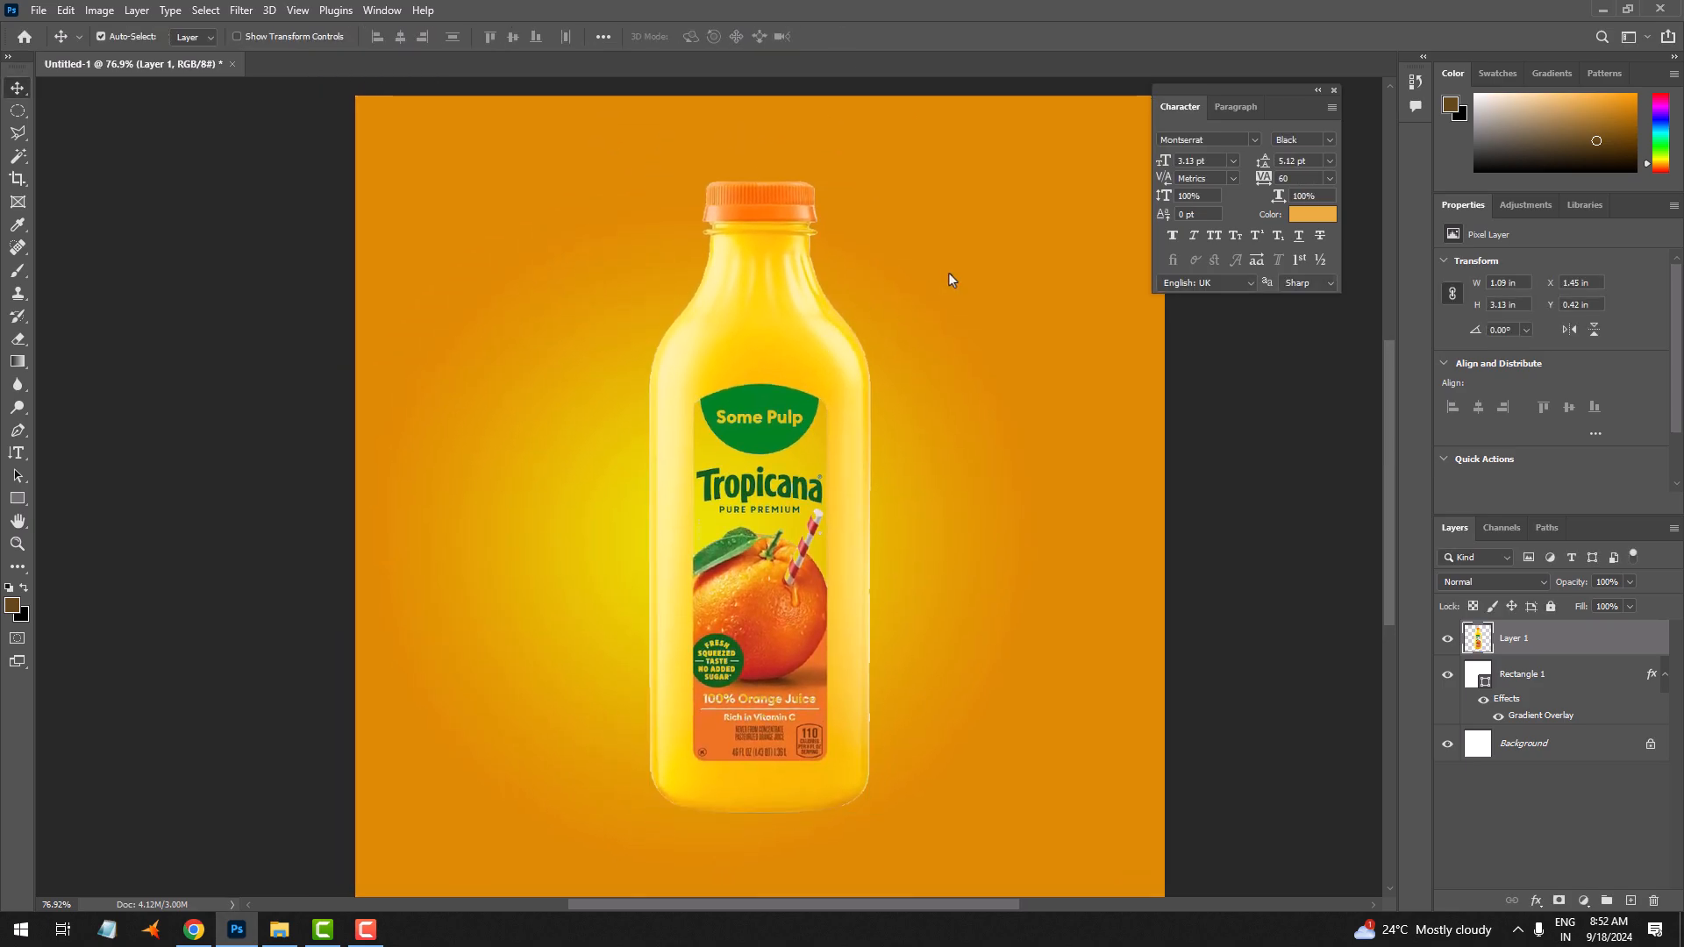
{"action": "left_click", "coordinate": [1317, 92]}
{"action": "left_click", "coordinate": [772, 504]}
{"action": "key", "text": "ctrl+minus"}
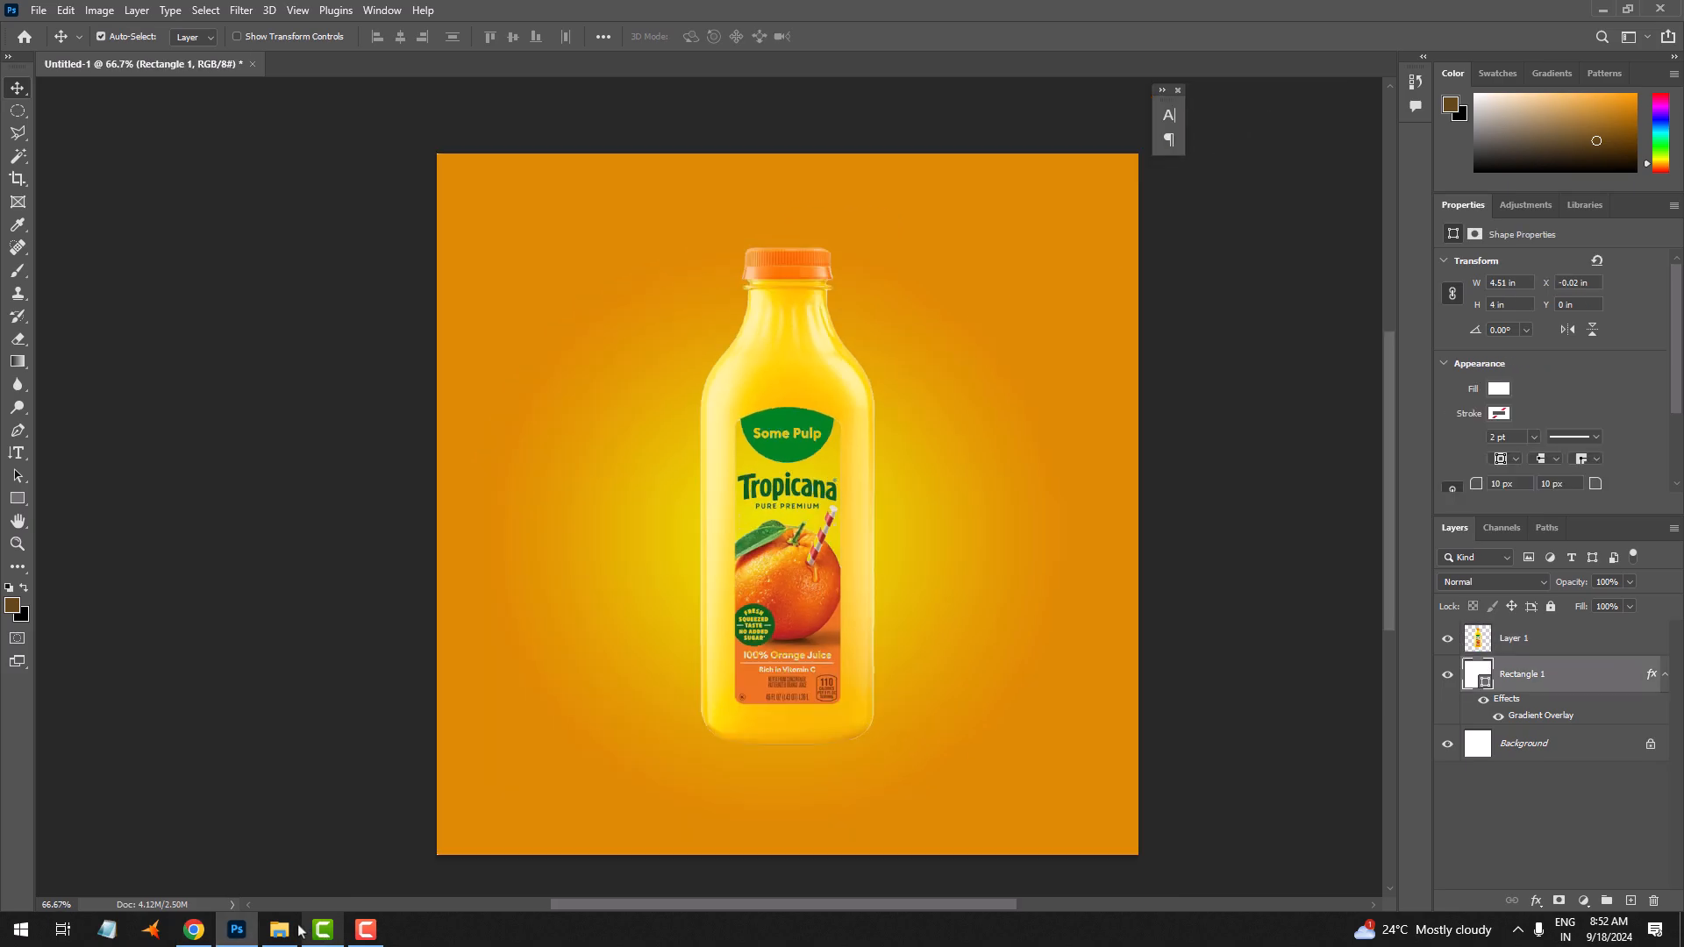
Place canva-untitled-MAEPE7ShqJU.png from the image folder, scale it to about 7%, and layer it in front of the bottle's lower-left base
{"action": "left_click", "coordinate": [290, 930]}
{"action": "left_click_drag", "start_coordinate": [840, 379], "coordinate": [671, 681]}
{"action": "left_click_drag", "start_coordinate": [1139, 260], "coordinate": [707, 609]}
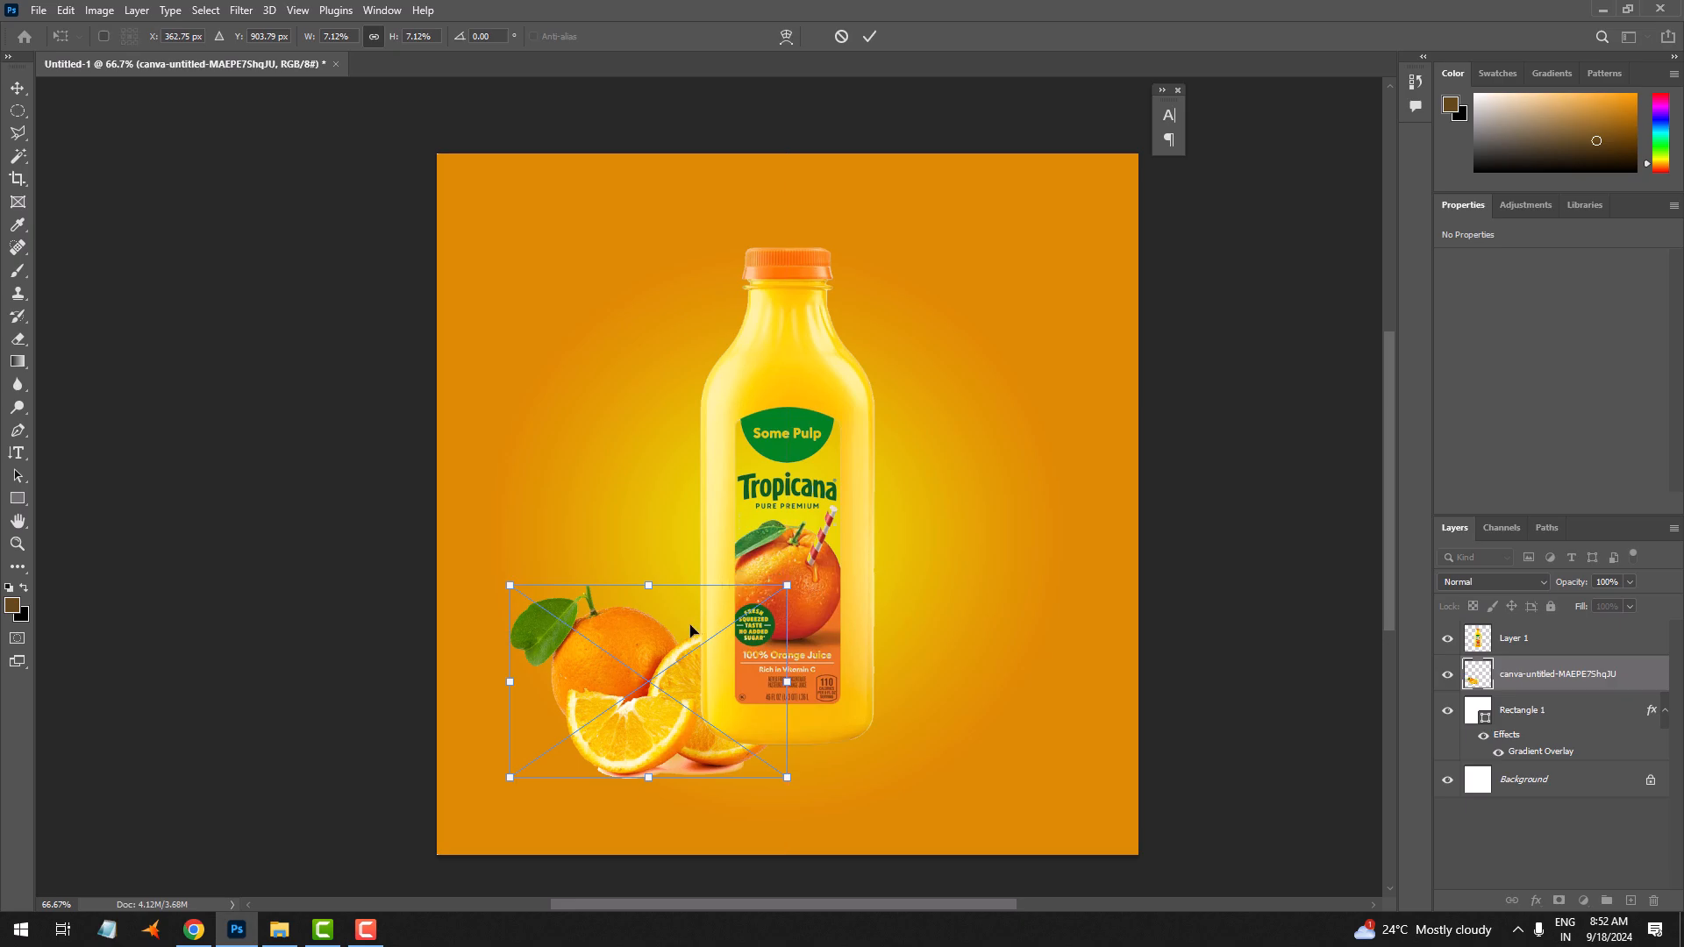
{"action": "key", "text": "Return"}
{"action": "left_click_drag", "start_coordinate": [1505, 674], "coordinate": [1509, 629]}
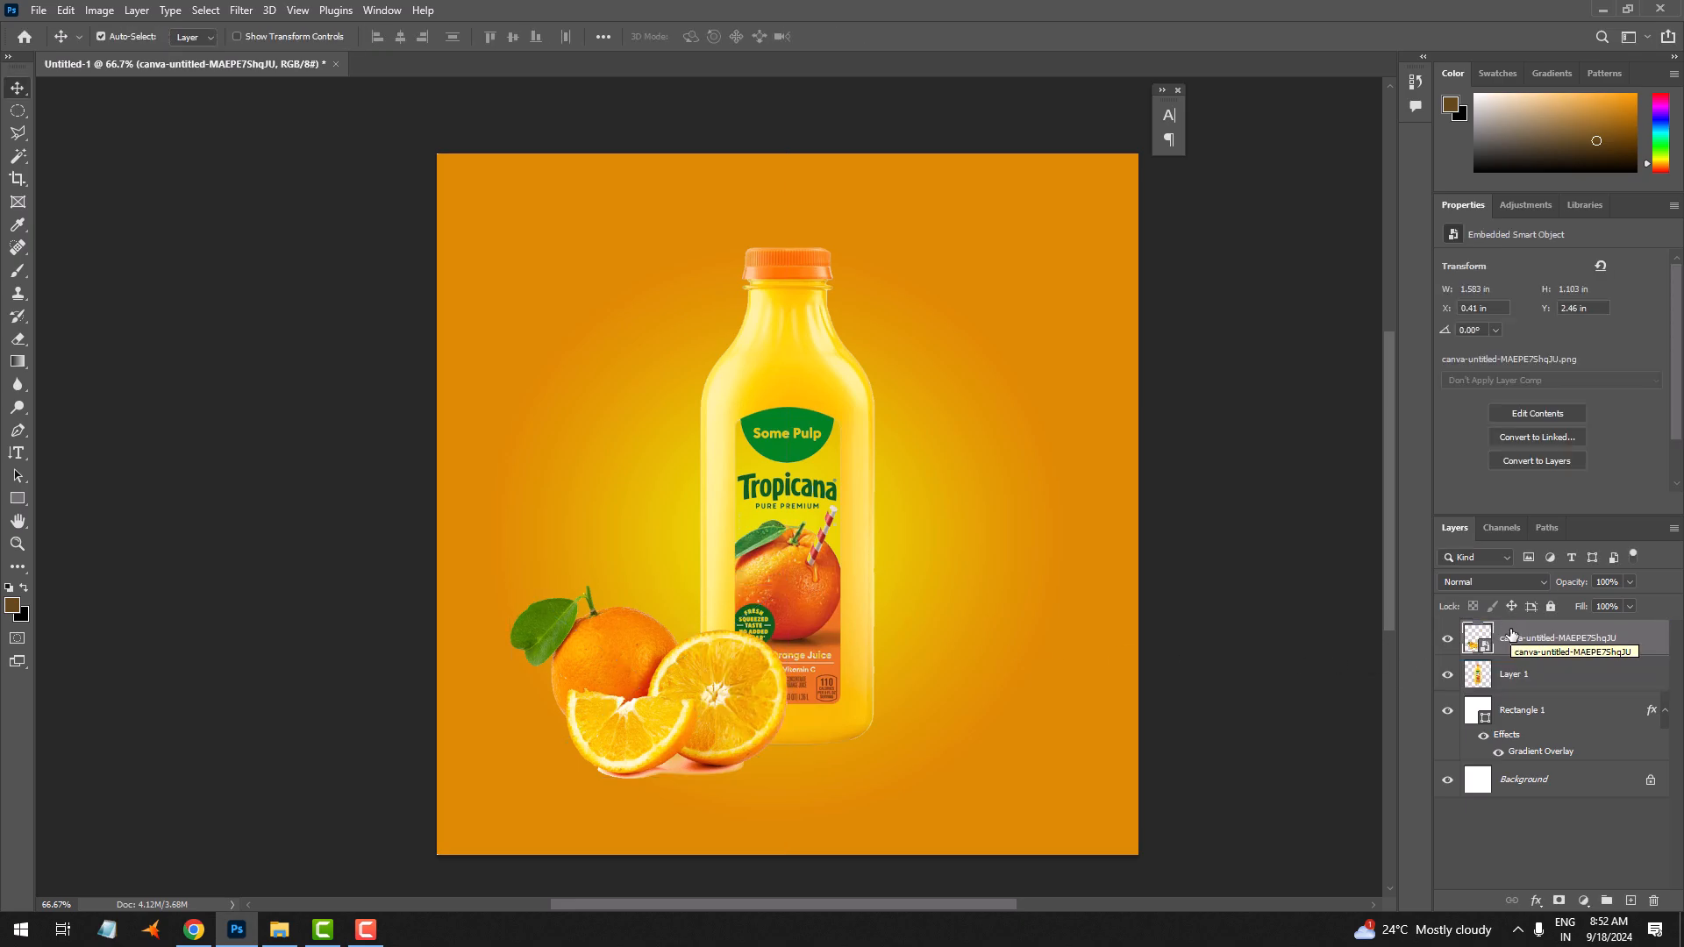
{"action": "left_click_drag", "start_coordinate": [695, 703], "coordinate": [707, 702]}
Open canva-untitled-MAEPV5h9ebA.jpg from the File Explorer image folder as a separate Photoshop document
{"action": "left_click", "coordinate": [277, 929]}
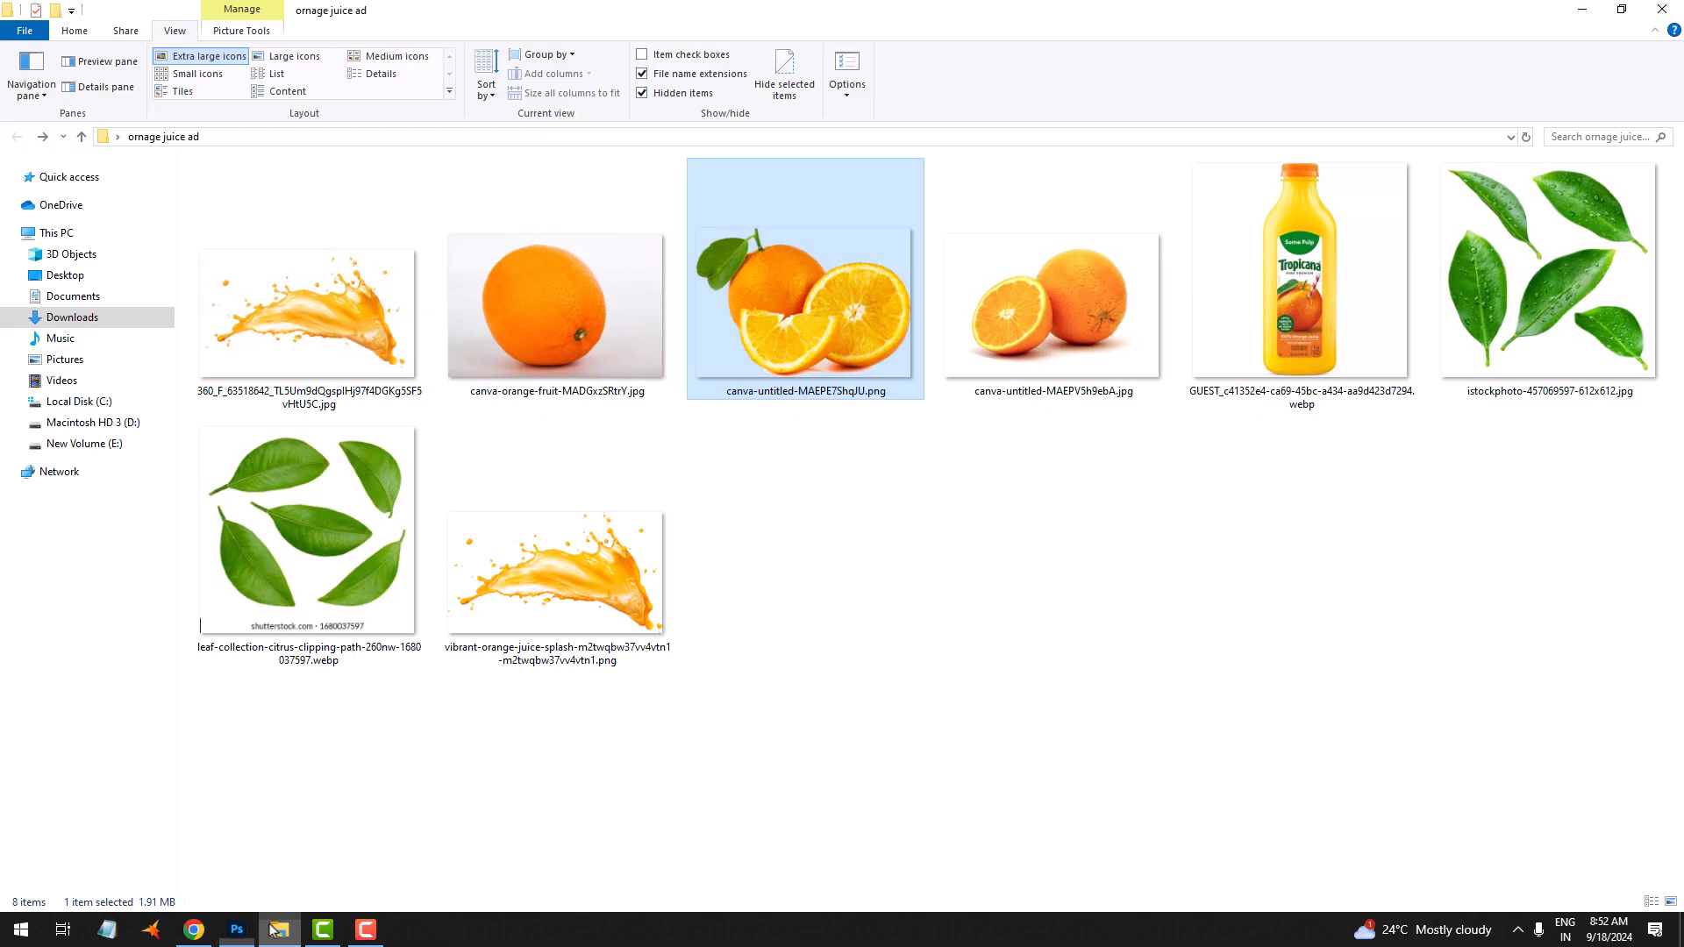
{"action": "left_click", "coordinate": [922, 523]}
{"action": "left_click", "coordinate": [795, 364]}
{"action": "left_click", "coordinate": [983, 379]}
{"action": "left_click_drag", "start_coordinate": [1005, 368], "coordinate": [726, 70]}
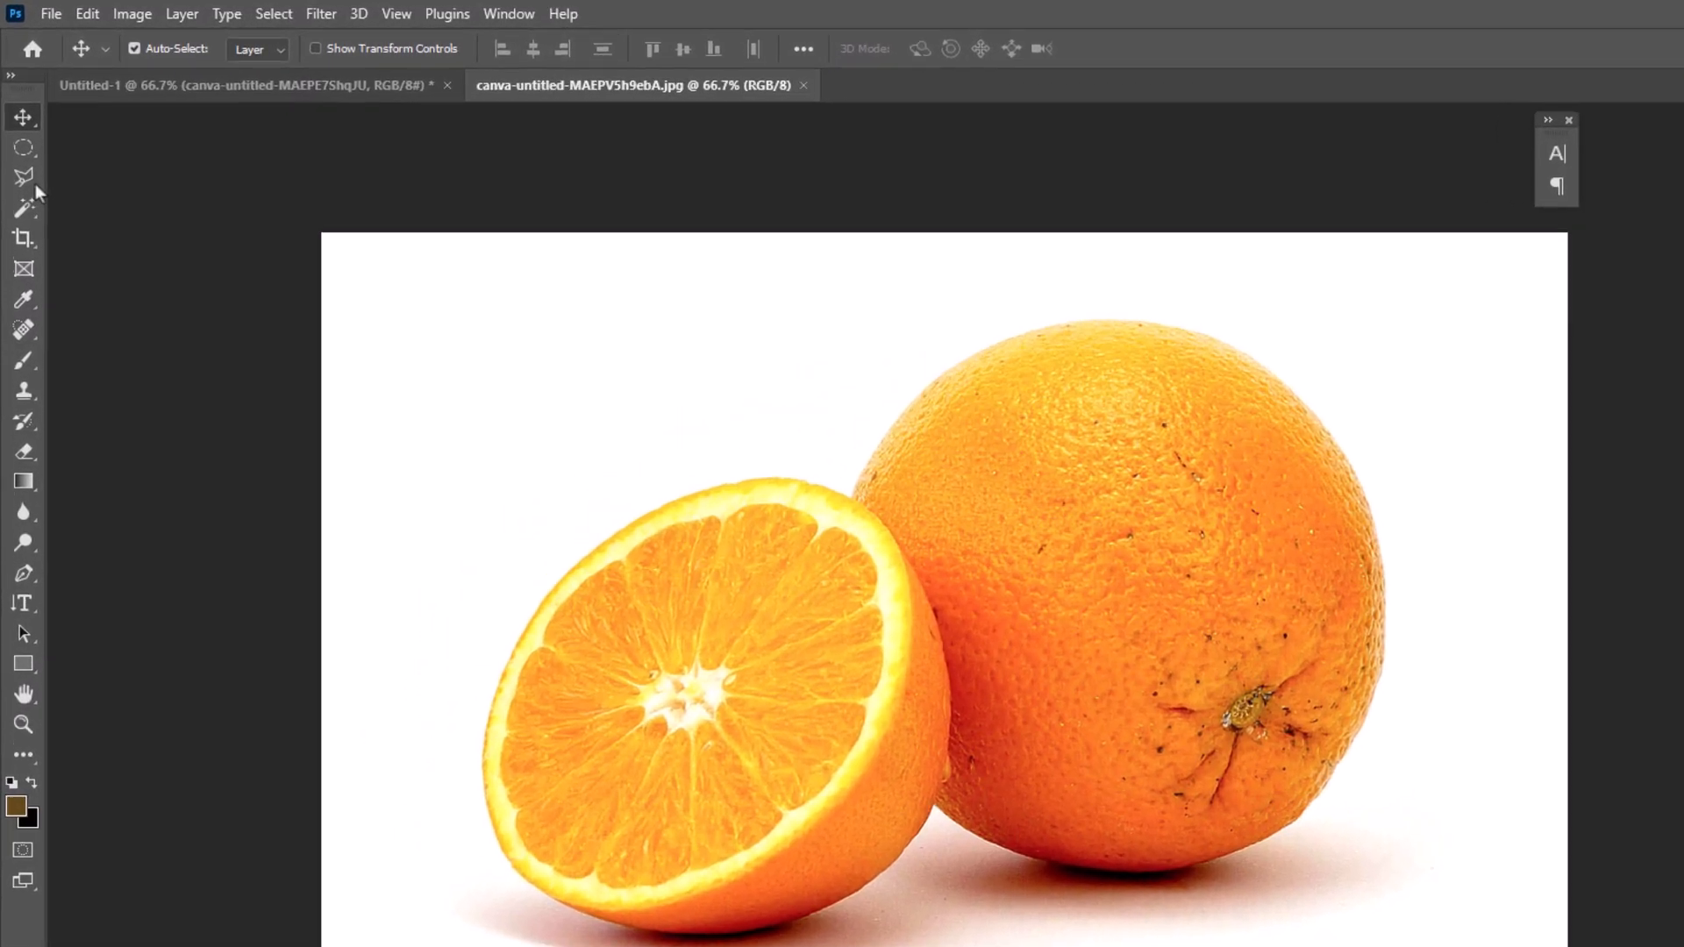
Select both the halved and the whole orange using Select Subject
{"action": "left_click", "coordinate": [21, 135]}
{"action": "left_click", "coordinate": [41, 255]}
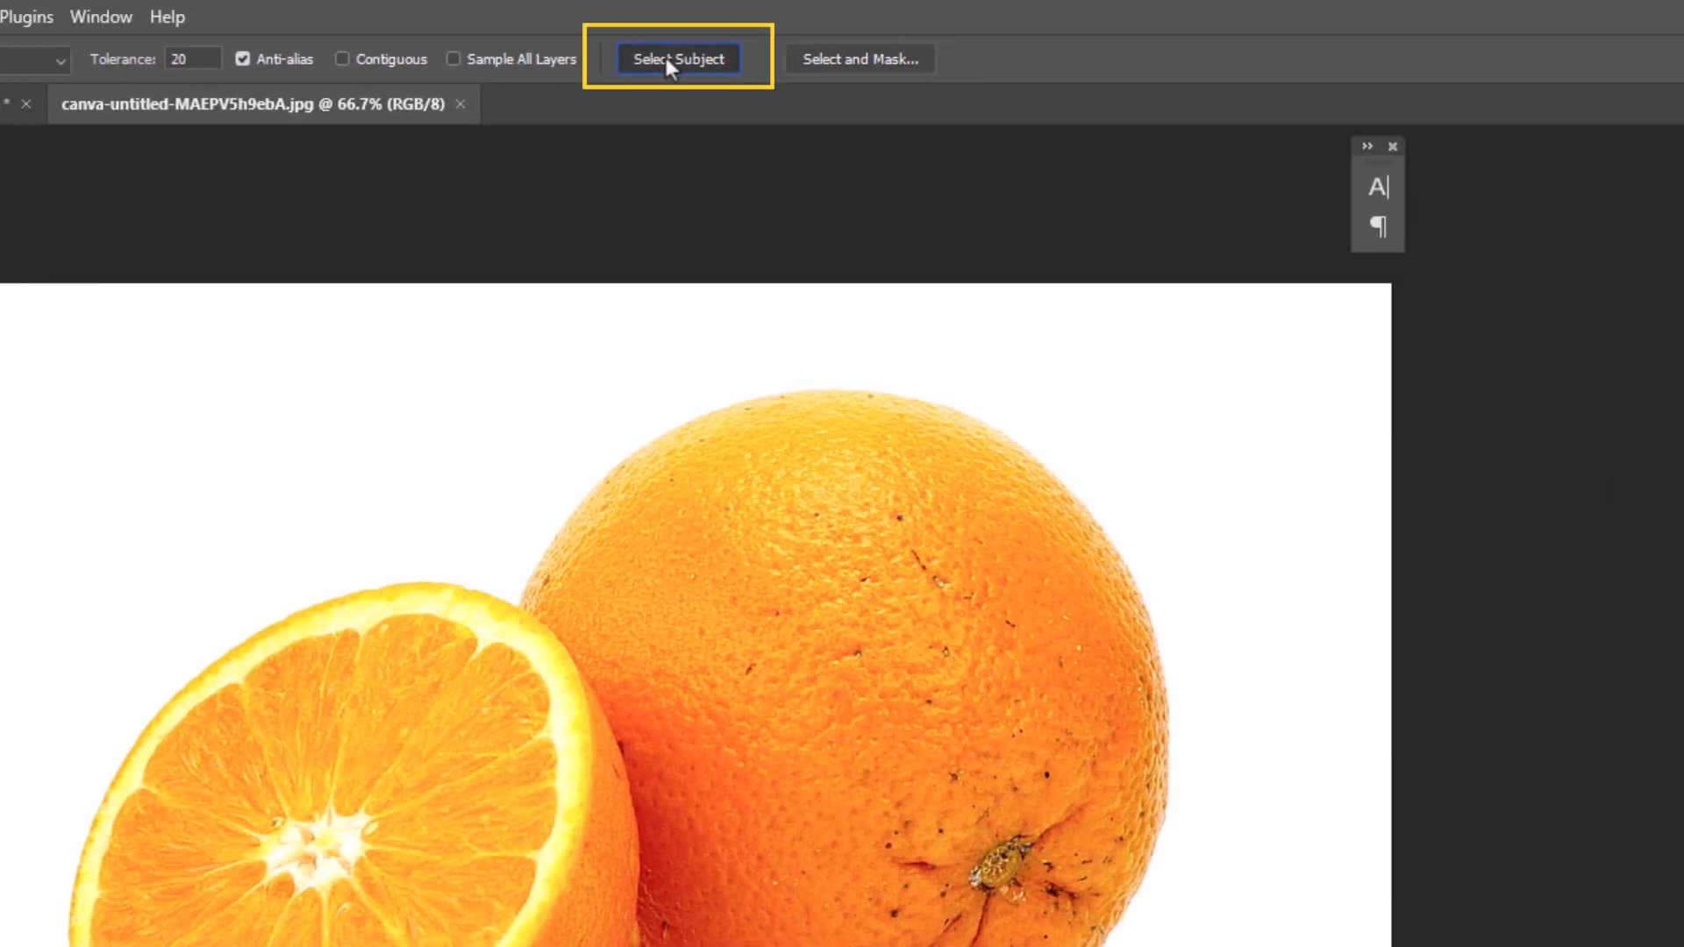
{"action": "left_click", "coordinate": [666, 56]}
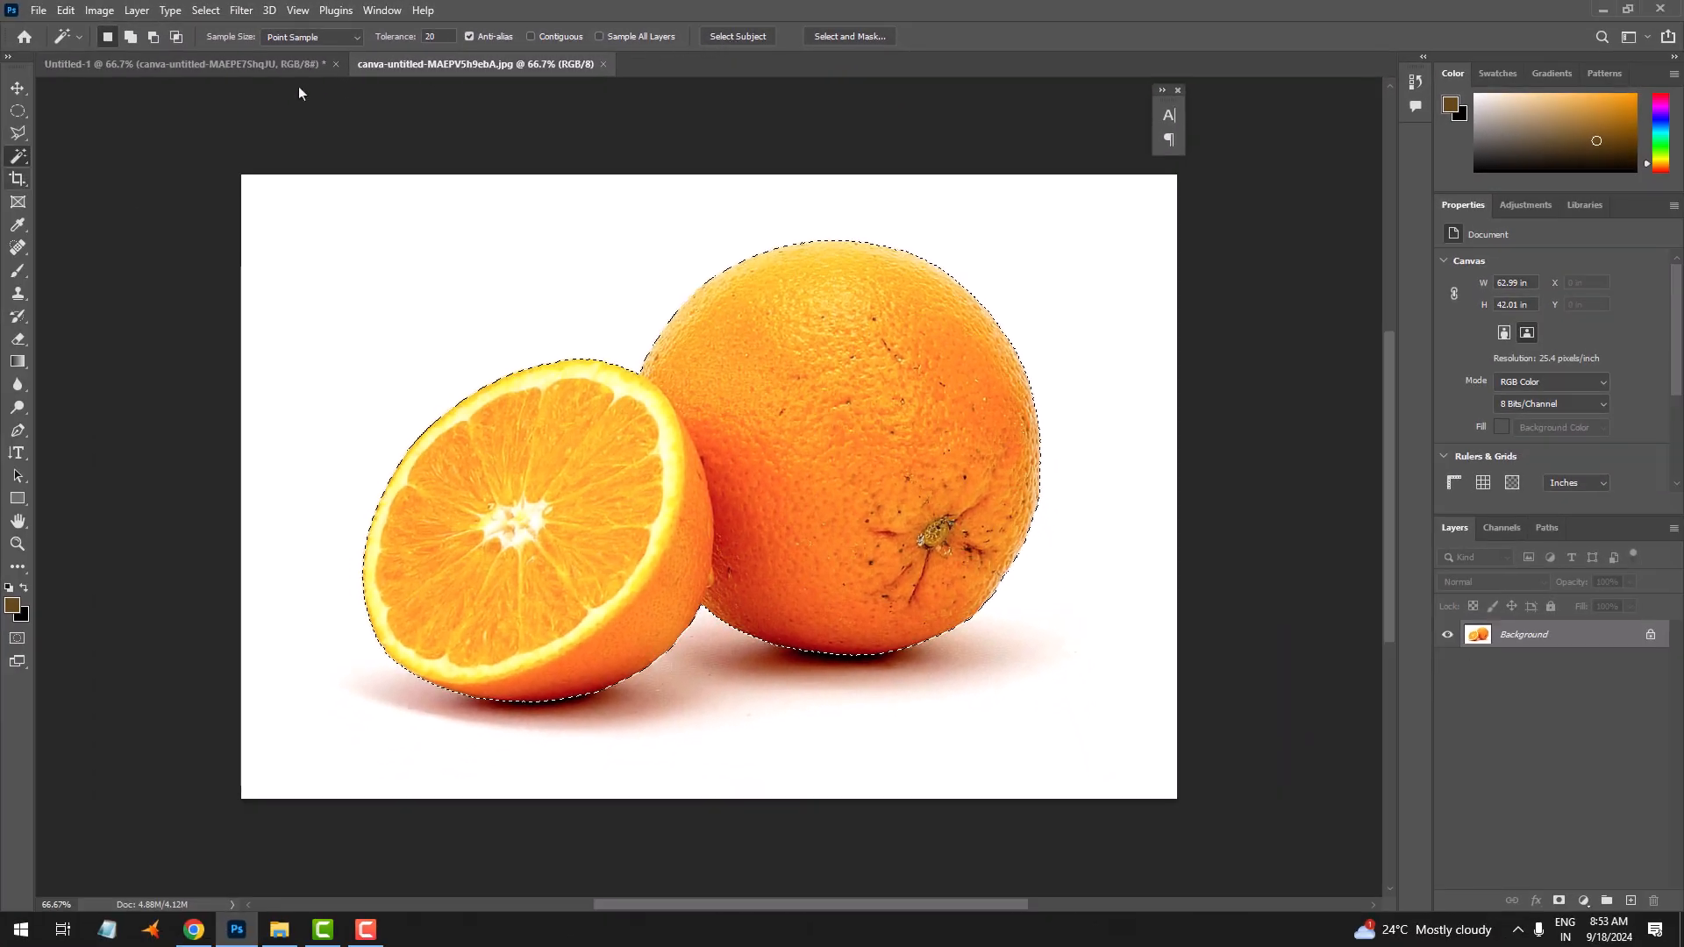
Subtract the whole orange from the selection with the Polygonal Lasso, following the edge it shares with the half orange
{"action": "left_click", "coordinate": [18, 113]}
{"action": "left_click", "coordinate": [19, 136]}
{"action": "left_click_drag", "start_coordinate": [585, 418], "coordinate": [624, 400]}
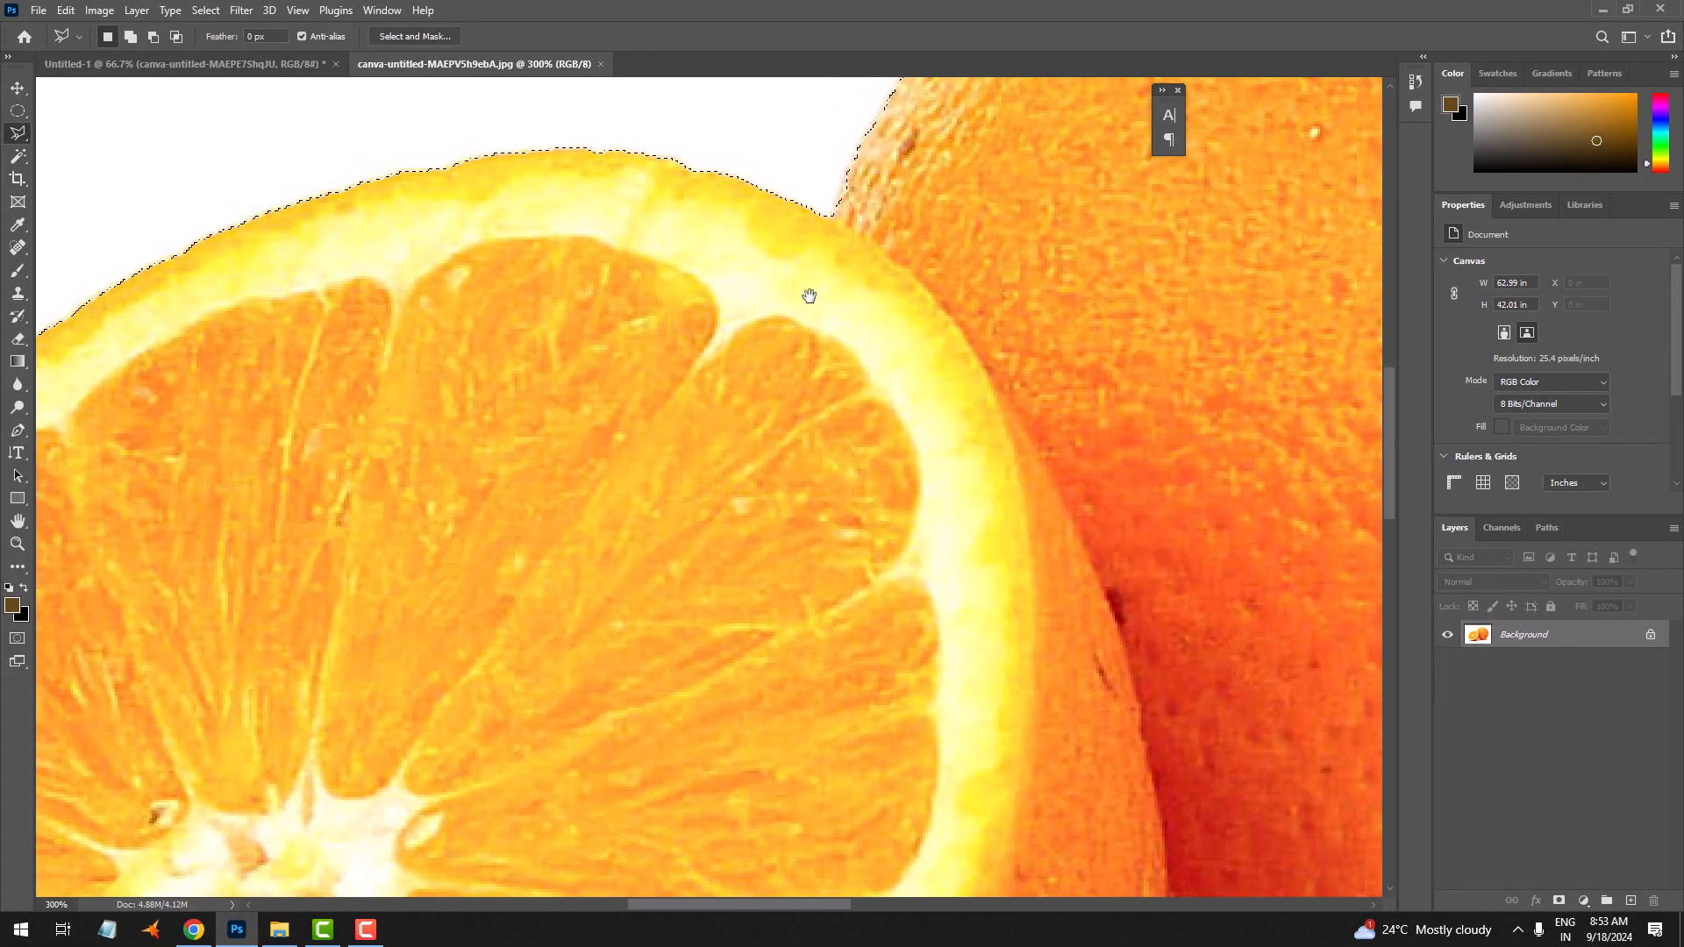
{"action": "left_click_drag", "start_coordinate": [831, 281], "coordinate": [755, 312]}
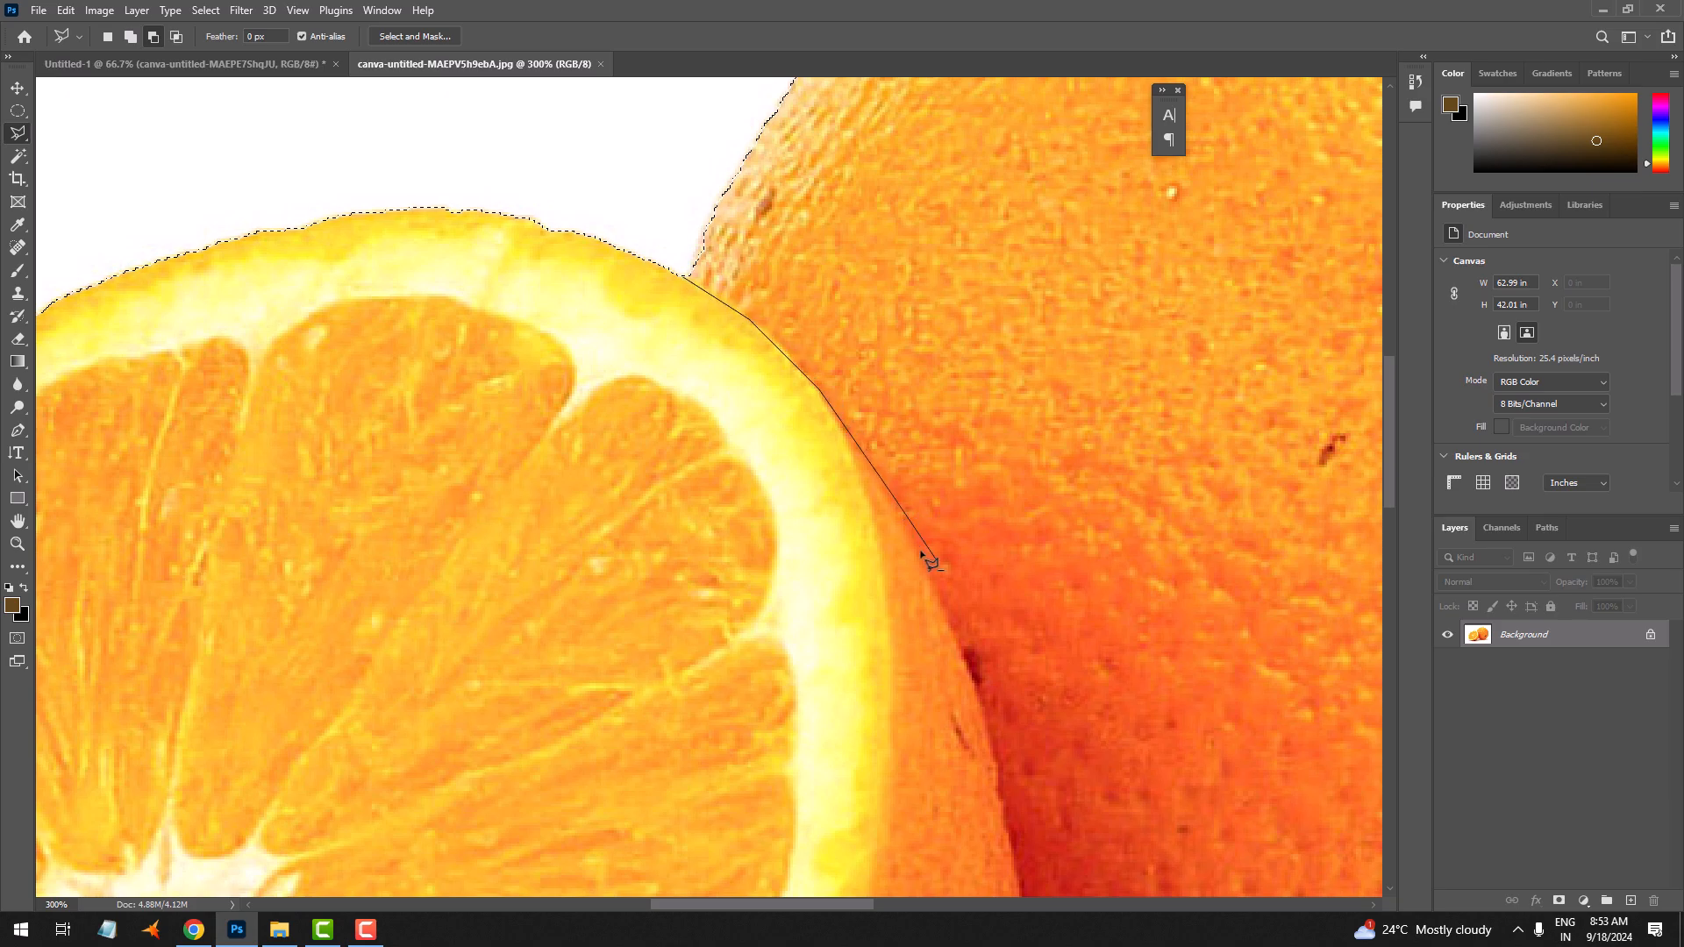
{"action": "left_click", "coordinate": [956, 625]}
{"action": "scroll", "coordinate": [955, 626], "scroll_direction": "down", "scroll_amount": 1}
{"action": "mouse_move", "coordinate": [955, 626]}
{"action": "left_mouse_down"}
{"action": "mouse_move", "coordinate": [816, 385]}
{"action": "mouse_move", "coordinate": [756, 319]}
{"action": "left_mouse_up"}
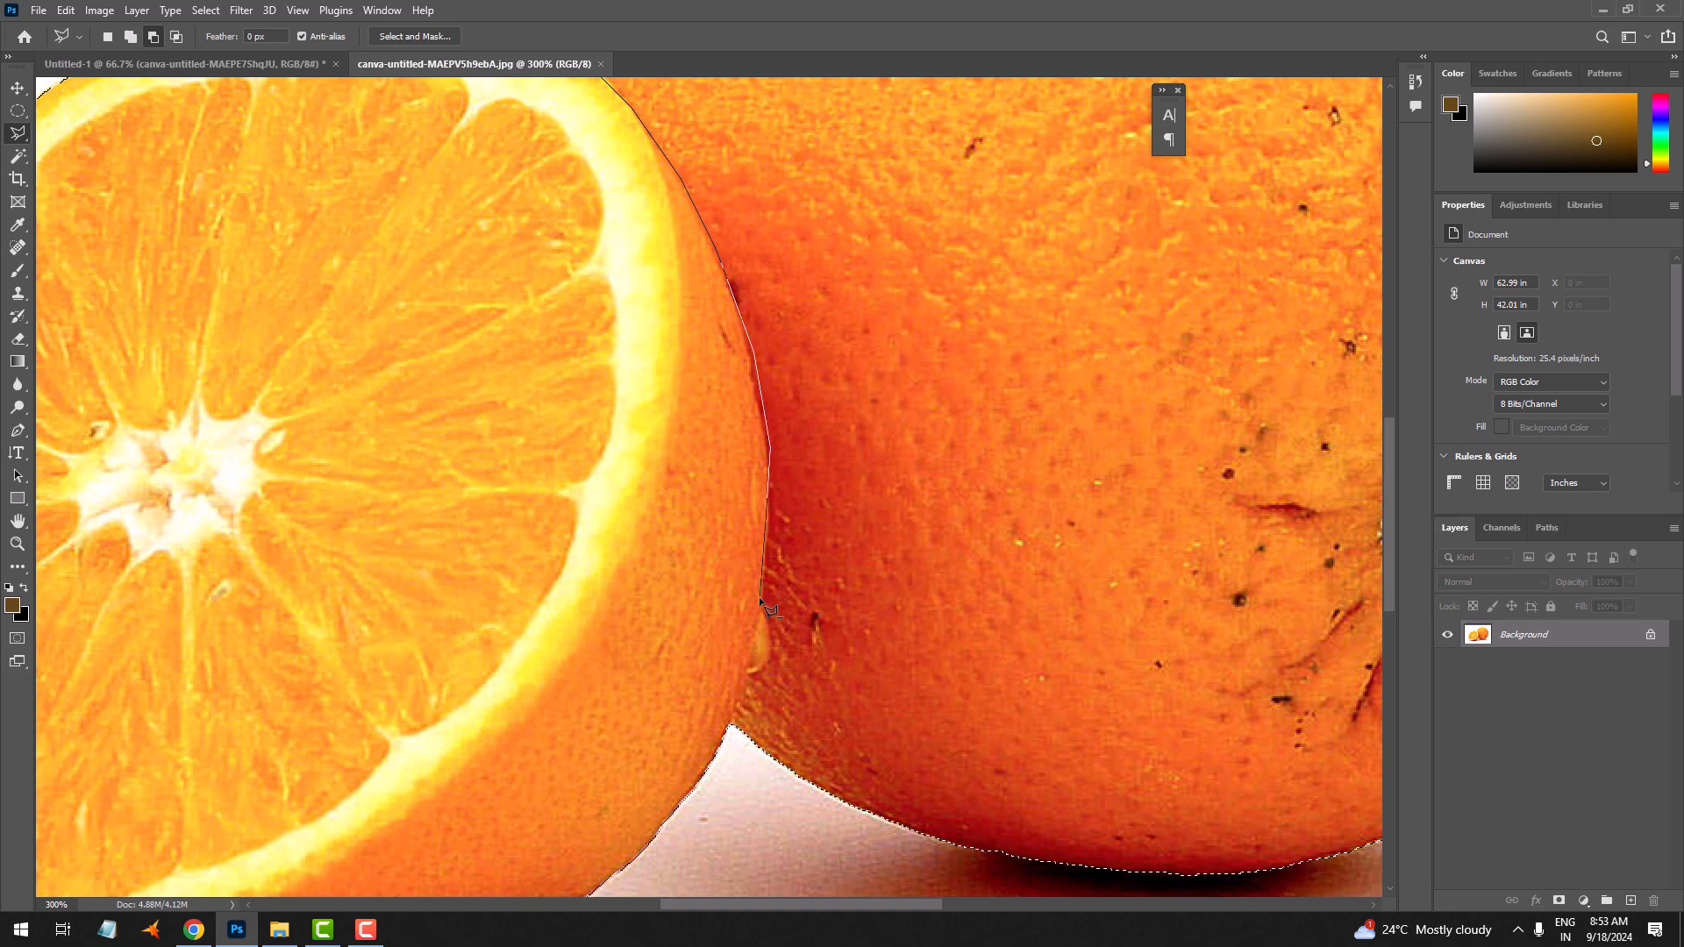
{"action": "scroll", "coordinate": [727, 736], "scroll_direction": "down", "scroll_amount": 3}
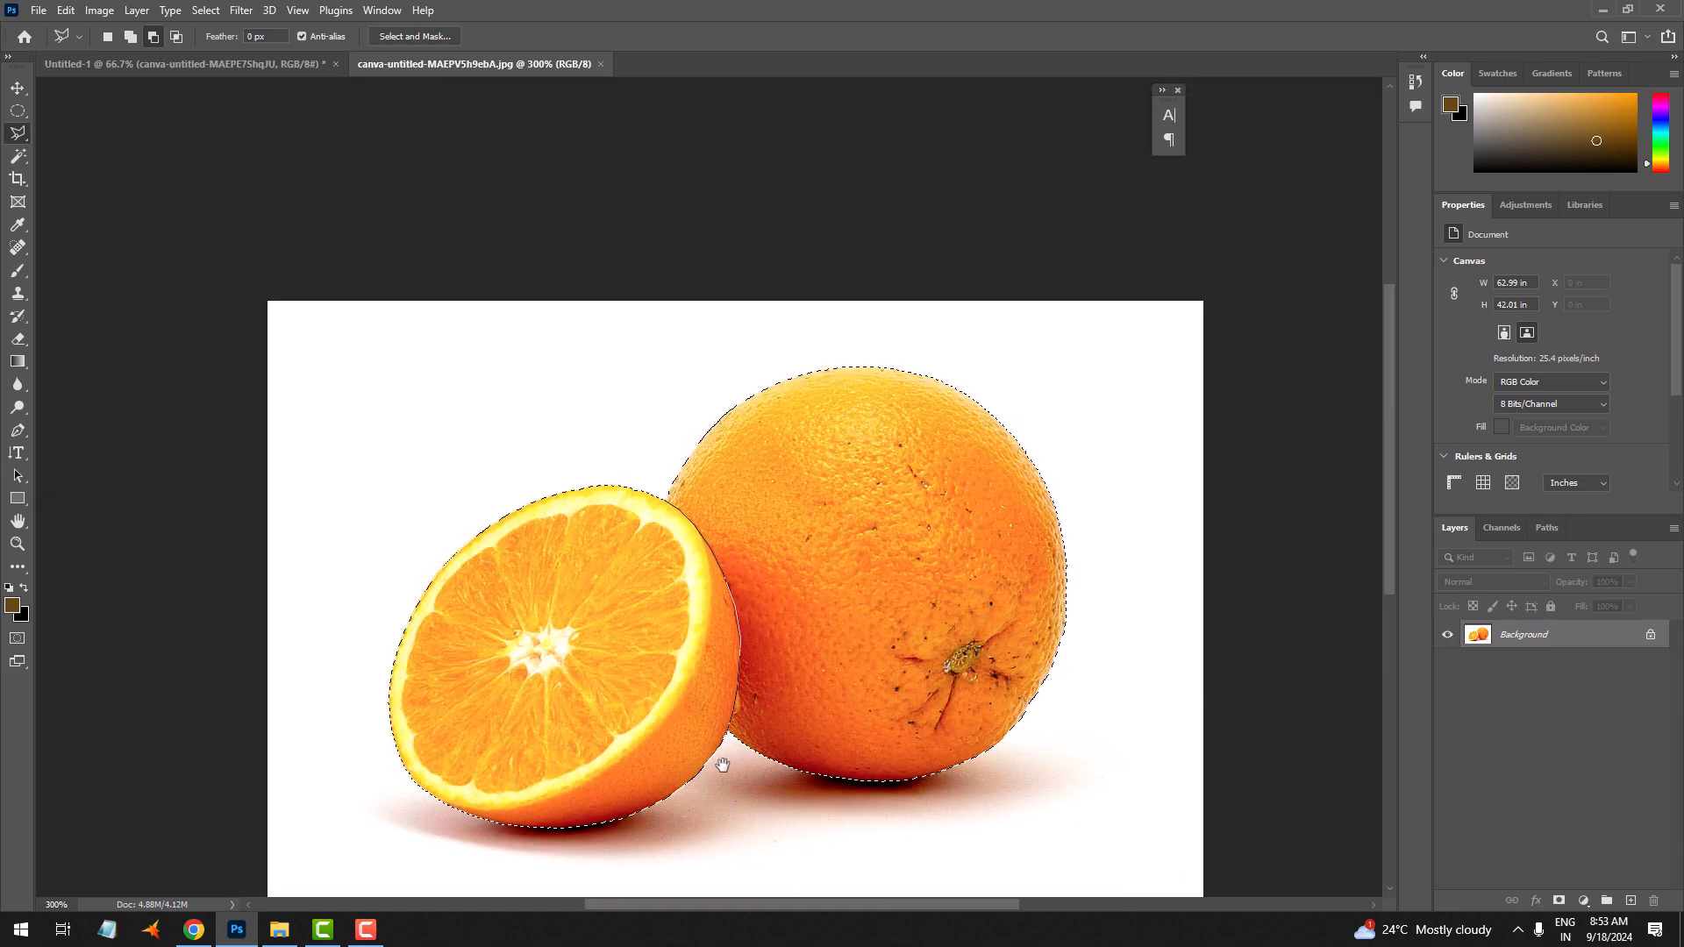
{"action": "left_click", "coordinate": [711, 882]}
{"action": "left_click", "coordinate": [1020, 815]}
{"action": "left_click", "coordinate": [1169, 632]}
{"action": "left_click", "coordinate": [1108, 419]}
{"action": "left_click", "coordinate": [979, 321]}
{"action": "left_click", "coordinate": [797, 305]}
{"action": "left_click", "coordinate": [642, 353]}
{"action": "double_click", "coordinate": [621, 419]}
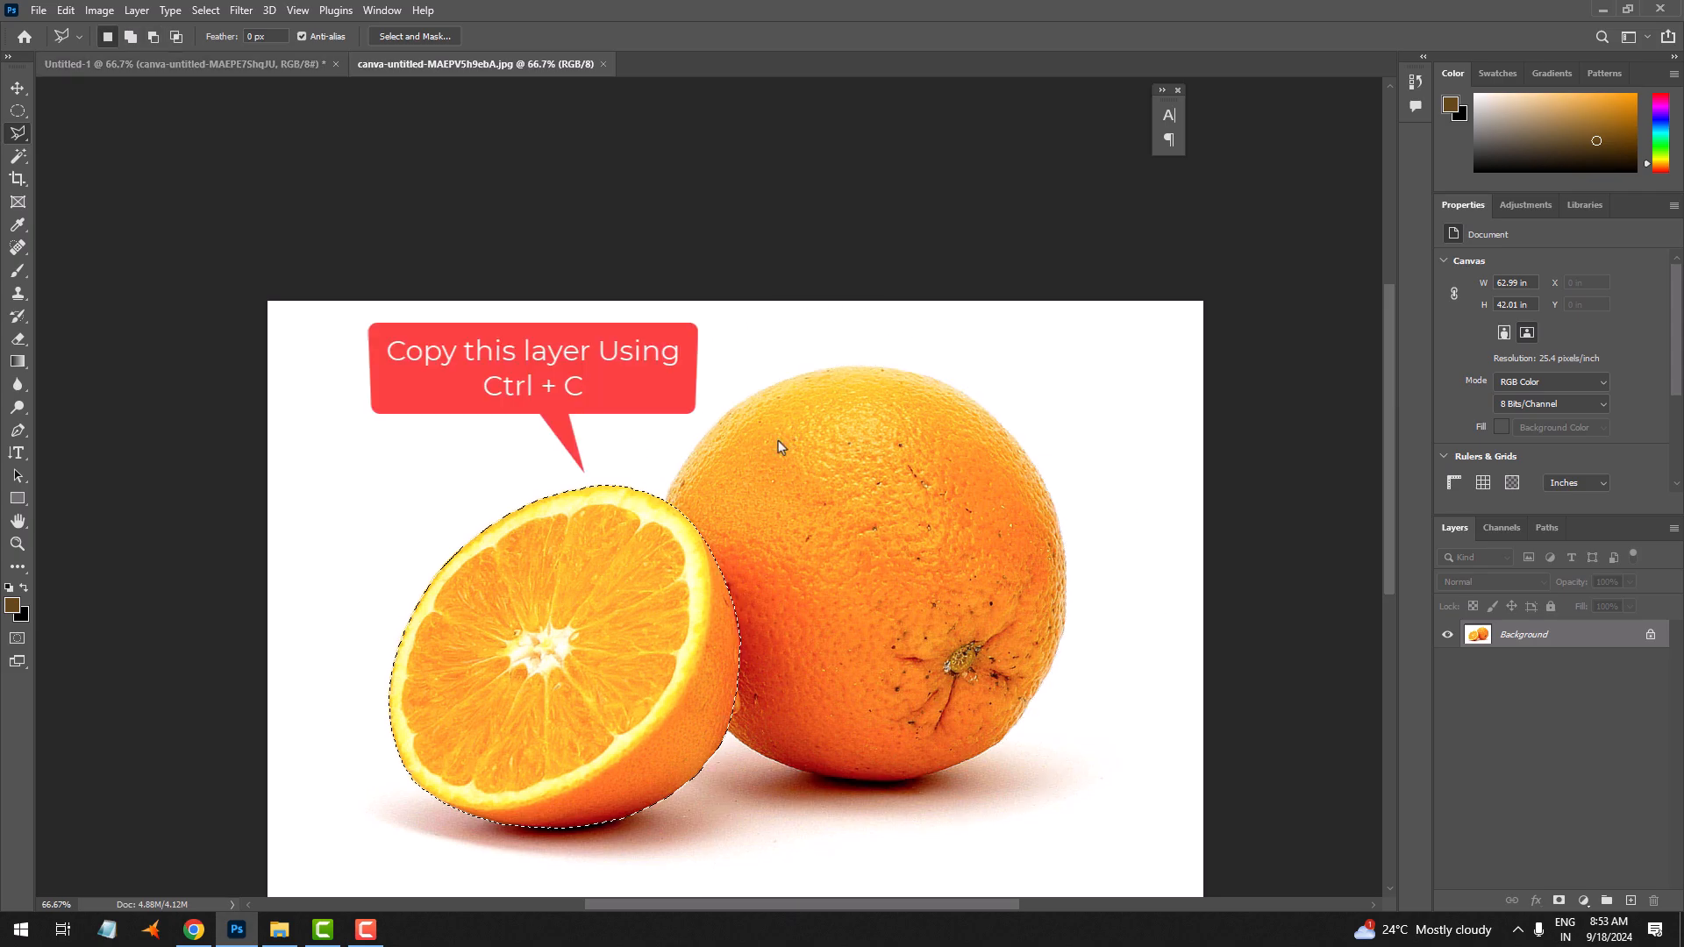
Copy the selected half orange into the advertisement document and scale it down beside the bottle's left shoulder
{"action": "key", "text": "ctrl+c"}
{"action": "left_click", "coordinate": [170, 67]}
{"action": "key", "text": "ctrl+v"}
{"action": "key", "text": "v"}
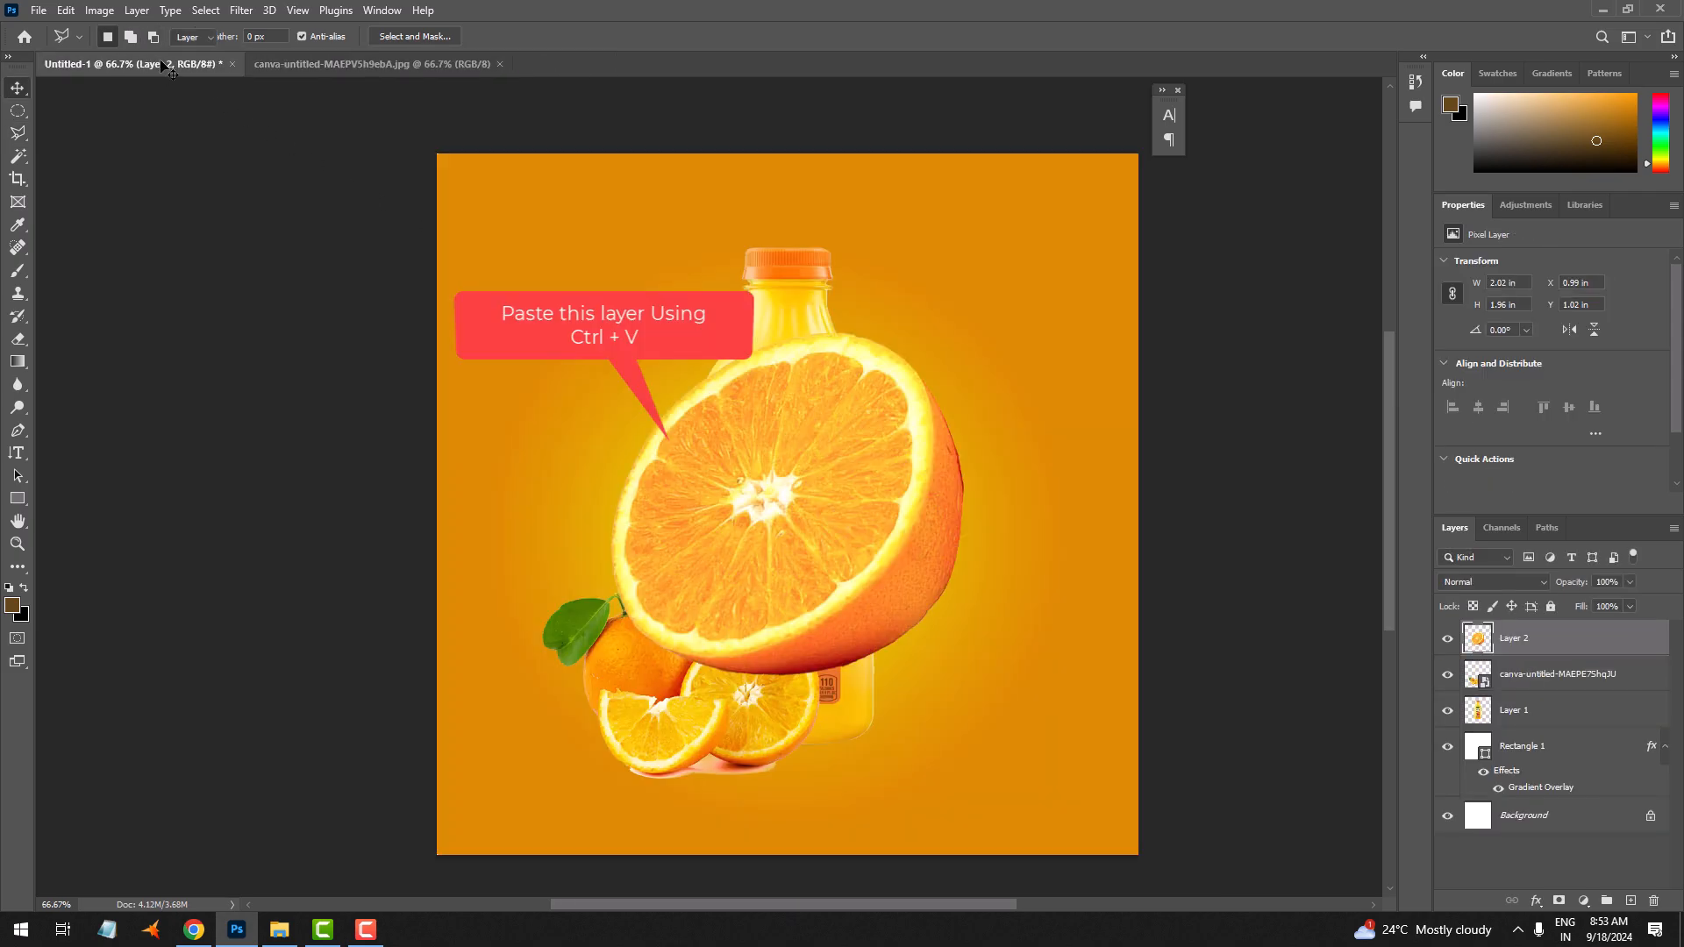
{"action": "key", "text": "ctrl+t"}
{"action": "left_click_drag", "start_coordinate": [962, 329], "coordinate": [960, 570]}
{"action": "key", "text": "Return"}
Make a smaller, horizontally flipped copy of the half orange at the bottle's right edge, and nudge the large half orange upward
{"action": "key", "text": "ctrl+t"}
{"action": "left_click_drag", "start_coordinate": [967, 500], "coordinate": [895, 583]}
{"action": "right_click", "coordinate": [903, 569]}
{"action": "left_click", "coordinate": [956, 536]}
{"action": "key", "text": "Return"}
{"action": "left_click_drag", "start_coordinate": [681, 407], "coordinate": [681, 391]}
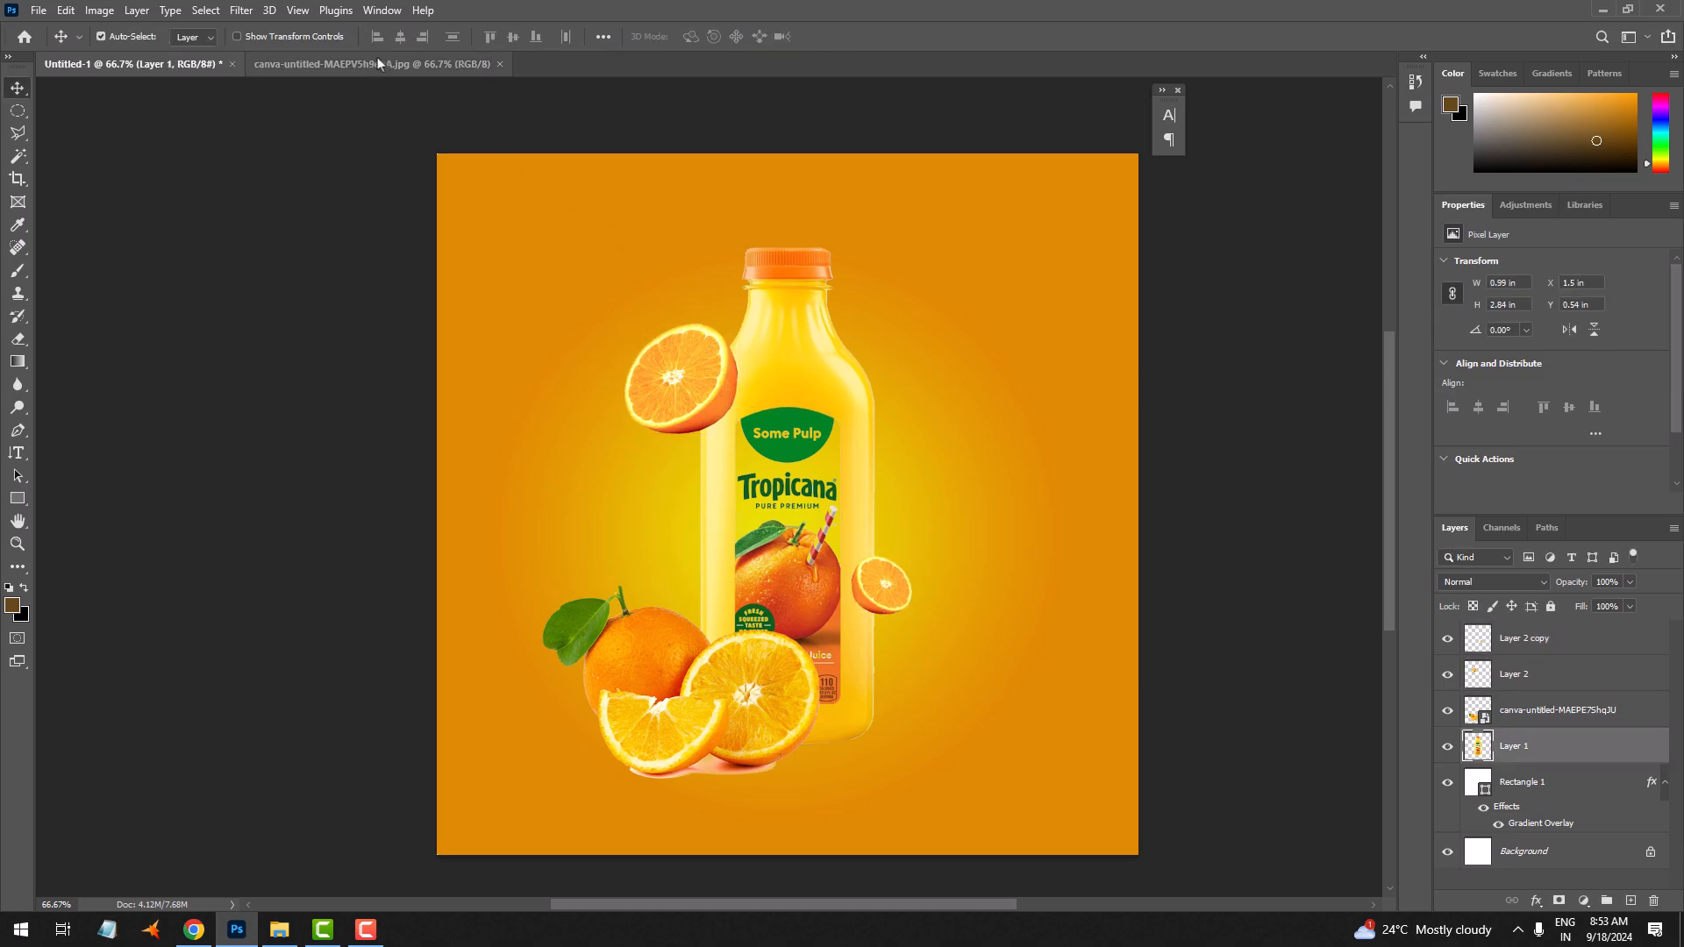
Close the half-orange source image, open canva-orange-fruit-MADGxzSRtrY.jpg as a separate document and select the orange with Select Subject
{"action": "left_click", "coordinate": [377, 61]}
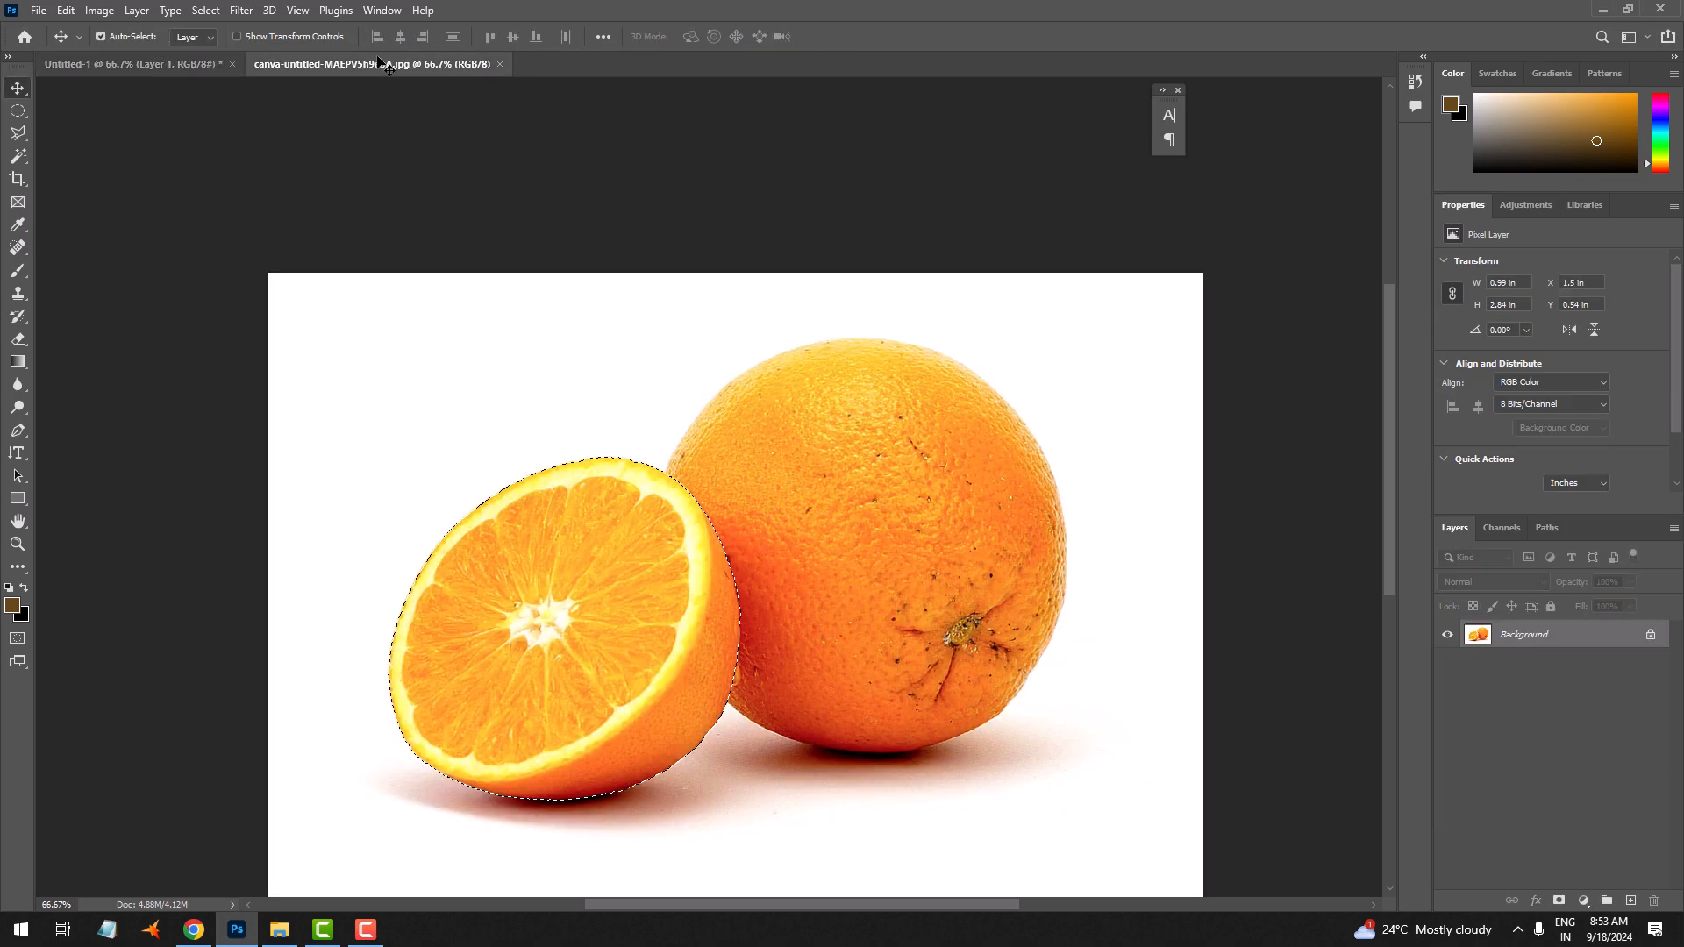
{"action": "left_click", "coordinate": [500, 64]}
{"action": "left_click", "coordinate": [289, 932]}
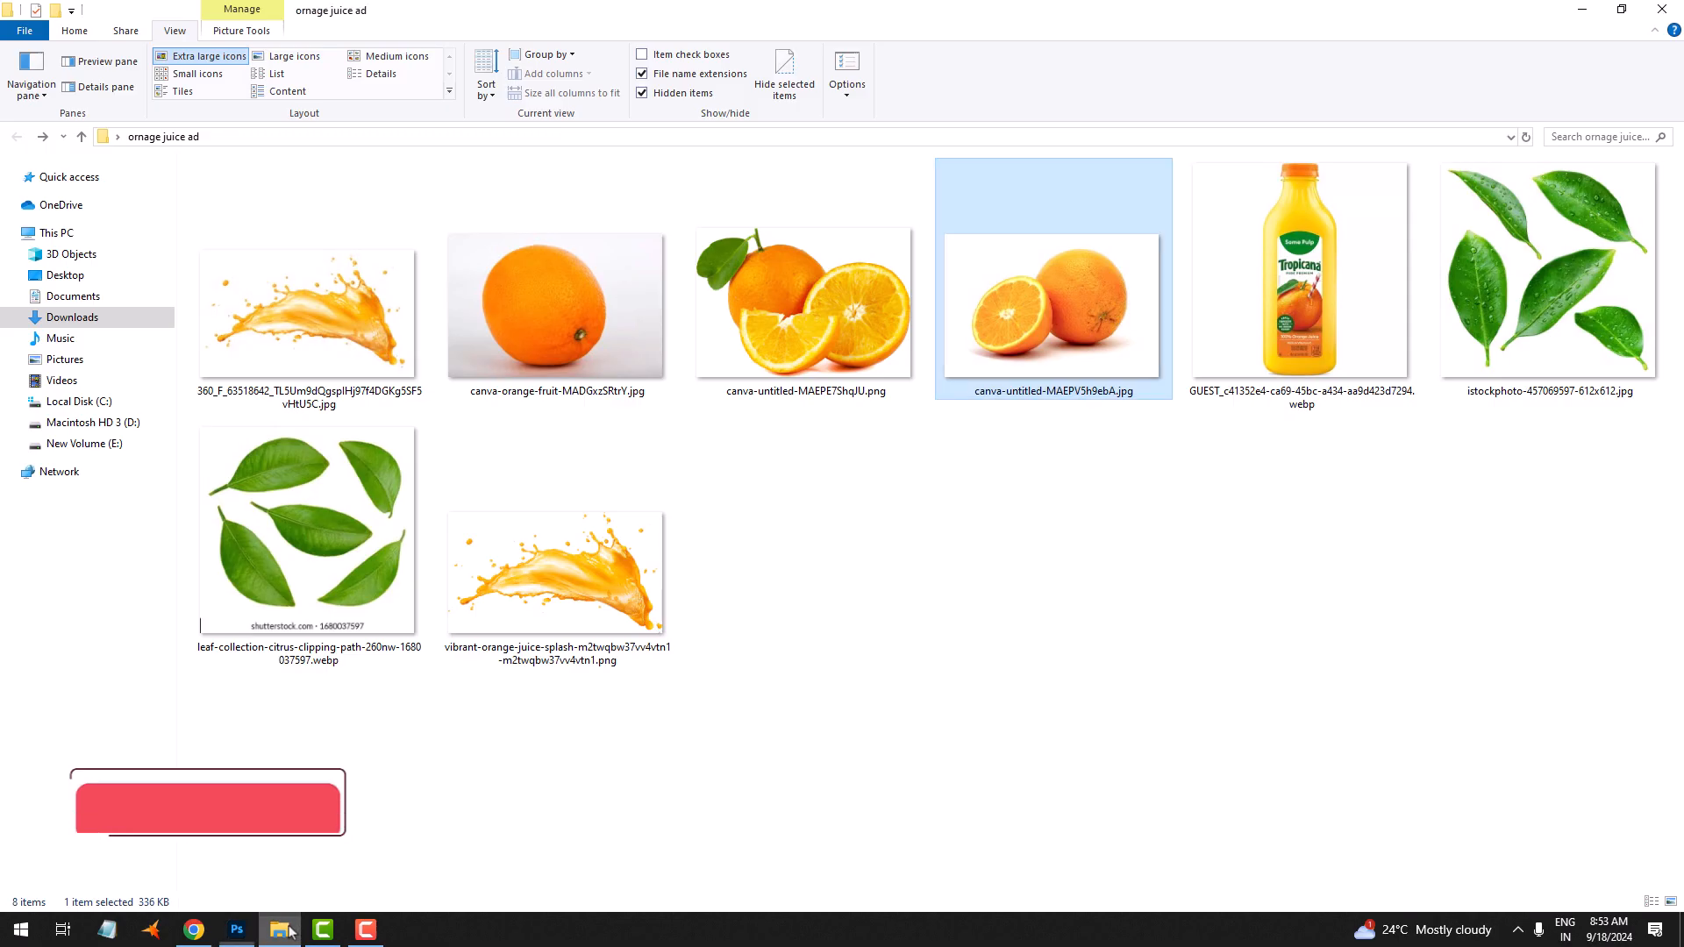
{"action": "left_click_drag", "start_coordinate": [553, 397], "coordinate": [824, 56]}
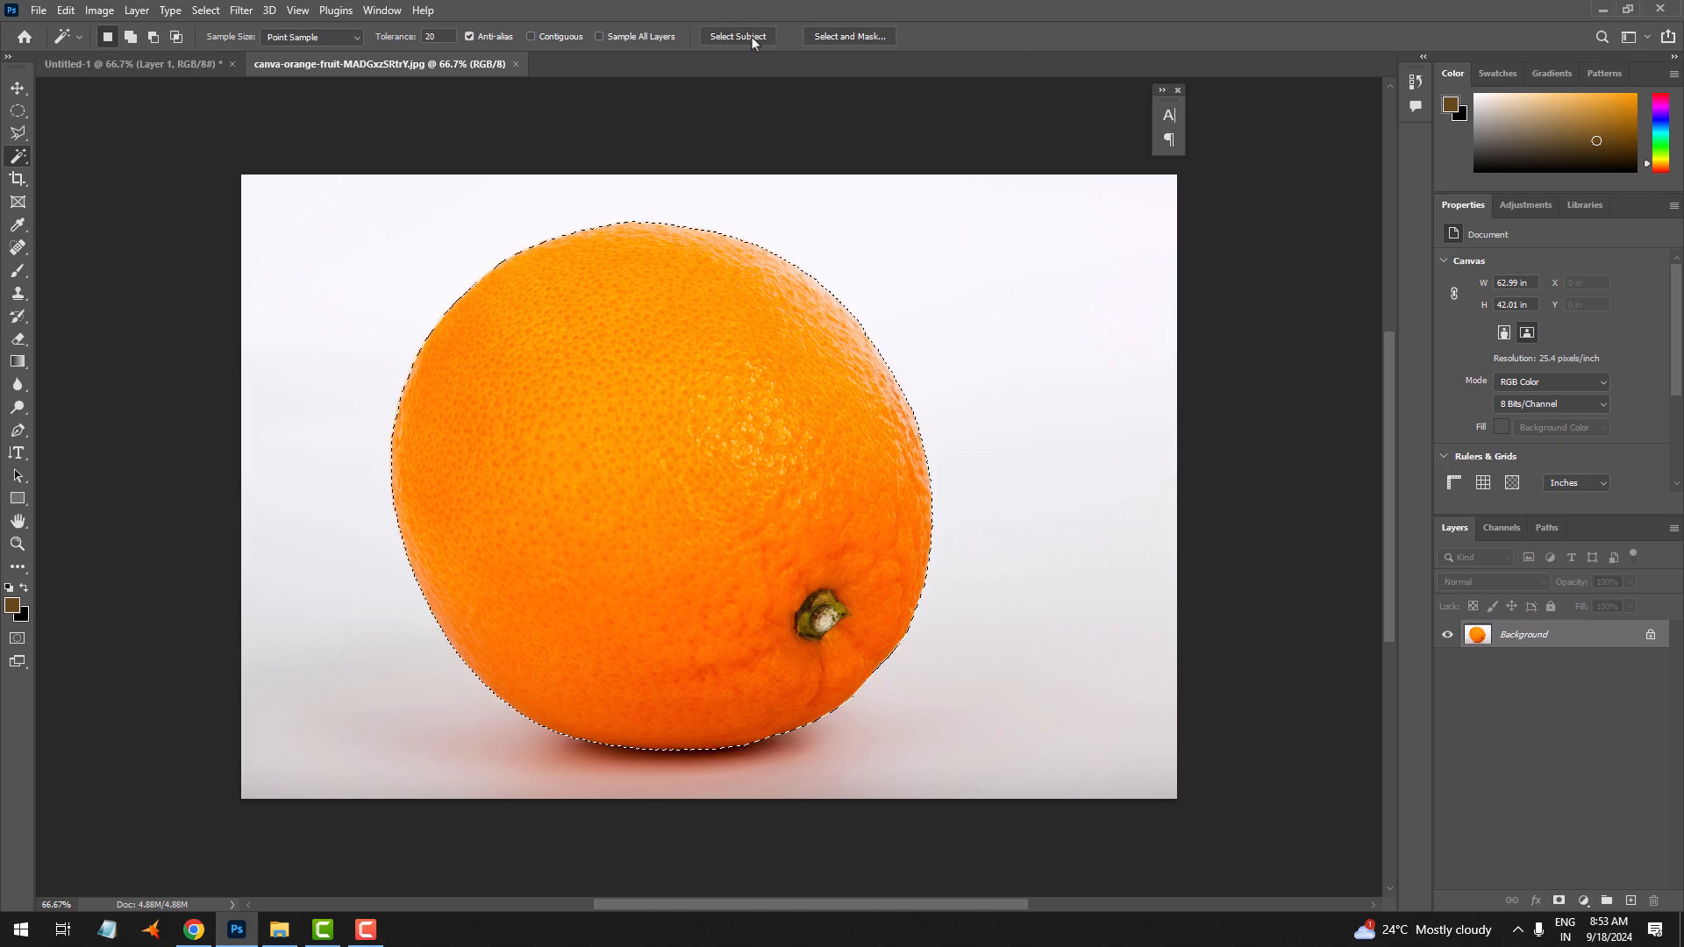
Paste the whole orange into the advertisement, scale it to about 22.6% and place it at the bottle's right shoulder
{"action": "left_click", "coordinate": [130, 66]}
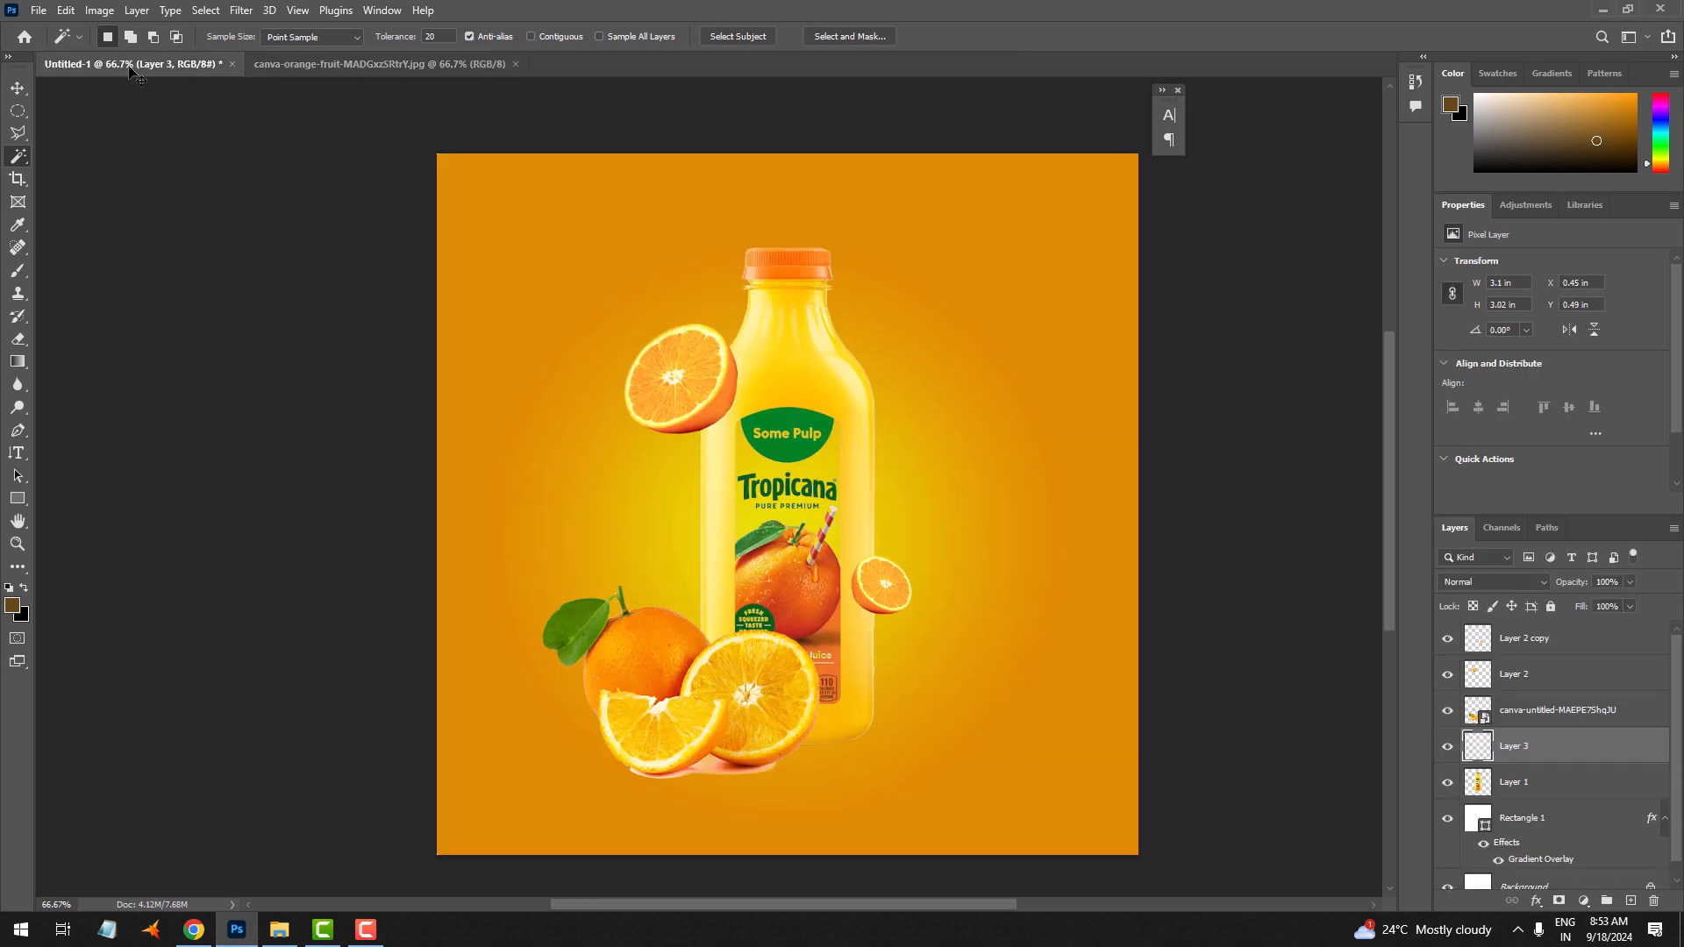
{"action": "key", "text": "ctrl+v"}
{"action": "key", "text": "ctrl+t"}
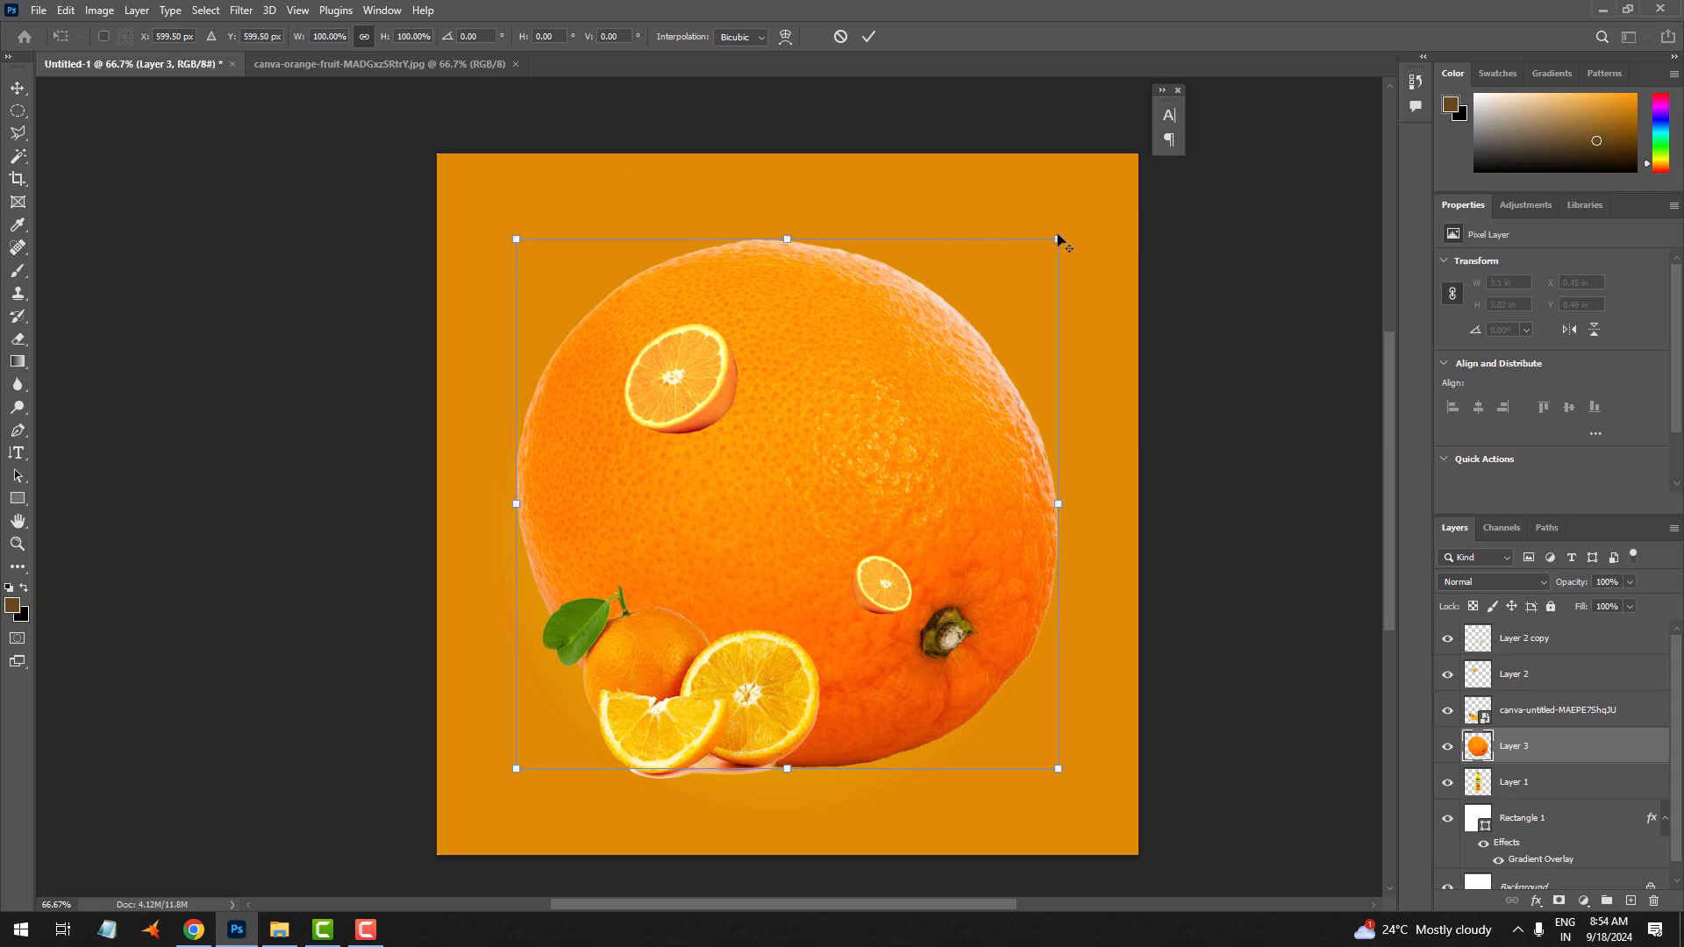
{"action": "left_click_drag", "start_coordinate": [1063, 235], "coordinate": [863, 429]}
{"action": "left_click_drag", "start_coordinate": [807, 540], "coordinate": [973, 299]}
{"action": "left_click_drag", "start_coordinate": [1028, 380], "coordinate": [1005, 359]}
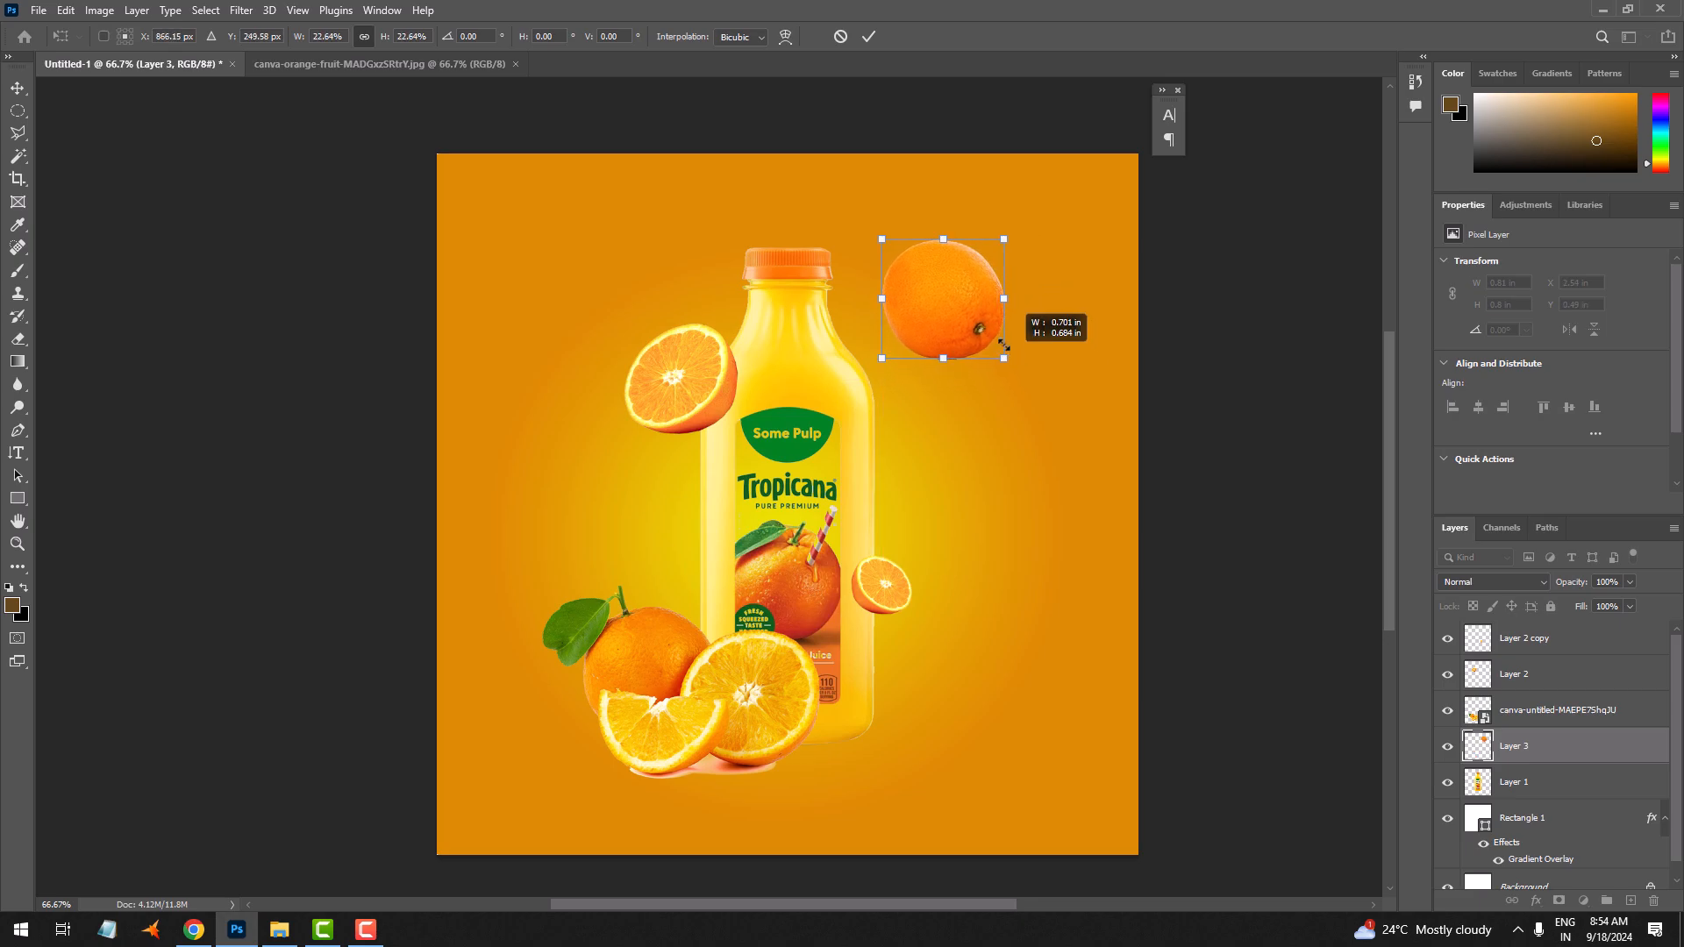
{"action": "left_click_drag", "start_coordinate": [967, 302], "coordinate": [946, 439]}
{"action": "key", "text": "Return"}
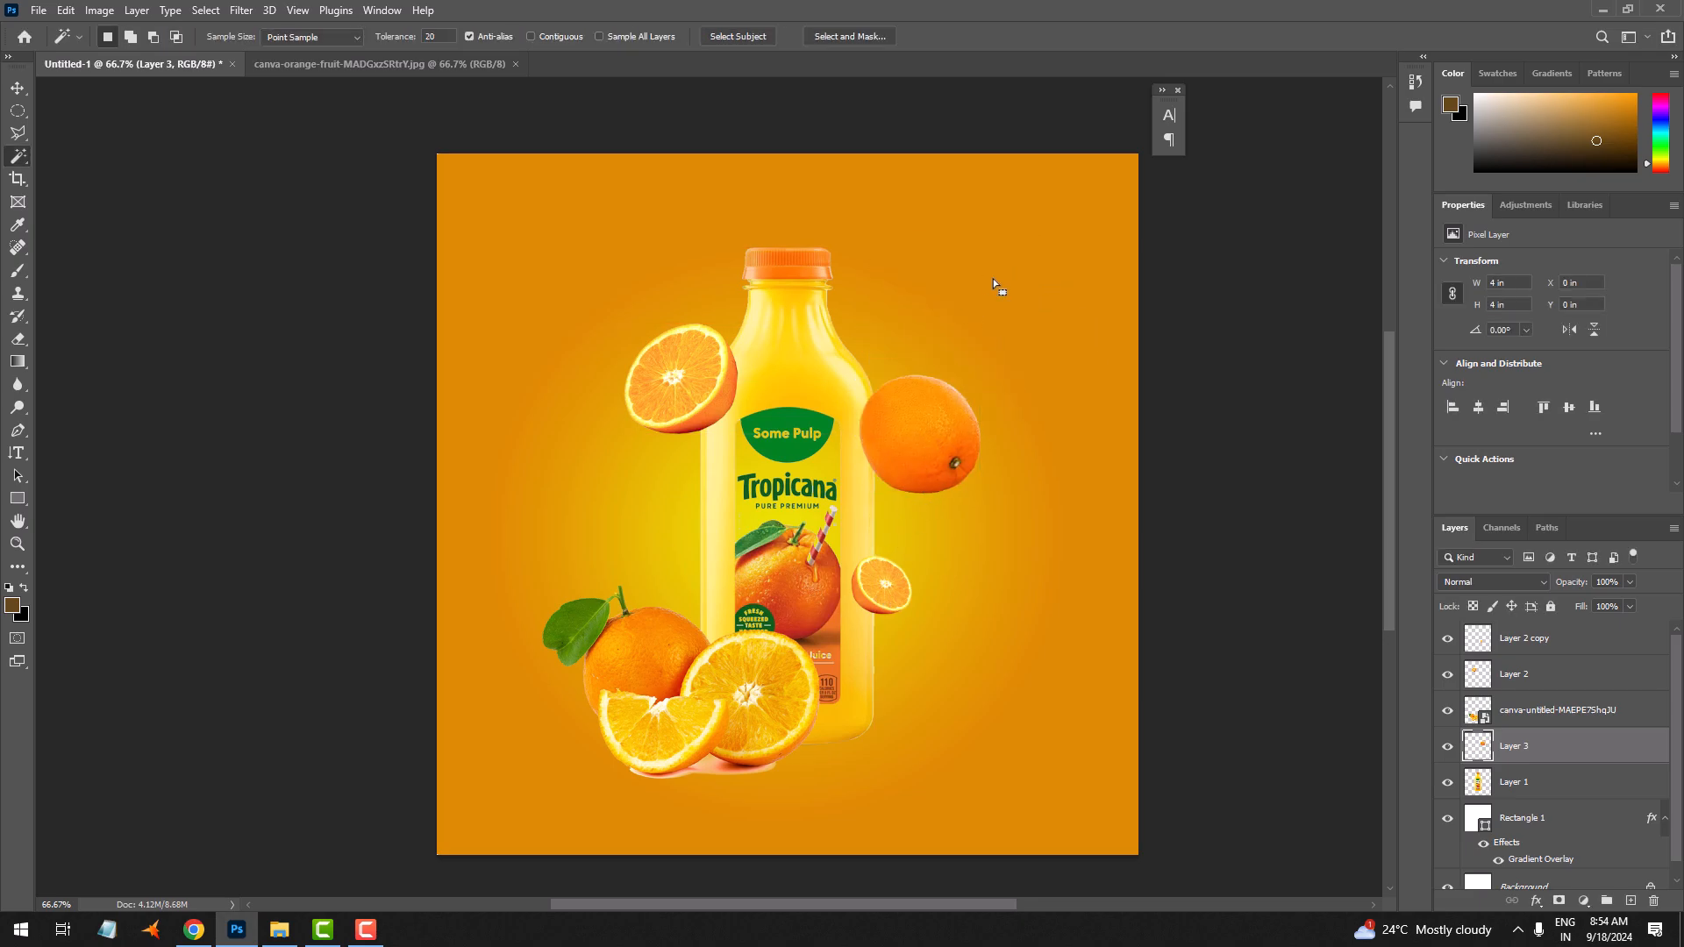
Move the small half orange to the upper right of the bottle, and shift the whole orange and large half orange lower
{"action": "key", "text": "v"}
{"action": "left_click_drag", "start_coordinate": [886, 586], "coordinate": [993, 306]}
{"action": "left_click_drag", "start_coordinate": [971, 434], "coordinate": [955, 495]}
{"action": "left_click_drag", "start_coordinate": [661, 401], "coordinate": [660, 426]}
Rotate the whole orange slightly clockwise and save the document as ornage juce ad.psd
{"action": "left_click", "coordinate": [916, 524]}
{"action": "key", "text": "ctrl+t"}
{"action": "left_click_drag", "start_coordinate": [982, 458], "coordinate": [949, 564]}
{"action": "key", "text": "Return"}
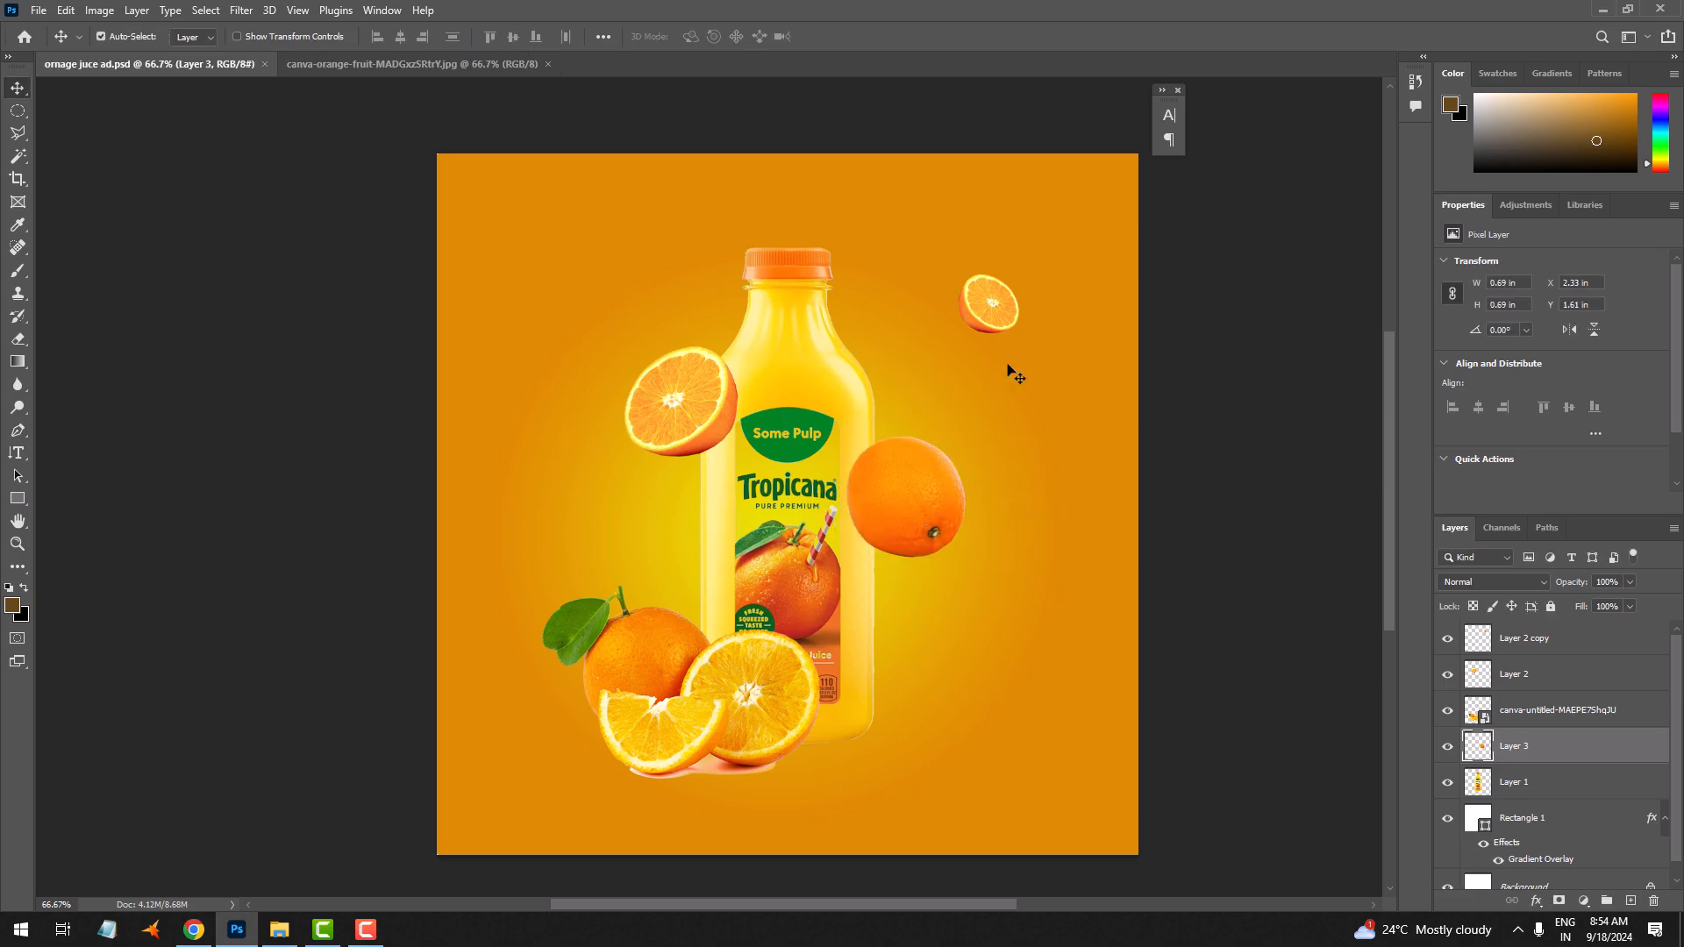
{"action": "left_click", "coordinate": [1000, 386], "text": "ctrl"}
{"action": "key", "text": "ctrl+h"}
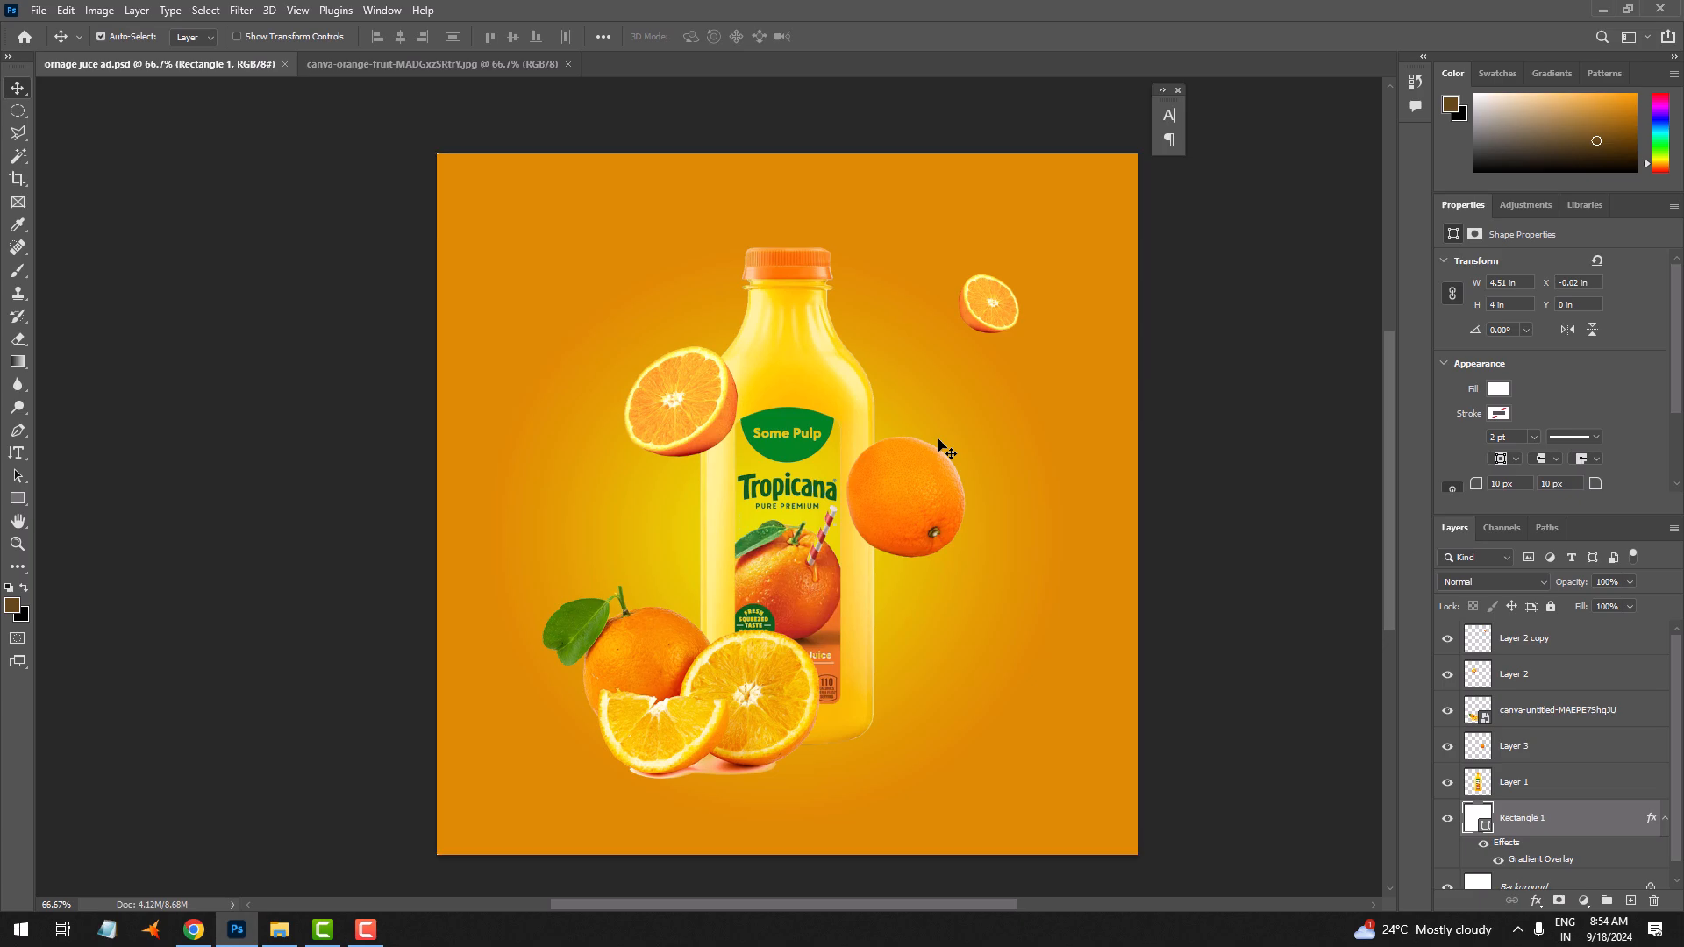
Draw a circular marquee selection over the bottle's shoulder and add a new layer directly above the bottle layer
{"action": "scroll", "coordinate": [765, 451], "scroll_direction": "up", "scroll_amount": 2}
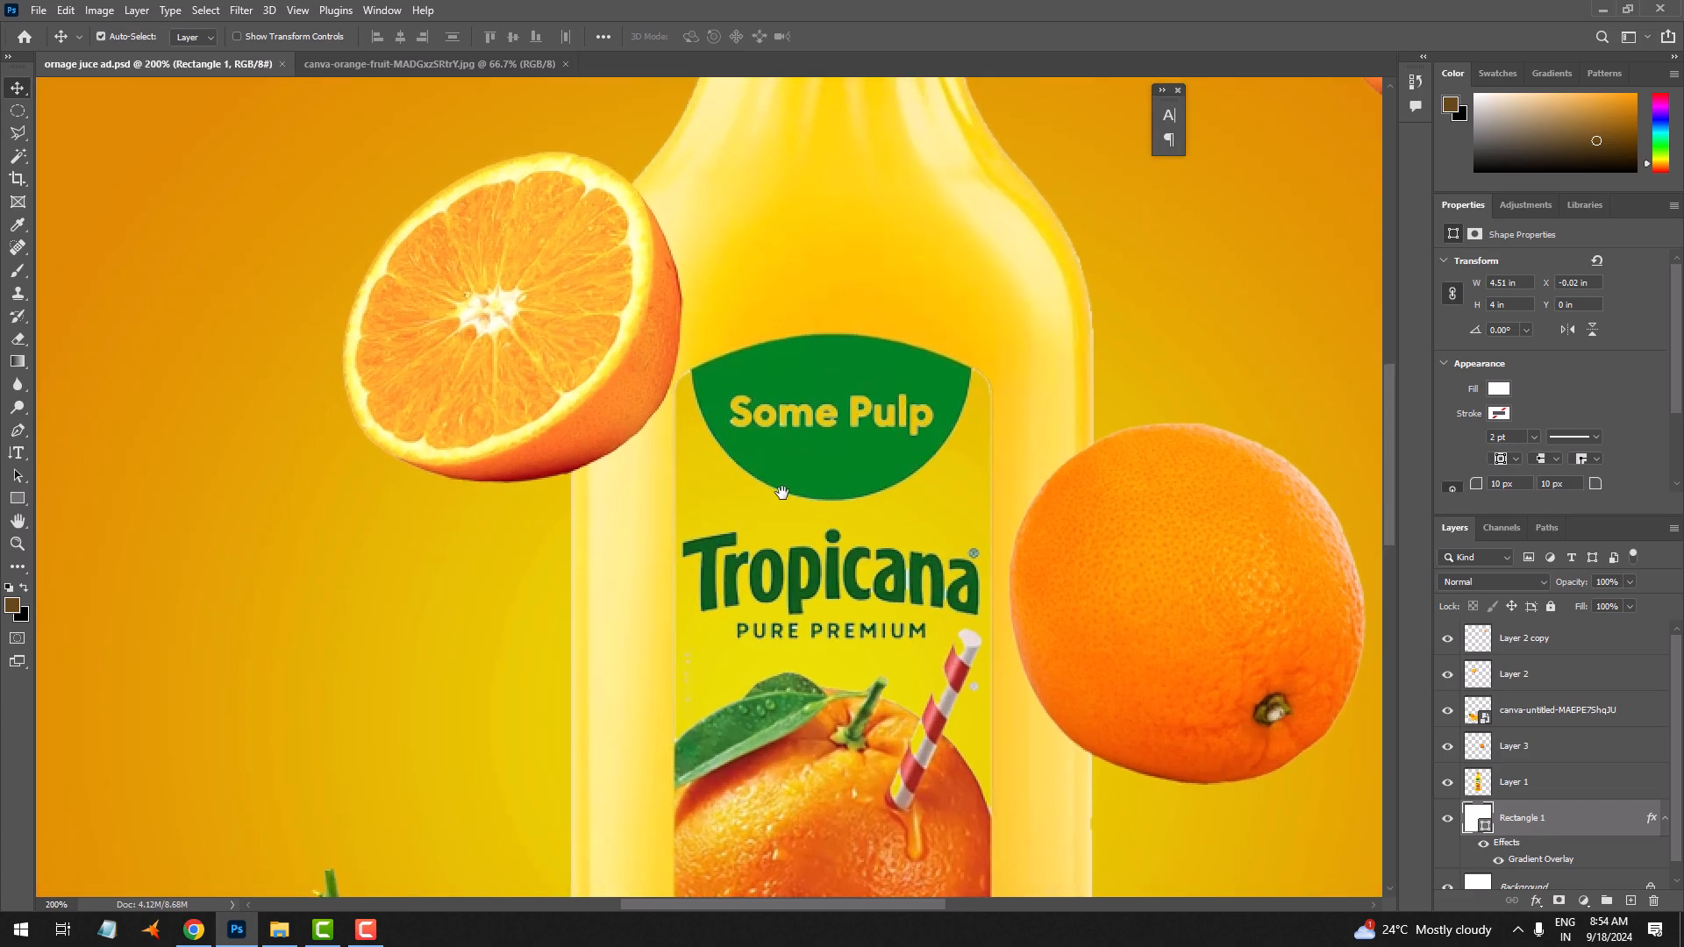
{"action": "left_click", "coordinate": [645, 430]}
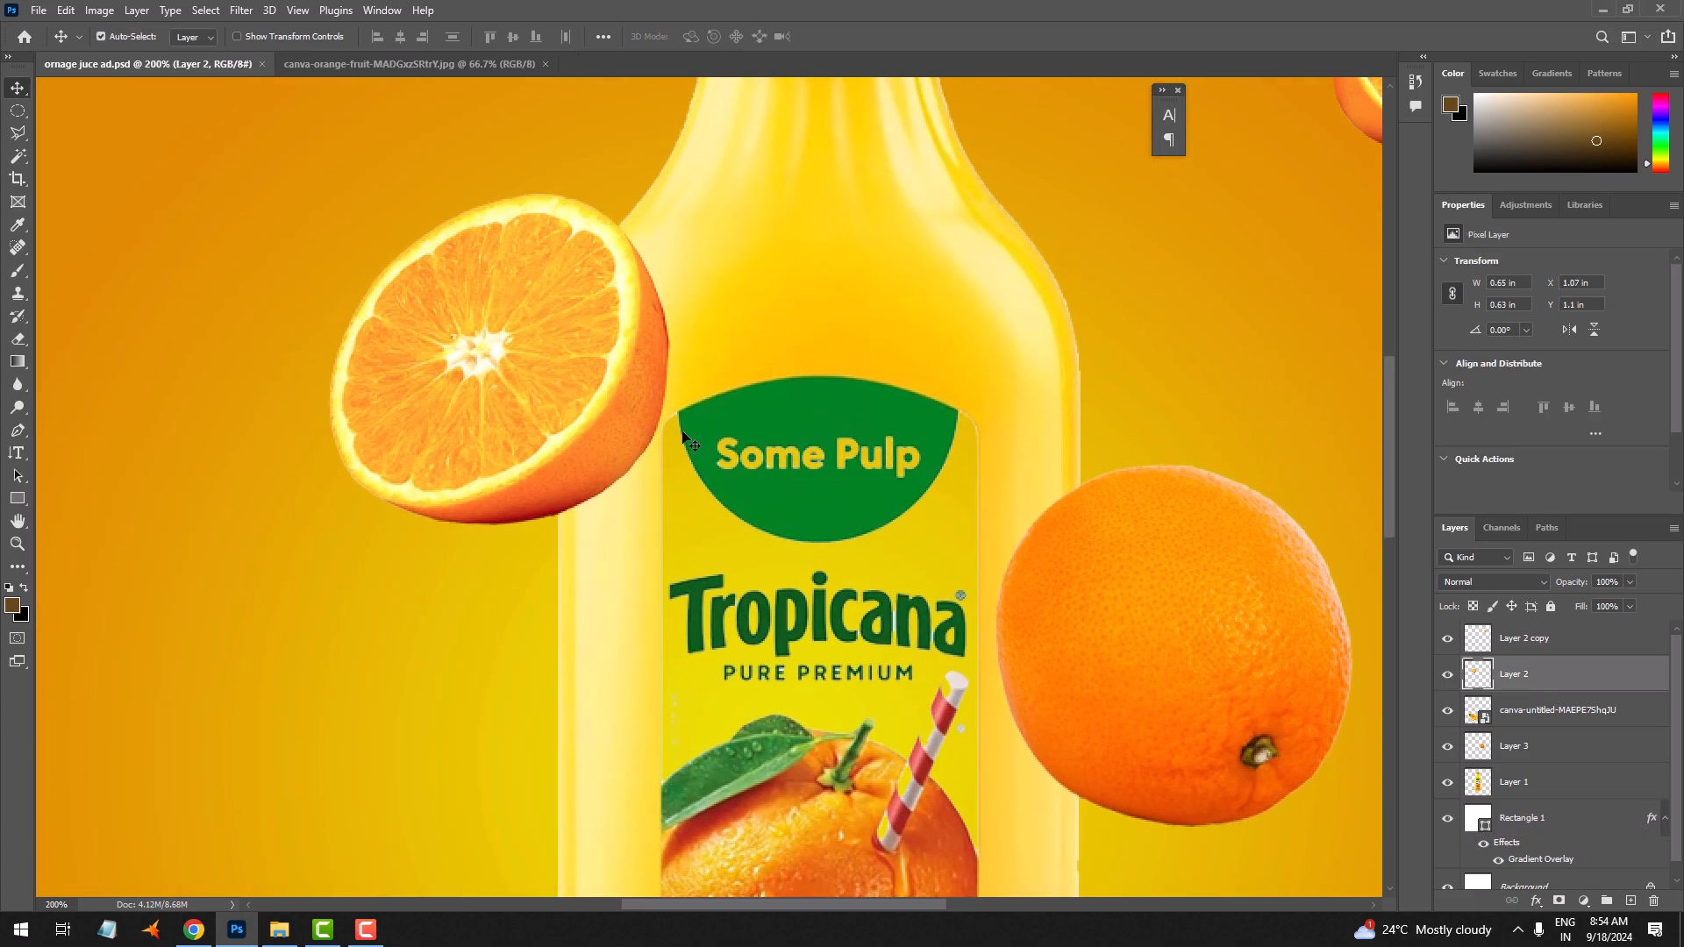
{"action": "left_click", "coordinate": [684, 434]}
{"action": "right_click", "coordinate": [19, 114]}
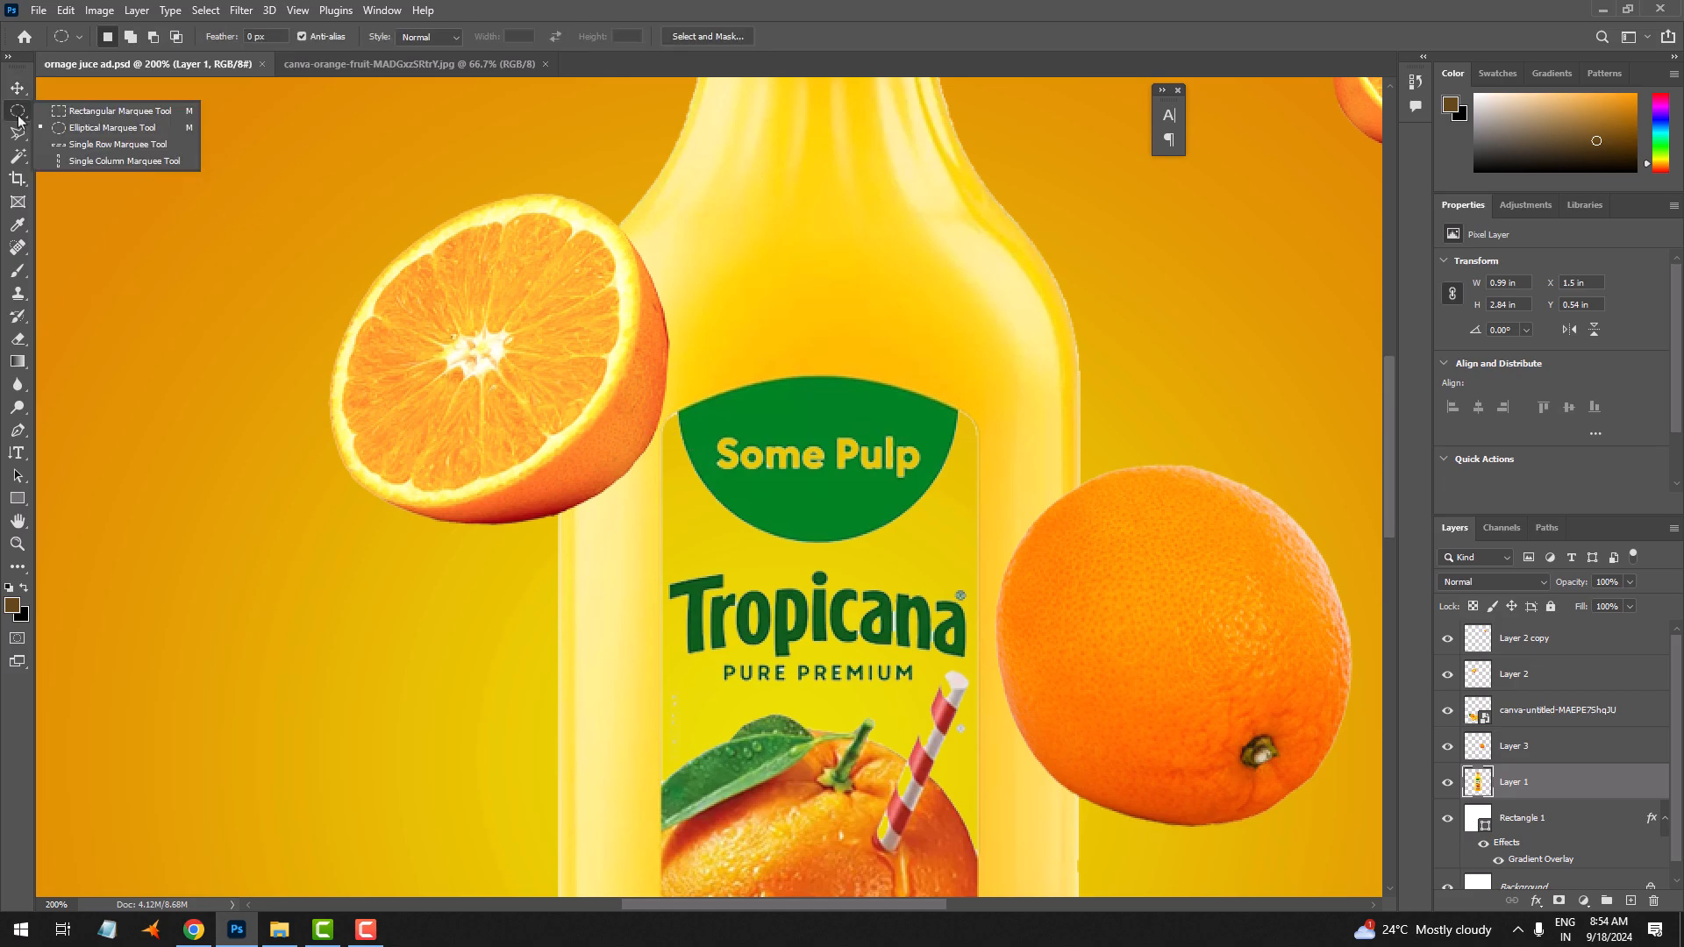
{"action": "left_click", "coordinate": [65, 128]}
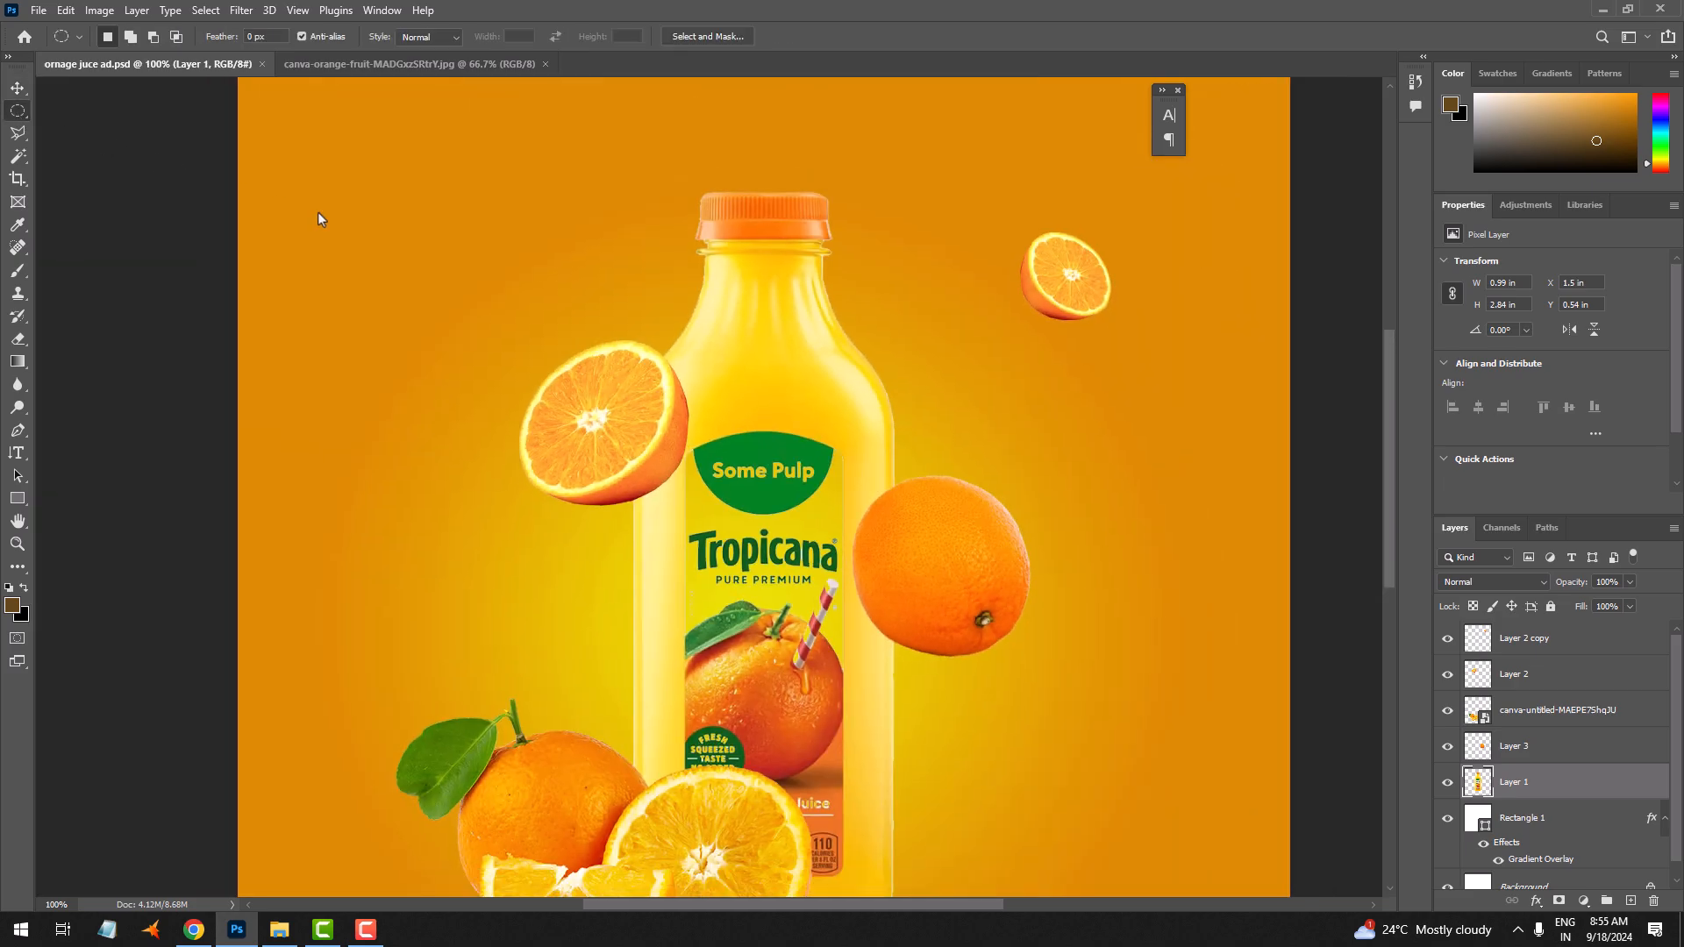
{"action": "left_click_drag", "start_coordinate": [809, 376], "coordinate": [928, 417]}
{"action": "left_click_drag", "start_coordinate": [1521, 517], "coordinate": [1531, 477]}
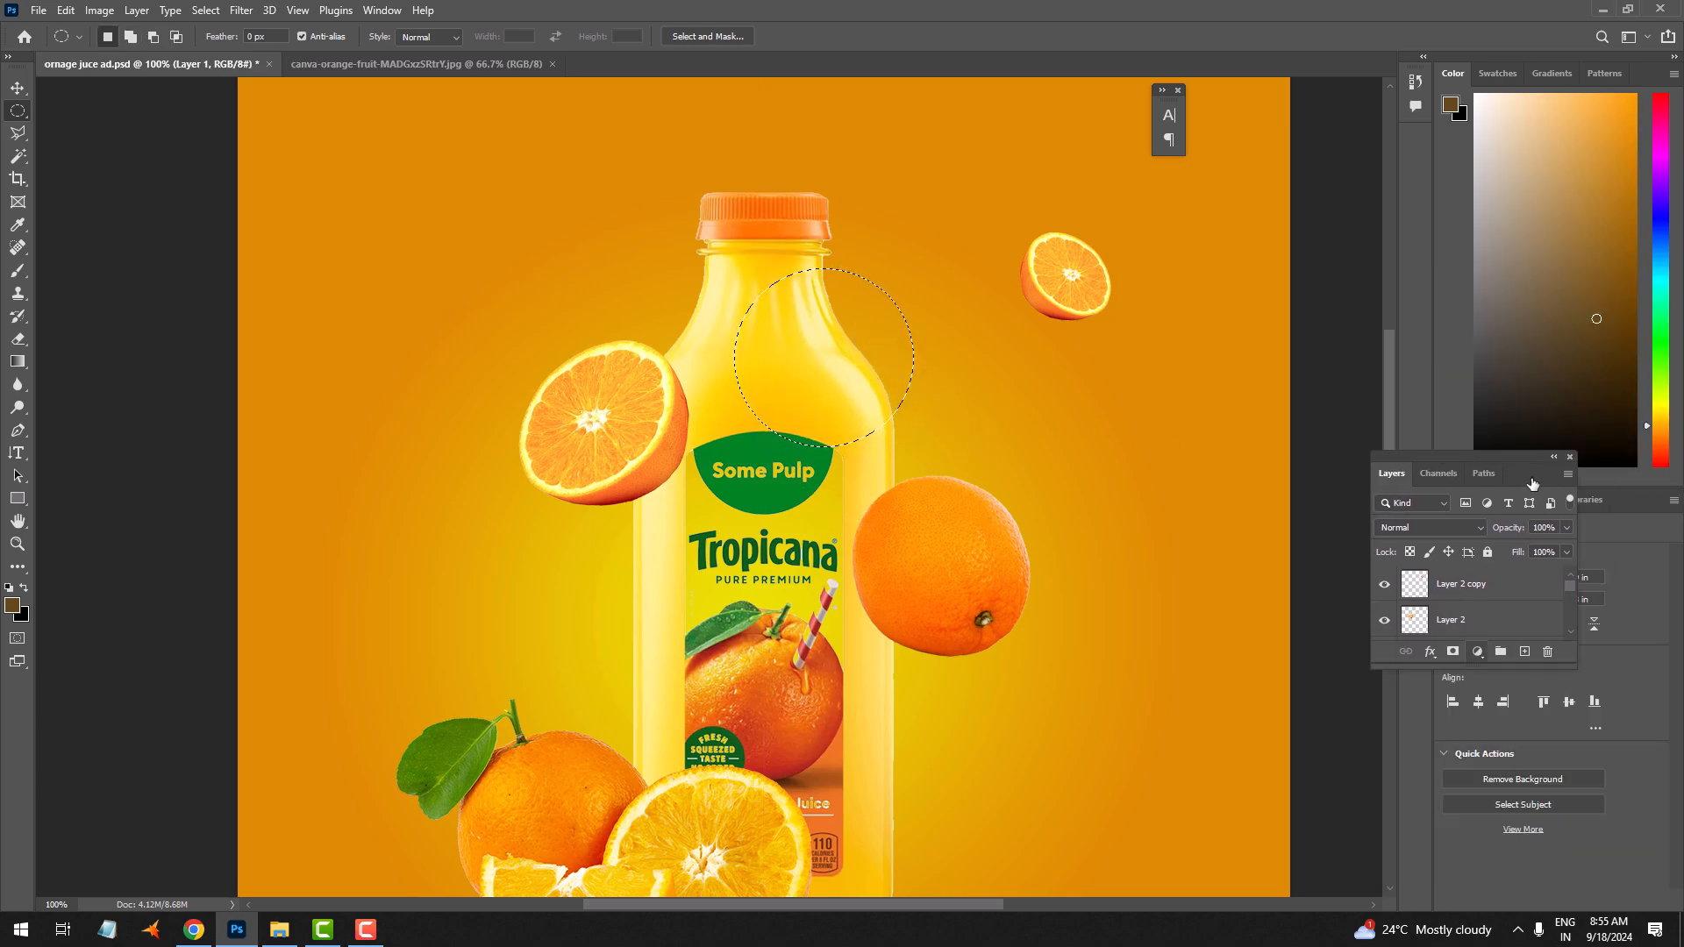
{"action": "left_click", "coordinate": [1525, 652]}
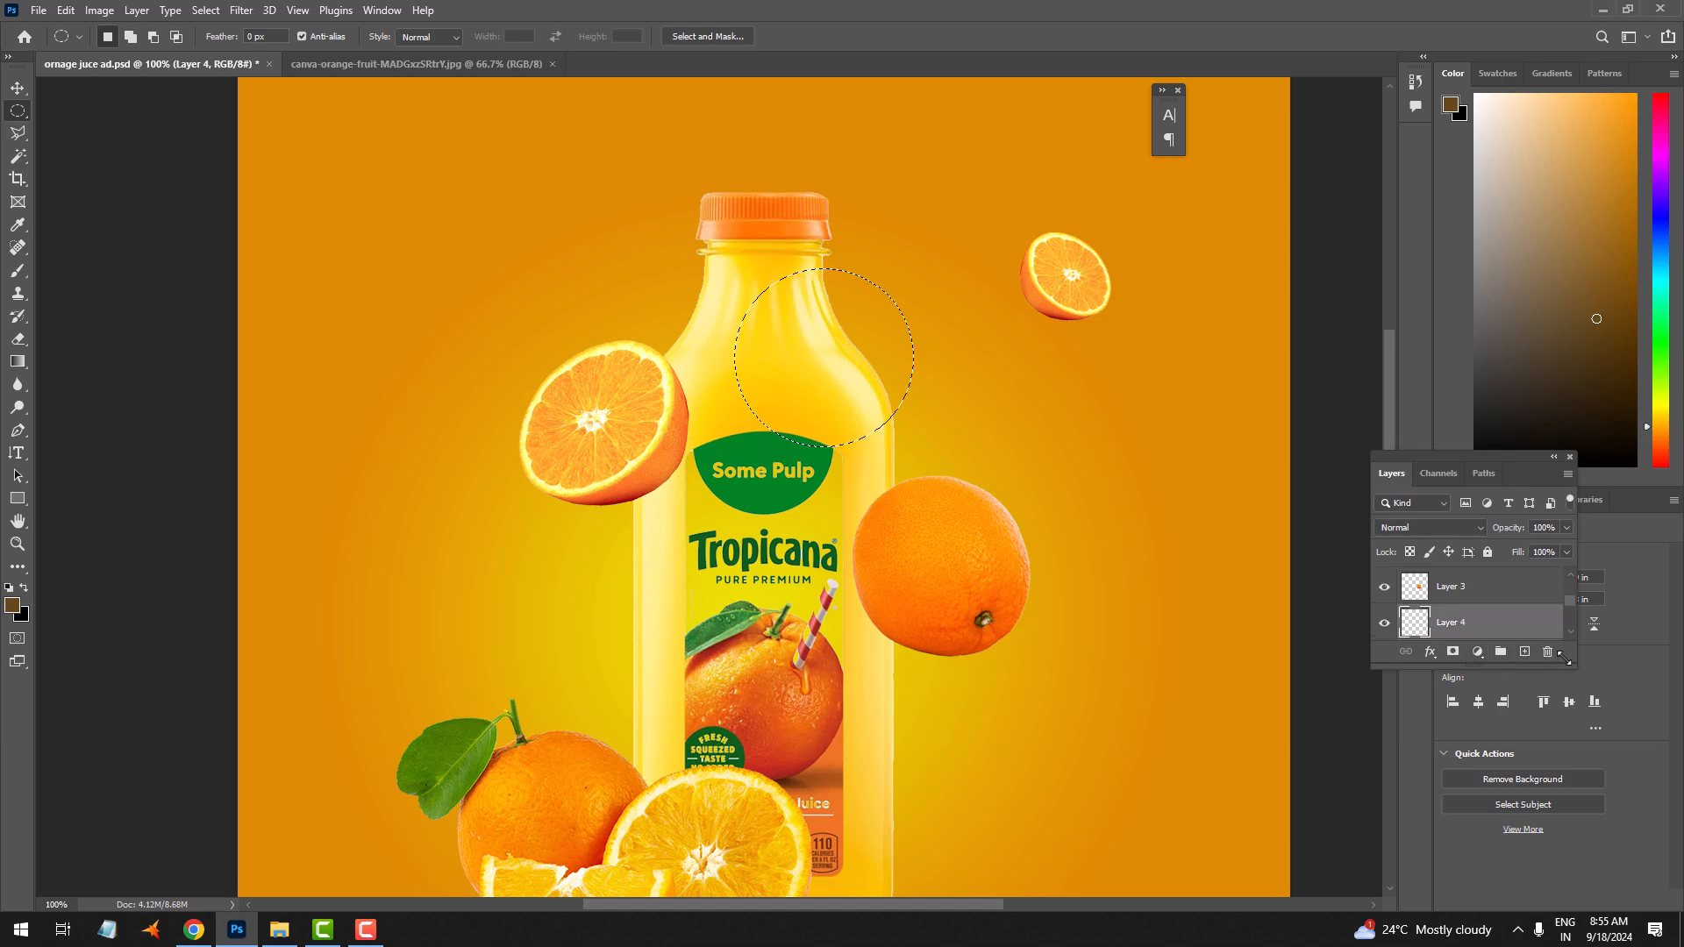
{"action": "left_click_drag", "start_coordinate": [1576, 669], "coordinate": [1589, 847]}
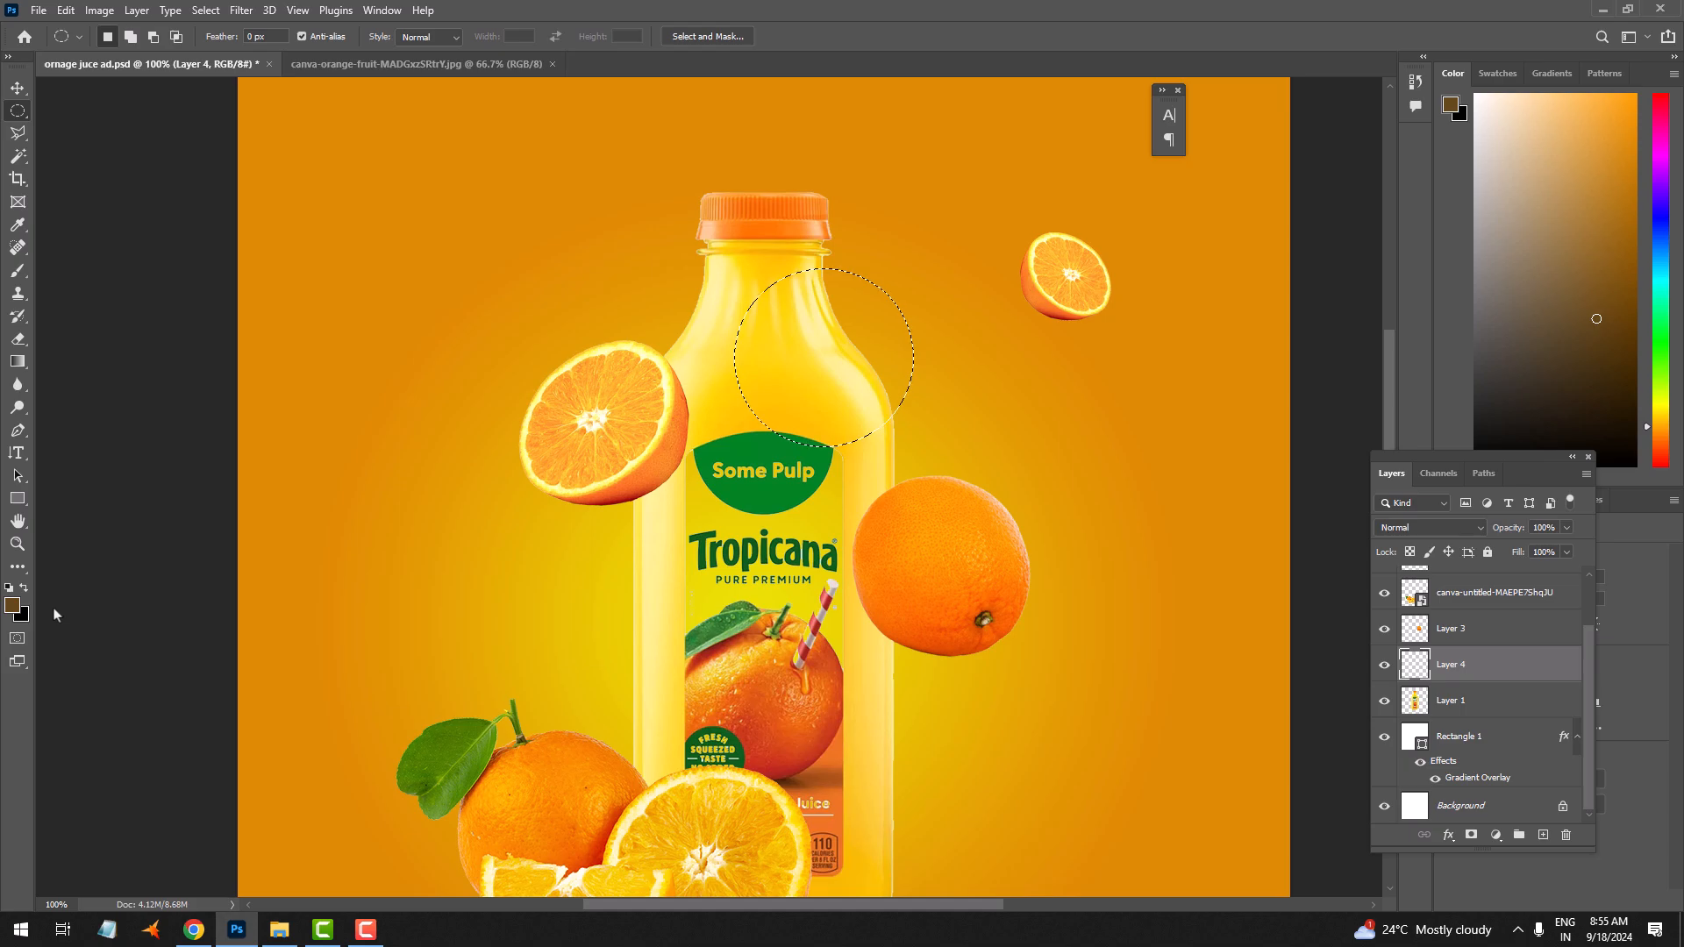
Fill the circular selection with black, rename the layer shadow and deselect
{"action": "key", "text": "ctrl+BackSpace"}
{"action": "double_click", "coordinate": [1452, 666]}
{"action": "type", "text": "shadow"}
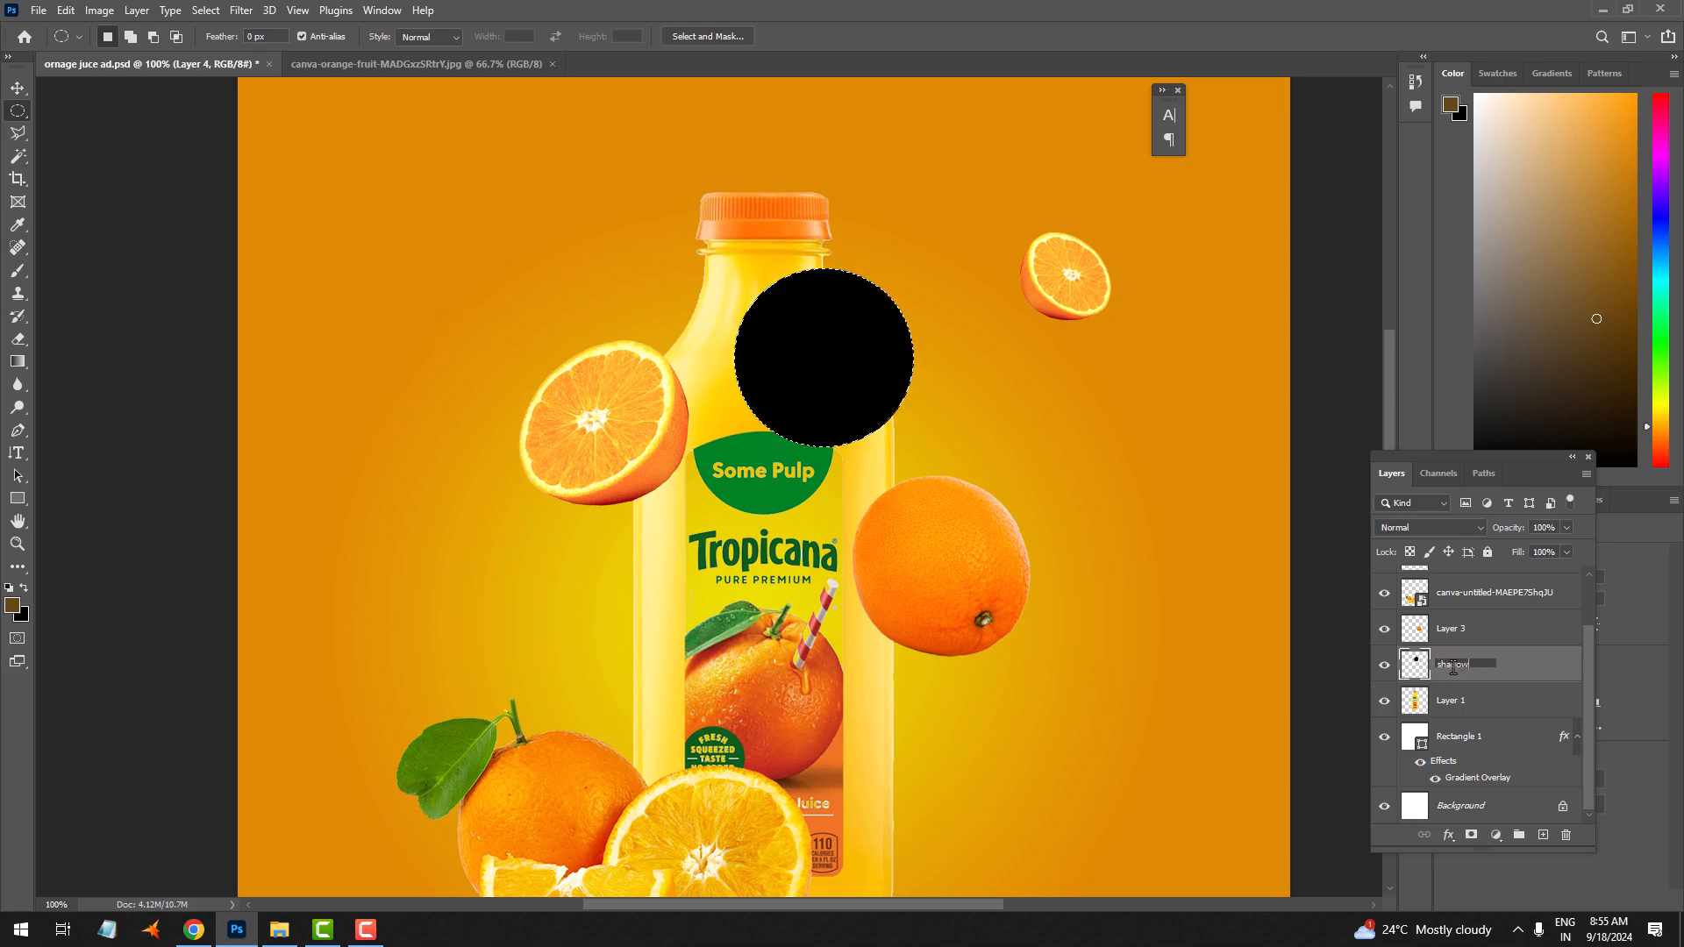
{"action": "key", "text": "Return"}
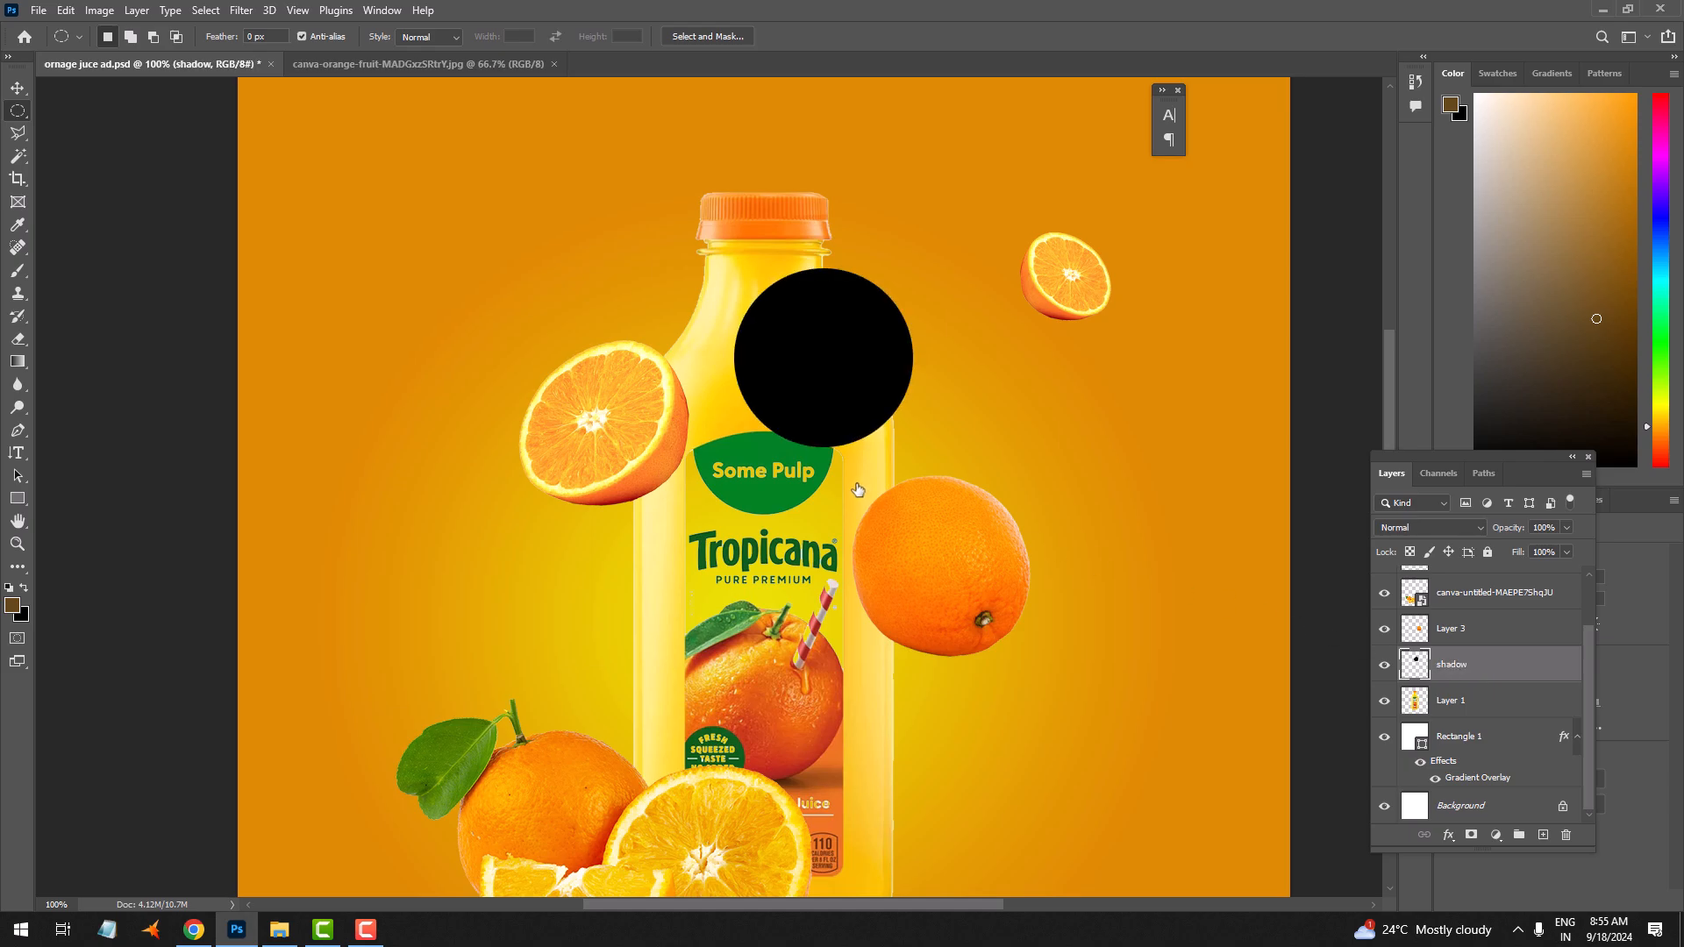
{"action": "key", "text": "v"}
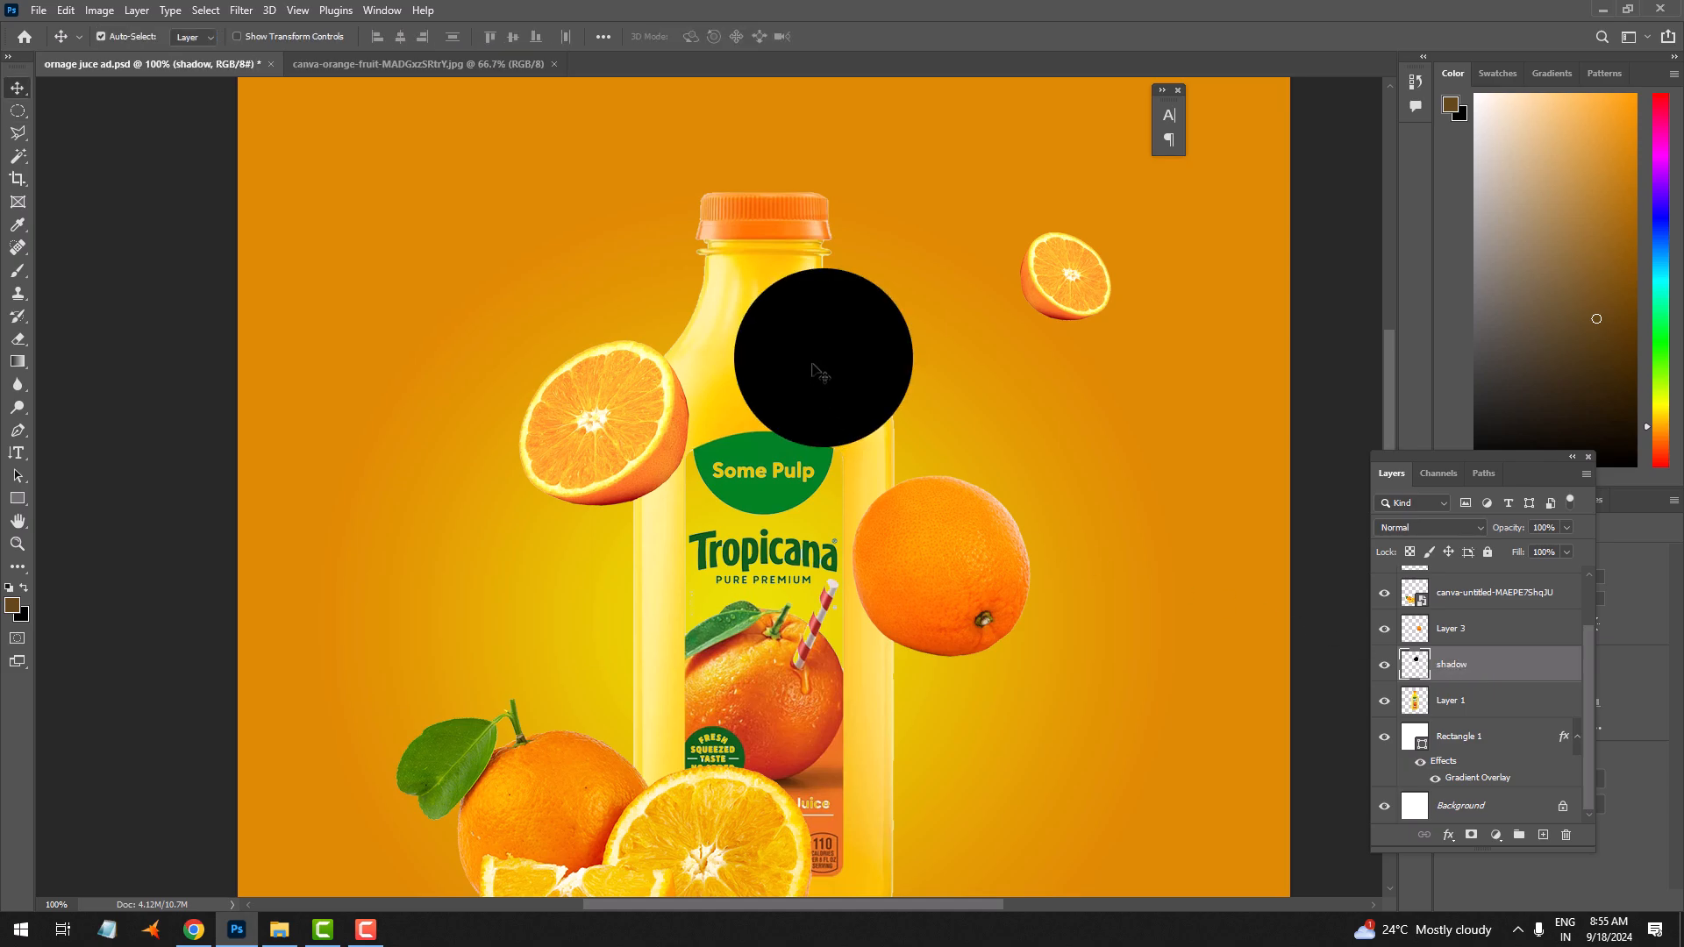
Apply a Gaussian Blur to the black circle on the shadow layer
{"action": "left_click", "coordinate": [241, 9]}
{"action": "mouse_move", "coordinate": [395, 234]}
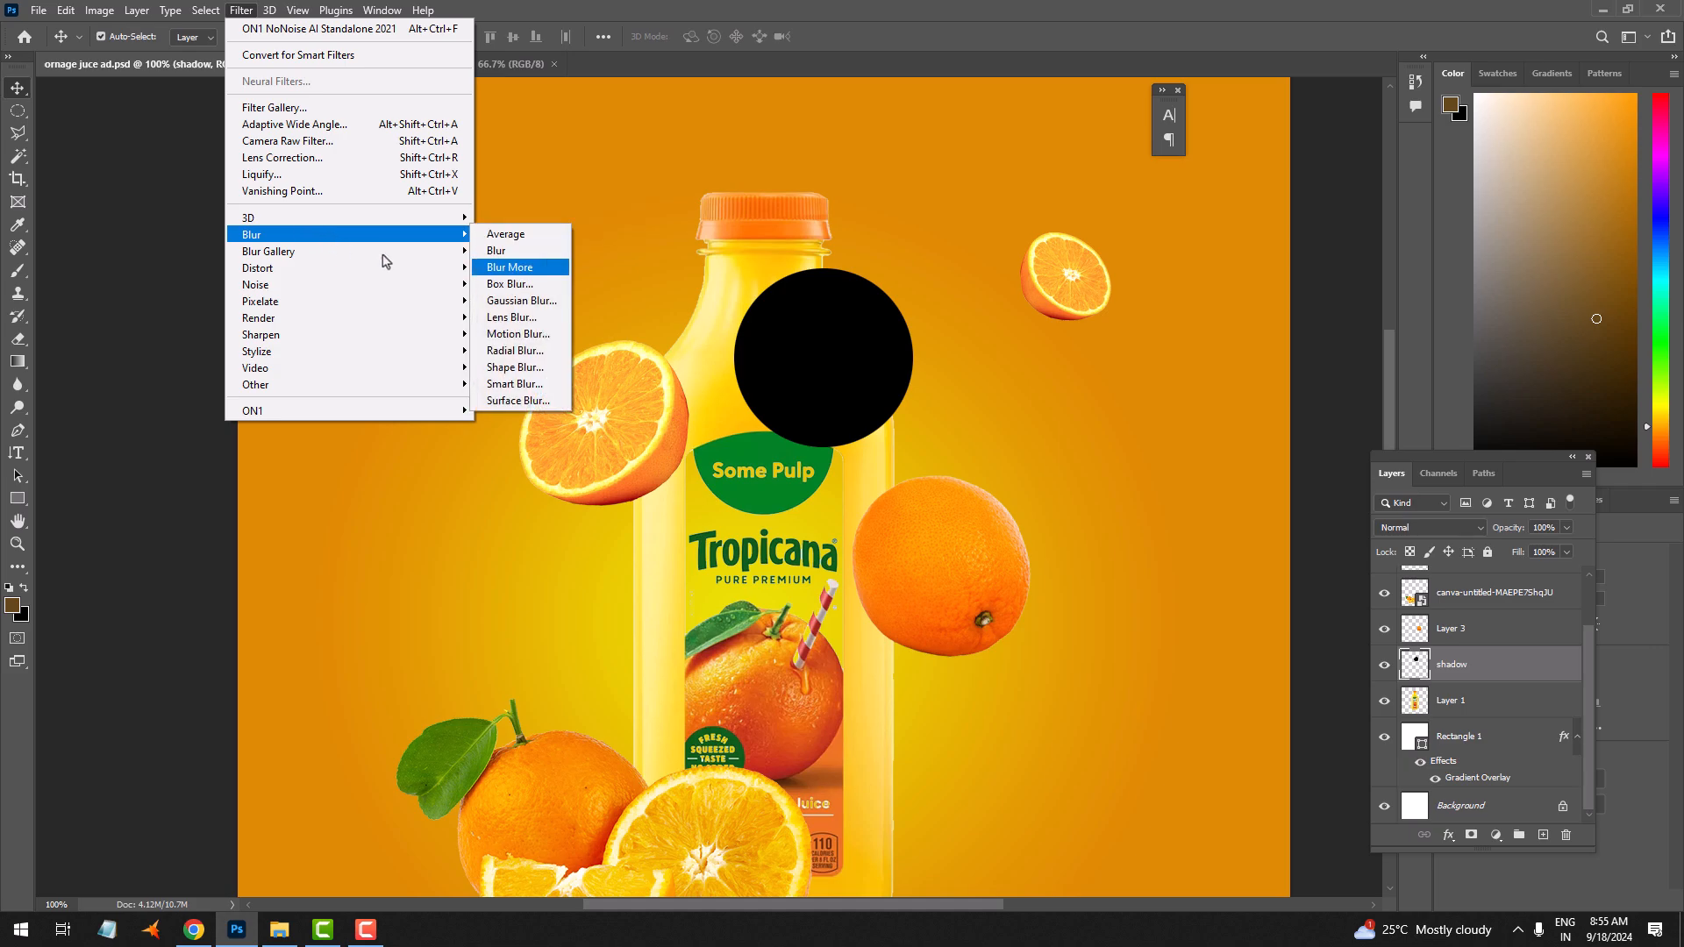
{"action": "left_click", "coordinate": [506, 301]}
{"action": "left_click_drag", "start_coordinate": [1409, 394], "coordinate": [1416, 393]}
{"action": "left_click", "coordinate": [1551, 163]}
Transform the blurred shadow to fit behind the large half orange's lower edge on the bottle and set its opacity to 76%
{"action": "key", "text": "ctrl+t"}
{"action": "left_click_drag", "start_coordinate": [1015, 165], "coordinate": [738, 416]}
{"action": "left_click_drag", "start_coordinate": [721, 438], "coordinate": [778, 372]}
{"action": "left_click_drag", "start_coordinate": [728, 482], "coordinate": [748, 491]}
{"action": "left_click_drag", "start_coordinate": [689, 467], "coordinate": [686, 456]}
{"action": "left_click_drag", "start_coordinate": [771, 377], "coordinate": [778, 364]}
{"action": "left_click_drag", "start_coordinate": [746, 479], "coordinate": [726, 473]}
{"action": "key", "text": "Return"}
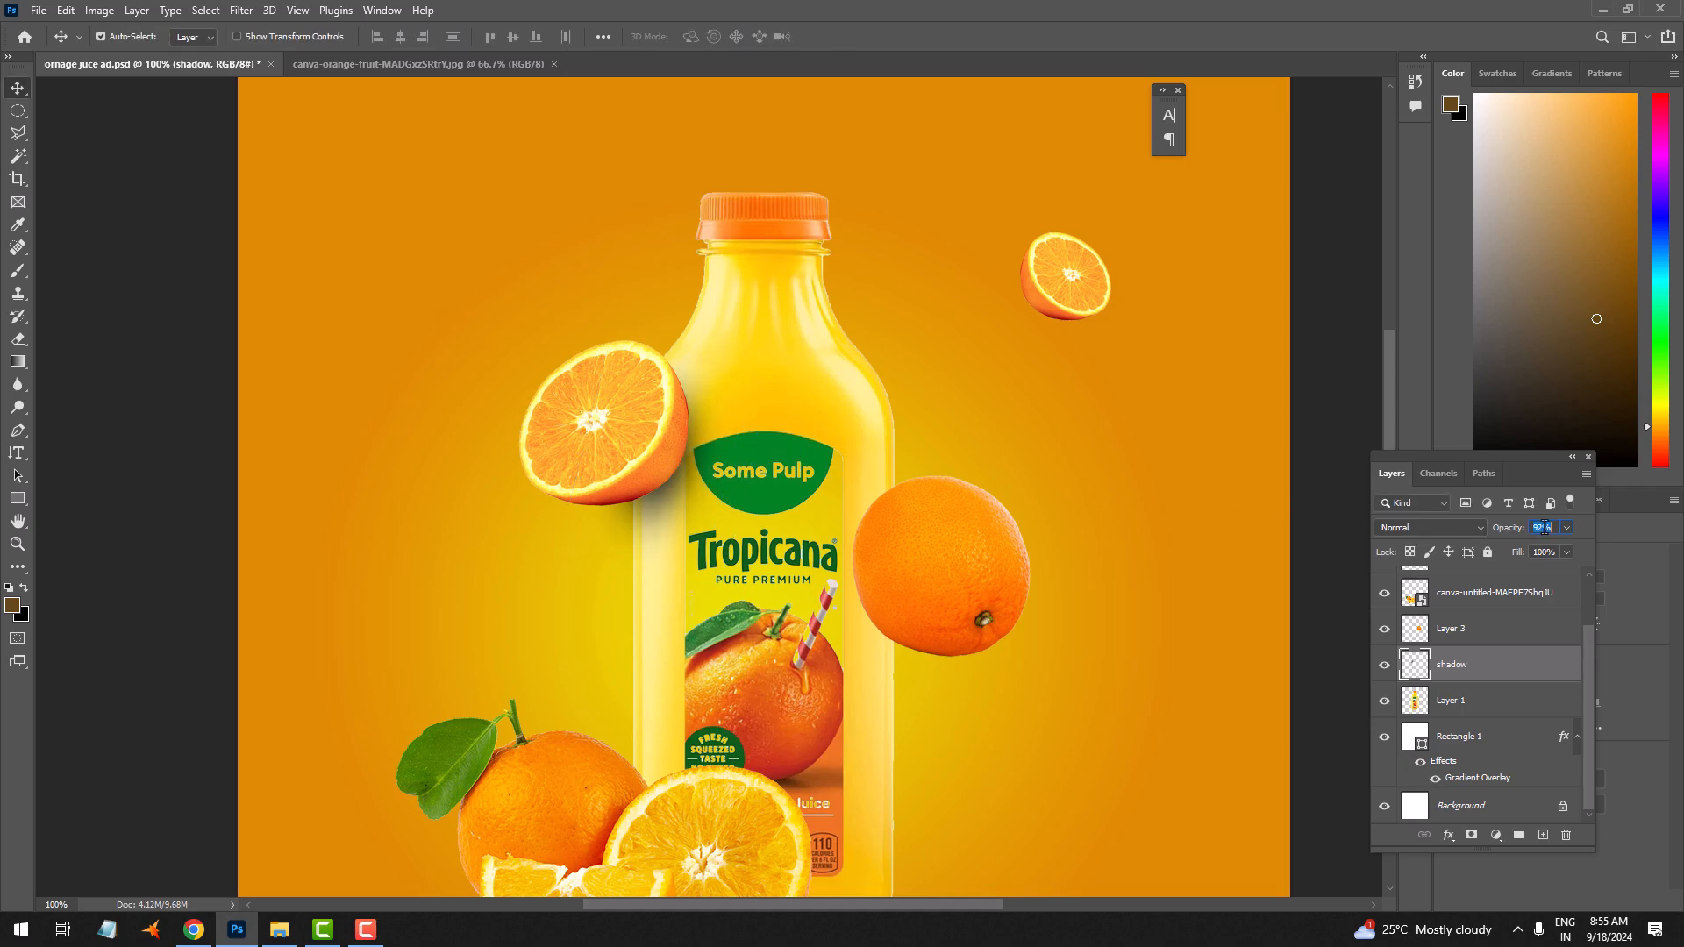
{"action": "type", "text": "83"}
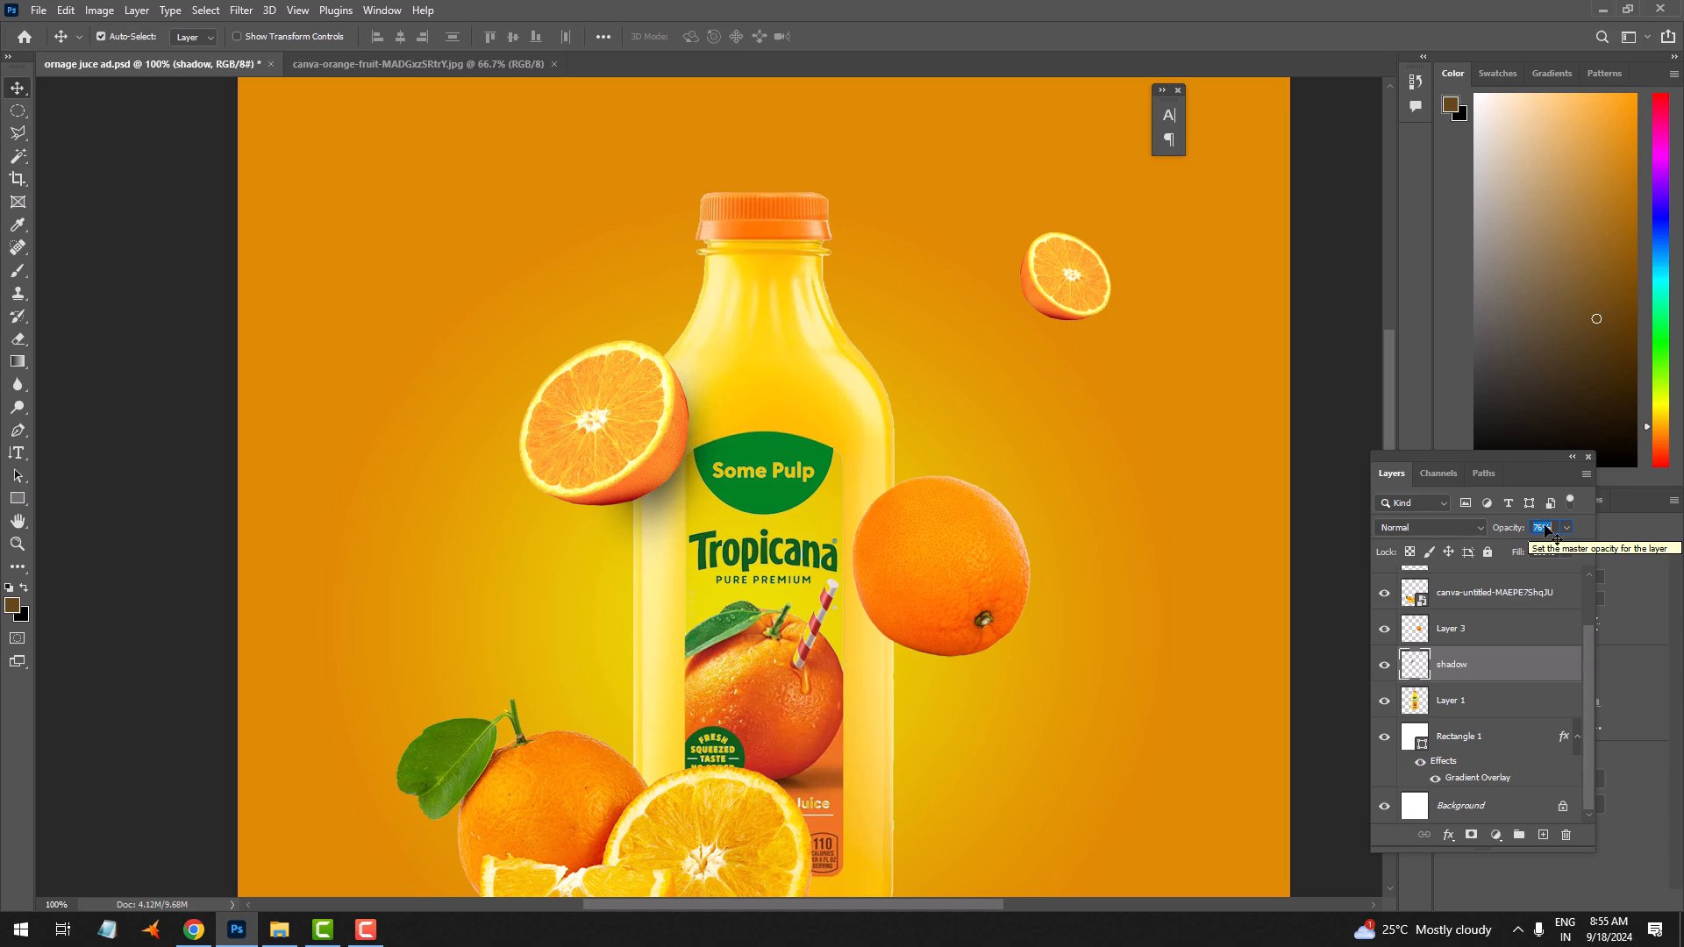
Duplicate the shadow and fit the copy behind the whole orange where it overlaps the bottle
{"action": "left_click_drag", "start_coordinate": [654, 500], "coordinate": [862, 616]}
{"action": "key", "text": "ctrl+t"}
{"action": "left_click_drag", "start_coordinate": [975, 673], "coordinate": [905, 594]}
{"action": "key", "text": "Return"}
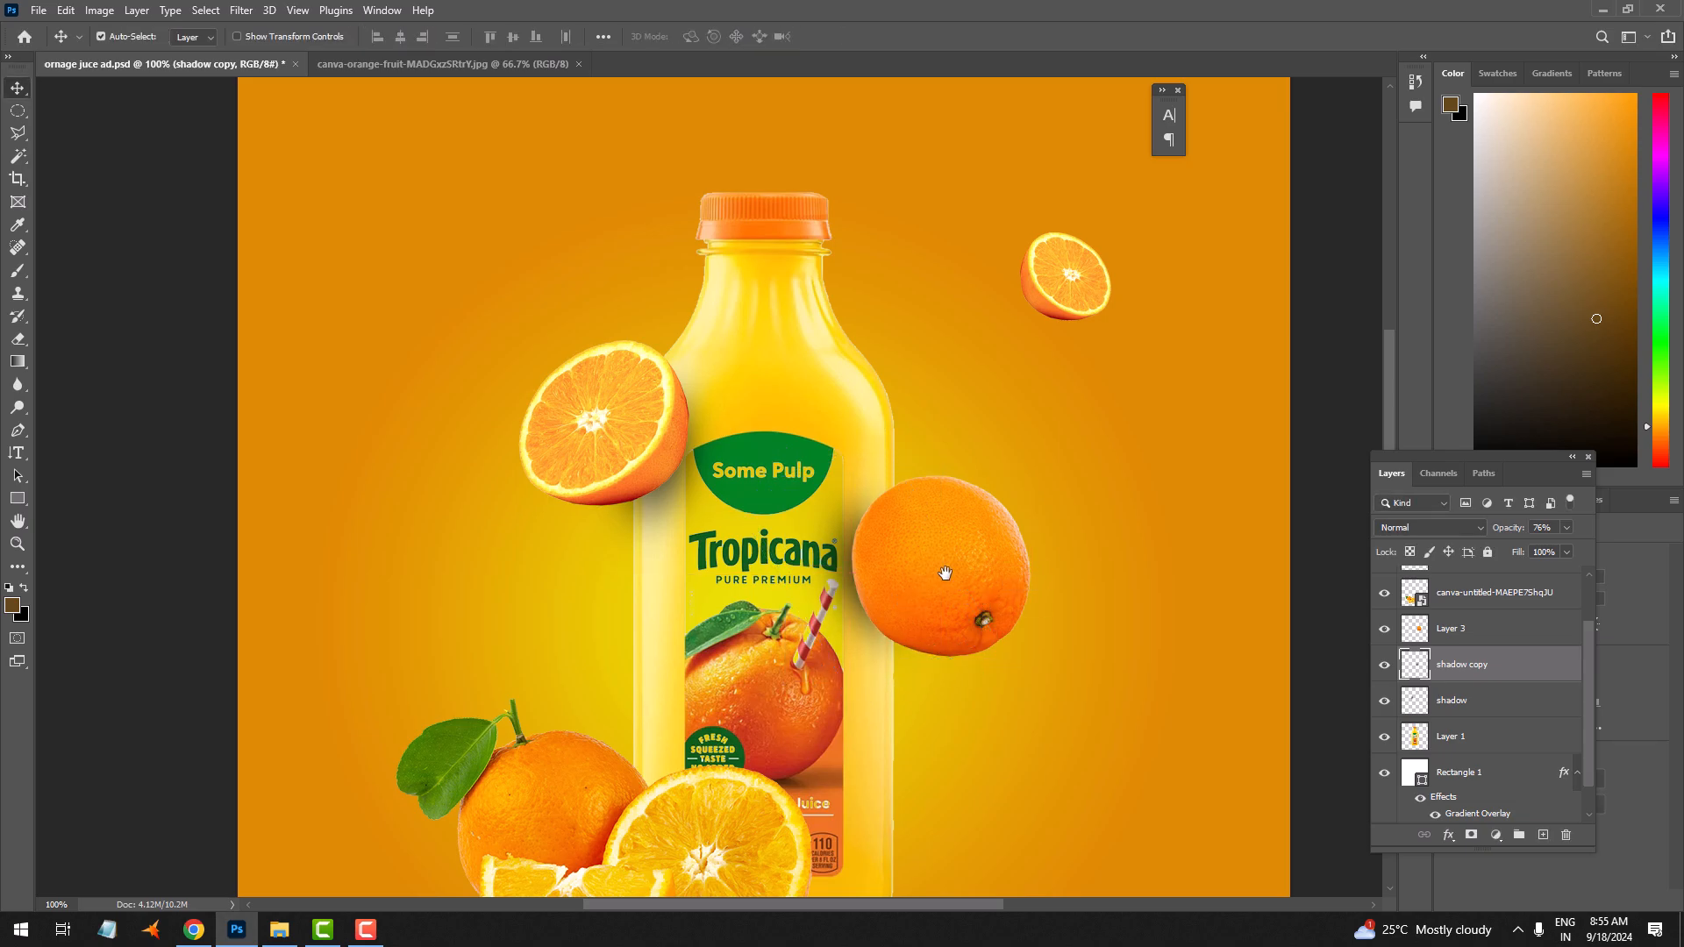
Set the foreground colour to a darker shade sampled from the whole orange and recolour both orange shadows with it
{"action": "key", "text": "ctrl+minus"}
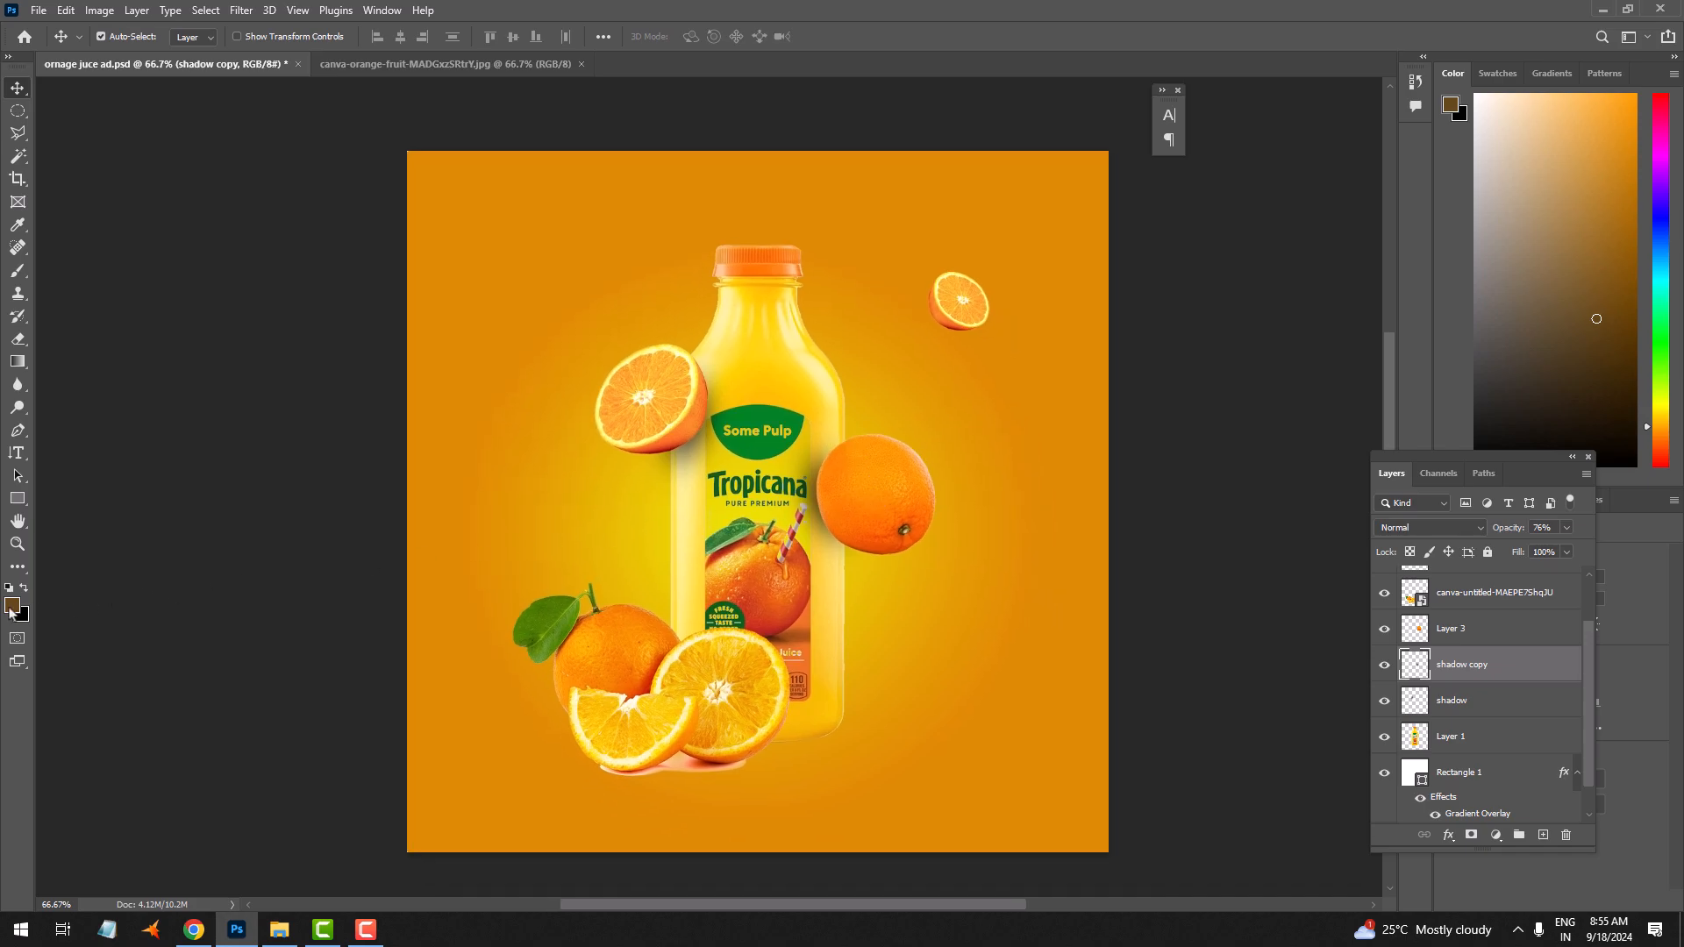
{"action": "left_click", "coordinate": [12, 609]}
{"action": "left_click", "coordinate": [883, 532]}
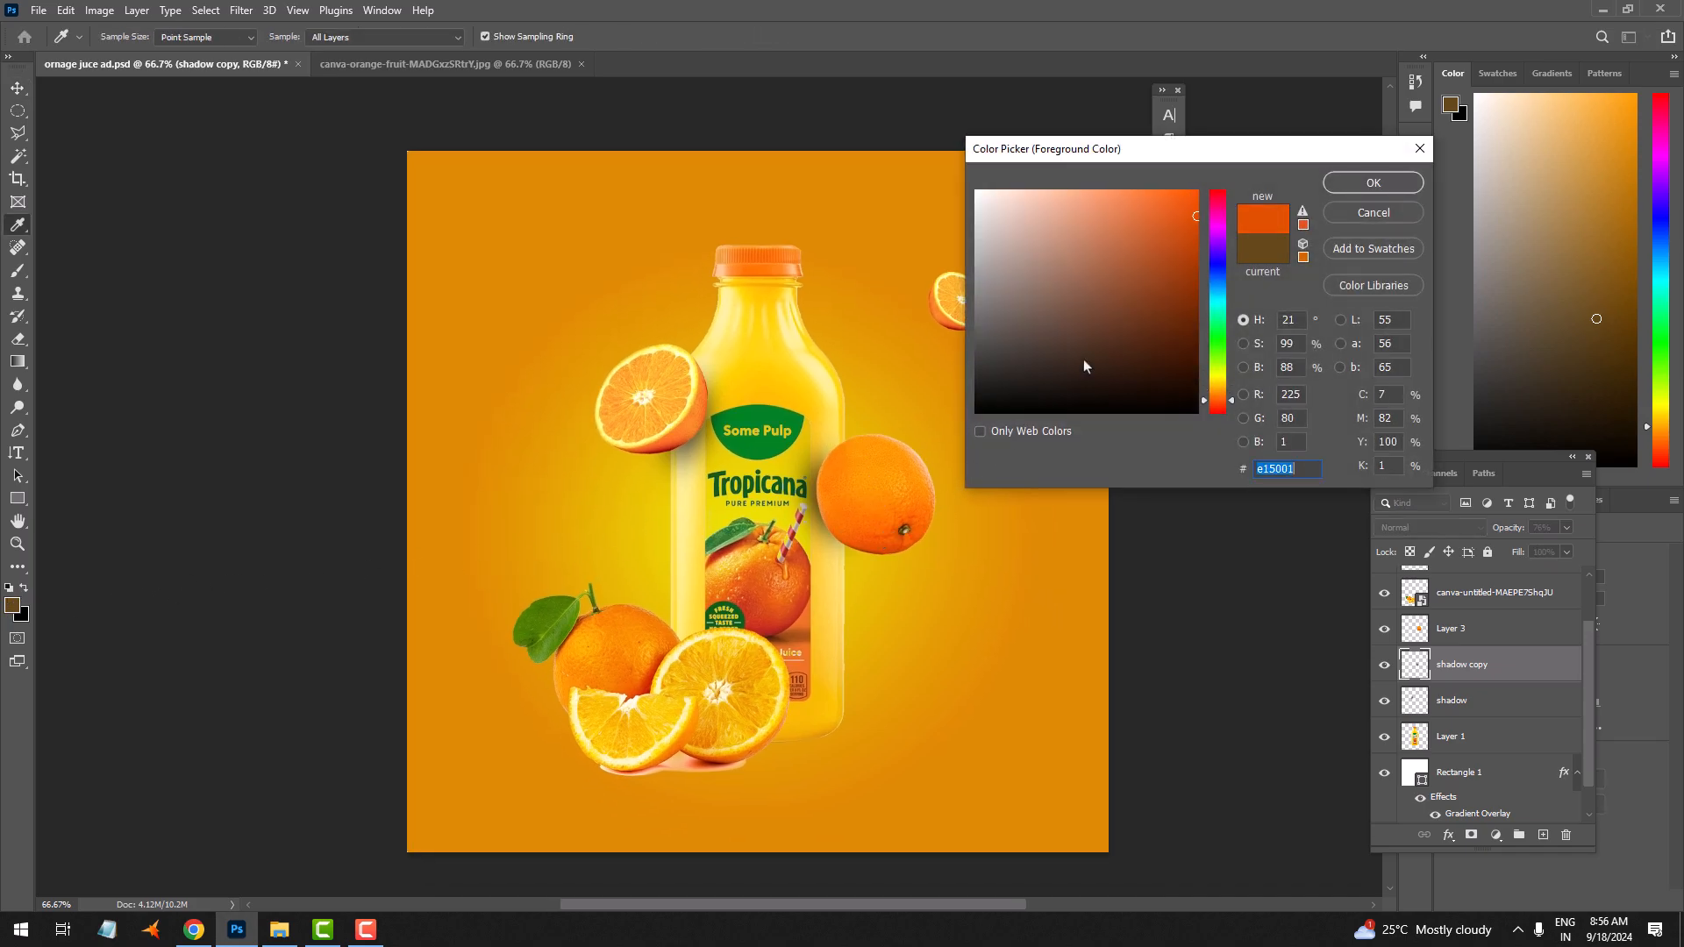
{"action": "left_click", "coordinate": [1197, 259]}
{"action": "left_click", "coordinate": [1365, 185]}
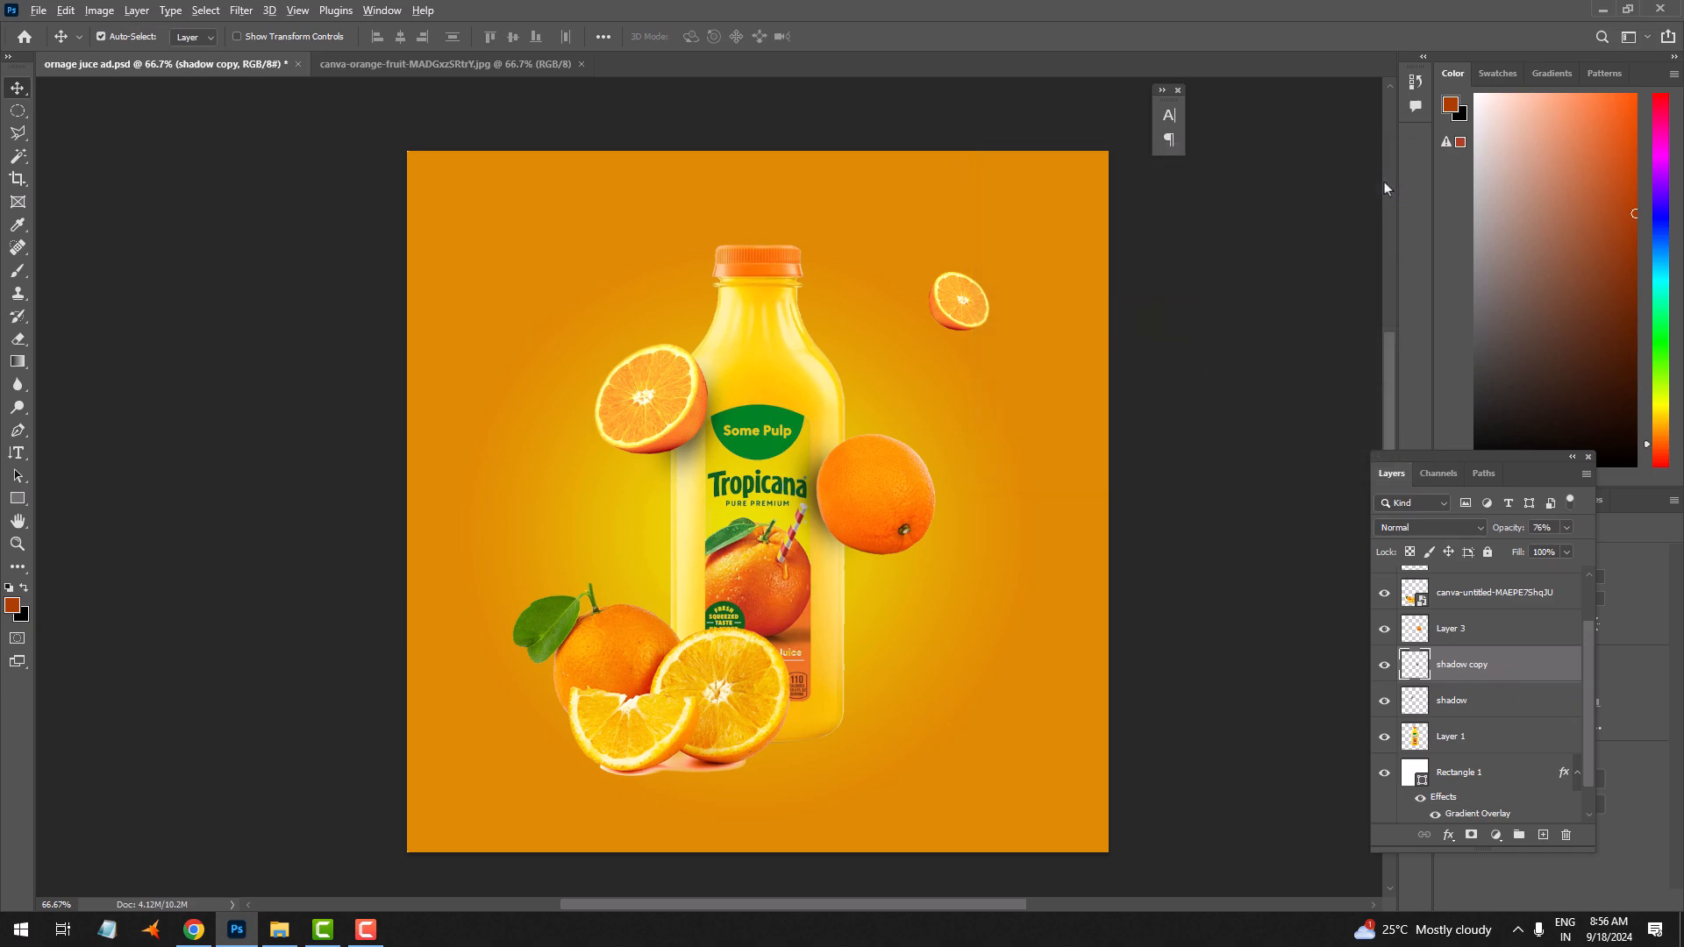
{"action": "scroll", "coordinate": [862, 407], "scroll_direction": "up", "scroll_amount": 1}
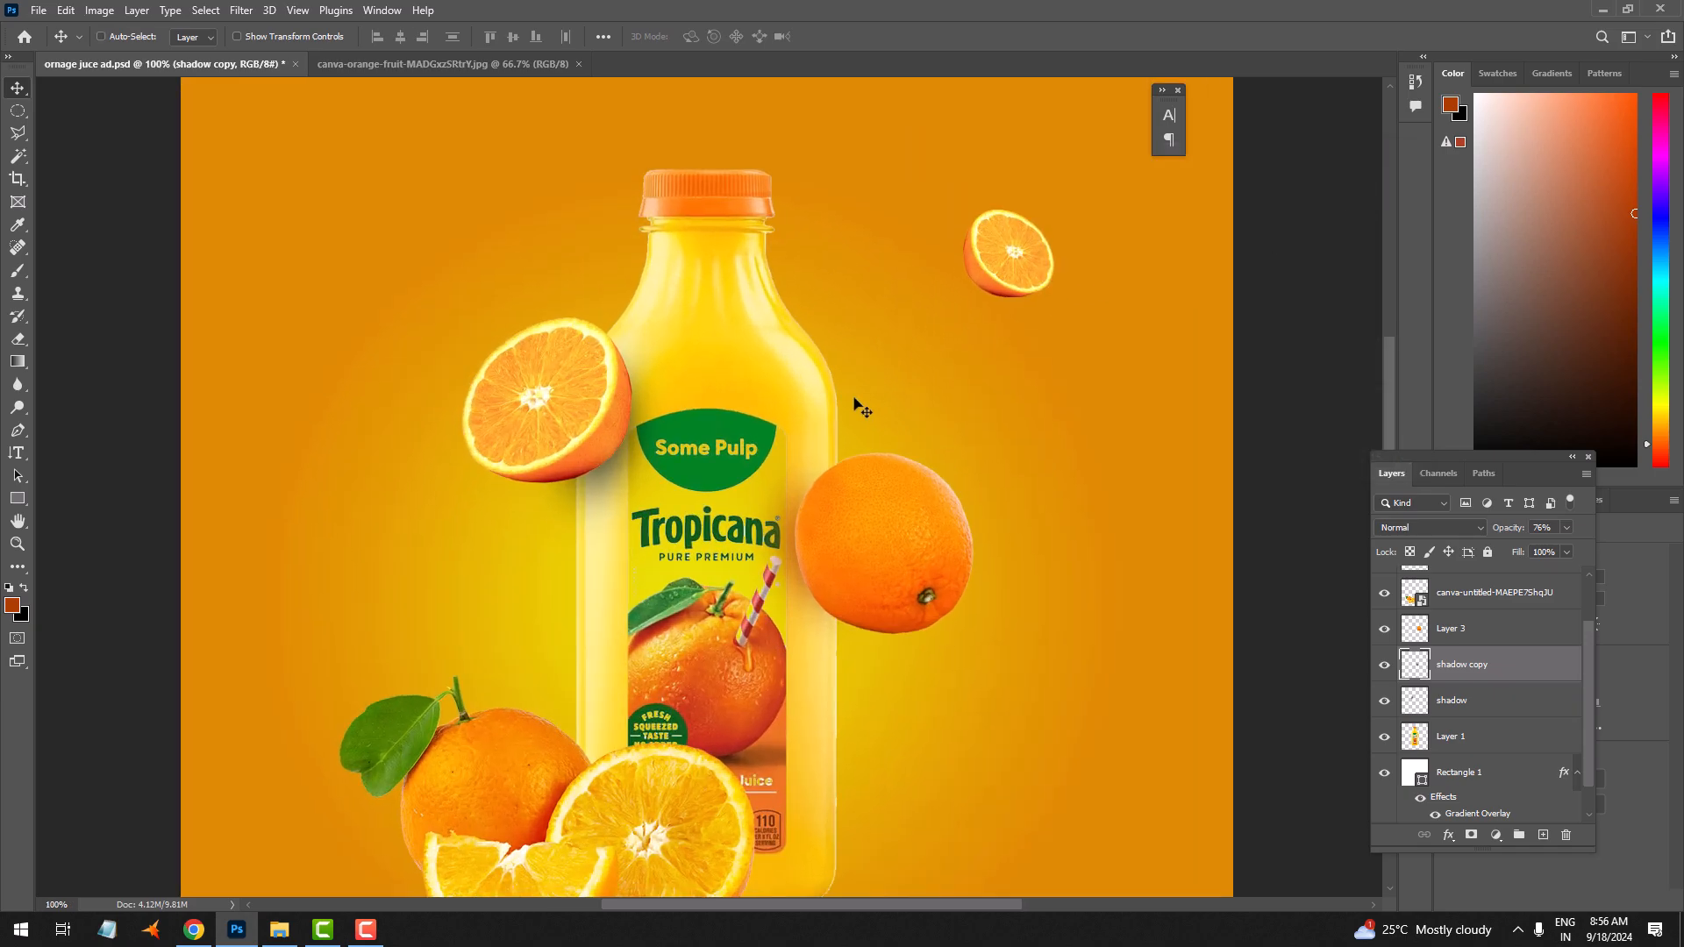
{"action": "key", "text": "alt+bracketleft"}
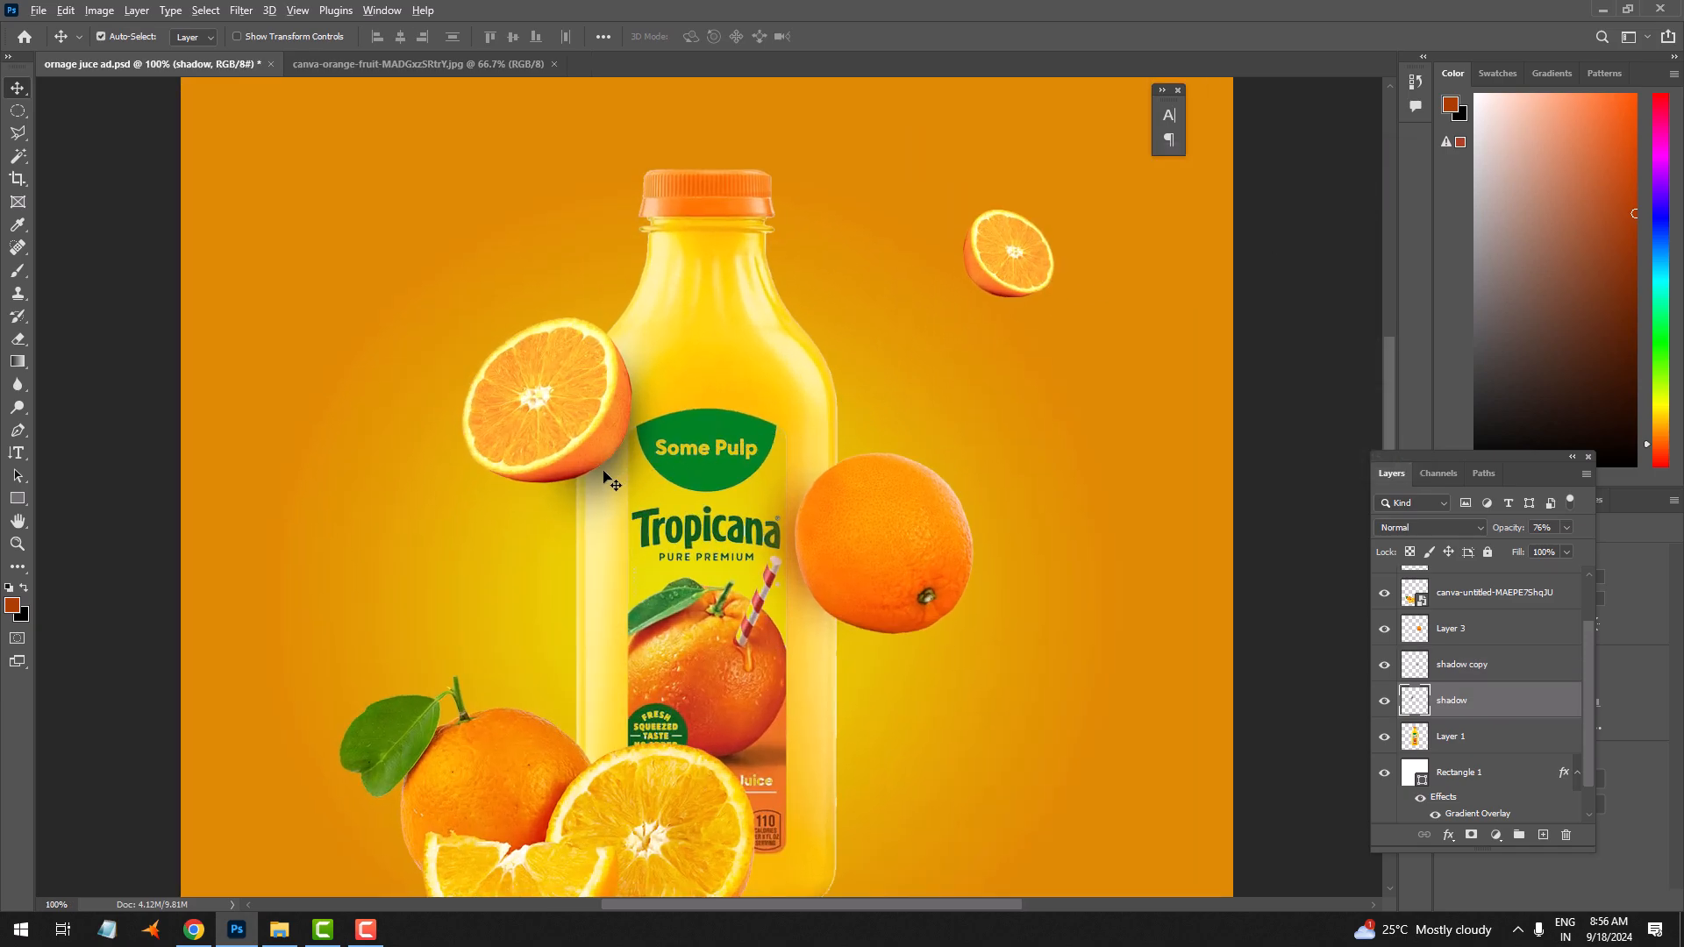
Rasterize the smart object layer holding the leafy orange and the cut slices
{"action": "left_click_drag", "start_coordinate": [720, 513], "coordinate": [711, 366]}
{"action": "key", "text": "ctrl"}
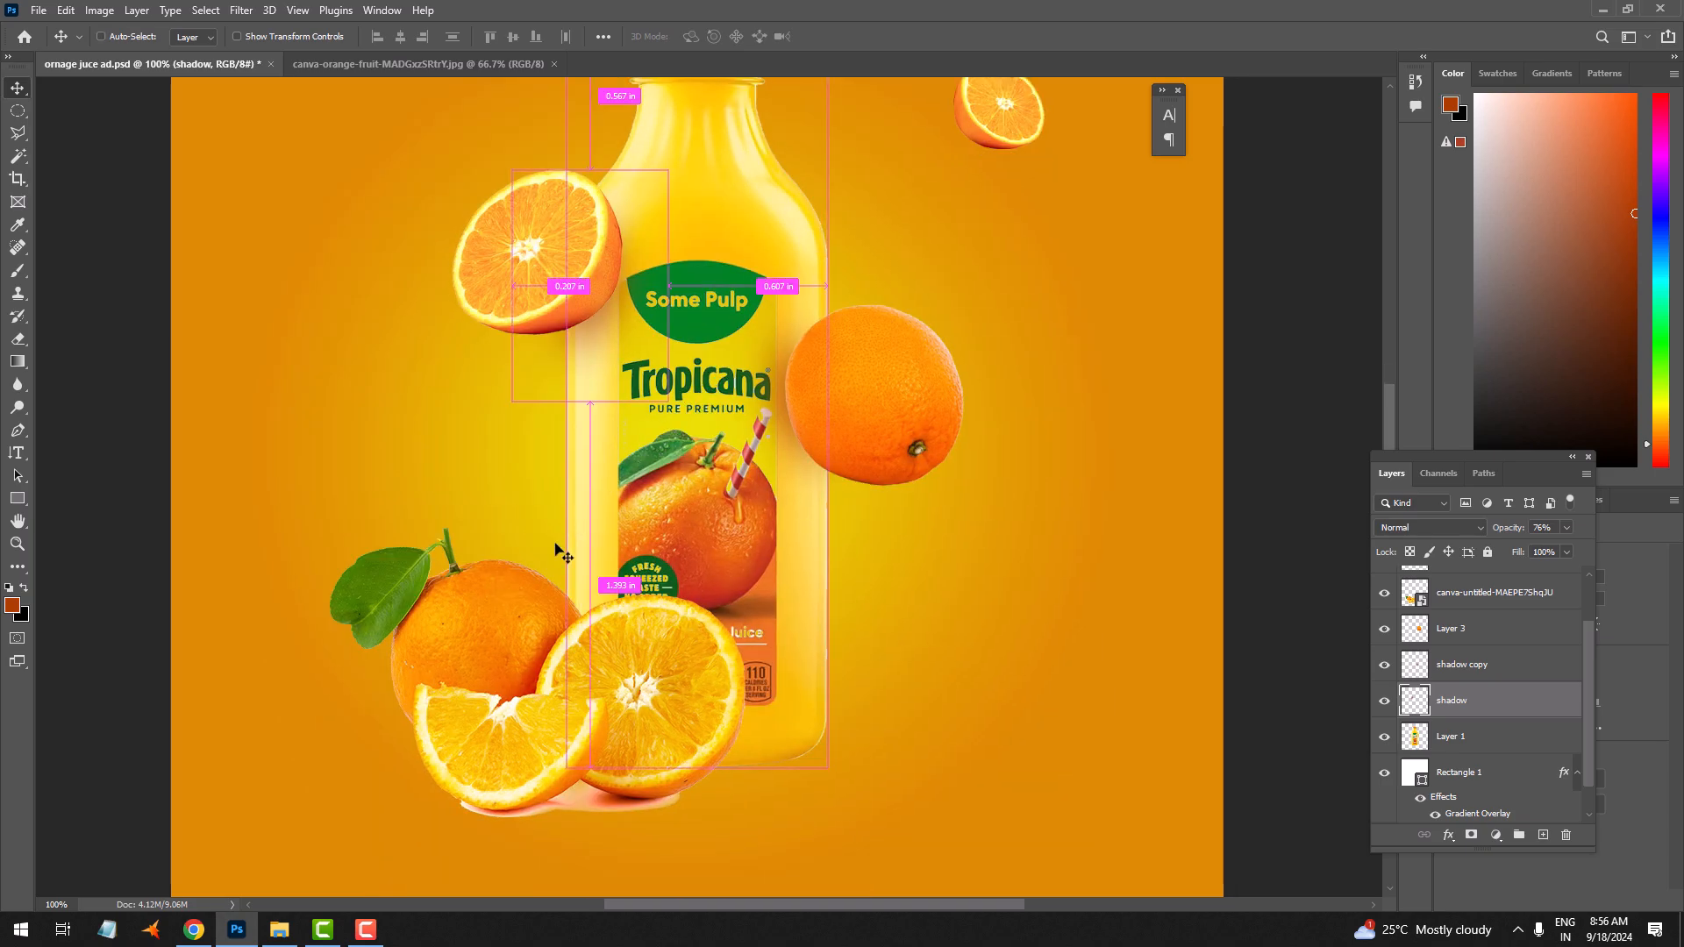
{"action": "left_click", "coordinate": [459, 657]}
{"action": "right_click", "coordinate": [1519, 611]}
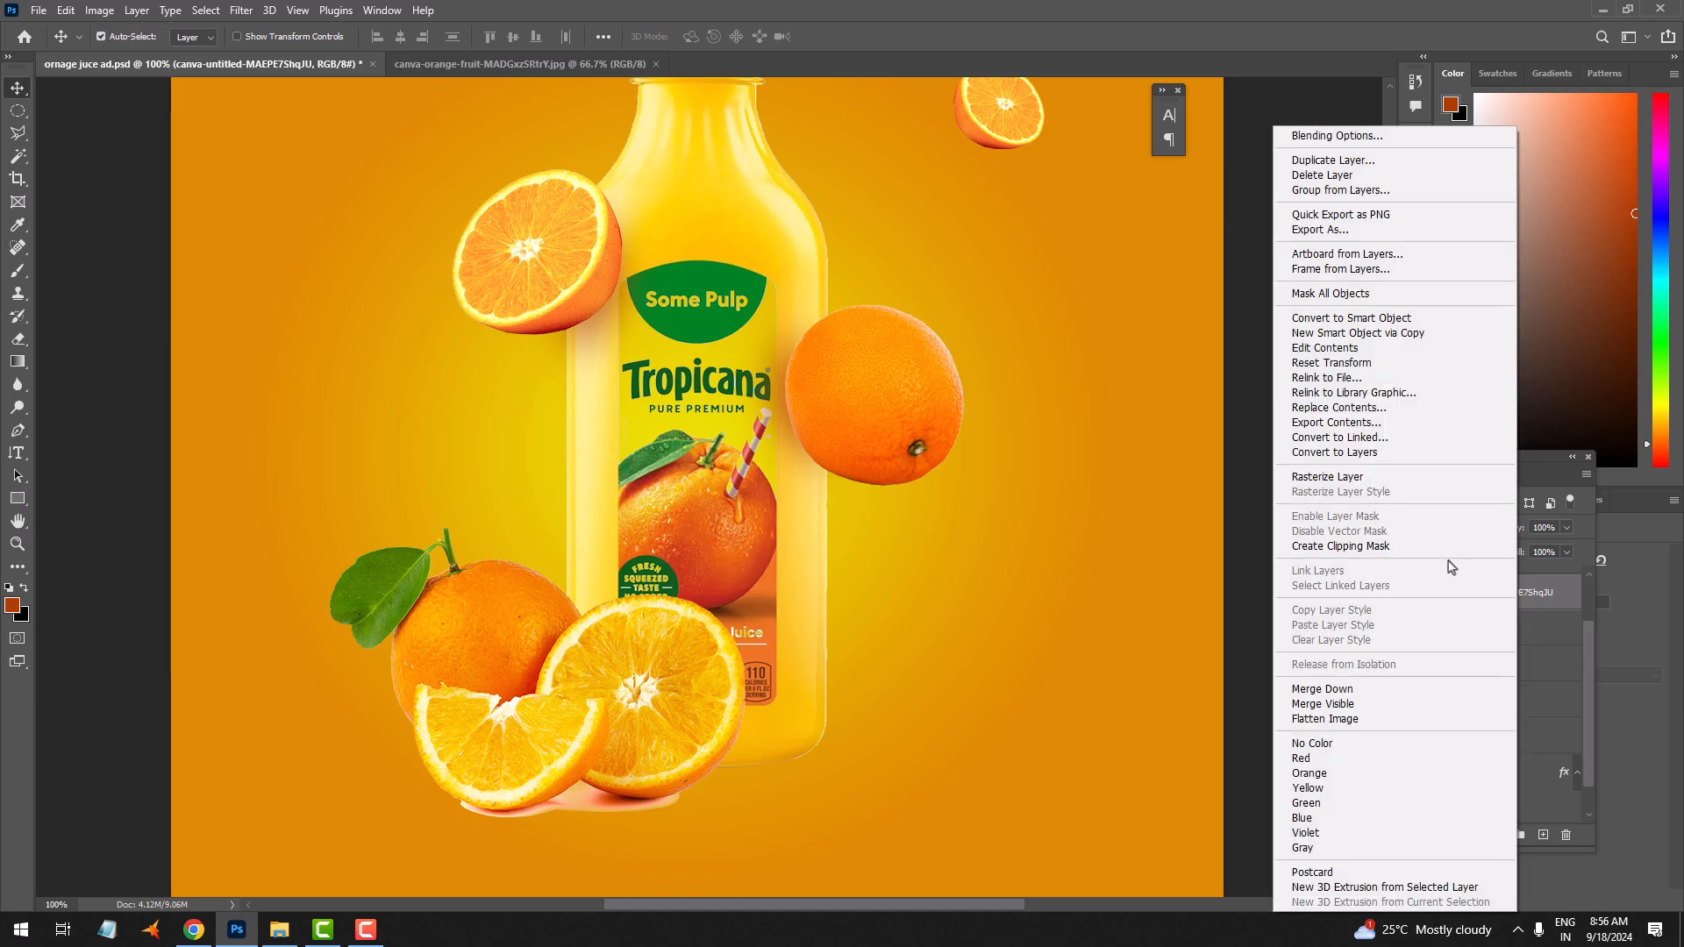
{"action": "left_click", "coordinate": [1326, 482]}
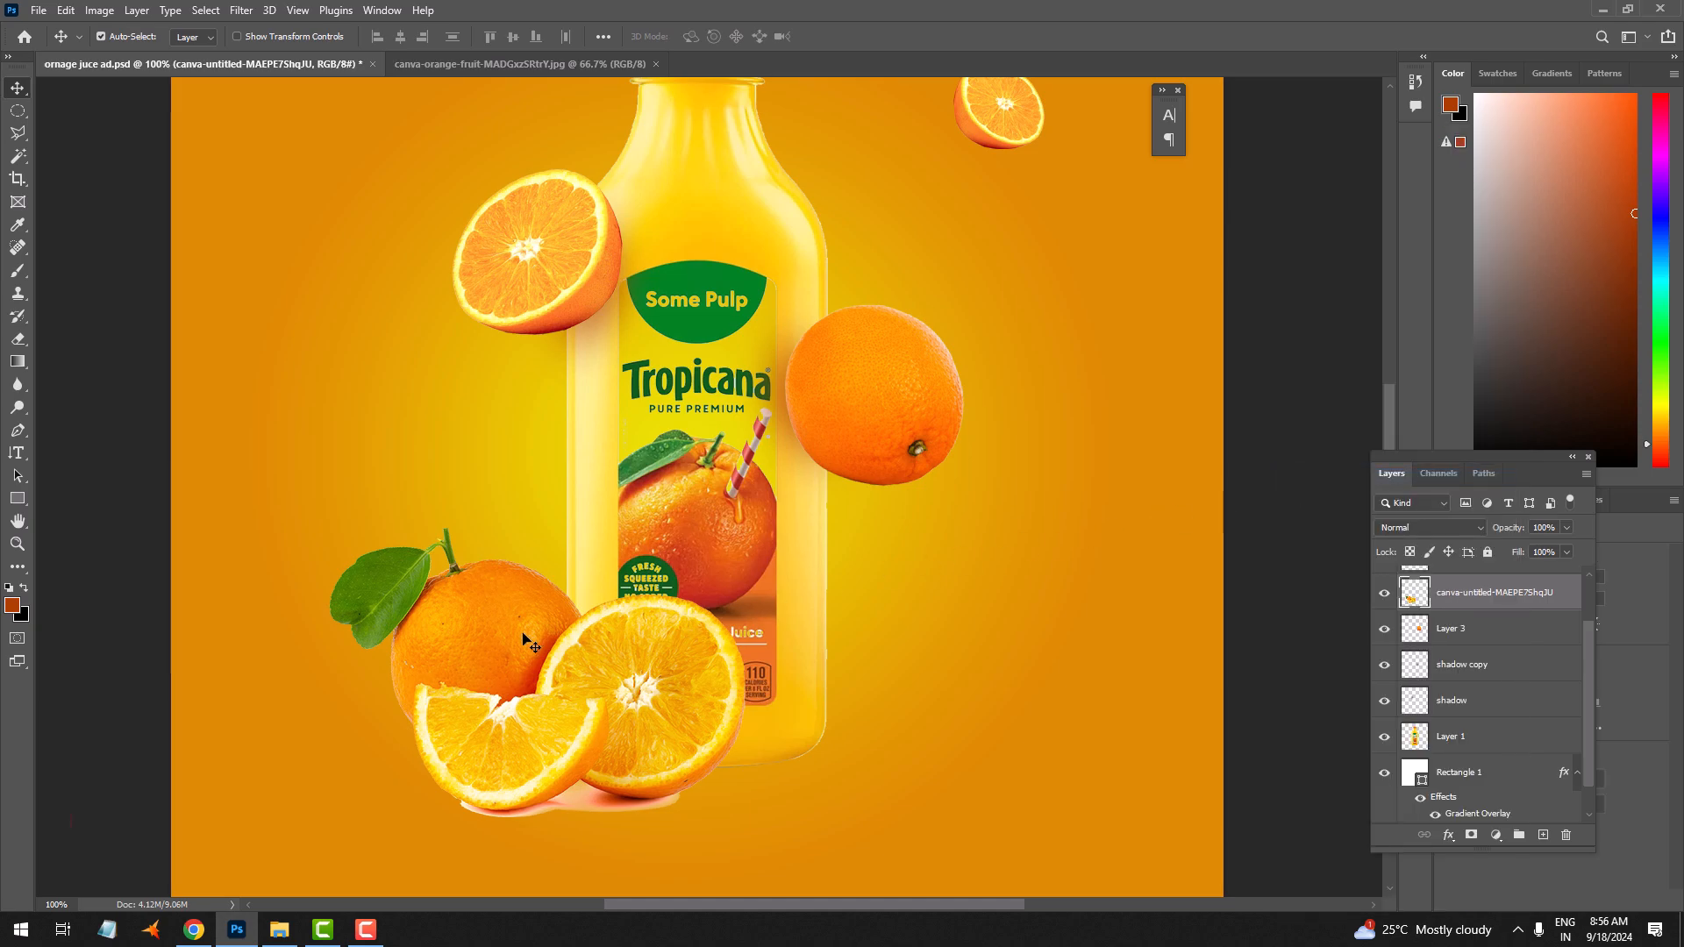
Select the leafy orange and slices with Select Subject, invert the selection and delete the leftover pale reflection beneath them
{"action": "key", "text": "w"}
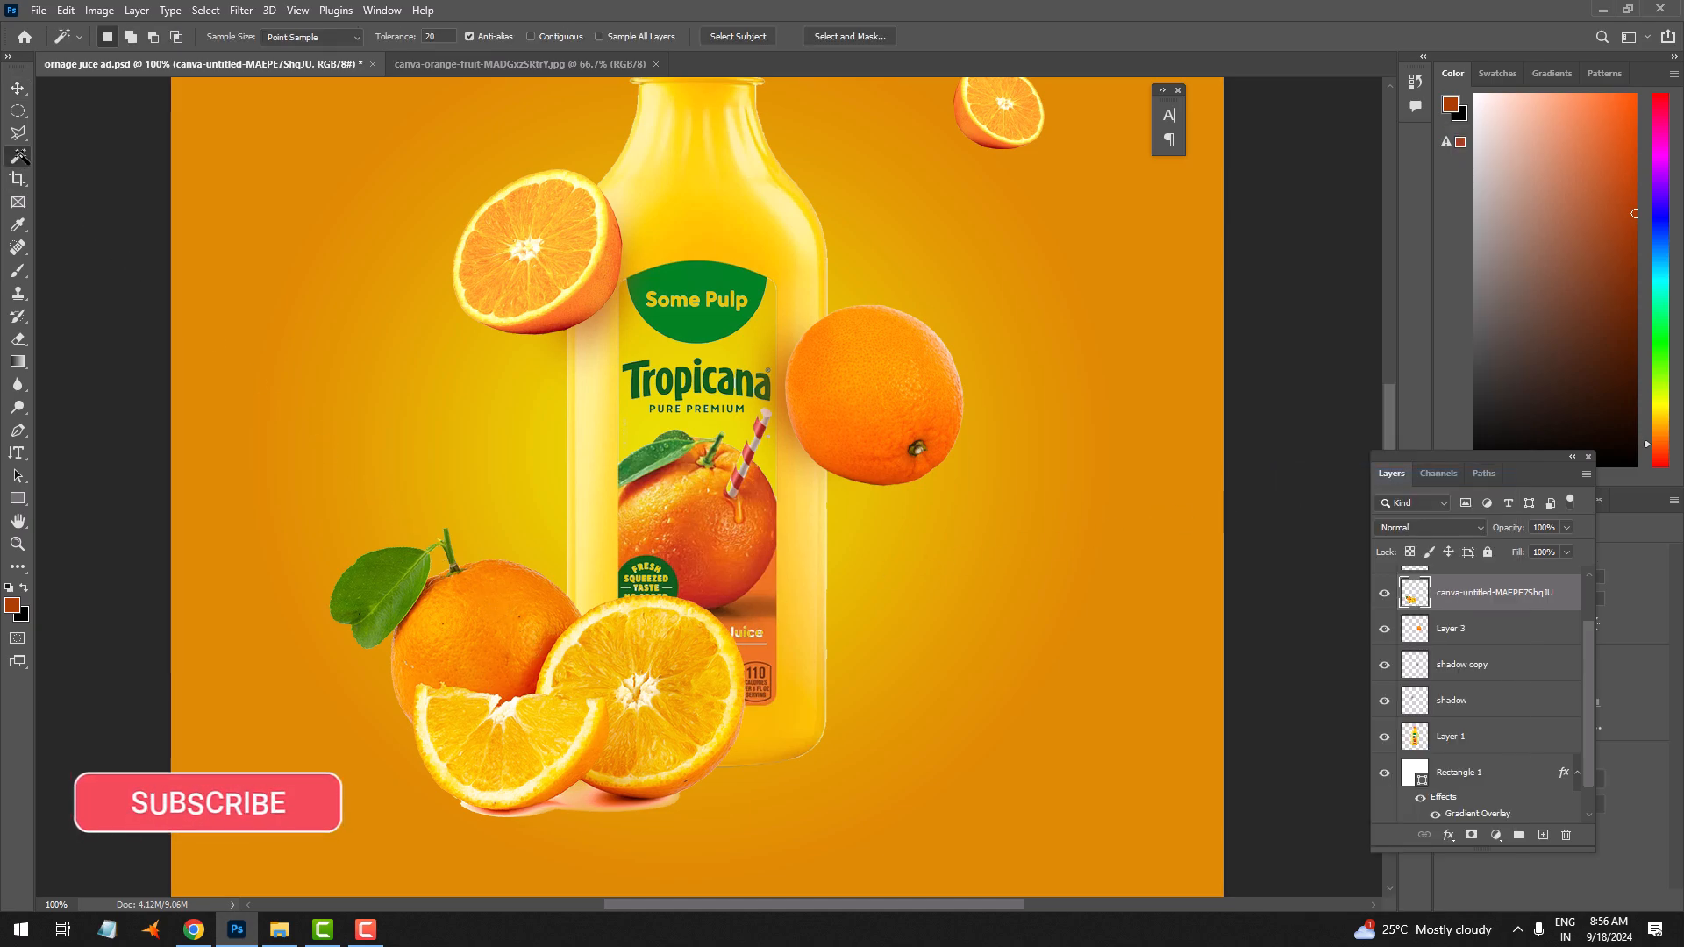
{"action": "left_click", "coordinate": [738, 36]}
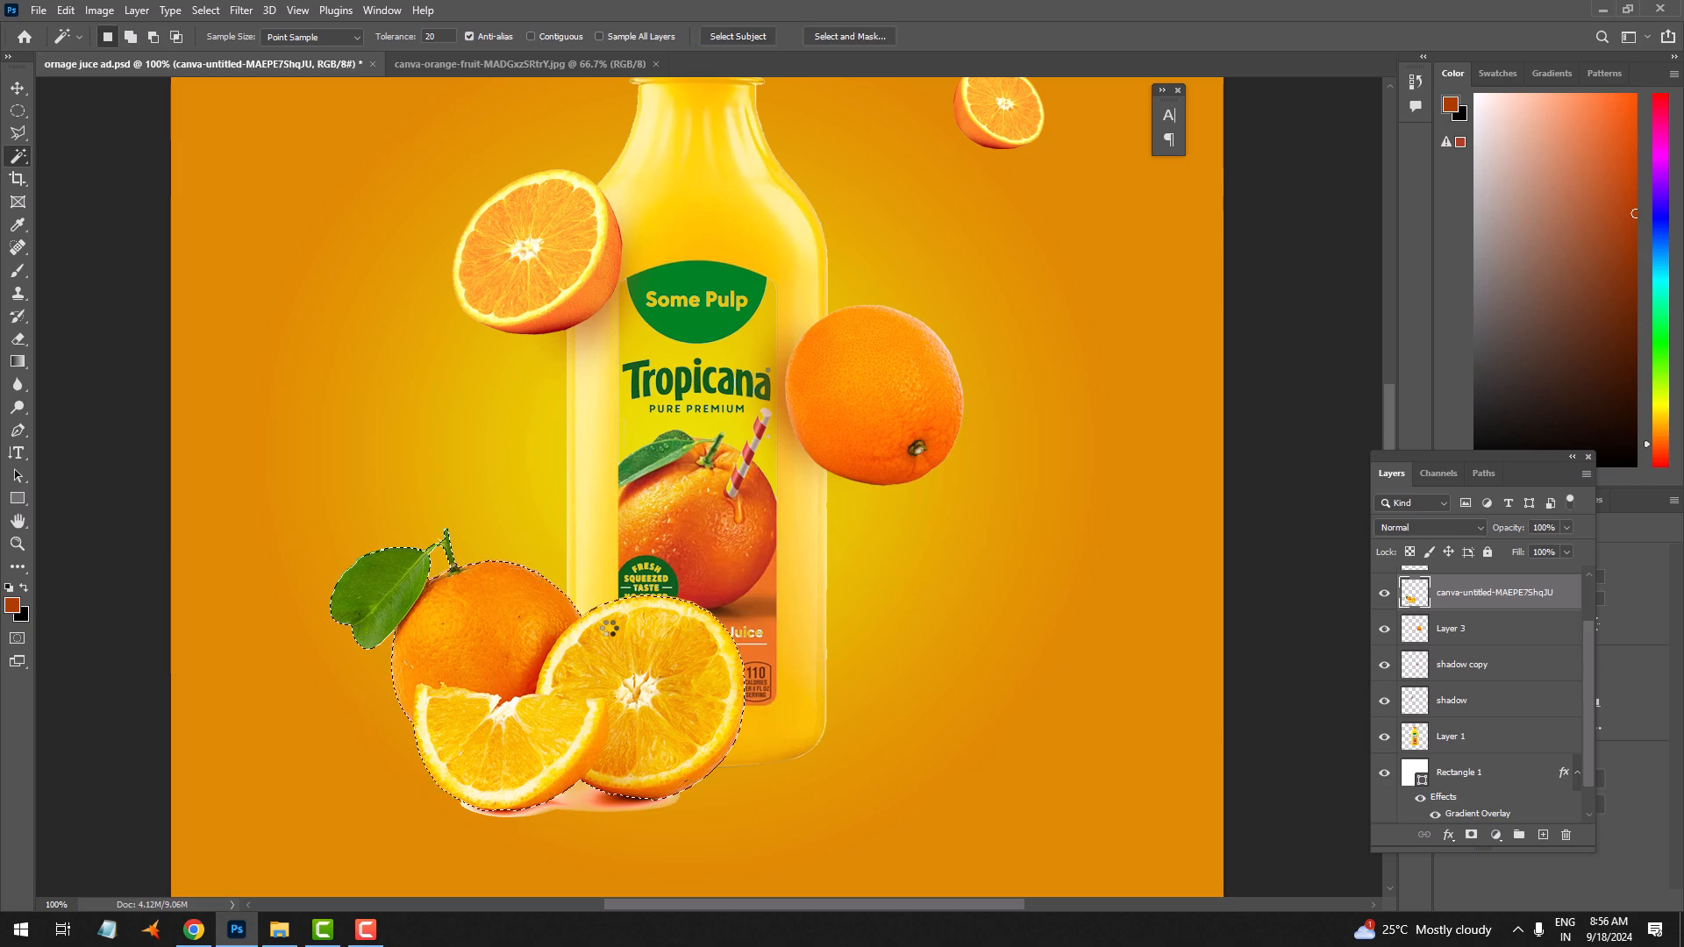
{"action": "key", "text": "m"}
{"action": "right_click", "coordinate": [481, 273]}
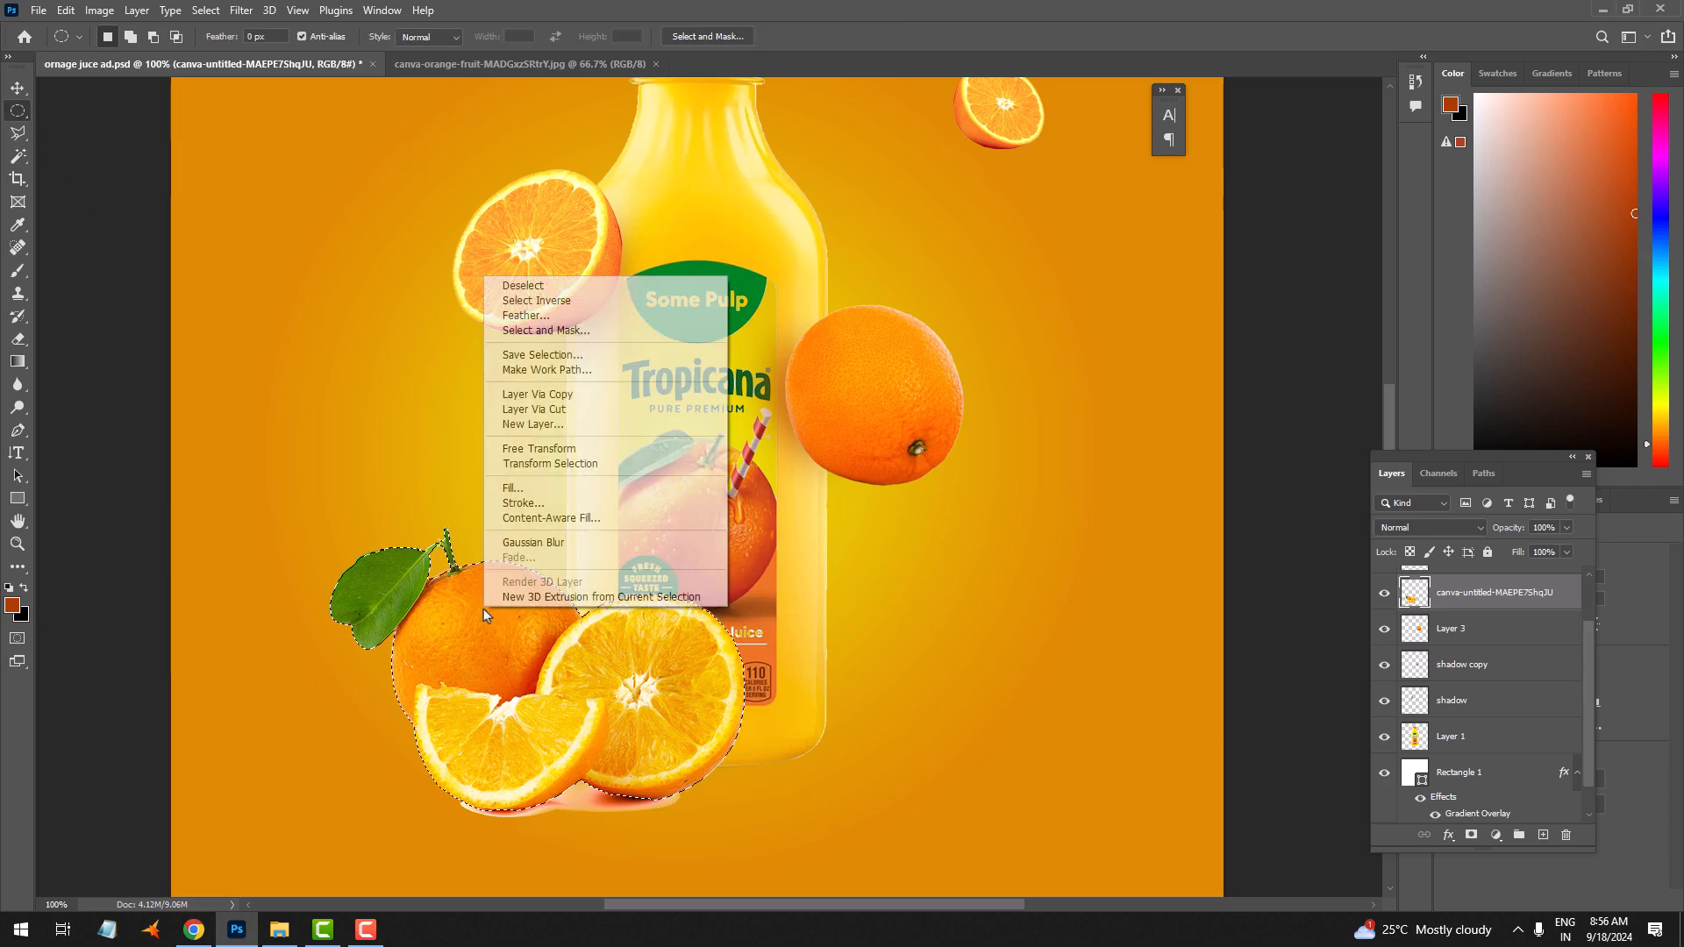
{"action": "left_click", "coordinate": [544, 300]}
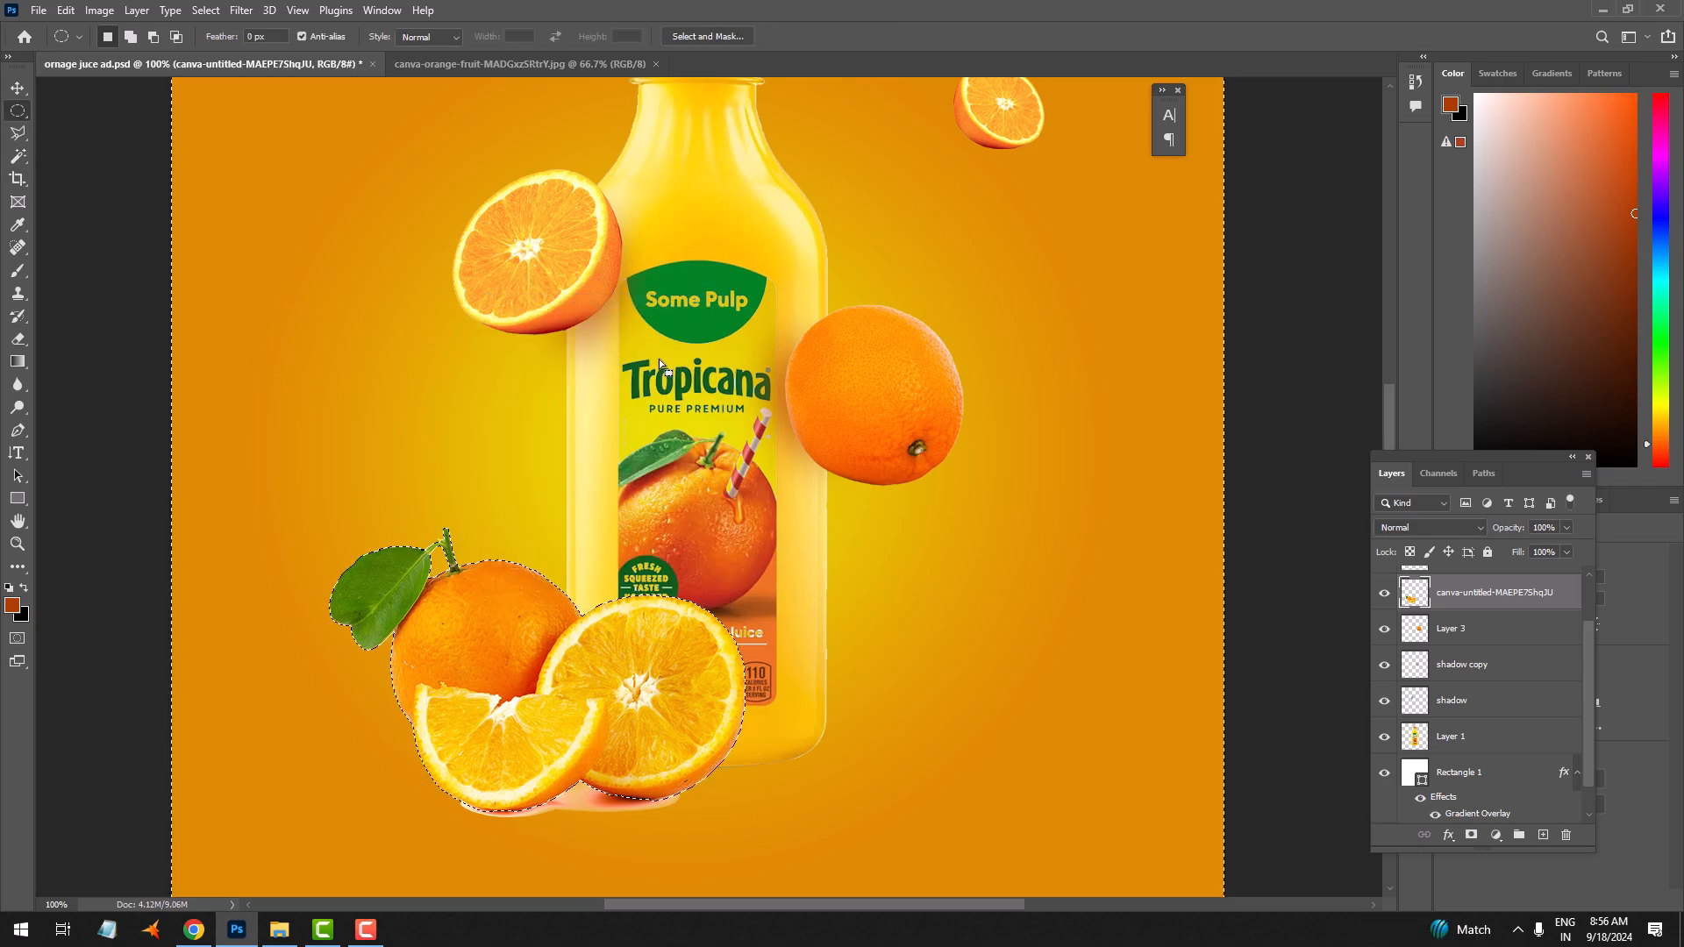
{"action": "left_click_drag", "start_coordinate": [617, 708], "coordinate": [734, 524]}
{"action": "scroll", "coordinate": [734, 524], "scroll_direction": "up", "scroll_amount": 5}
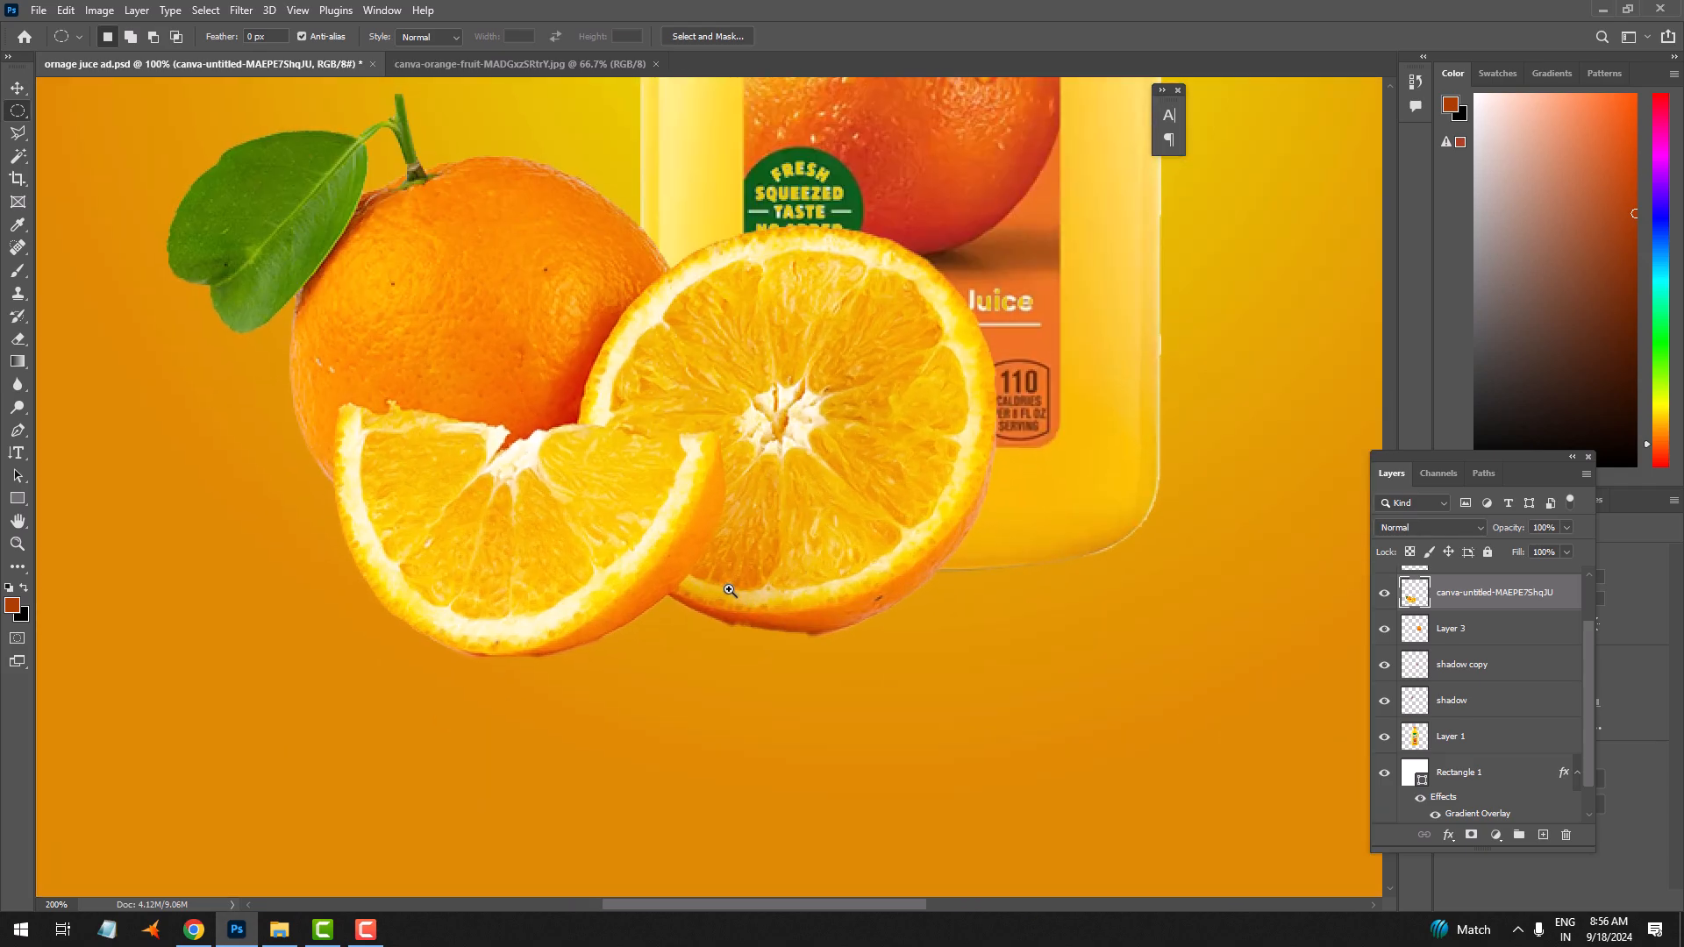
{"action": "scroll", "coordinate": [728, 469], "scroll_direction": "down", "scroll_amount": 5}
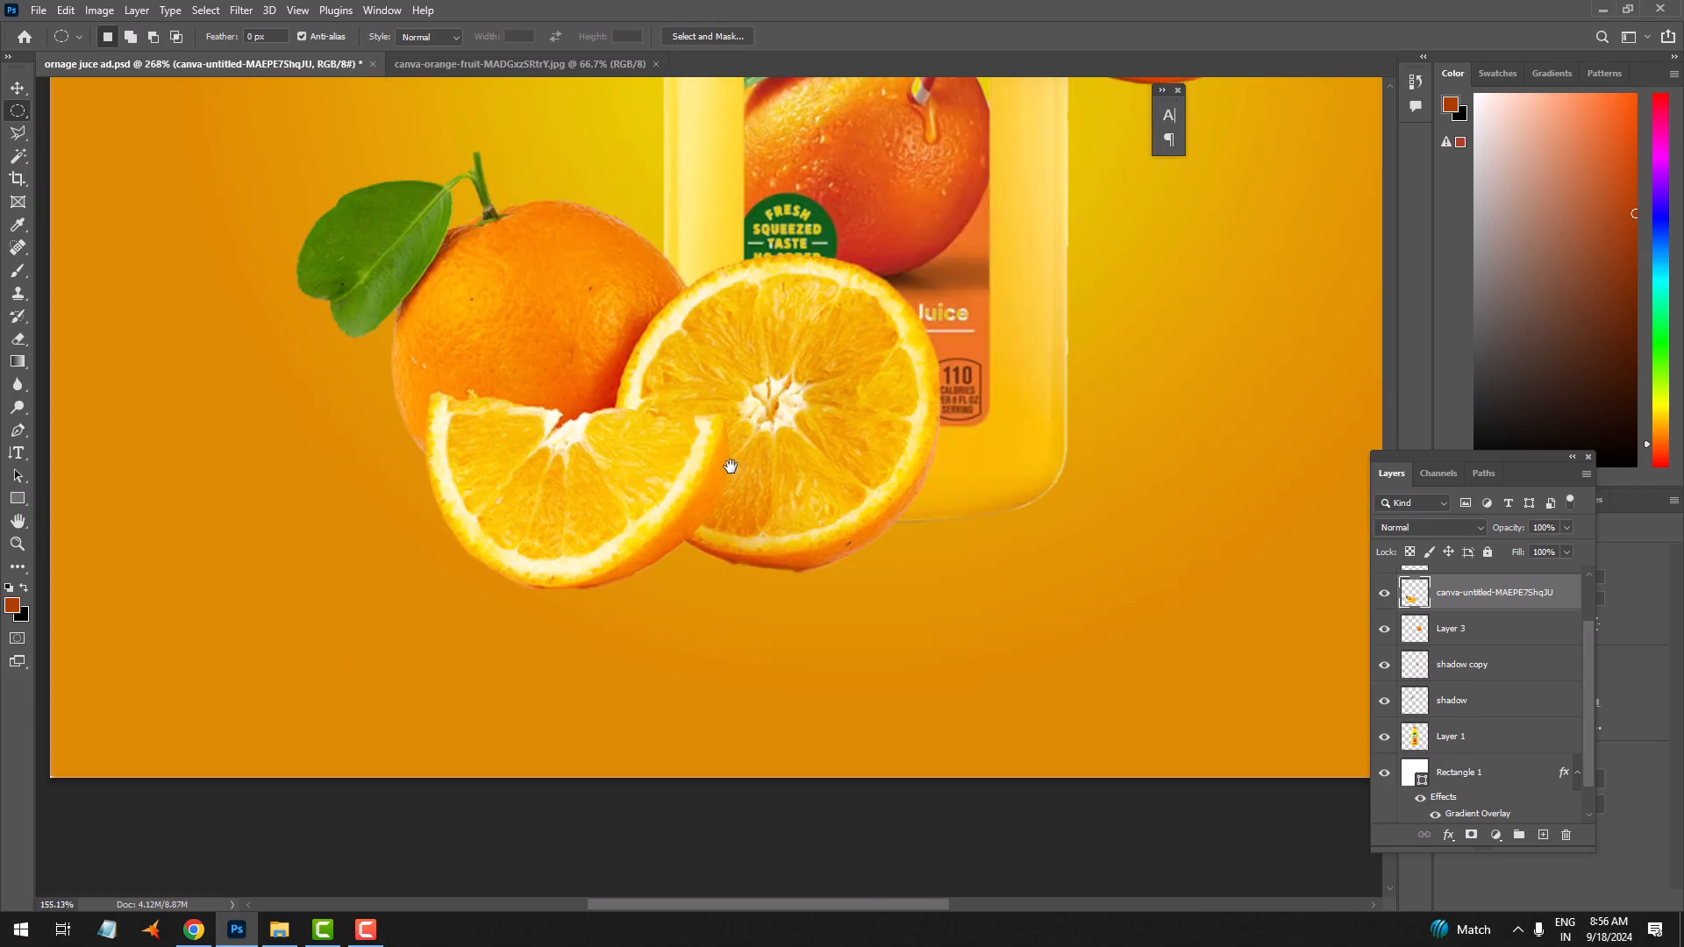
{"action": "scroll", "coordinate": [732, 461], "scroll_direction": "up", "scroll_amount": 2}
{"action": "scroll", "coordinate": [733, 478], "scroll_direction": "down", "scroll_amount": 3}
{"action": "left_click_drag", "start_coordinate": [770, 364], "coordinate": [762, 576]}
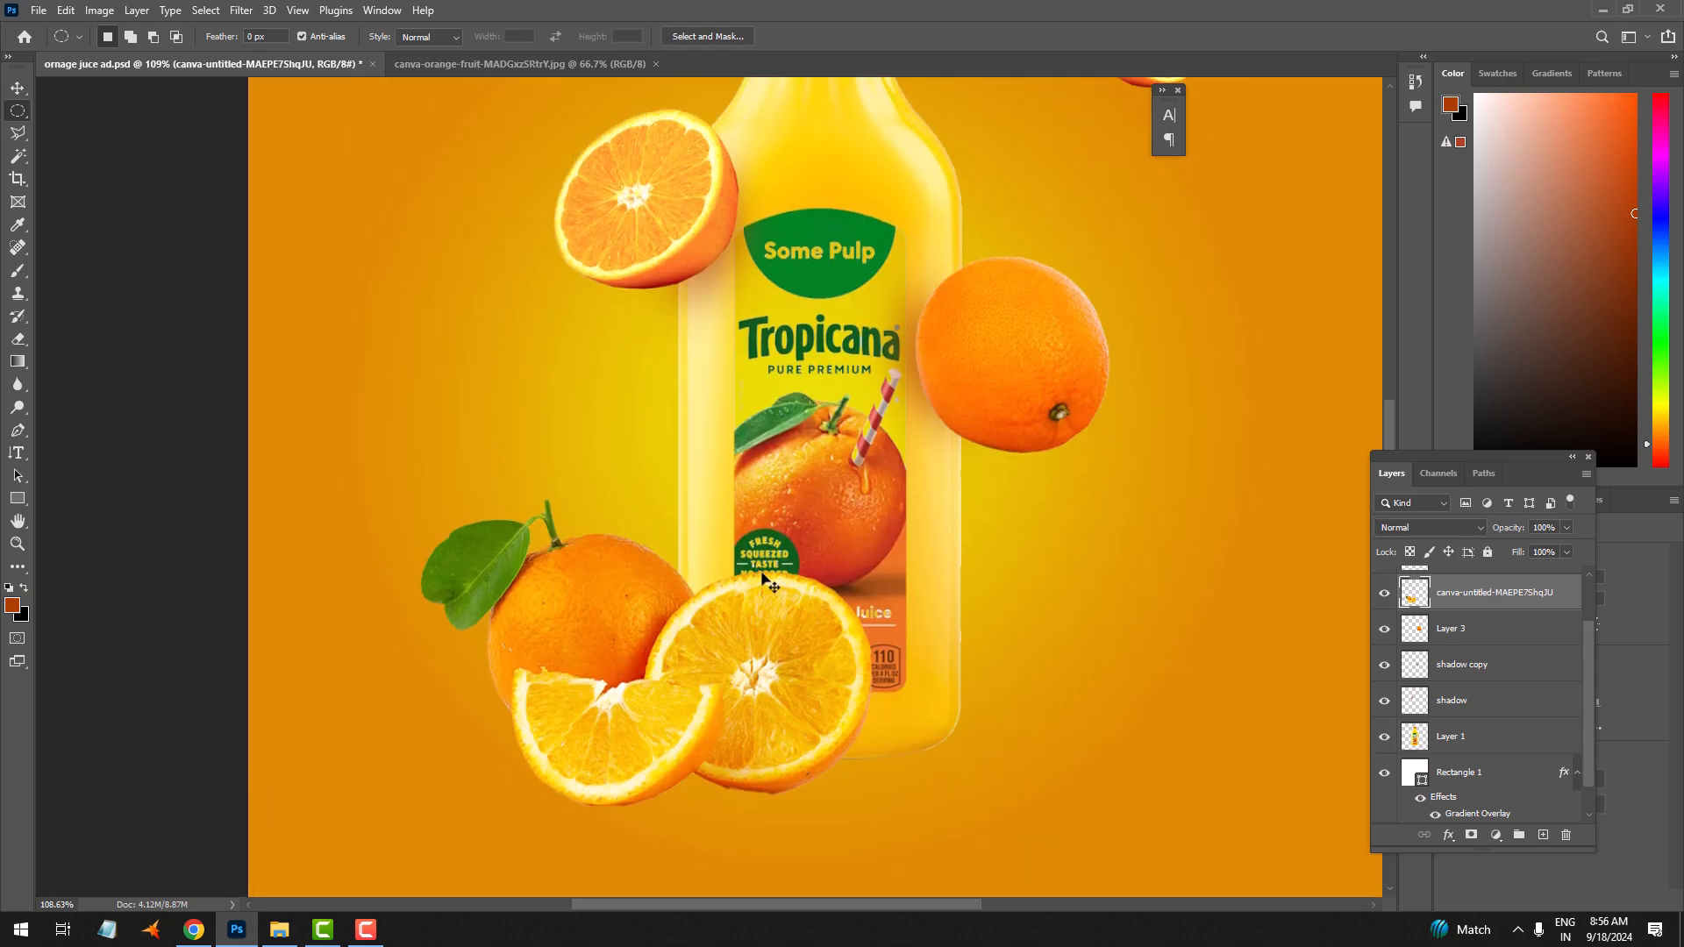
Duplicate the half orange's shadow, then rotate, flatten and position the copy as a ground shadow beneath the orange wedge
{"action": "key", "text": "v"}
{"action": "left_click_drag", "start_coordinate": [709, 267], "coordinate": [712, 797]}
{"action": "key", "text": "ctrl+t"}
{"action": "left_click_drag", "start_coordinate": [806, 621], "coordinate": [862, 865]}
{"action": "left_click_drag", "start_coordinate": [709, 754], "coordinate": [630, 741]}
{"action": "left_click_drag", "start_coordinate": [835, 798], "coordinate": [844, 760]}
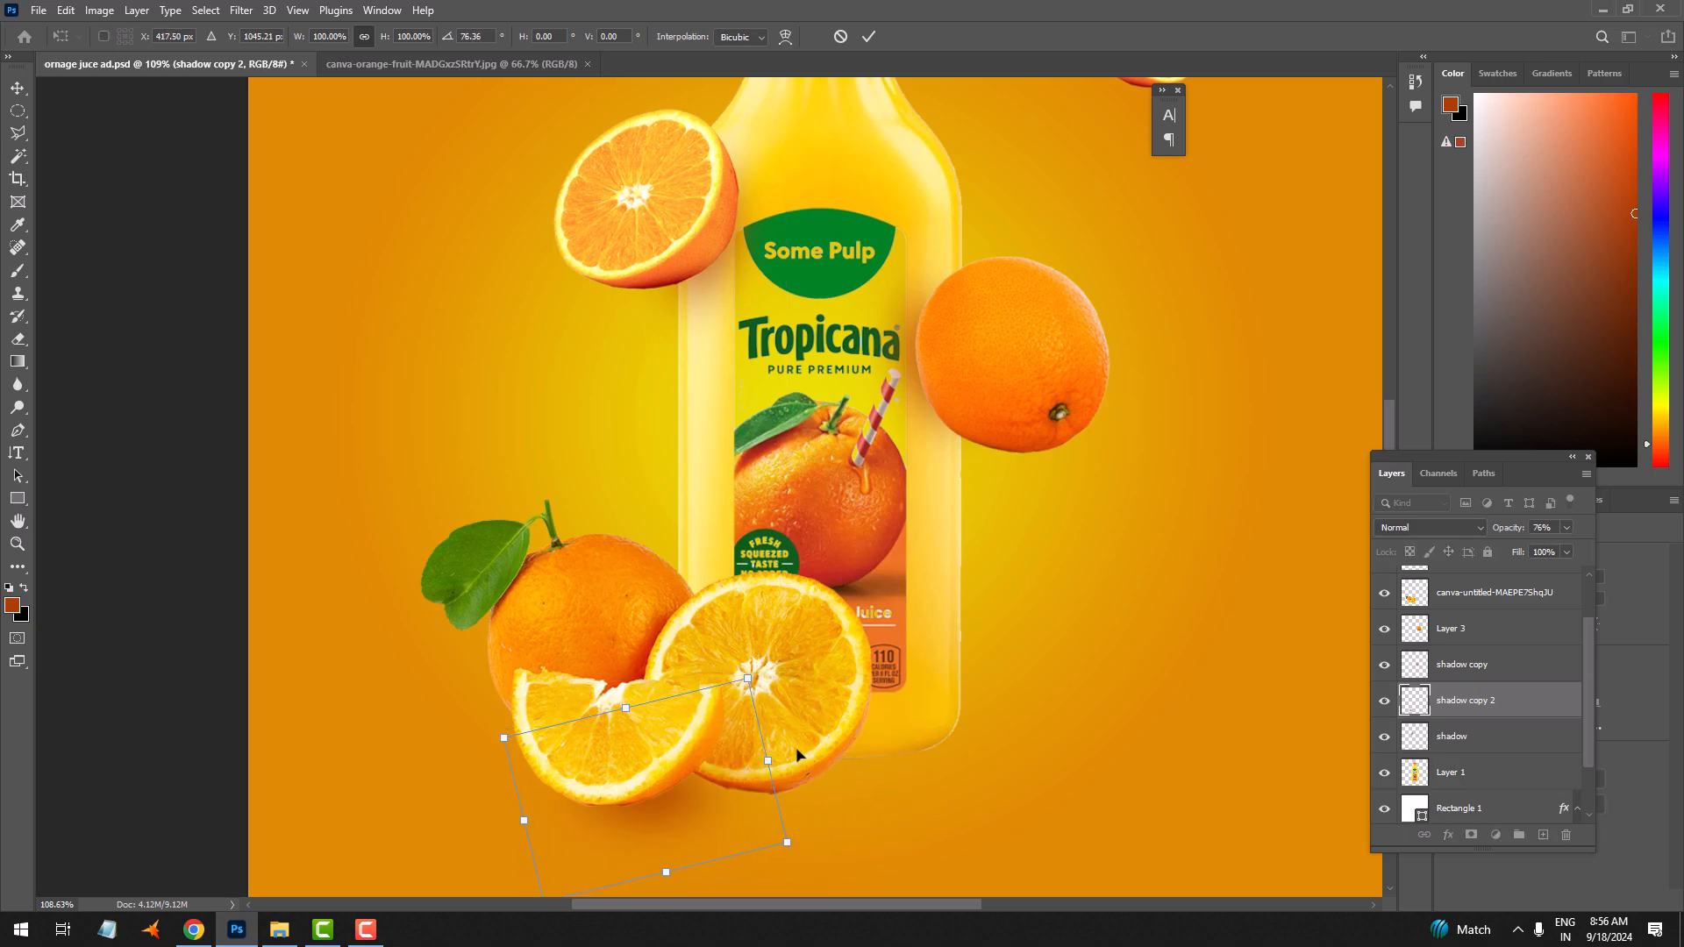
{"action": "left_click_drag", "start_coordinate": [628, 706], "coordinate": [666, 796]}
{"action": "mouse_move", "coordinate": [824, 850]}
{"action": "left_mouse_down"}
{"action": "mouse_move", "coordinate": [835, 884]}
{"action": "mouse_move", "coordinate": [845, 872]}
{"action": "left_mouse_up"}
{"action": "left_click_drag", "start_coordinate": [727, 820], "coordinate": [704, 778]}
{"action": "left_click_drag", "start_coordinate": [814, 833], "coordinate": [819, 833]}
{"action": "key", "text": "Return"}
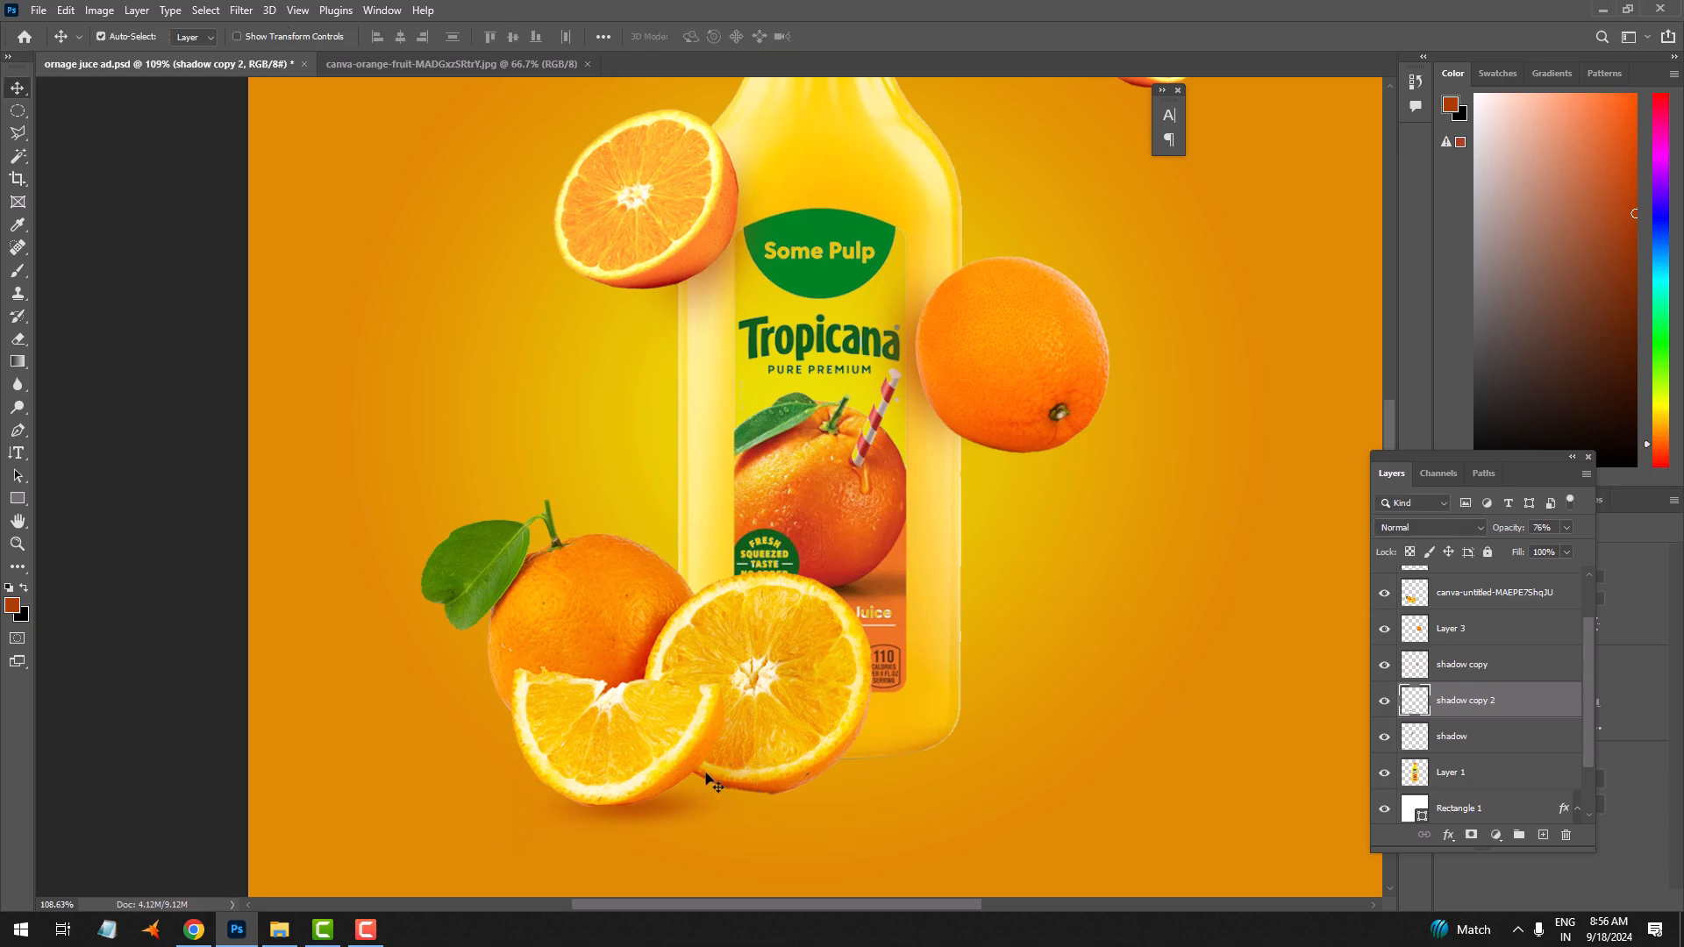
Darken the wedge's ground shadow with Brightness/Contrast, using the legacy mode and a brightness of -41
{"action": "left_click", "coordinate": [100, 13]}
{"action": "mouse_move", "coordinate": [226, 57]}
{"action": "left_click", "coordinate": [316, 54]}
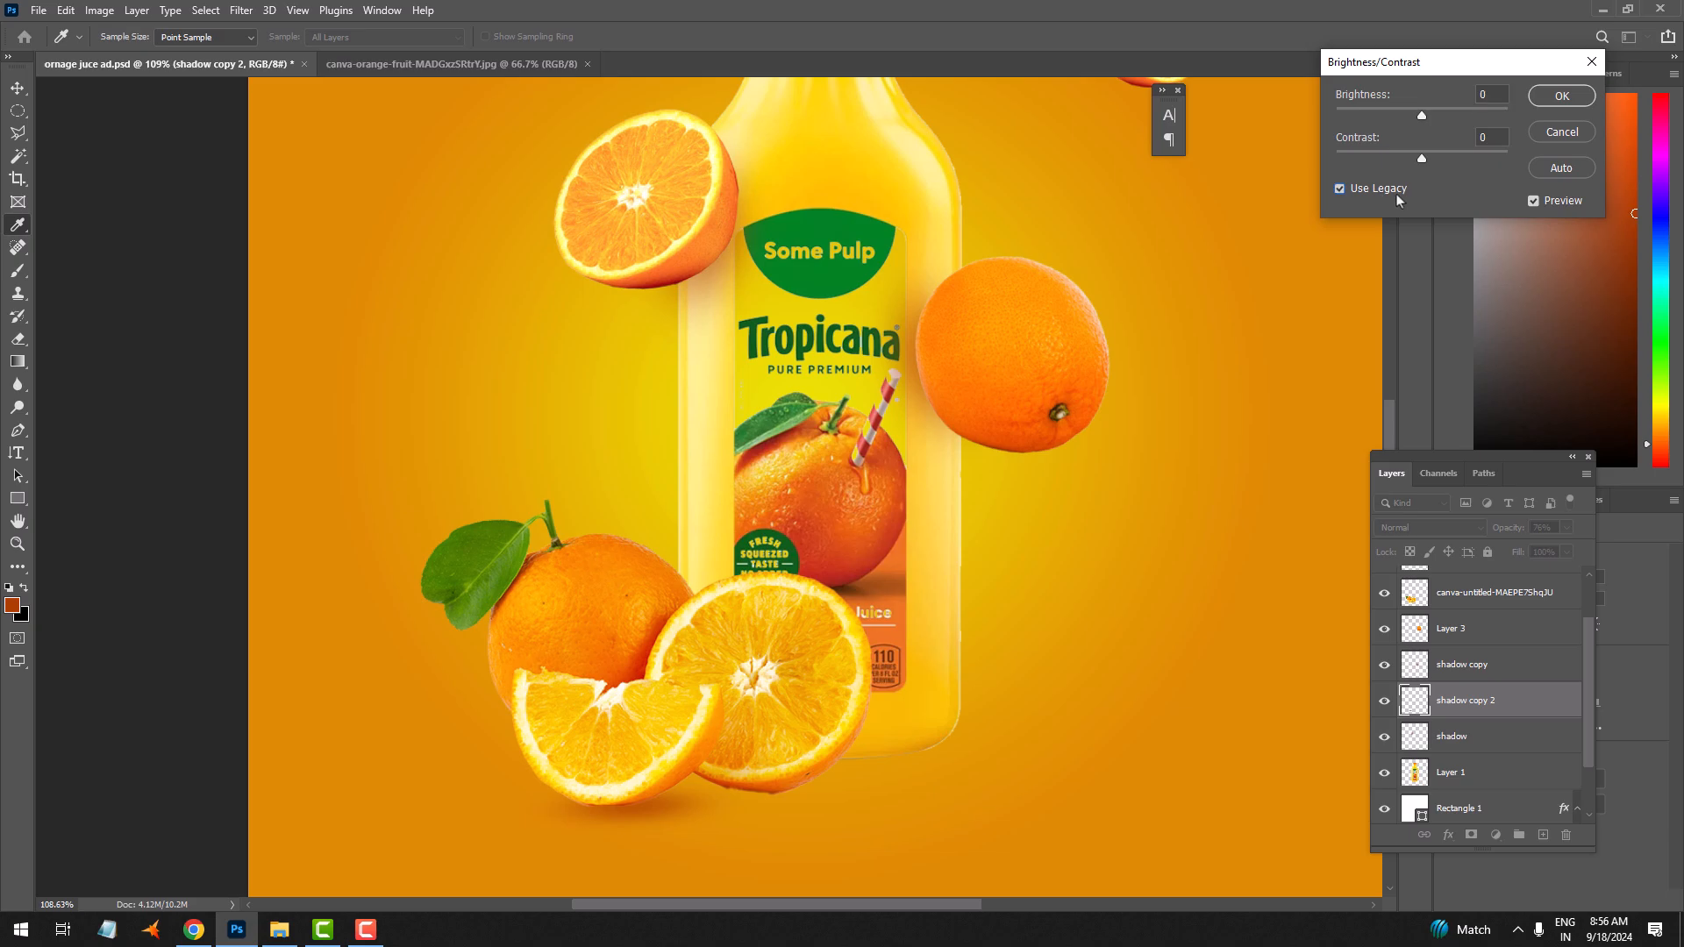
{"action": "left_click_drag", "start_coordinate": [1417, 124], "coordinate": [1393, 125]}
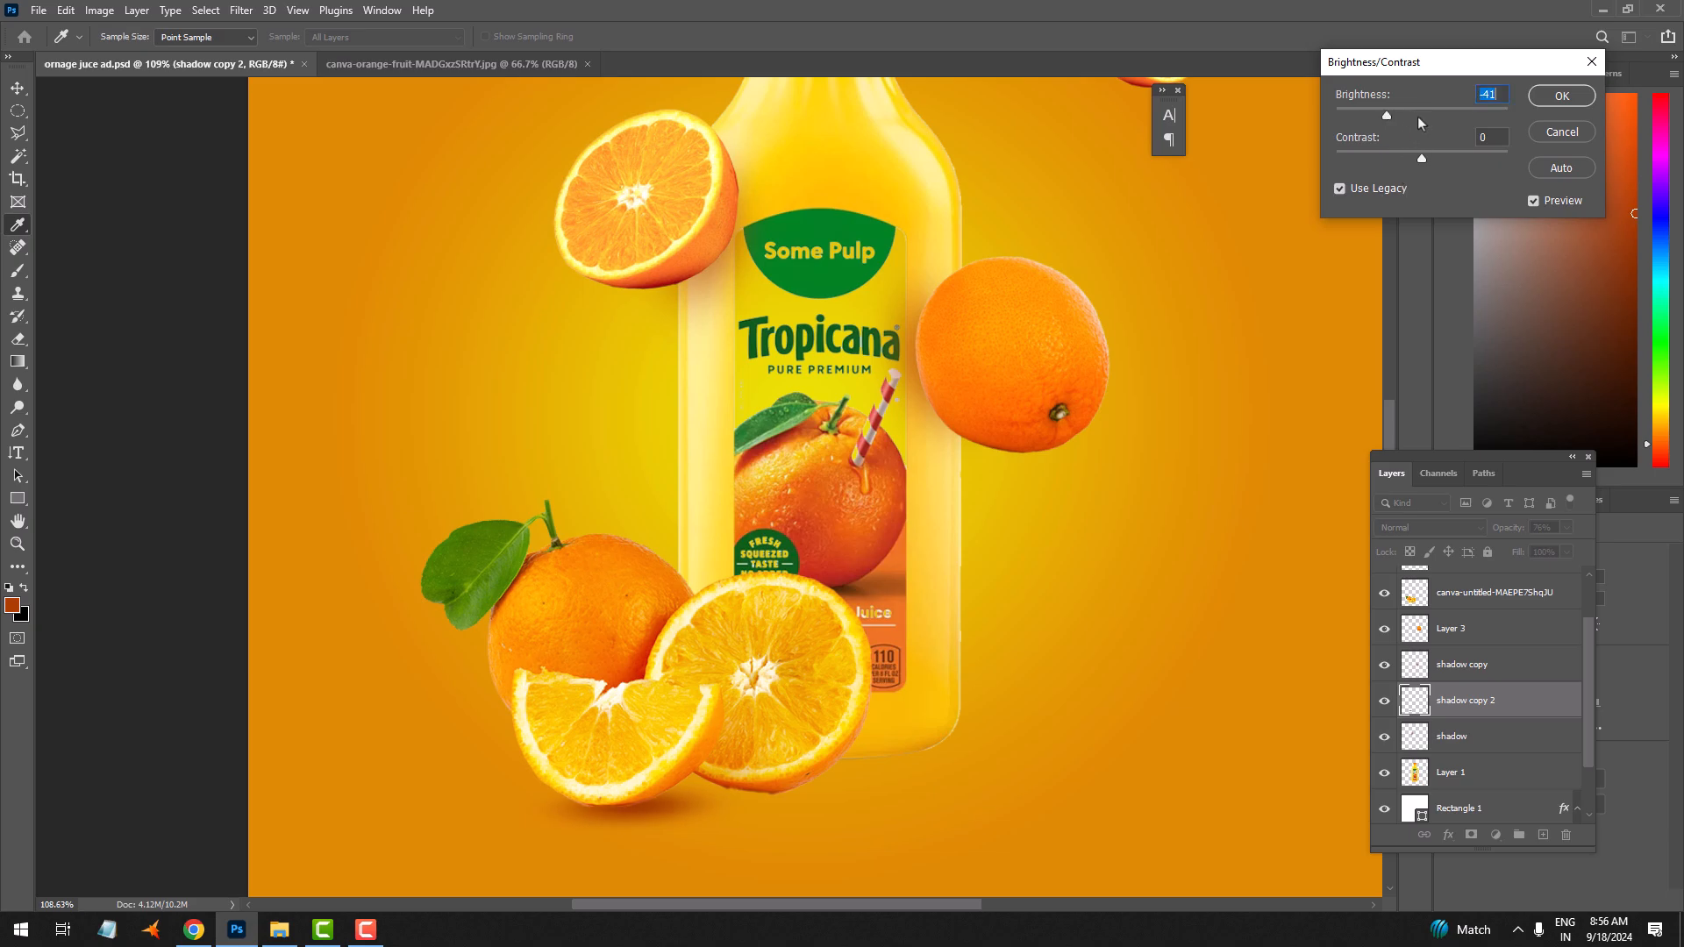
{"action": "left_click", "coordinate": [1547, 104]}
Copy the ground shadow beneath the round orange slice and the bottle's base, stretching the bottle's copy to about 181% width
{"action": "left_click_drag", "start_coordinate": [664, 811], "coordinate": [820, 772]}
{"action": "key", "text": "ctrl+t"}
{"action": "left_click_drag", "start_coordinate": [968, 766], "coordinate": [1226, 780]}
{"action": "left_click_drag", "start_coordinate": [884, 750], "coordinate": [777, 747]}
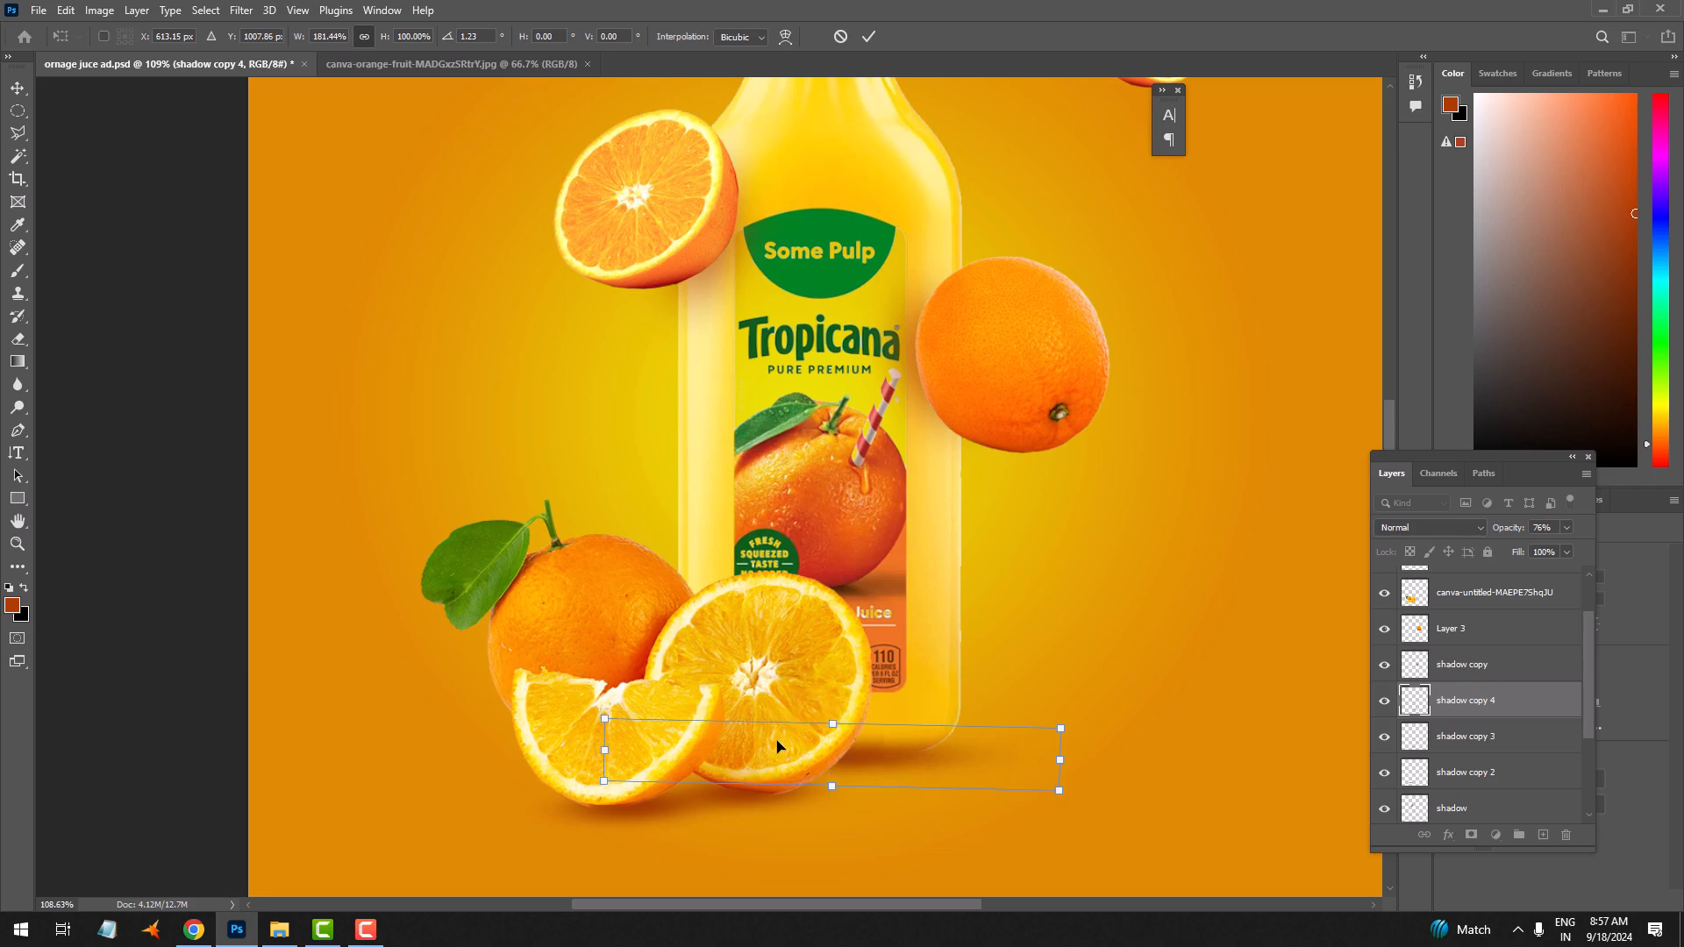
{"action": "key", "text": "Return"}
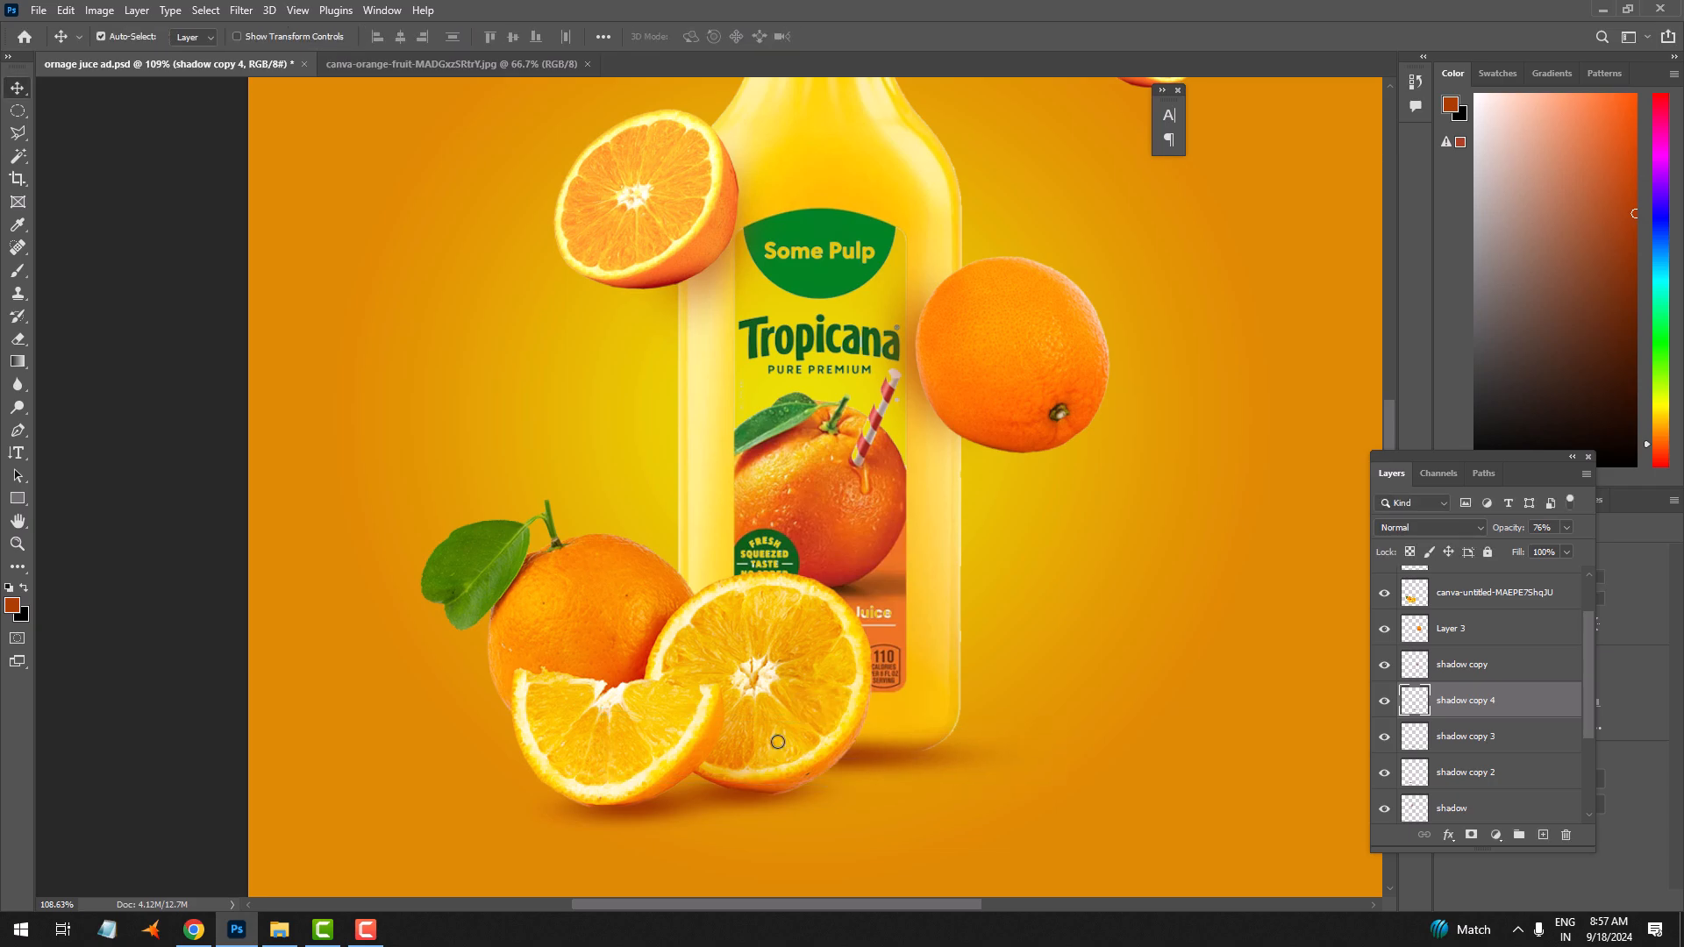
Move the bottle's ground shadow layer beneath the bottle layer, directly above the background rectangle
{"action": "left_click_drag", "start_coordinate": [1480, 452], "coordinate": [1349, 186]}
{"action": "left_click_drag", "start_coordinate": [1458, 572], "coordinate": [1477, 740]}
{"action": "left_click_drag", "start_coordinate": [1335, 453], "coordinate": [1315, 619]}
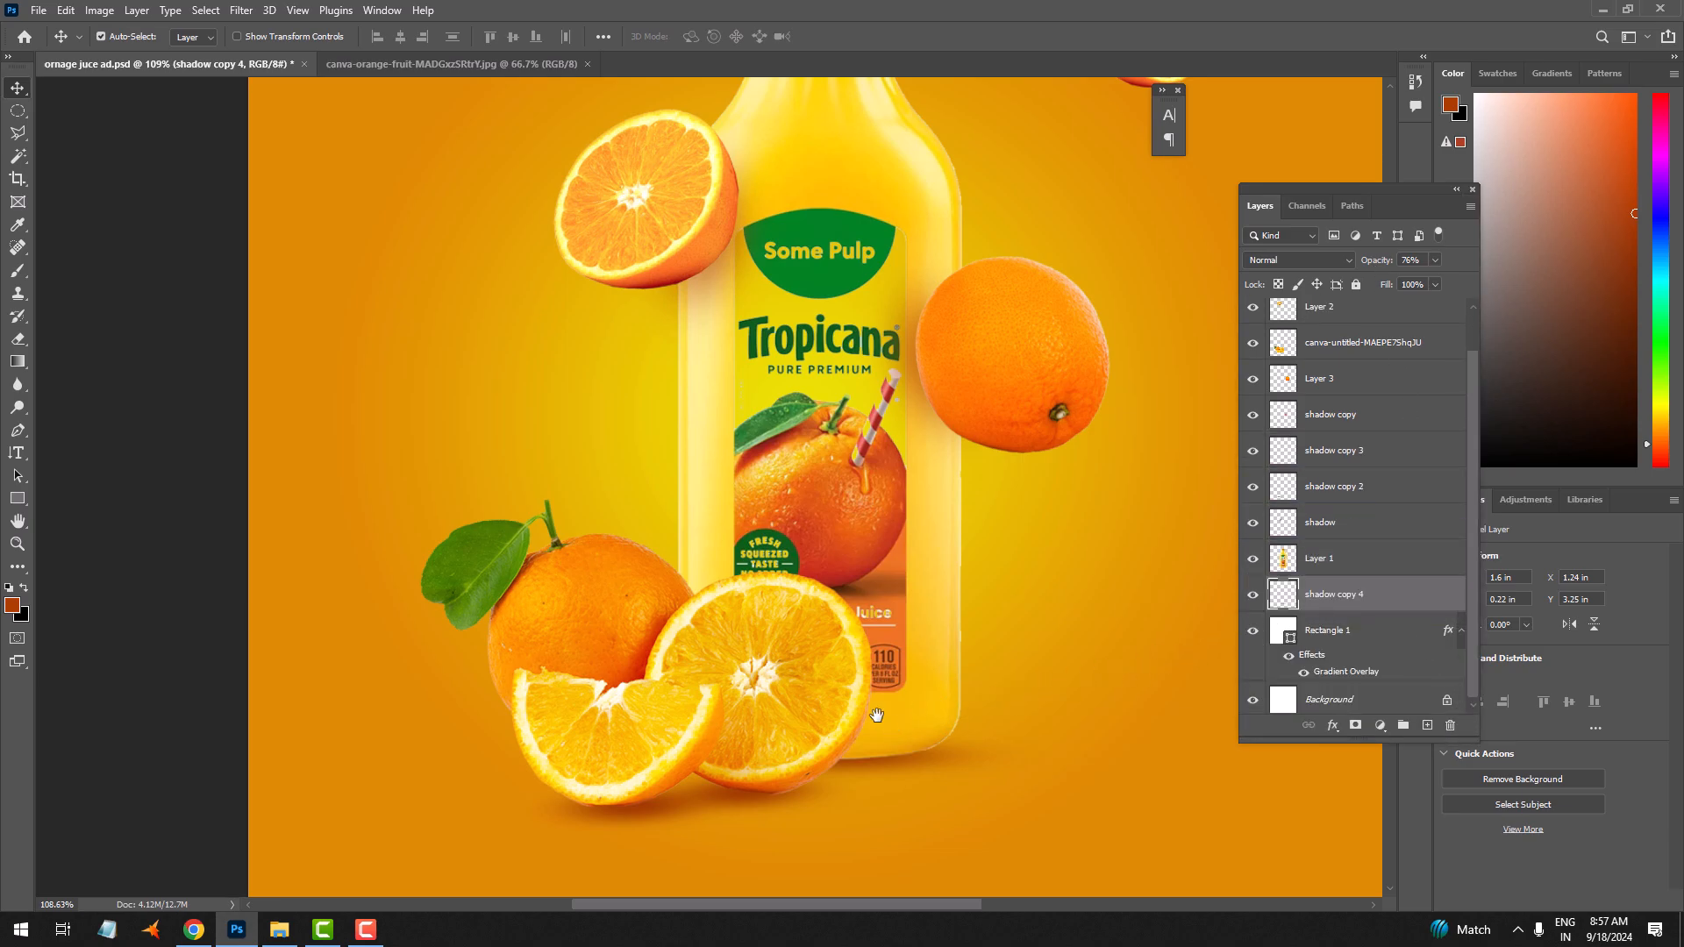
{"action": "scroll", "coordinate": [880, 721], "scroll_direction": "down", "scroll_amount": 3}
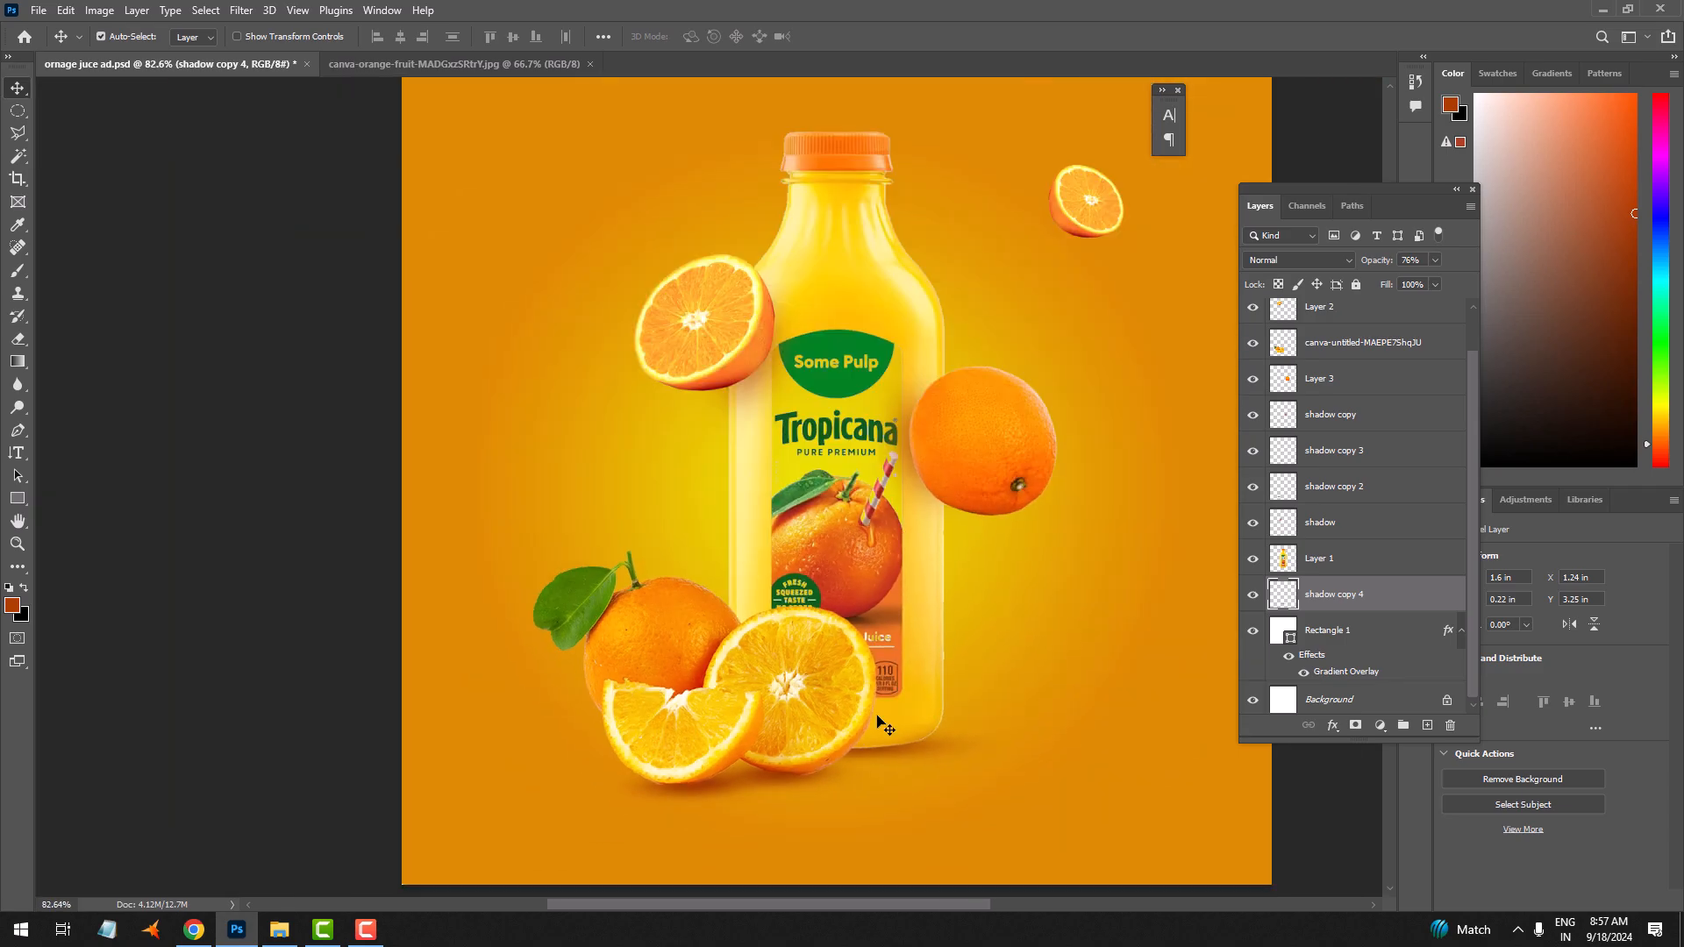
Darken the bottle's ground shadow with Brightness/Contrast, using the legacy mode and a brightness of about -53
{"action": "left_click", "coordinate": [99, 9]}
{"action": "mouse_move", "coordinate": [149, 52]}
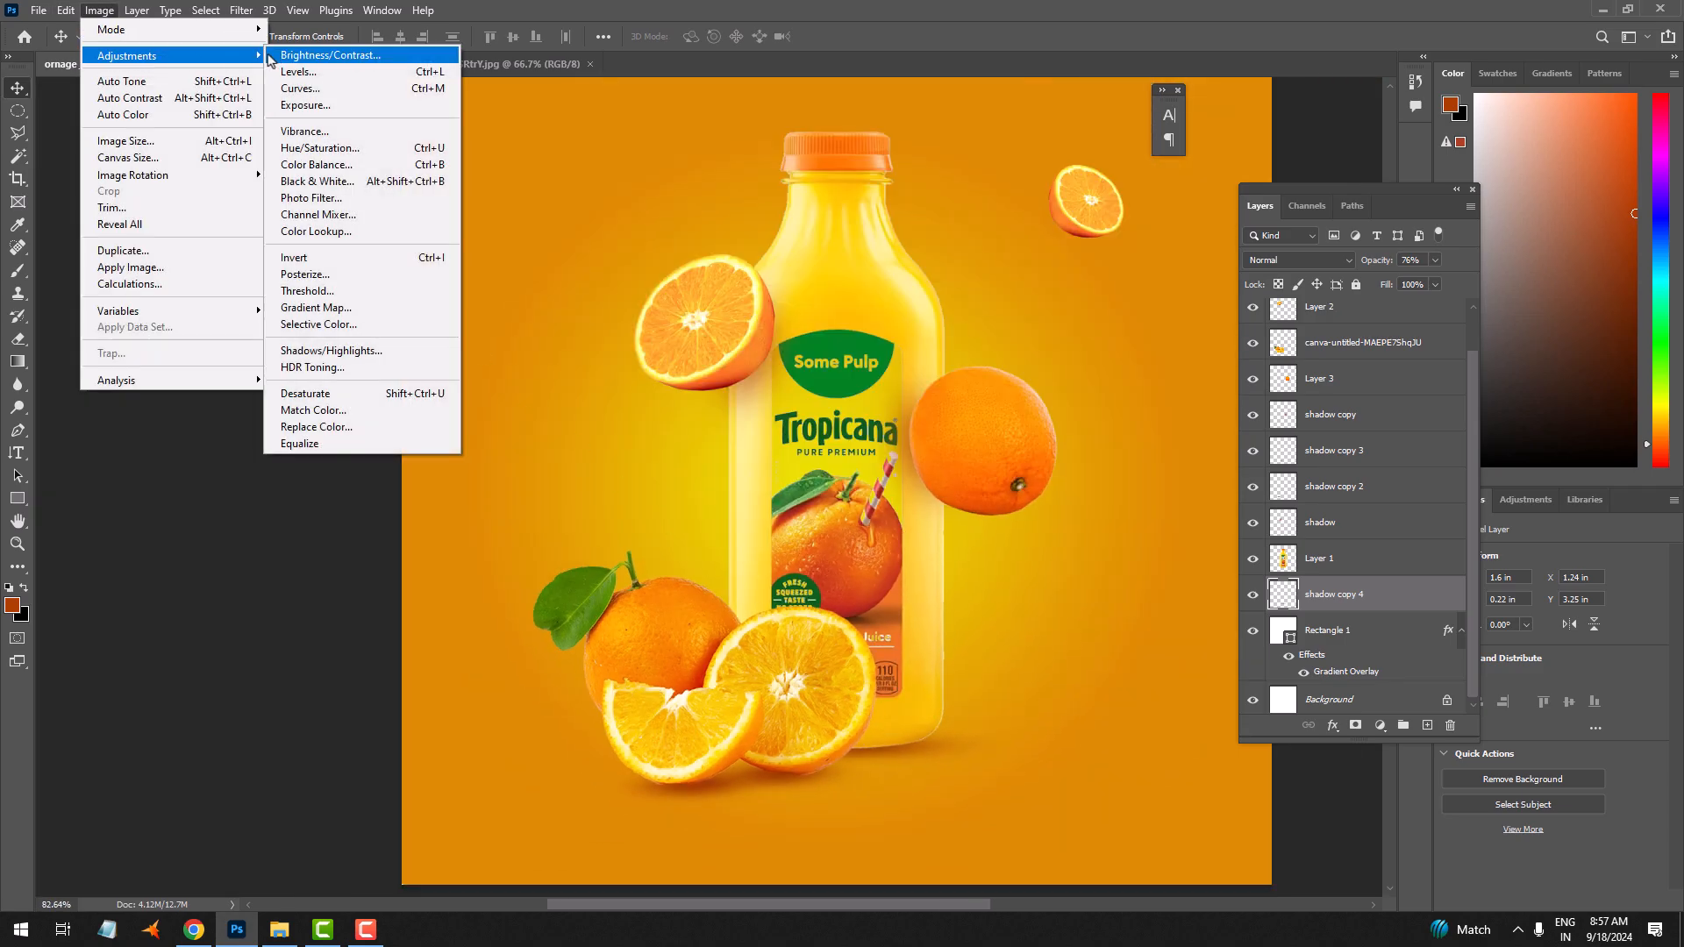
{"action": "left_click", "coordinate": [300, 51]}
{"action": "left_click", "coordinate": [1414, 192]}
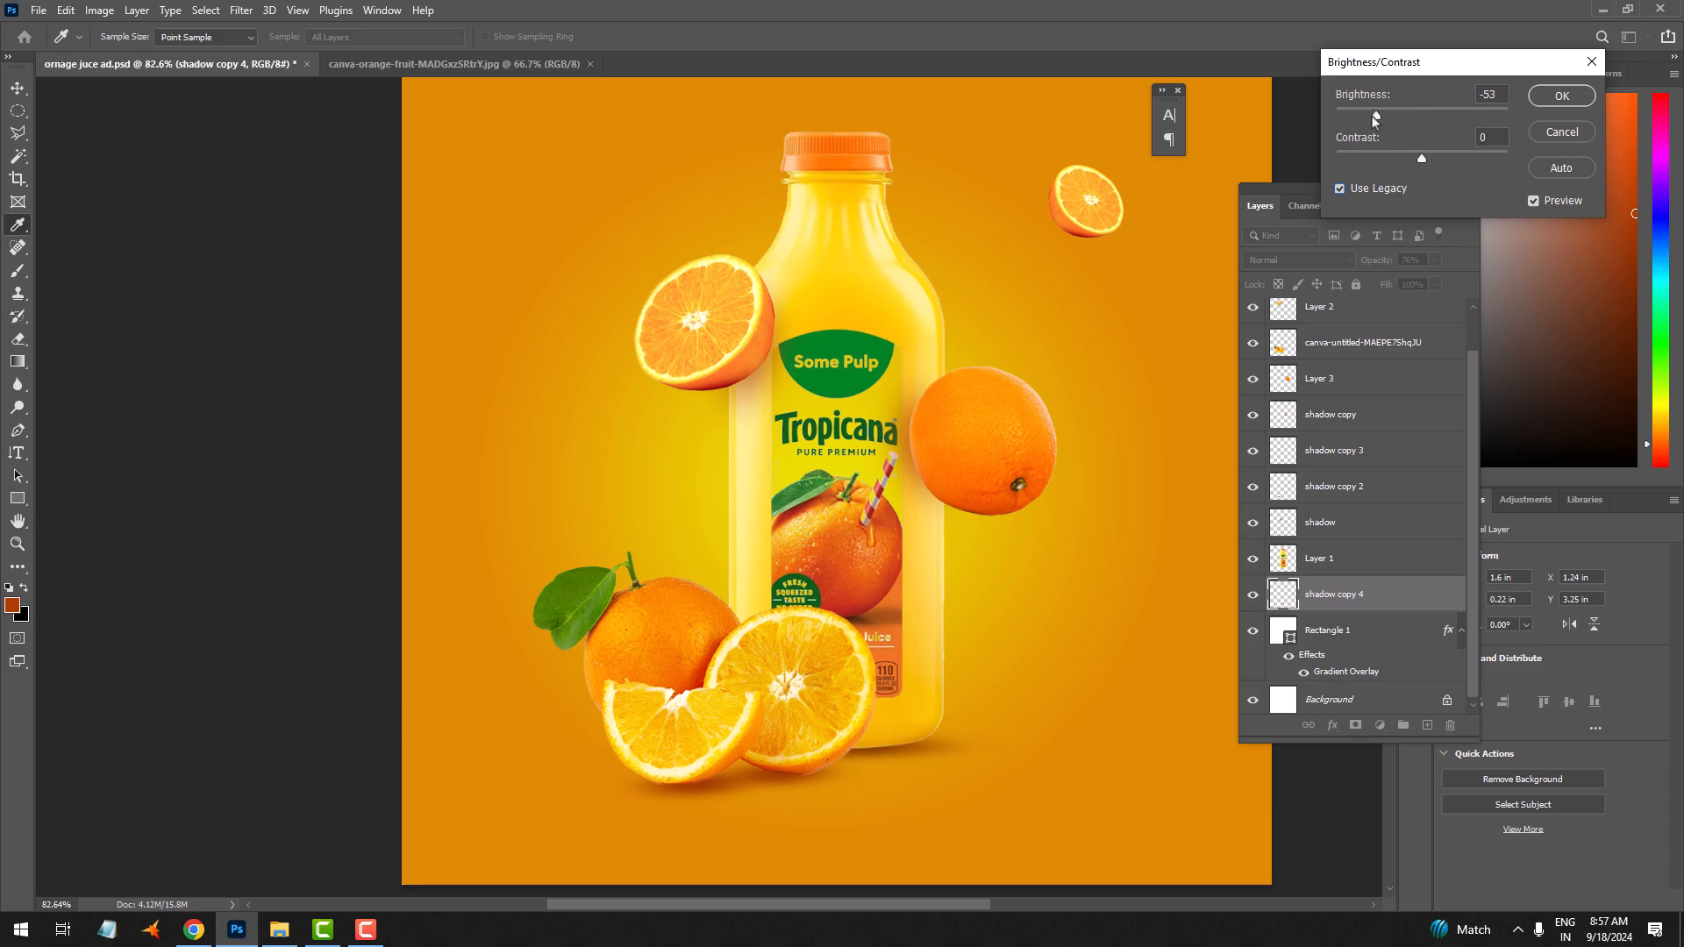
{"action": "left_click", "coordinate": [1562, 96]}
{"action": "left_click_drag", "start_coordinate": [1301, 186], "coordinate": [1414, 260]}
{"action": "scroll", "coordinate": [995, 331], "scroll_direction": "down", "scroll_amount": 1}
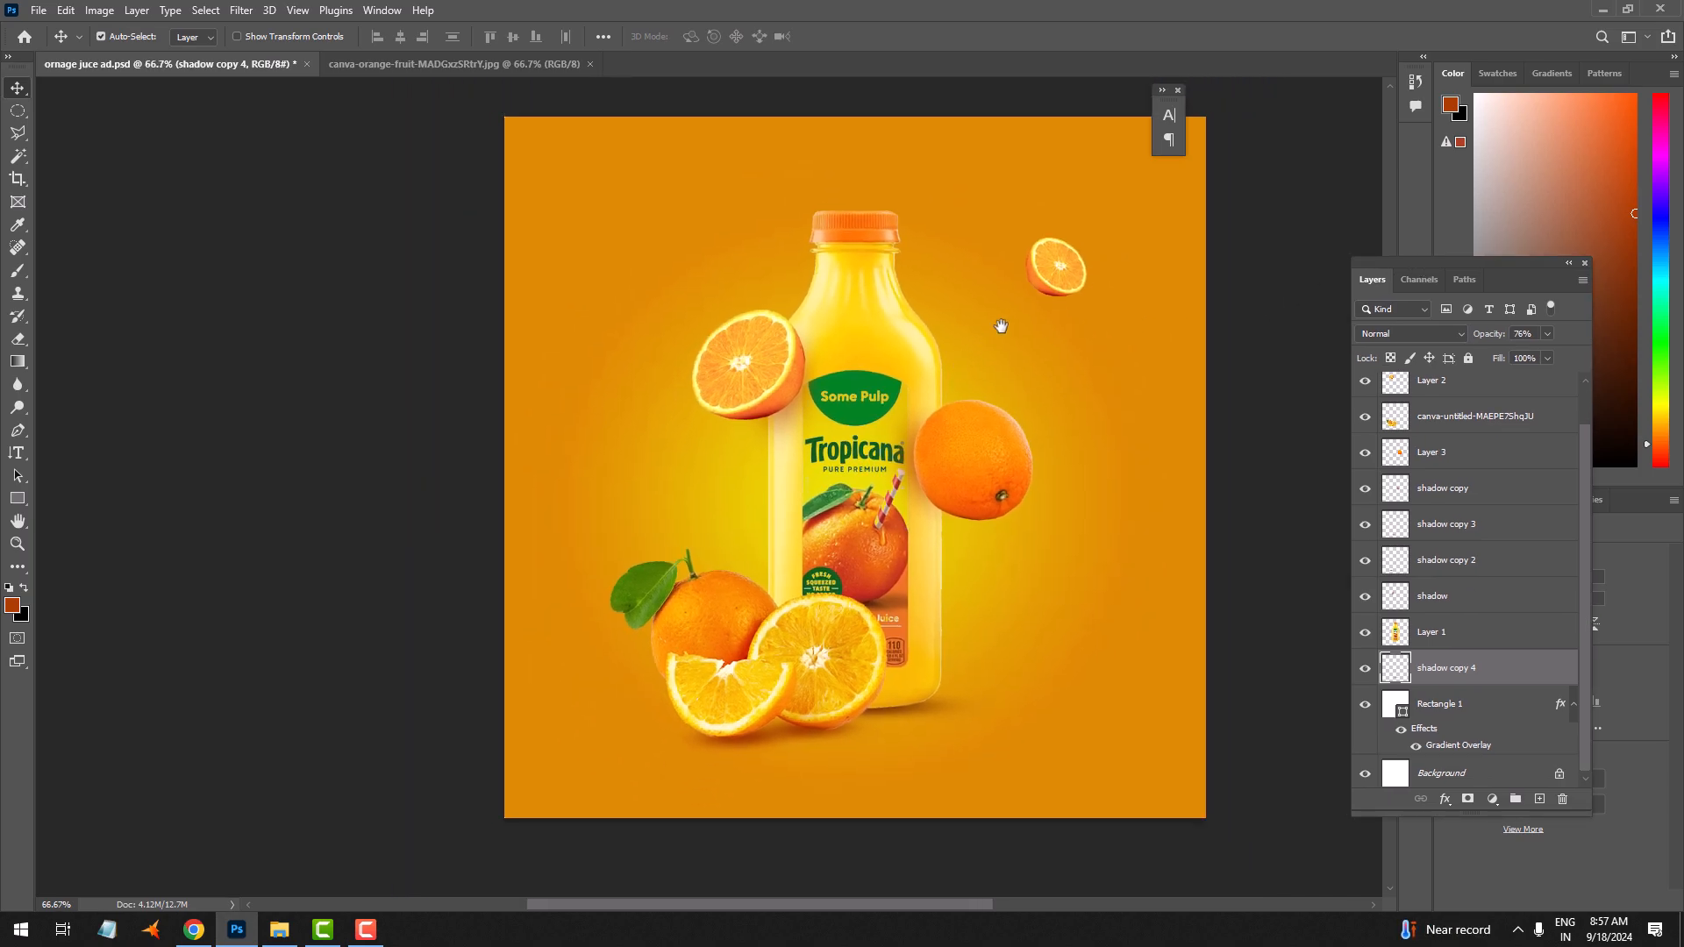
Move the small floating half orange slightly closer to the bottle cap and save the document
{"action": "left_click_drag", "start_coordinate": [1072, 265], "coordinate": [1031, 259]}
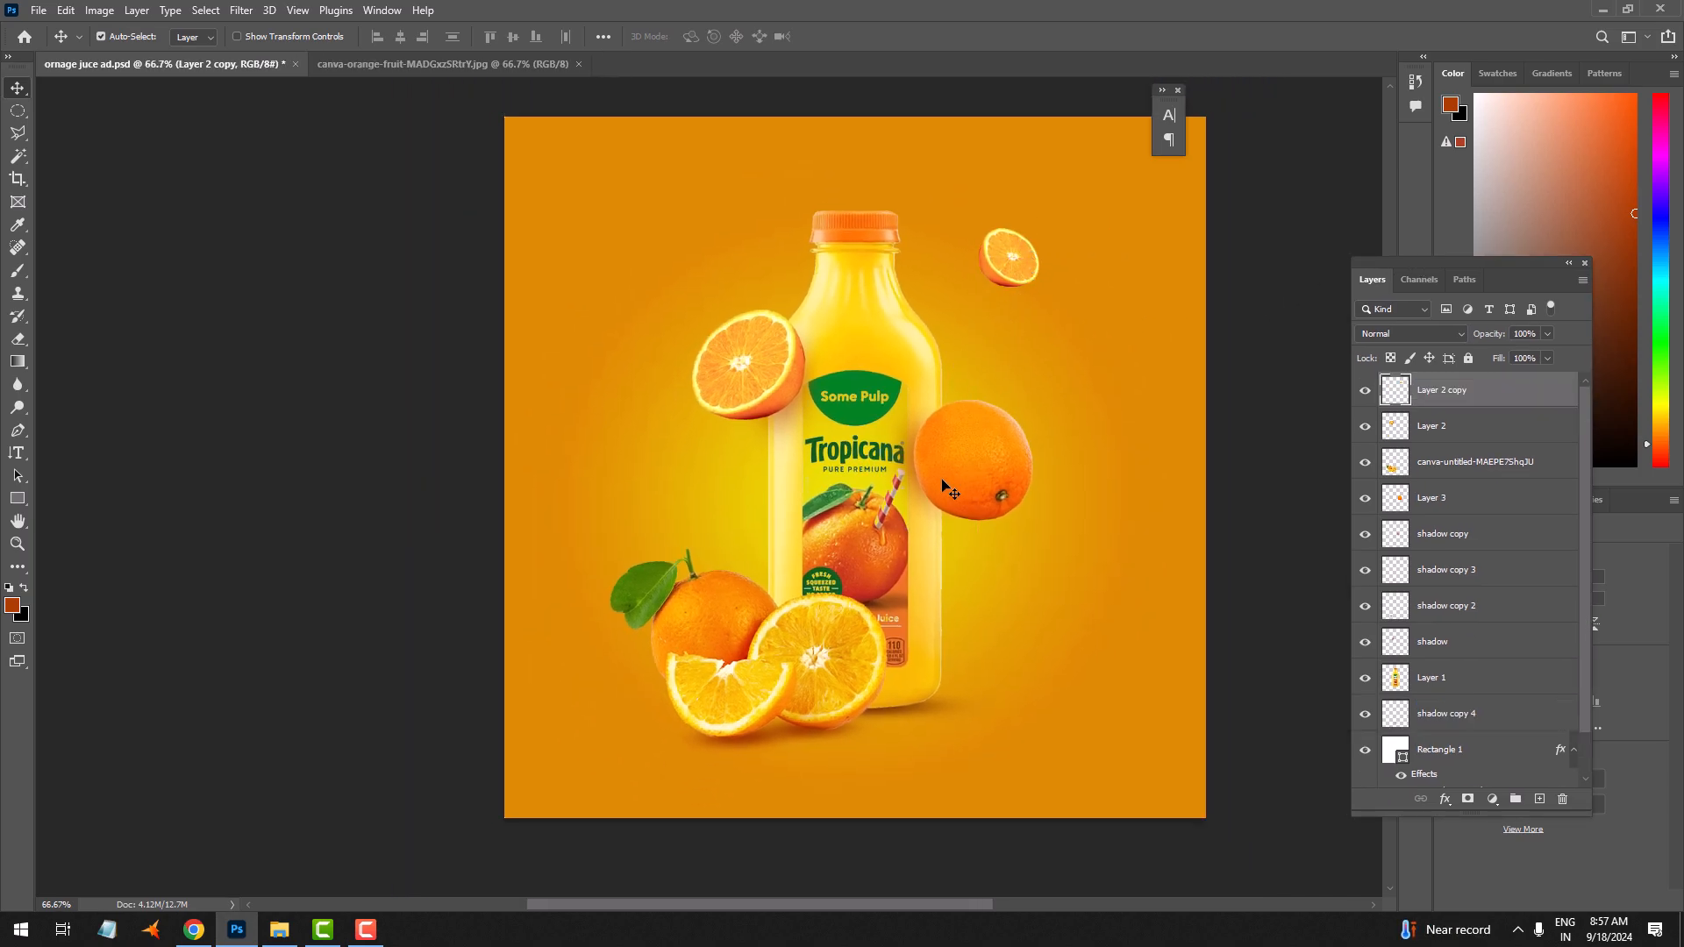
{"action": "key", "text": "ctrl+s"}
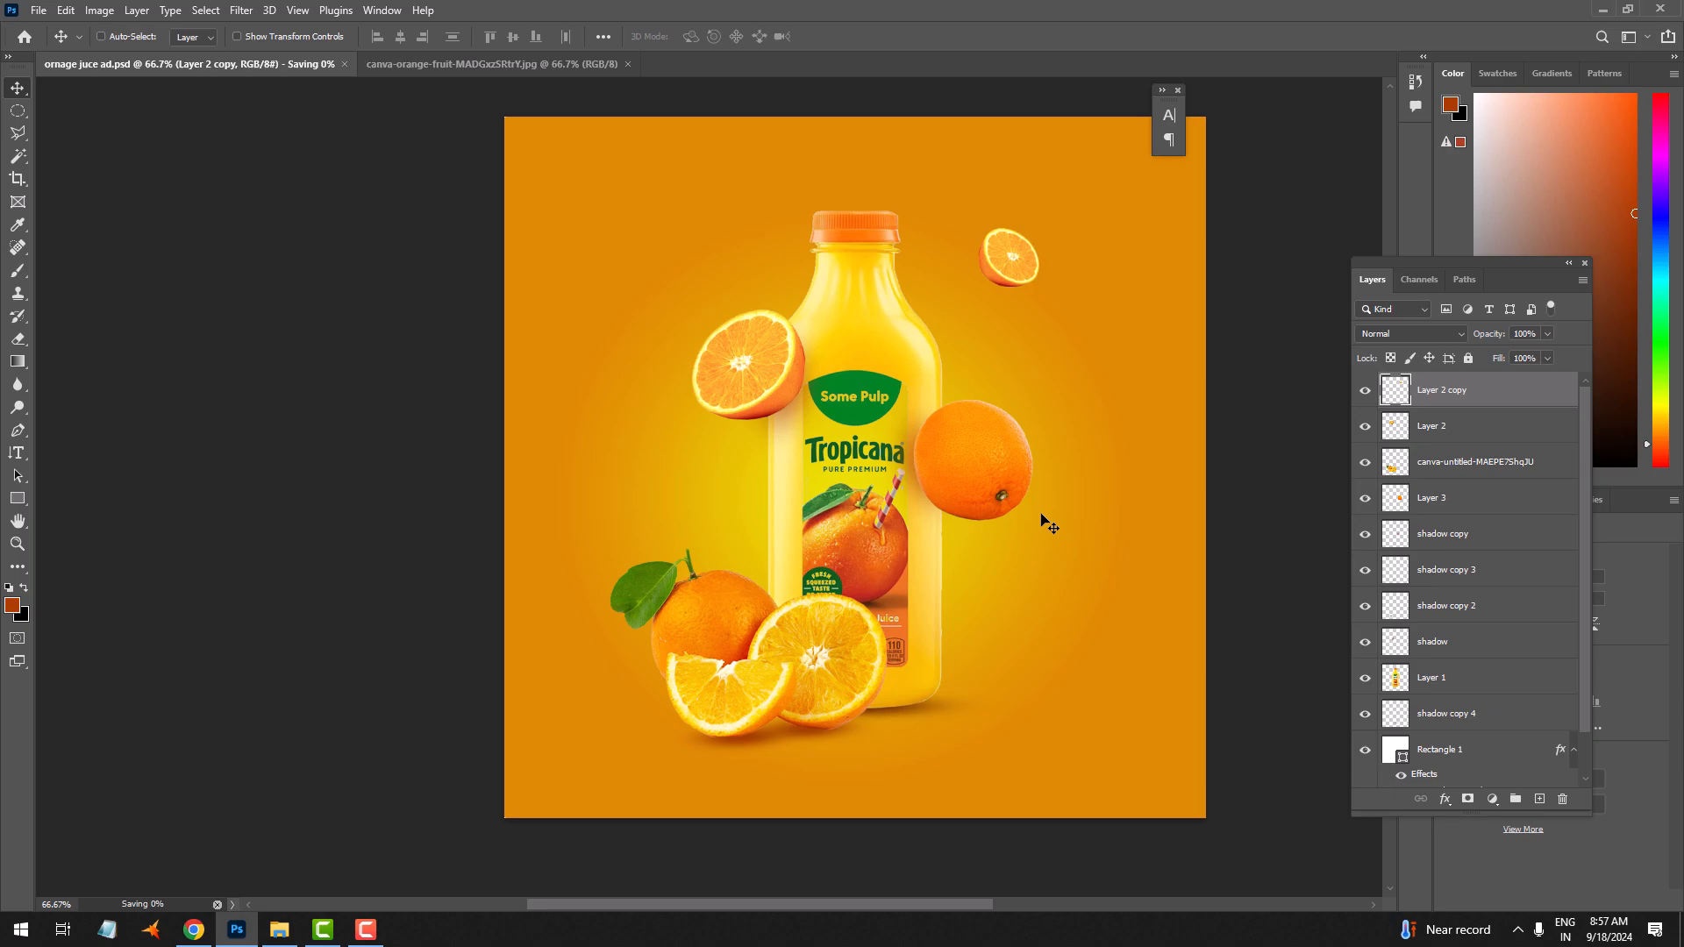
{"action": "scroll", "coordinate": [1044, 522], "scroll_direction": "up", "scroll_amount": 1}
{"action": "scroll", "coordinate": [1449, 697], "scroll_direction": "down", "scroll_amount": 1}
Change the first colour stop of the background rectangle's gradient overlay to light green bcf54f
{"action": "scroll", "coordinate": [1450, 697], "scroll_direction": "down", "scroll_amount": 2}
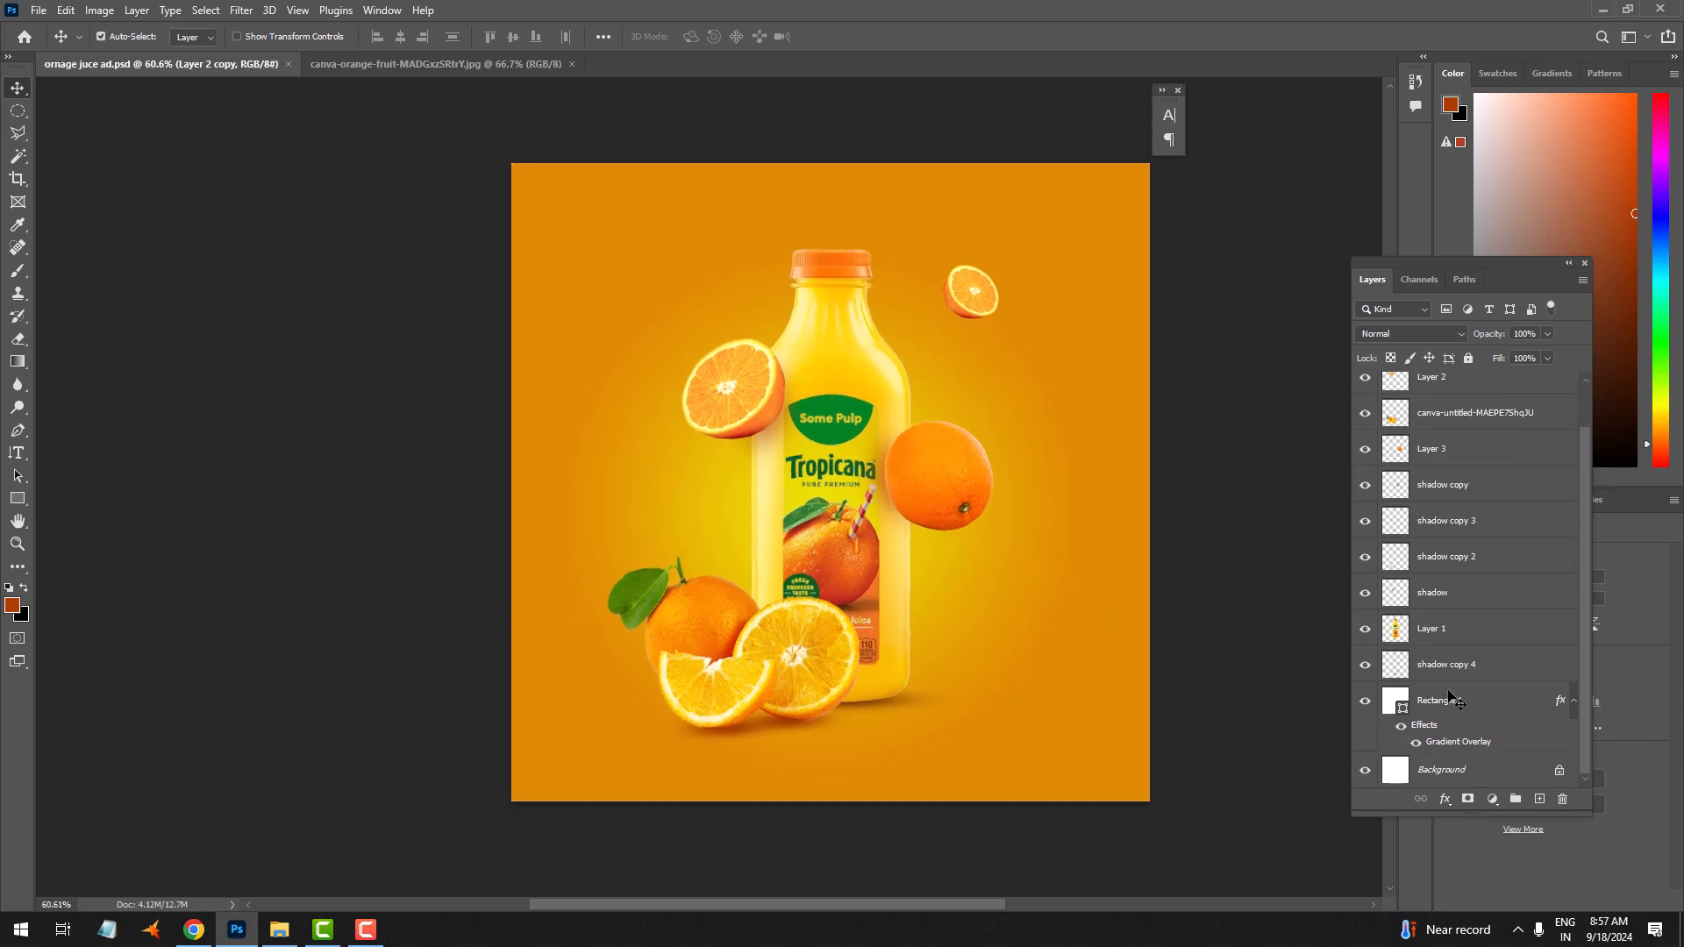
{"action": "left_click", "coordinate": [1435, 772]}
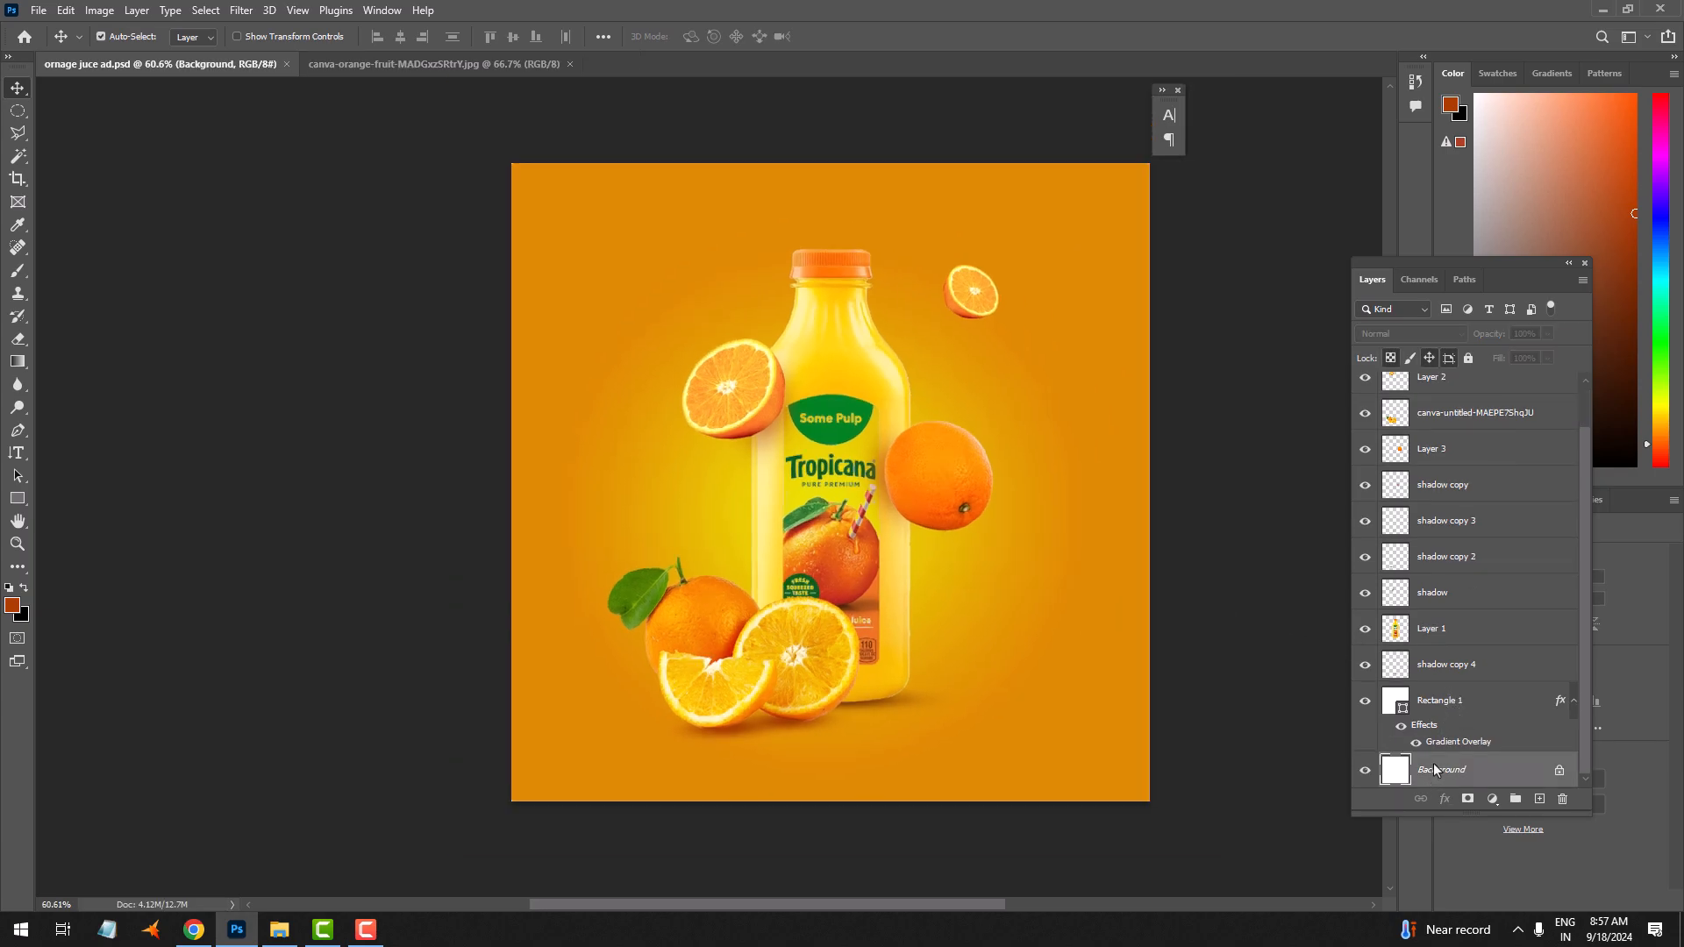
{"action": "left_click", "coordinate": [1436, 703]}
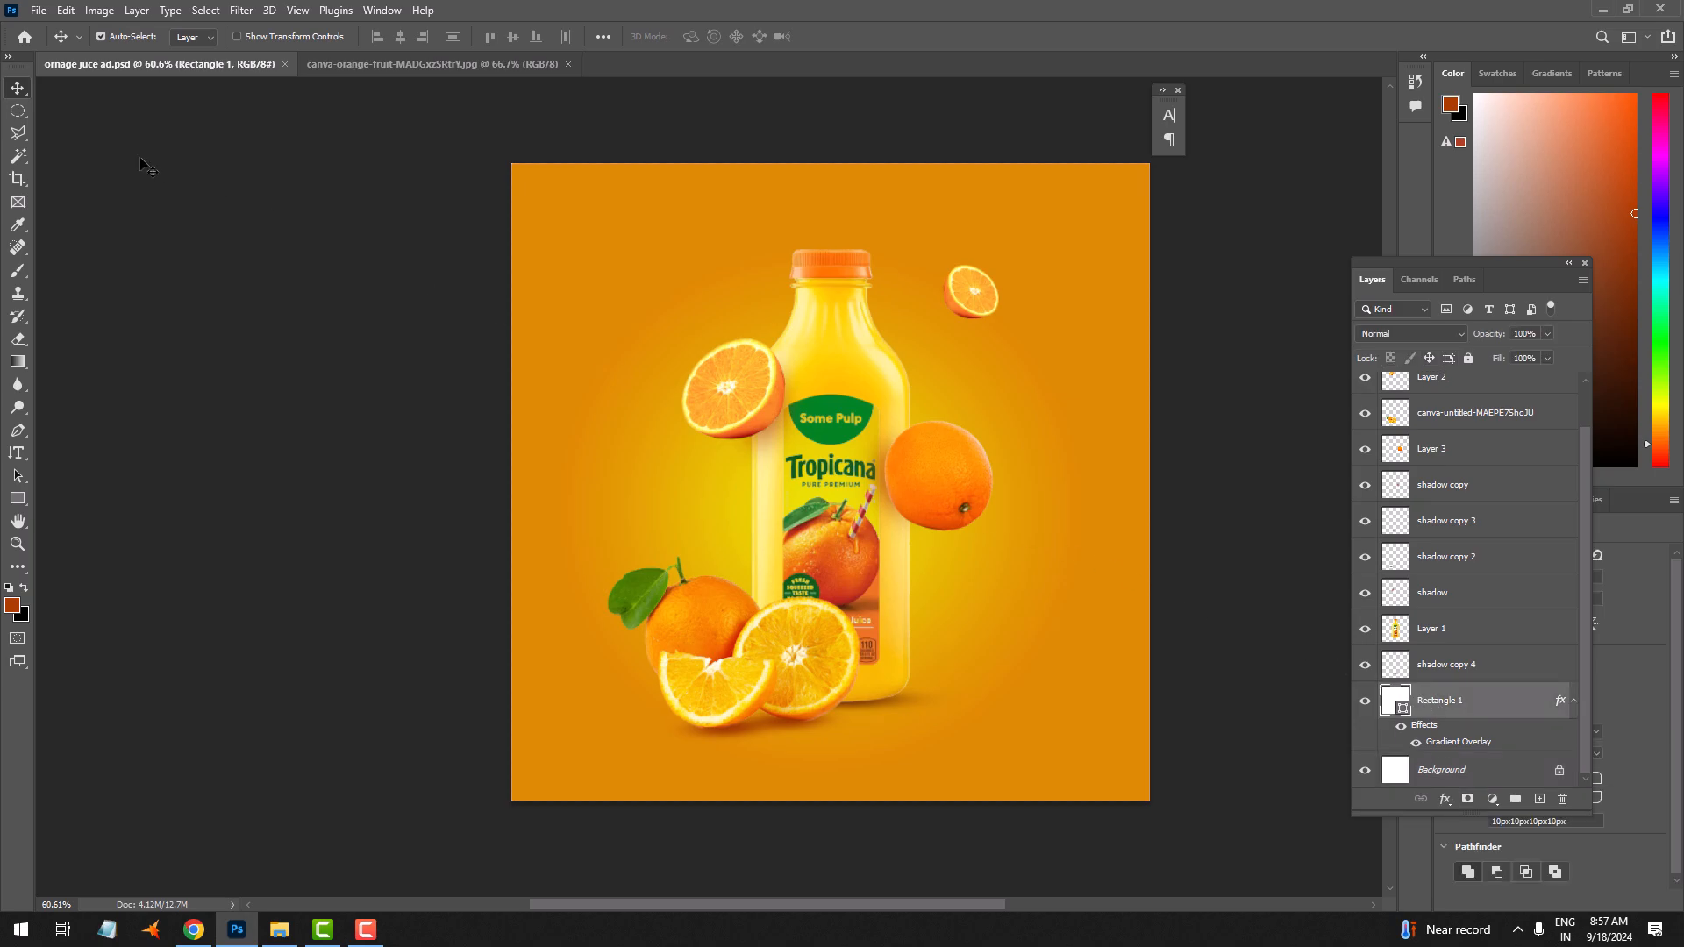
{"action": "left_click", "coordinate": [24, 113]}
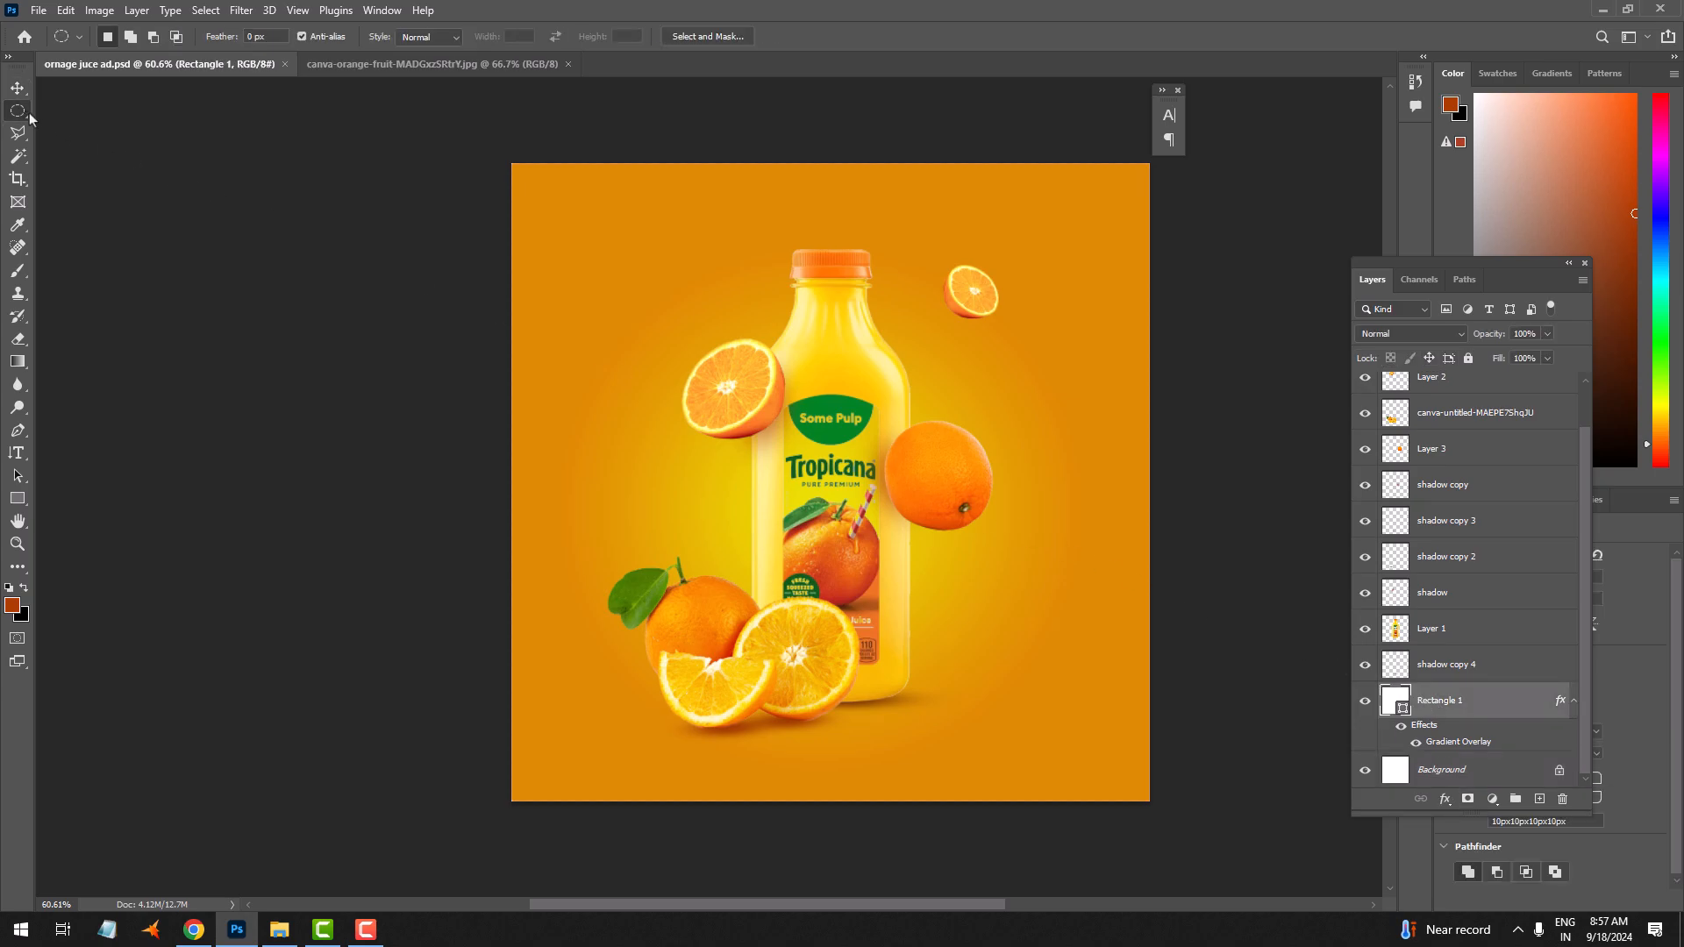
{"action": "left_click", "coordinate": [1445, 800]}
{"action": "left_click_drag", "start_coordinate": [1097, 82], "coordinate": [1119, 53]}
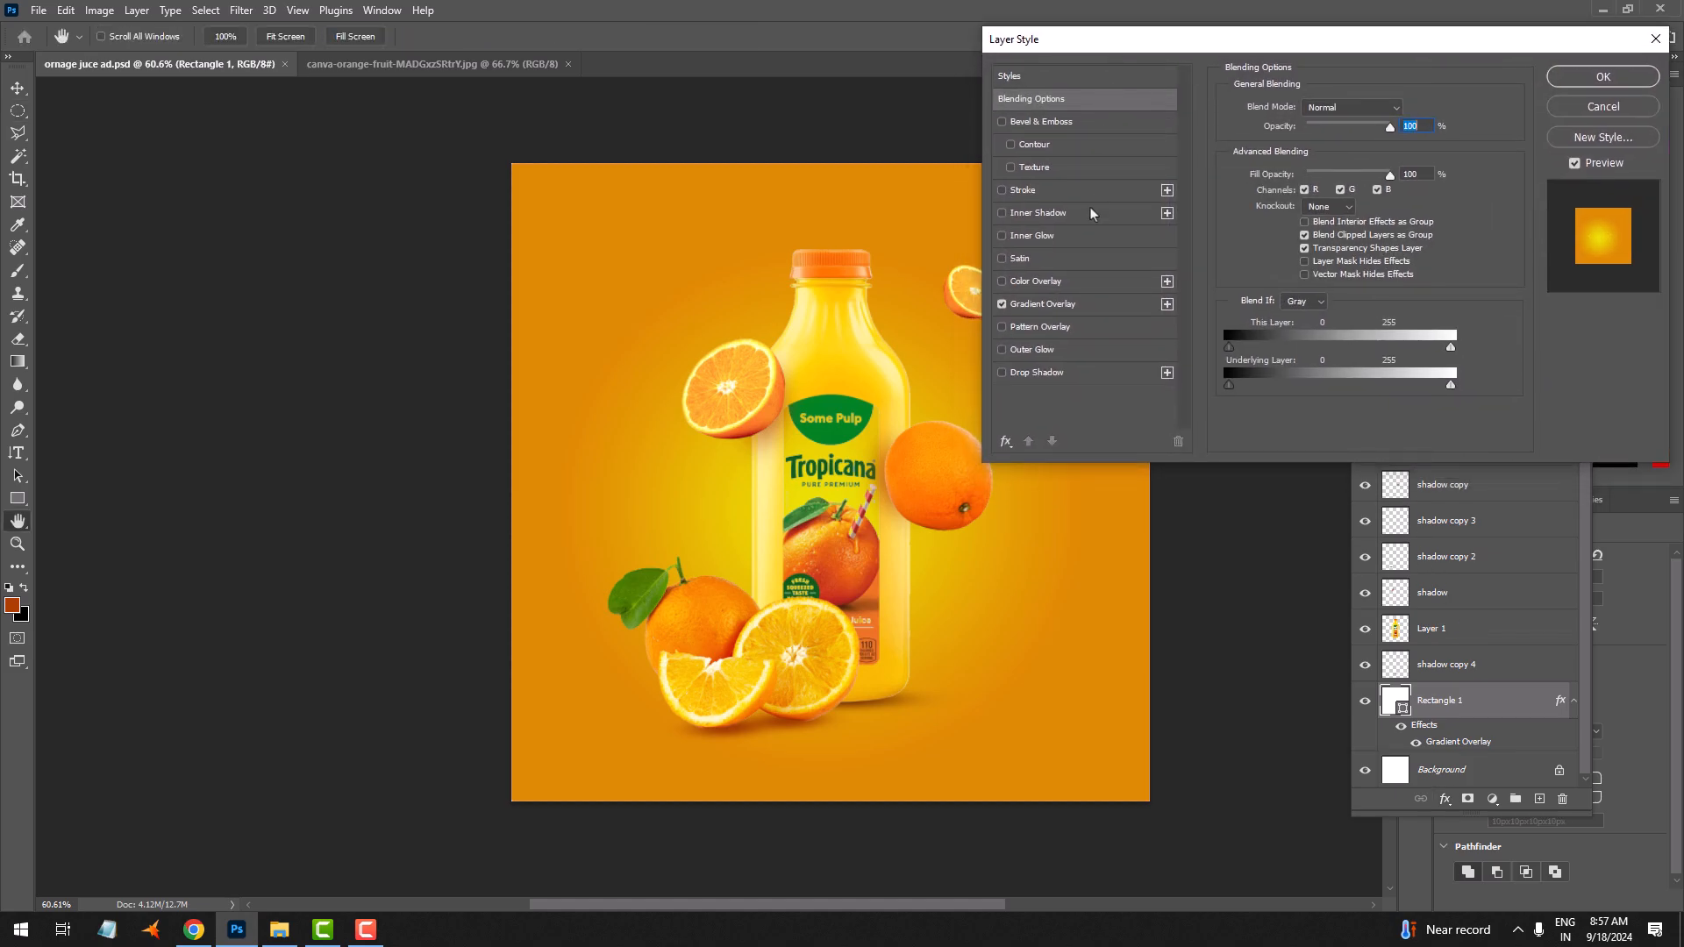
{"action": "left_click", "coordinate": [1076, 305]}
{"action": "left_click", "coordinate": [1342, 147]}
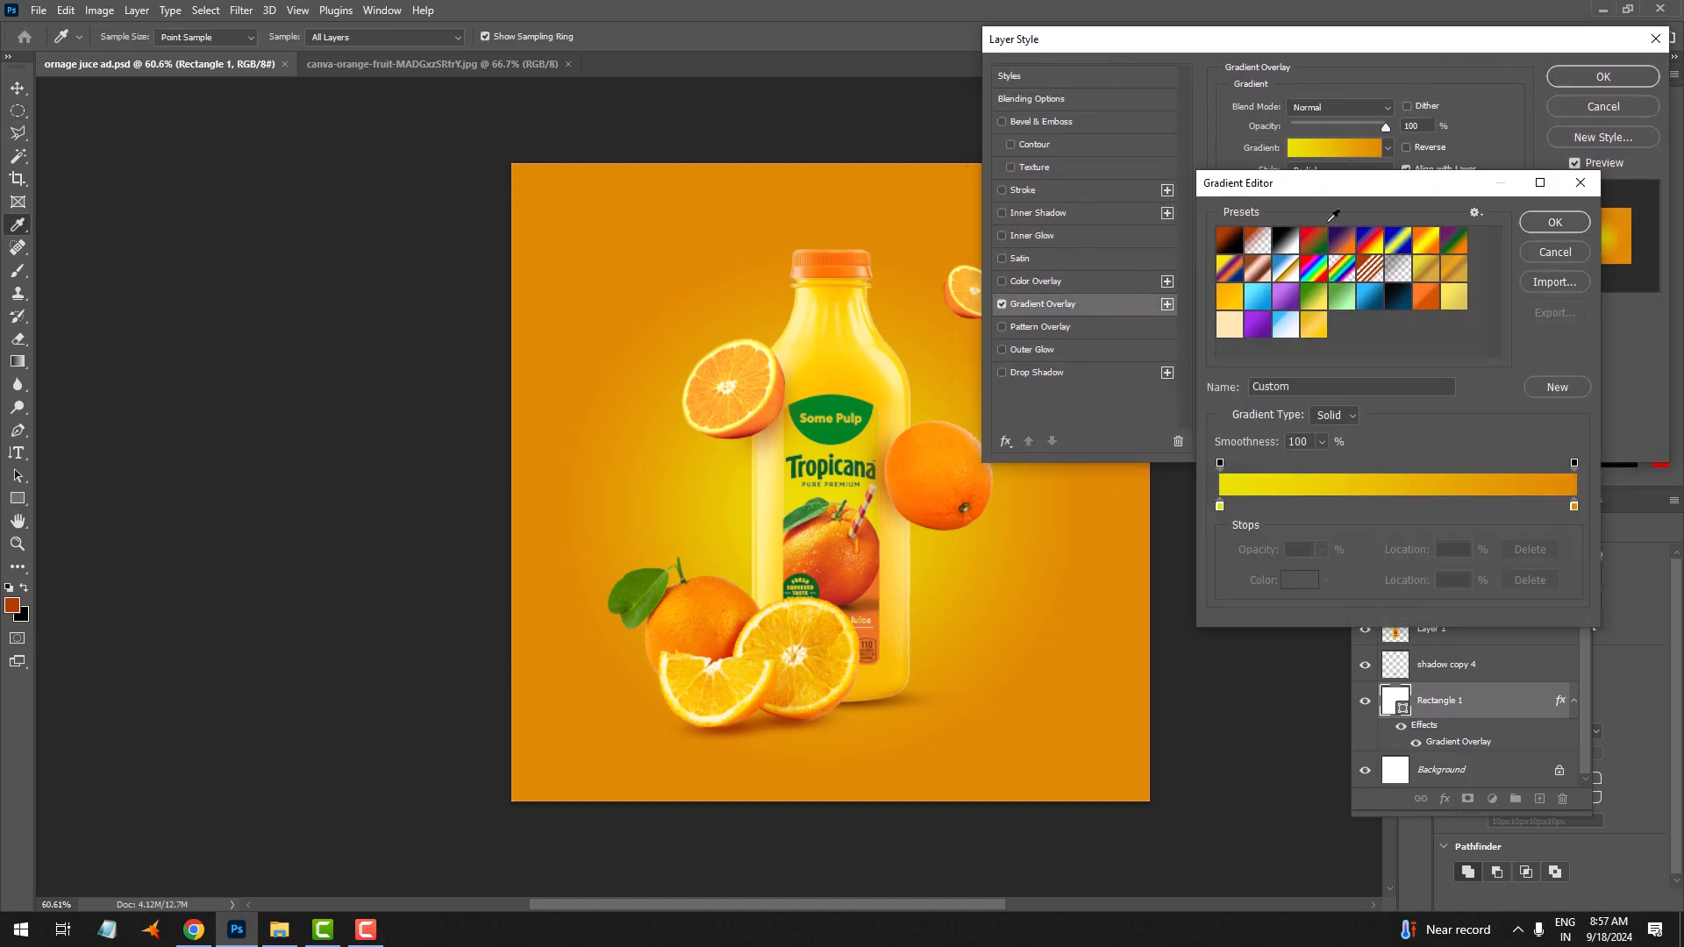
{"action": "left_click", "coordinate": [1220, 506]}
{"action": "left_click", "coordinate": [1301, 581]}
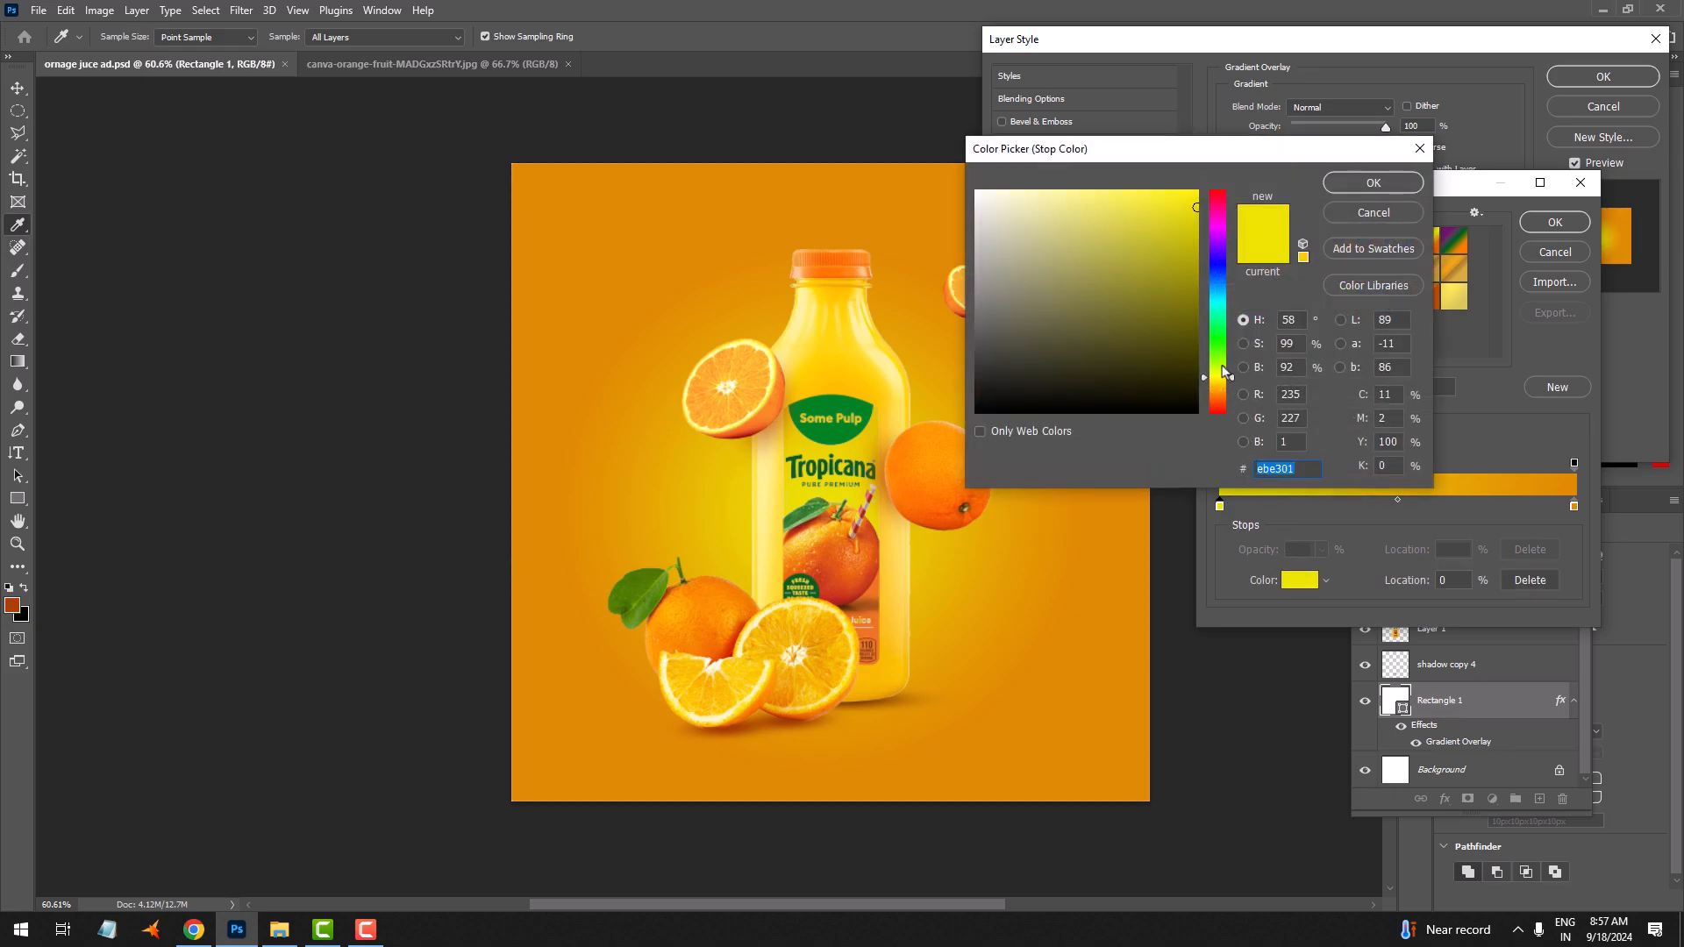
{"action": "left_click_drag", "start_coordinate": [1226, 373], "coordinate": [1227, 363]}
{"action": "left_click", "coordinate": [1132, 200]}
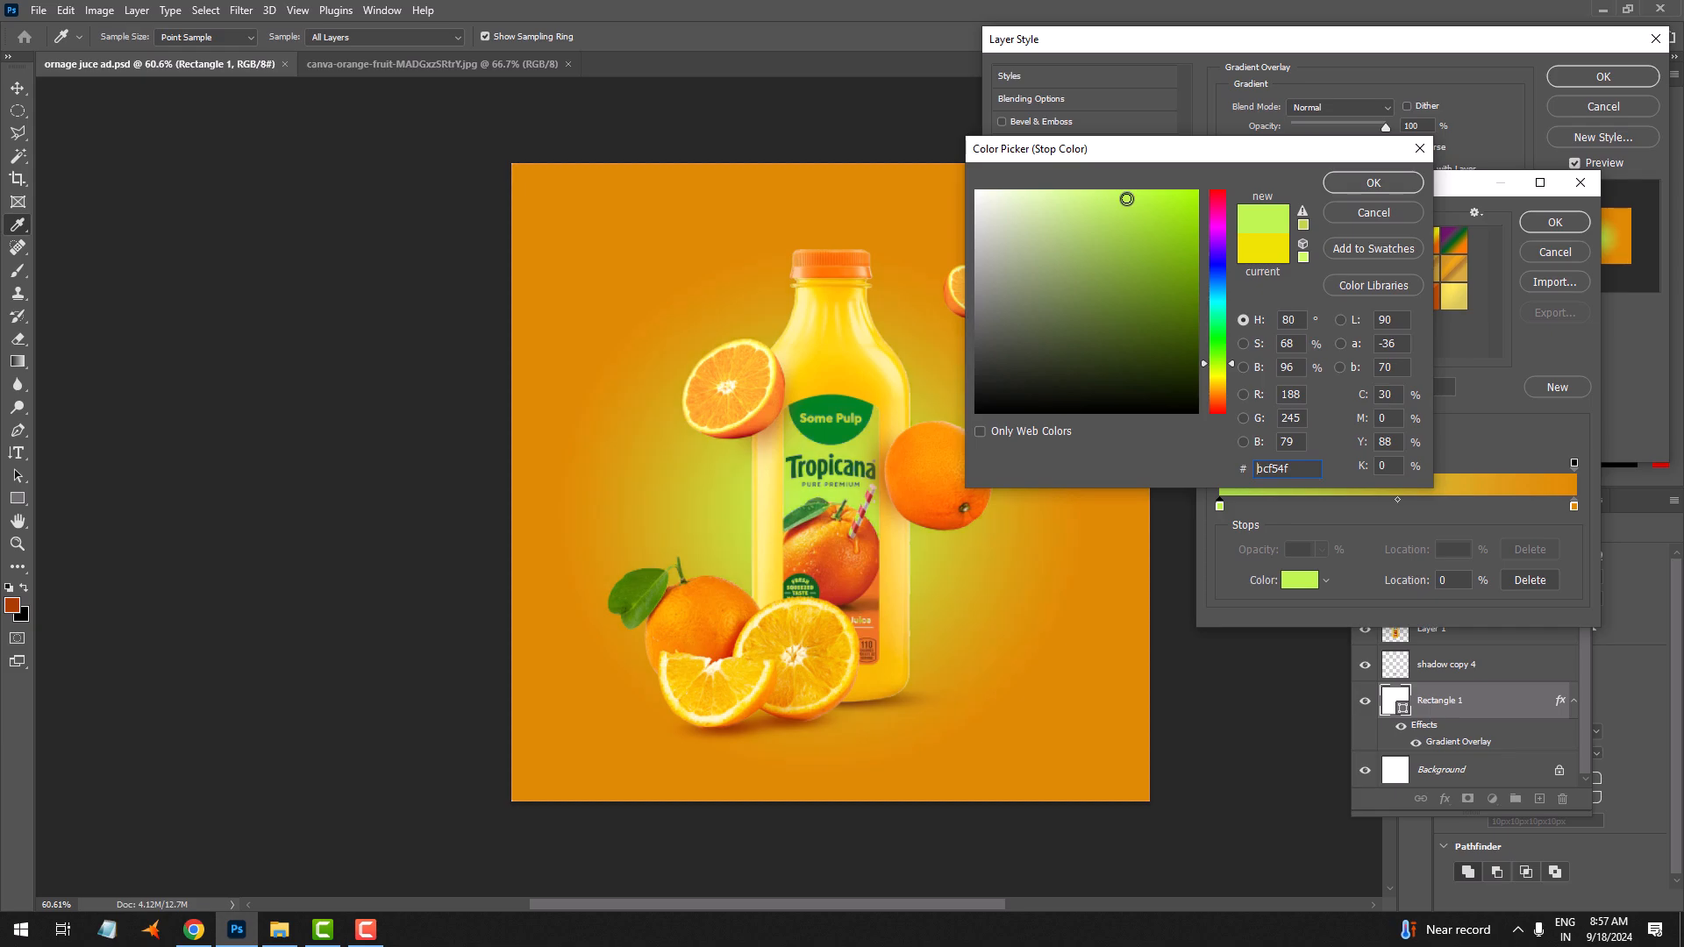
{"action": "left_click", "coordinate": [1332, 185]}
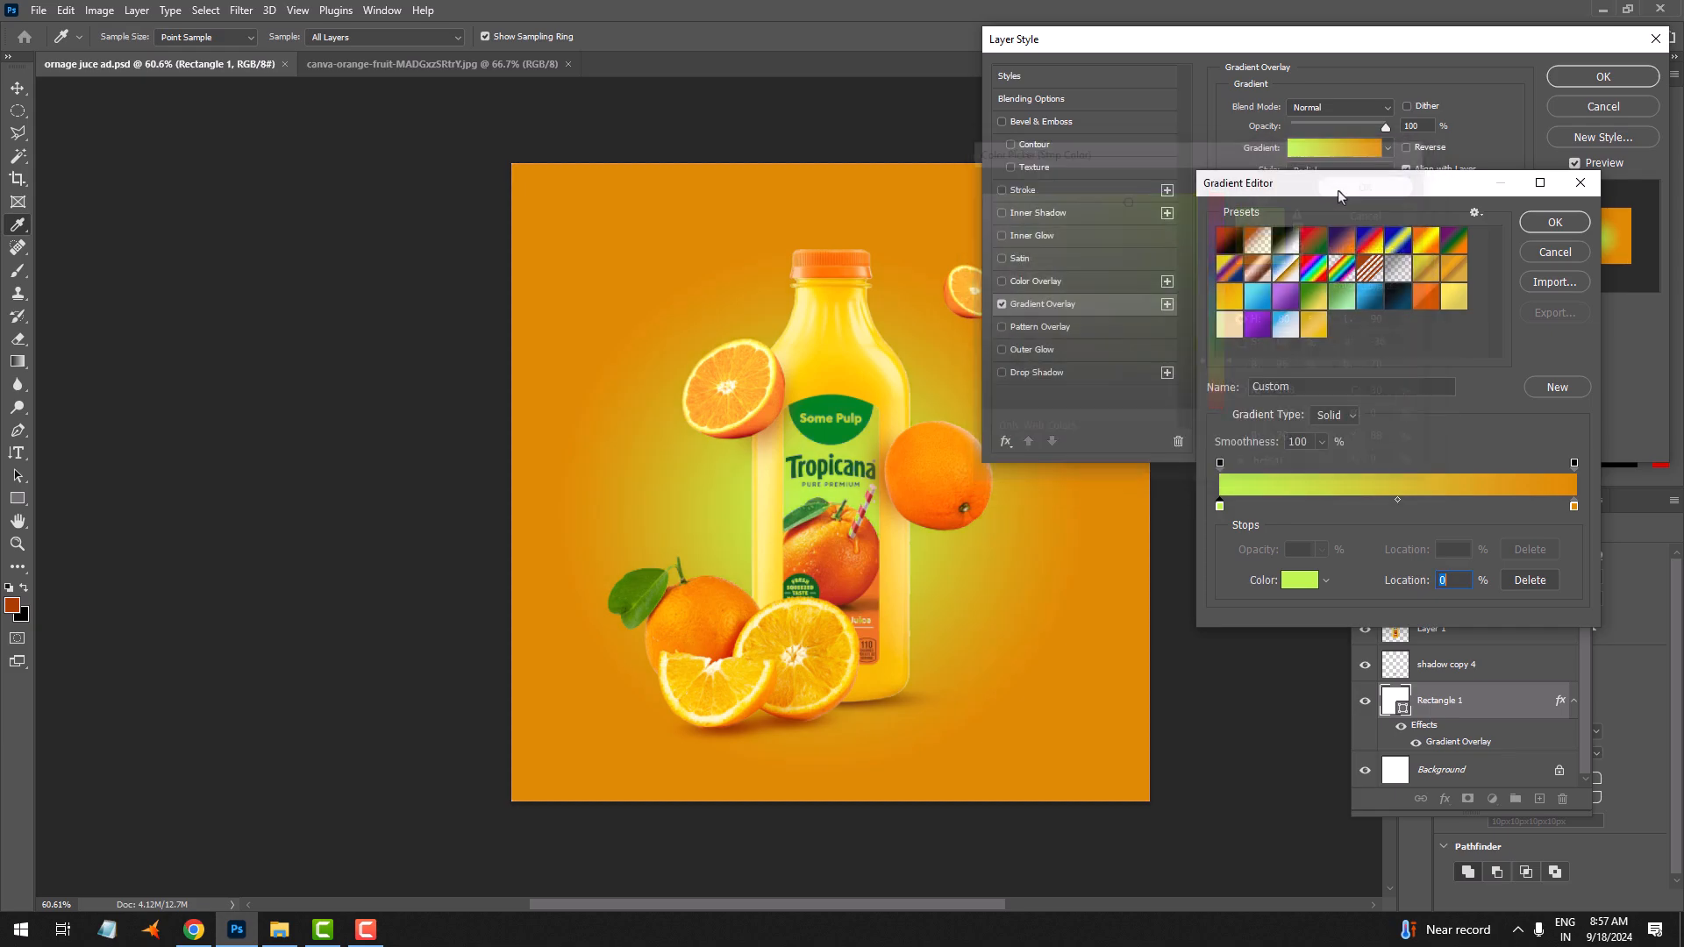
Change the gradient overlay's end stop to dark green 2b6604 and set the overlay's scale to 119%
{"action": "left_click", "coordinate": [1574, 507]}
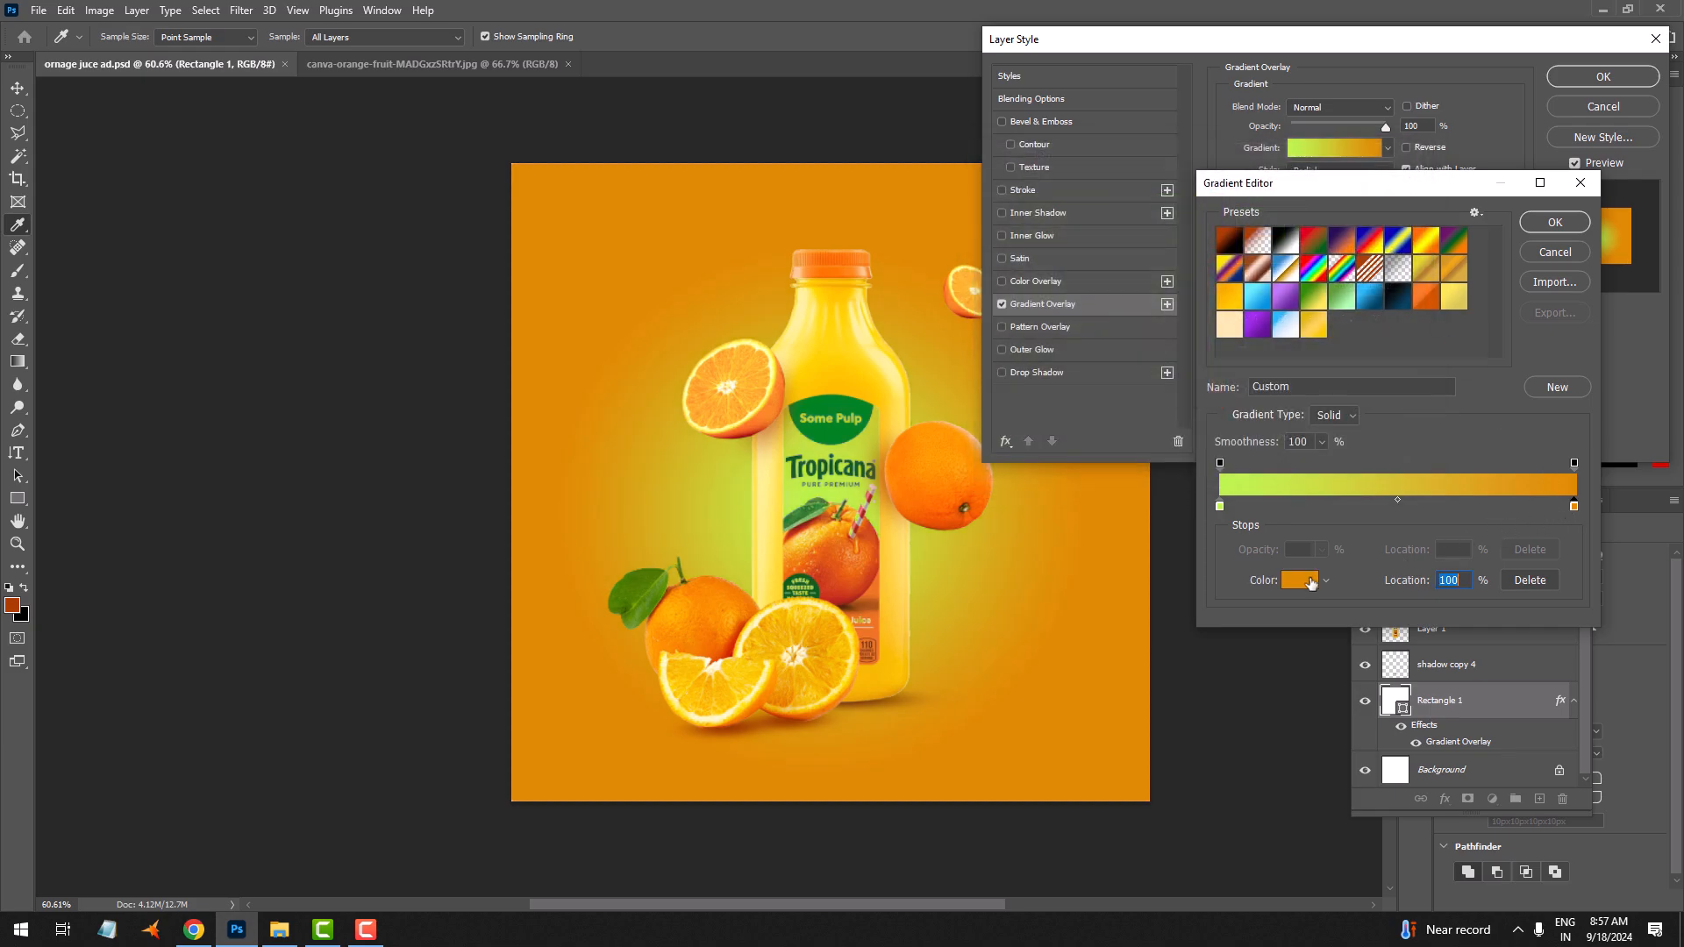
{"action": "left_click", "coordinate": [1312, 581]}
{"action": "left_click", "coordinate": [1217, 354]}
{"action": "left_click", "coordinate": [1175, 357]}
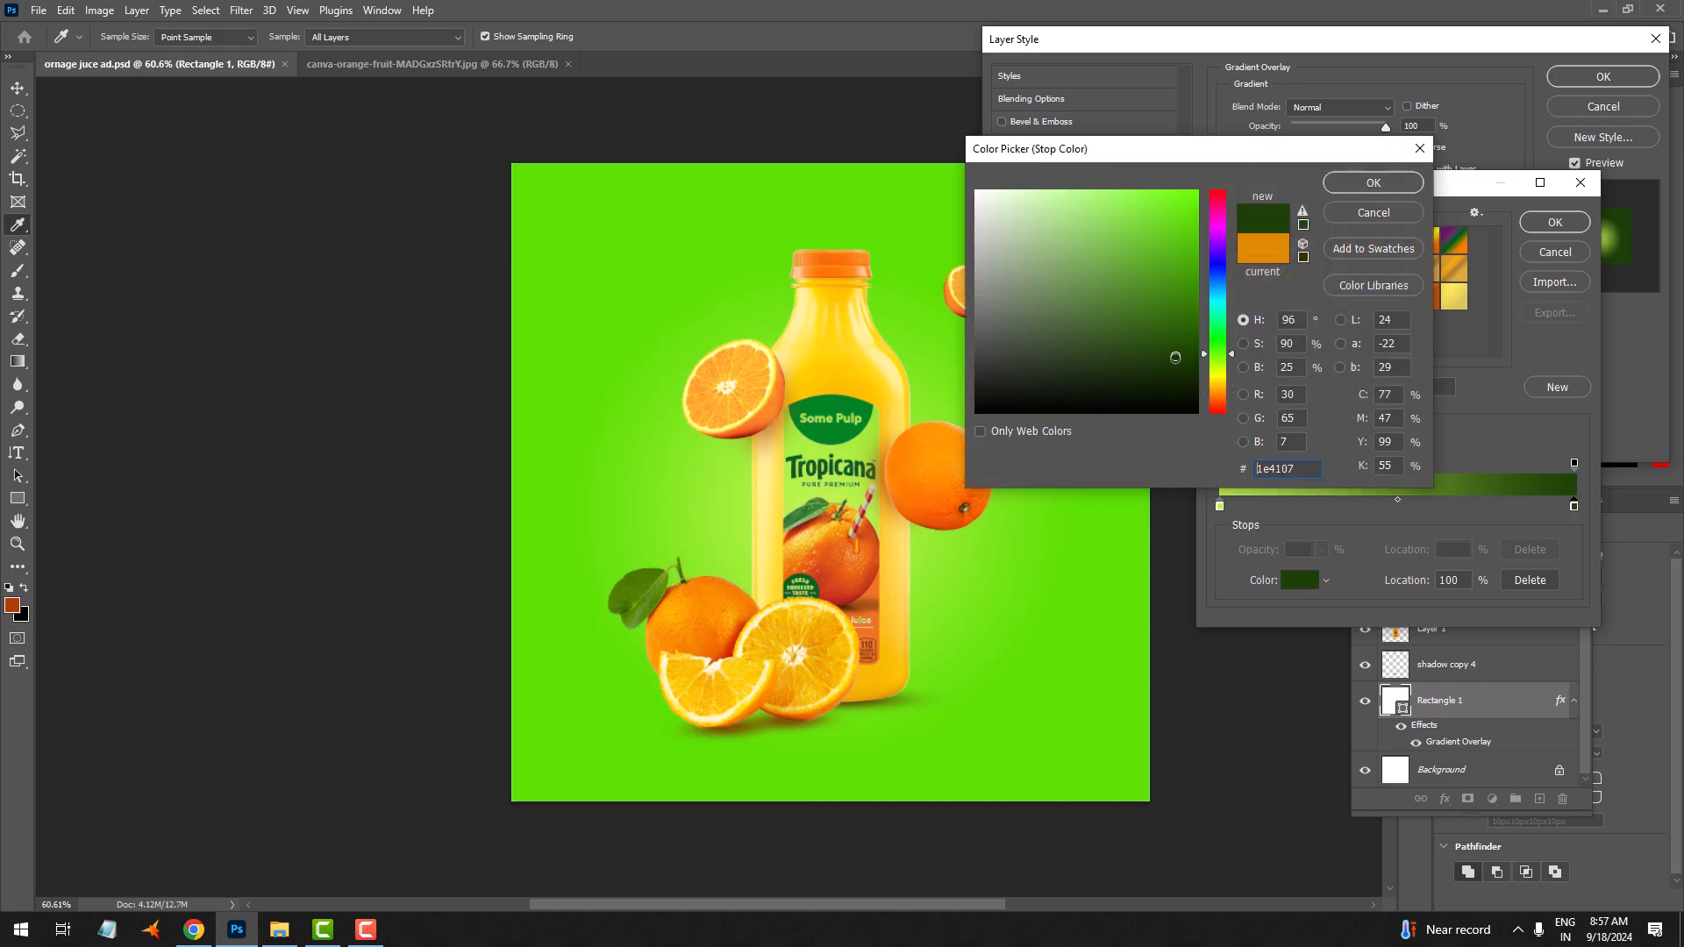
{"action": "left_click", "coordinate": [1174, 367]}
{"action": "left_click", "coordinate": [1177, 337]}
{"action": "left_click", "coordinate": [1190, 324]}
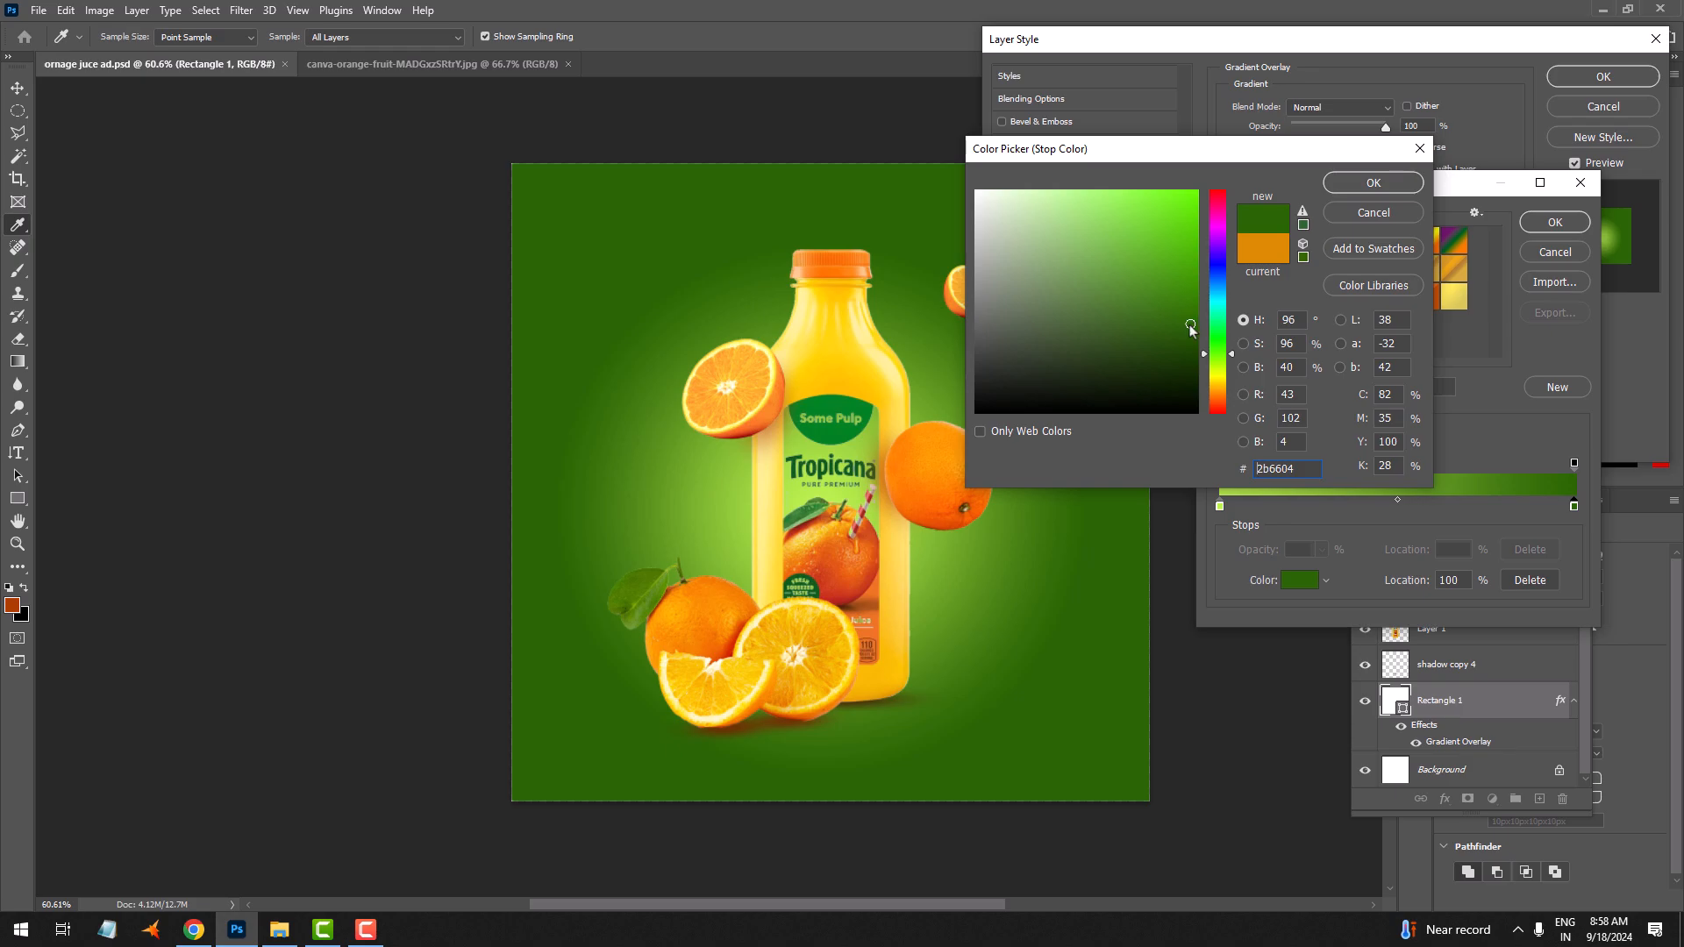
{"action": "left_click", "coordinate": [1355, 183]}
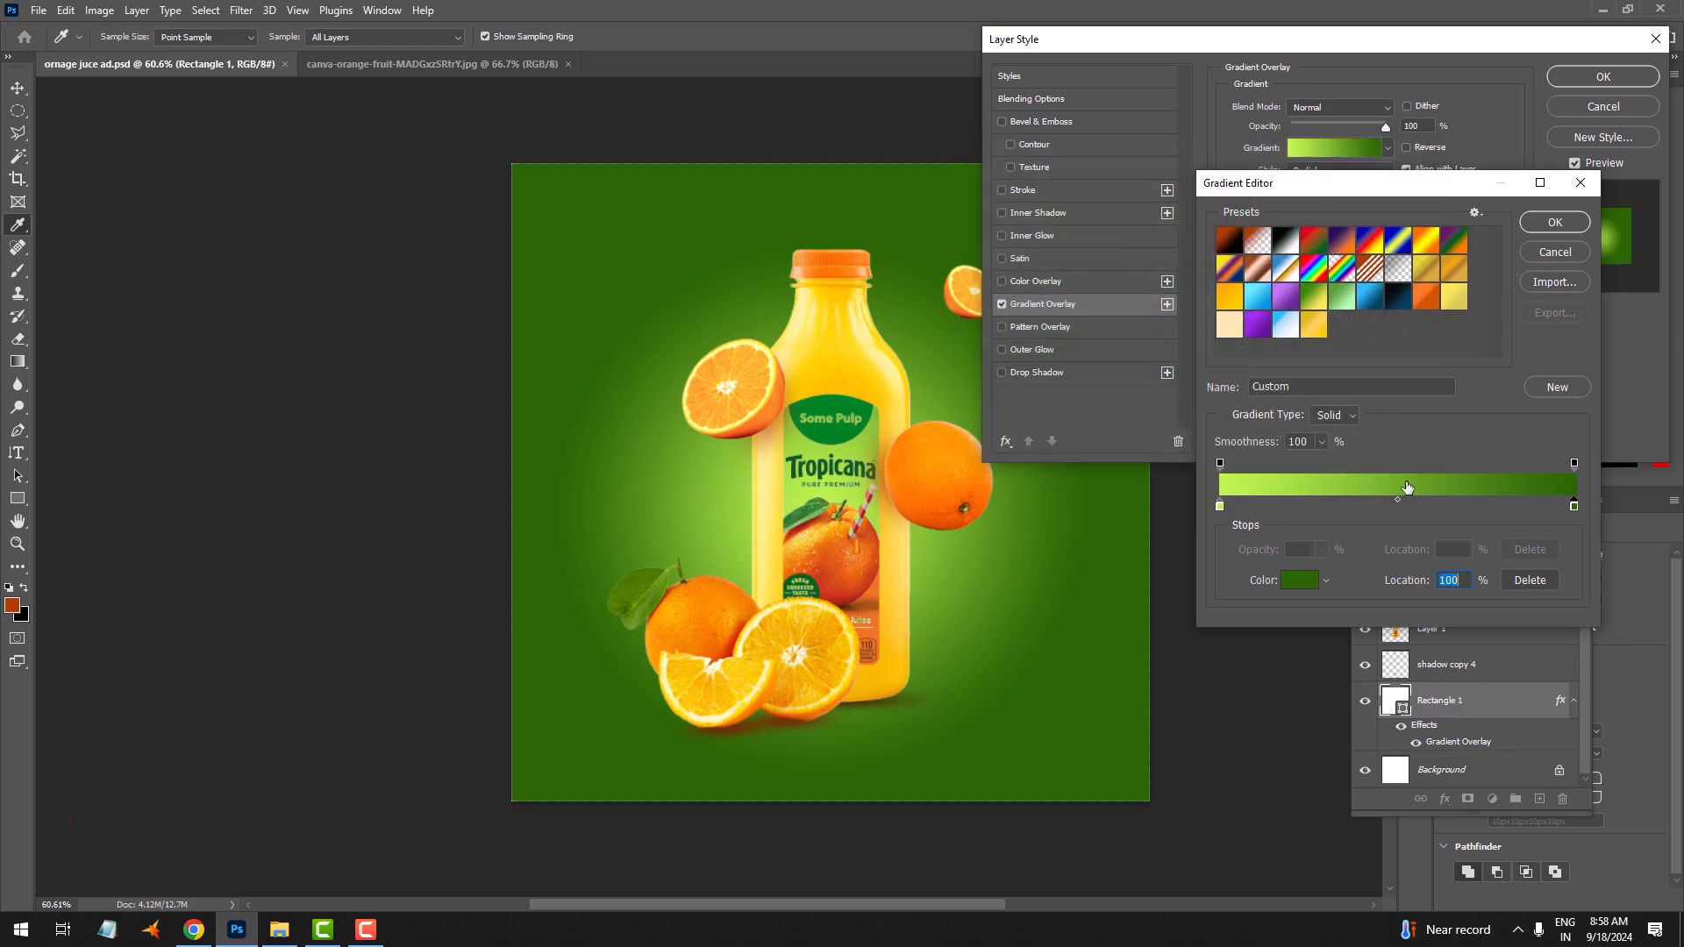
{"action": "left_click", "coordinate": [1550, 225]}
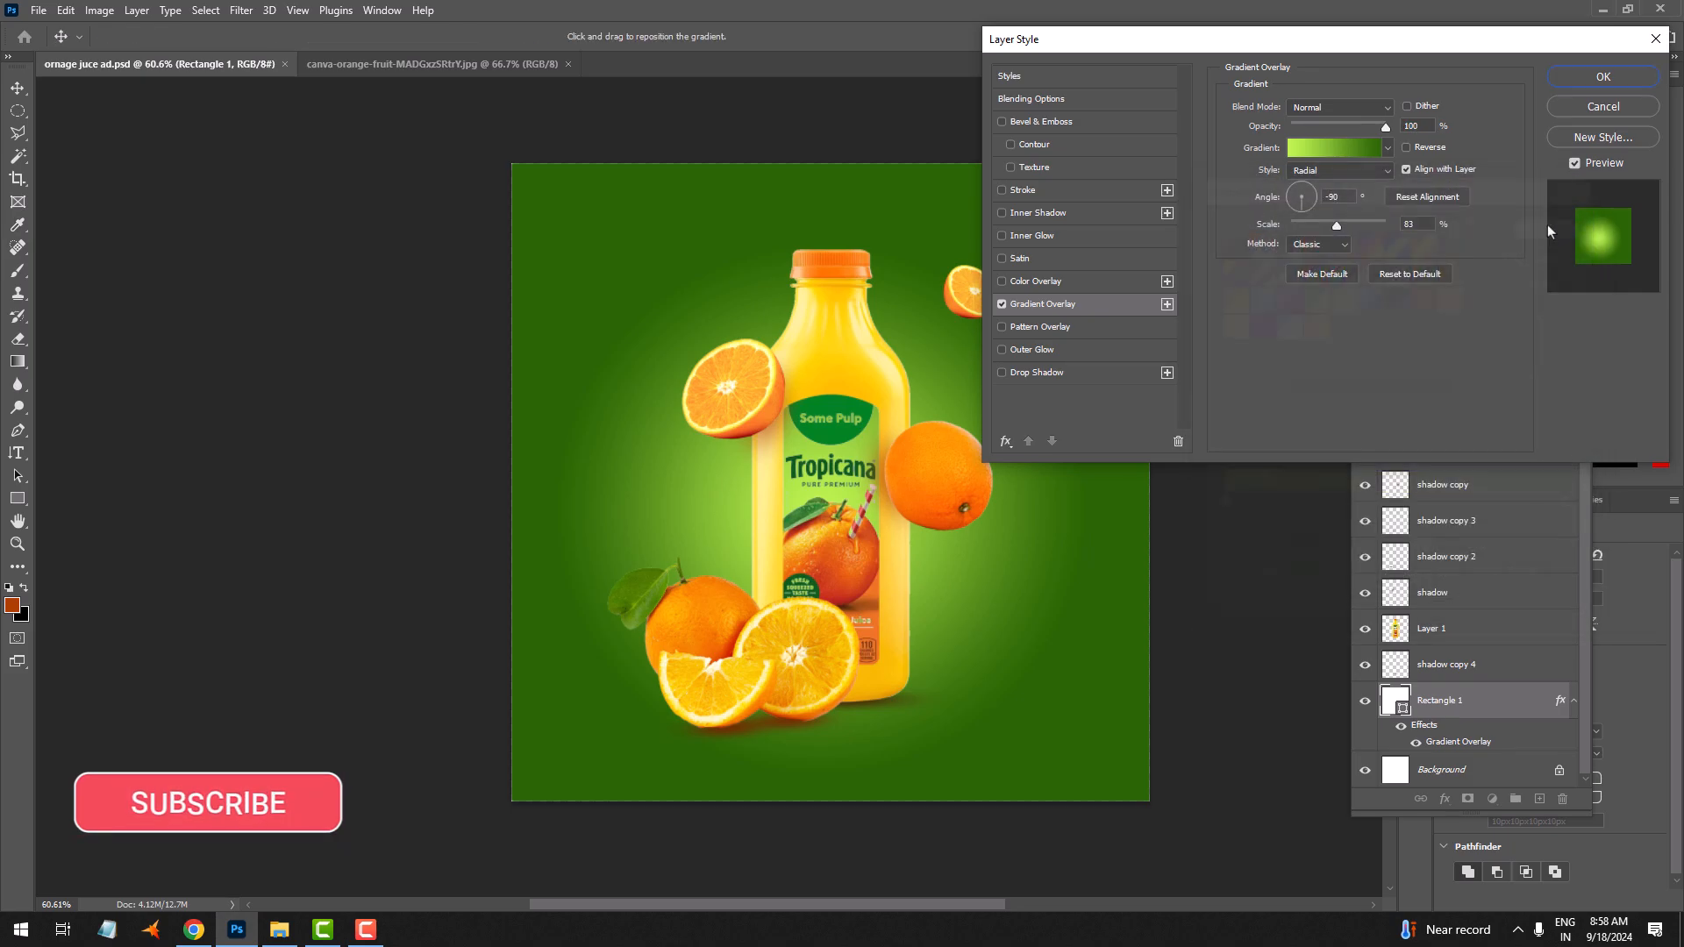
{"action": "left_click_drag", "start_coordinate": [1352, 226], "coordinate": [1365, 218]}
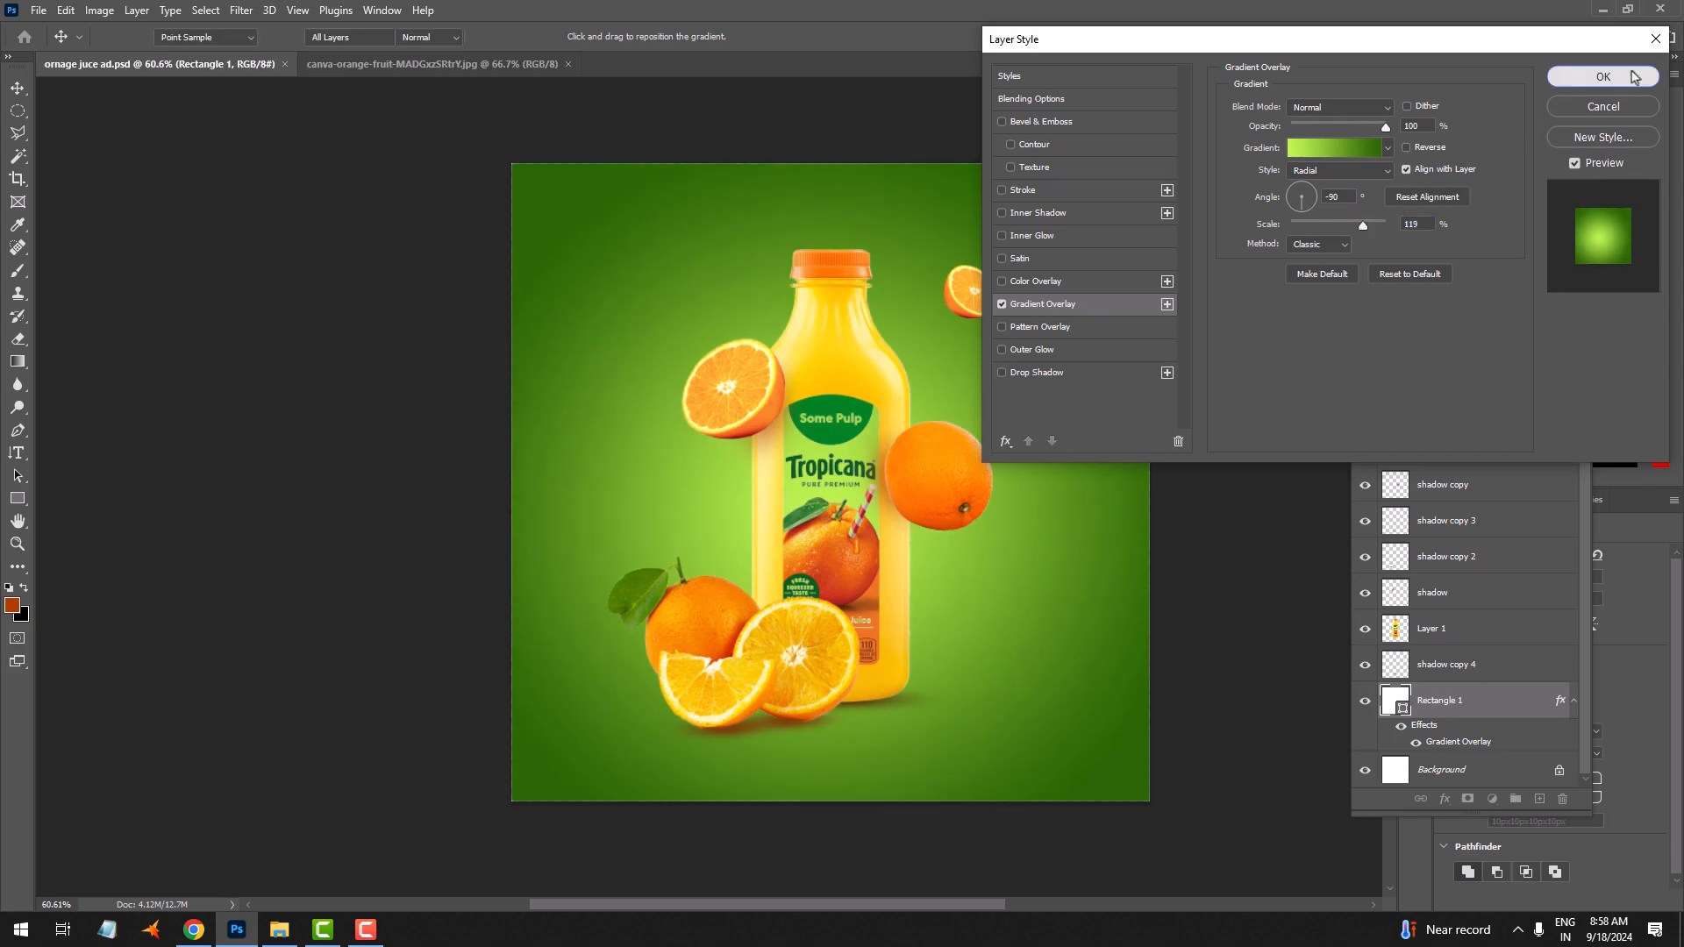
{"action": "left_click", "coordinate": [1604, 76]}
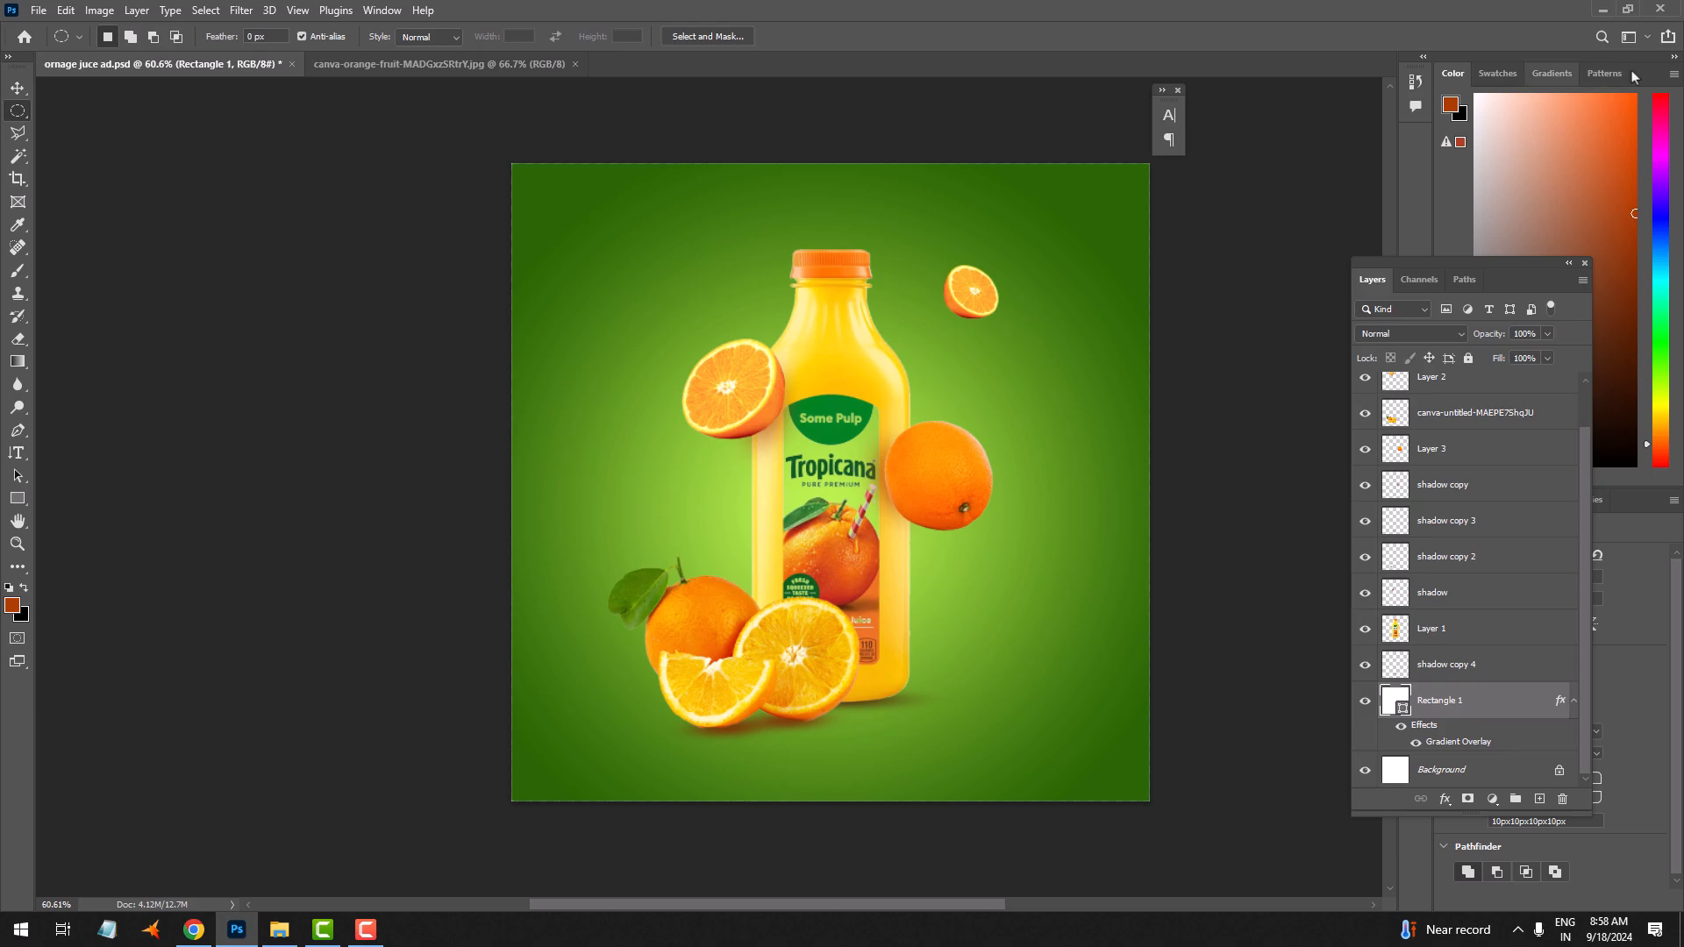
Apply a slight Gaussian Blur to the small floating half orange beside the bottle cap
{"action": "key", "text": "v"}
{"action": "left_click", "coordinate": [971, 309], "text": "alt"}
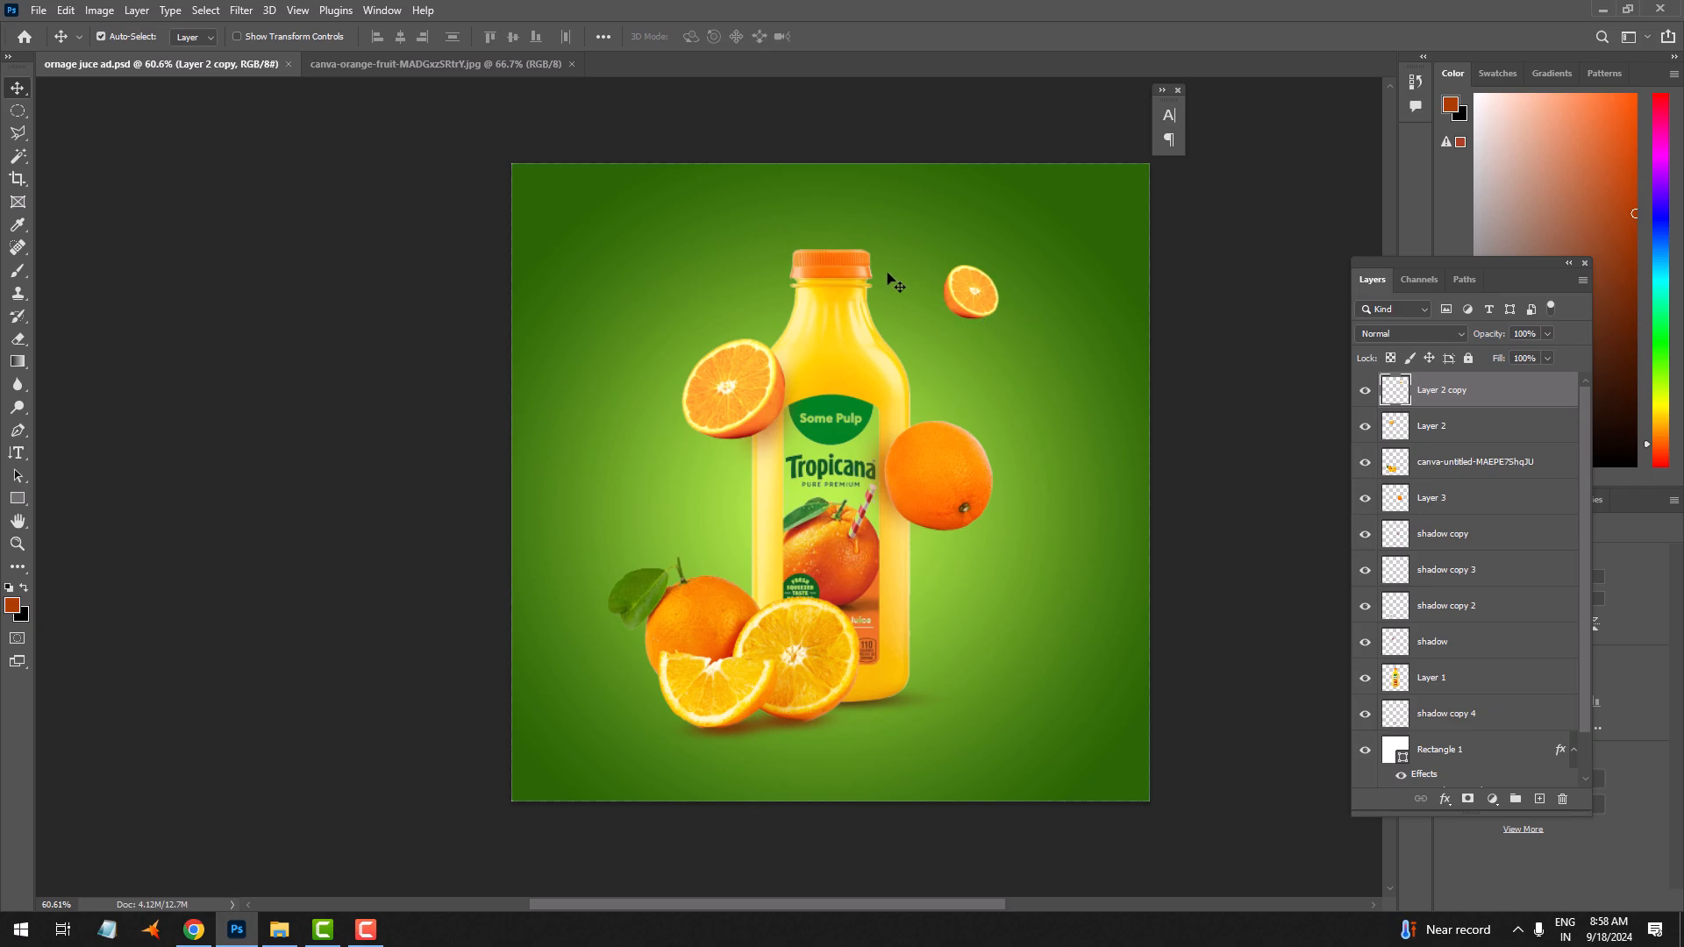
{"action": "left_click", "coordinate": [260, 15]}
{"action": "mouse_move", "coordinate": [377, 234]}
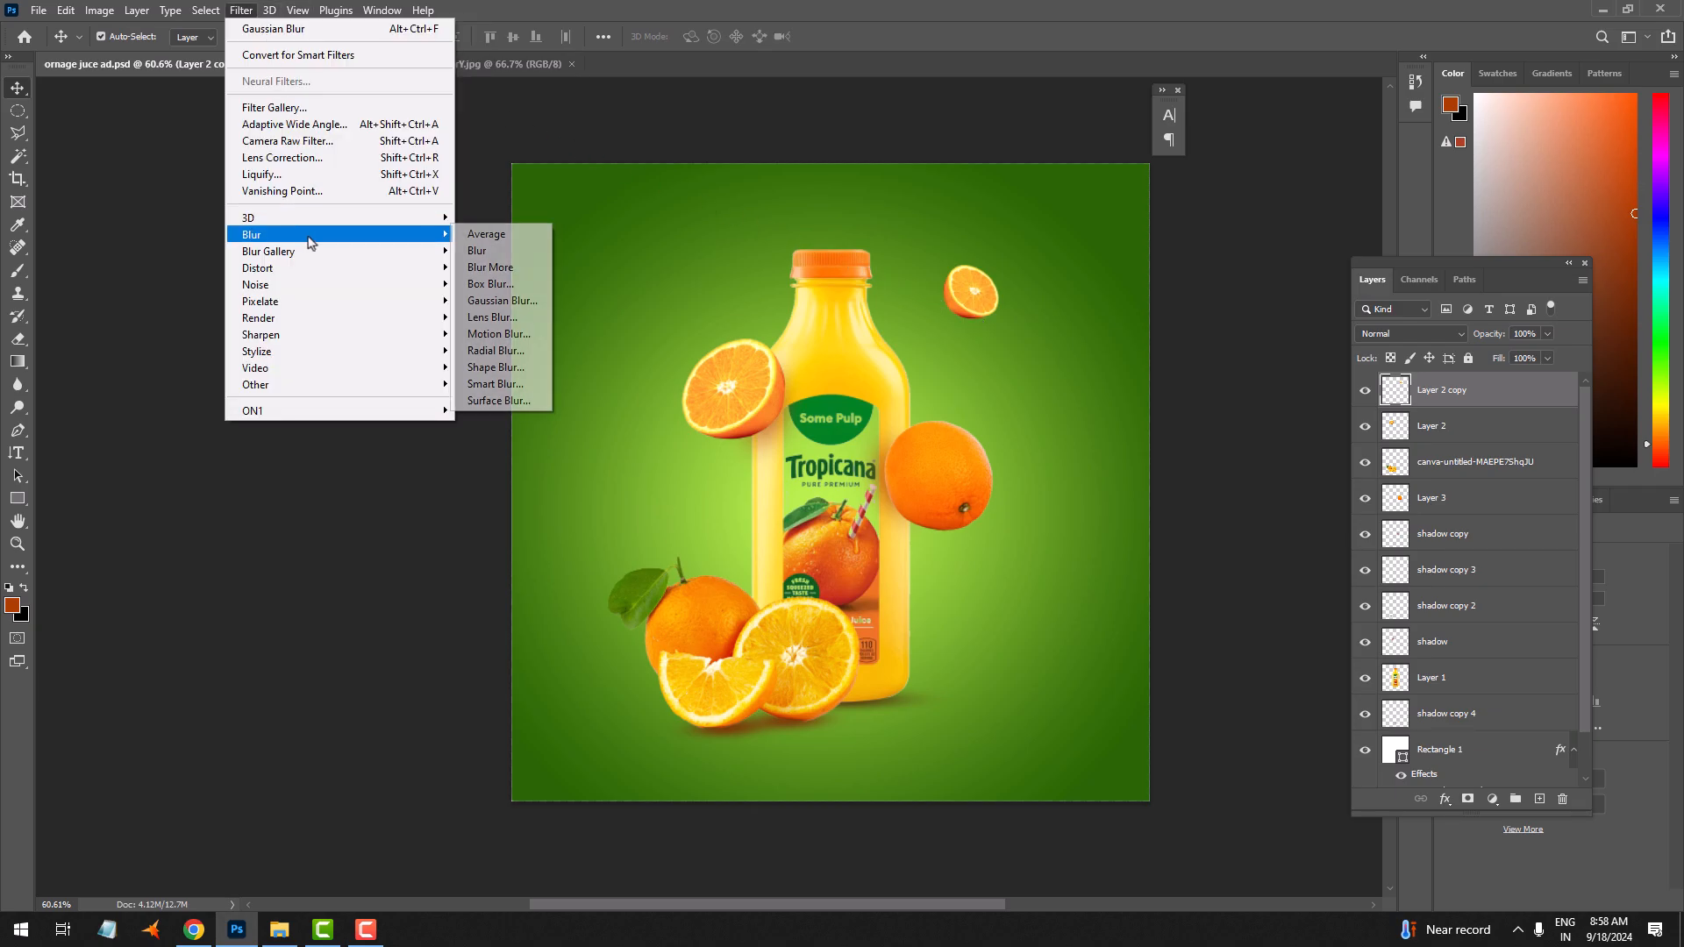
{"action": "left_click", "coordinate": [498, 303]}
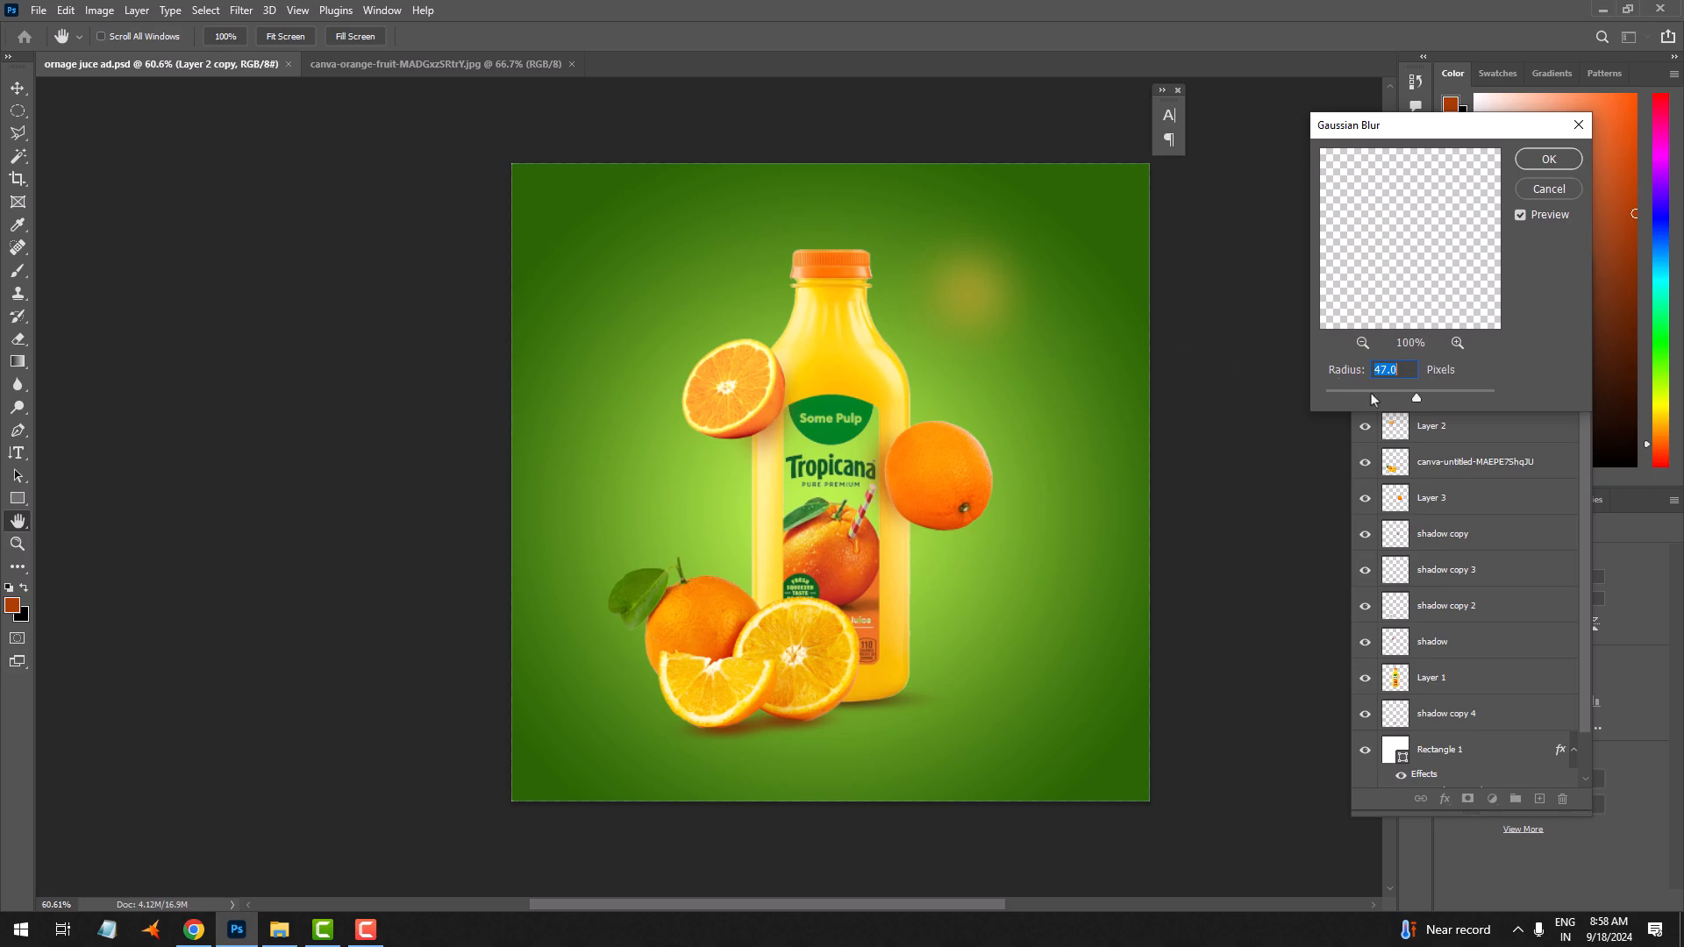
{"action": "left_click_drag", "start_coordinate": [1370, 392], "coordinate": [1367, 392]}
{"action": "left_click", "coordinate": [1548, 168]}
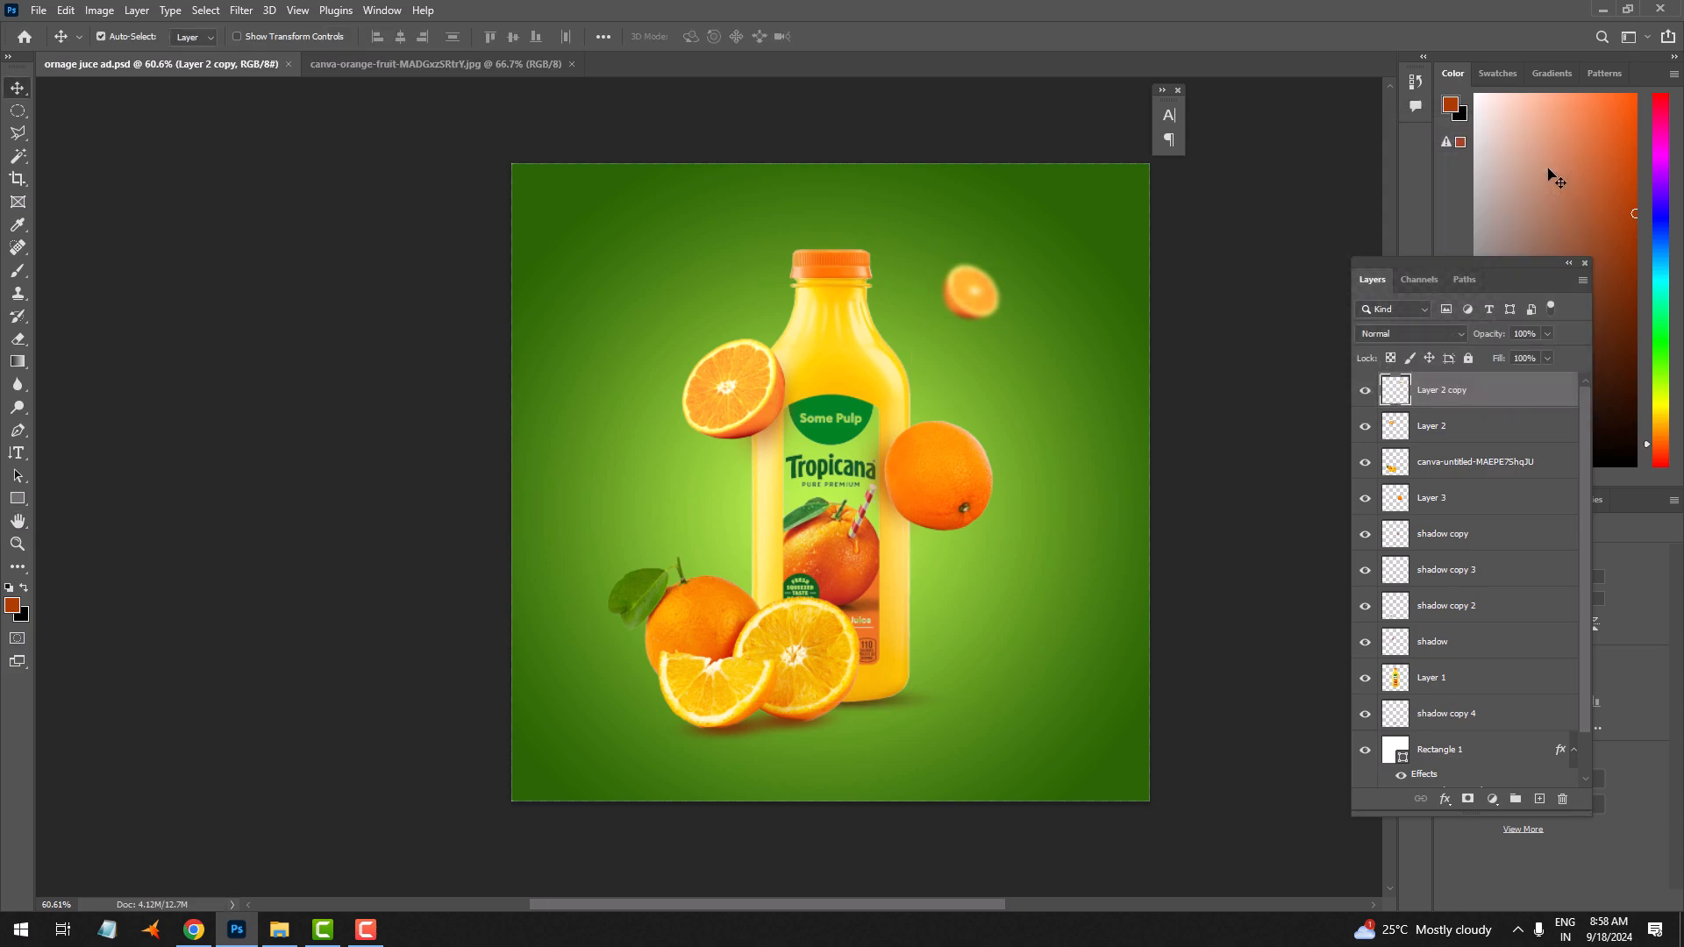
{"action": "left_click", "coordinate": [279, 930]}
{"action": "left_click", "coordinate": [363, 616]}
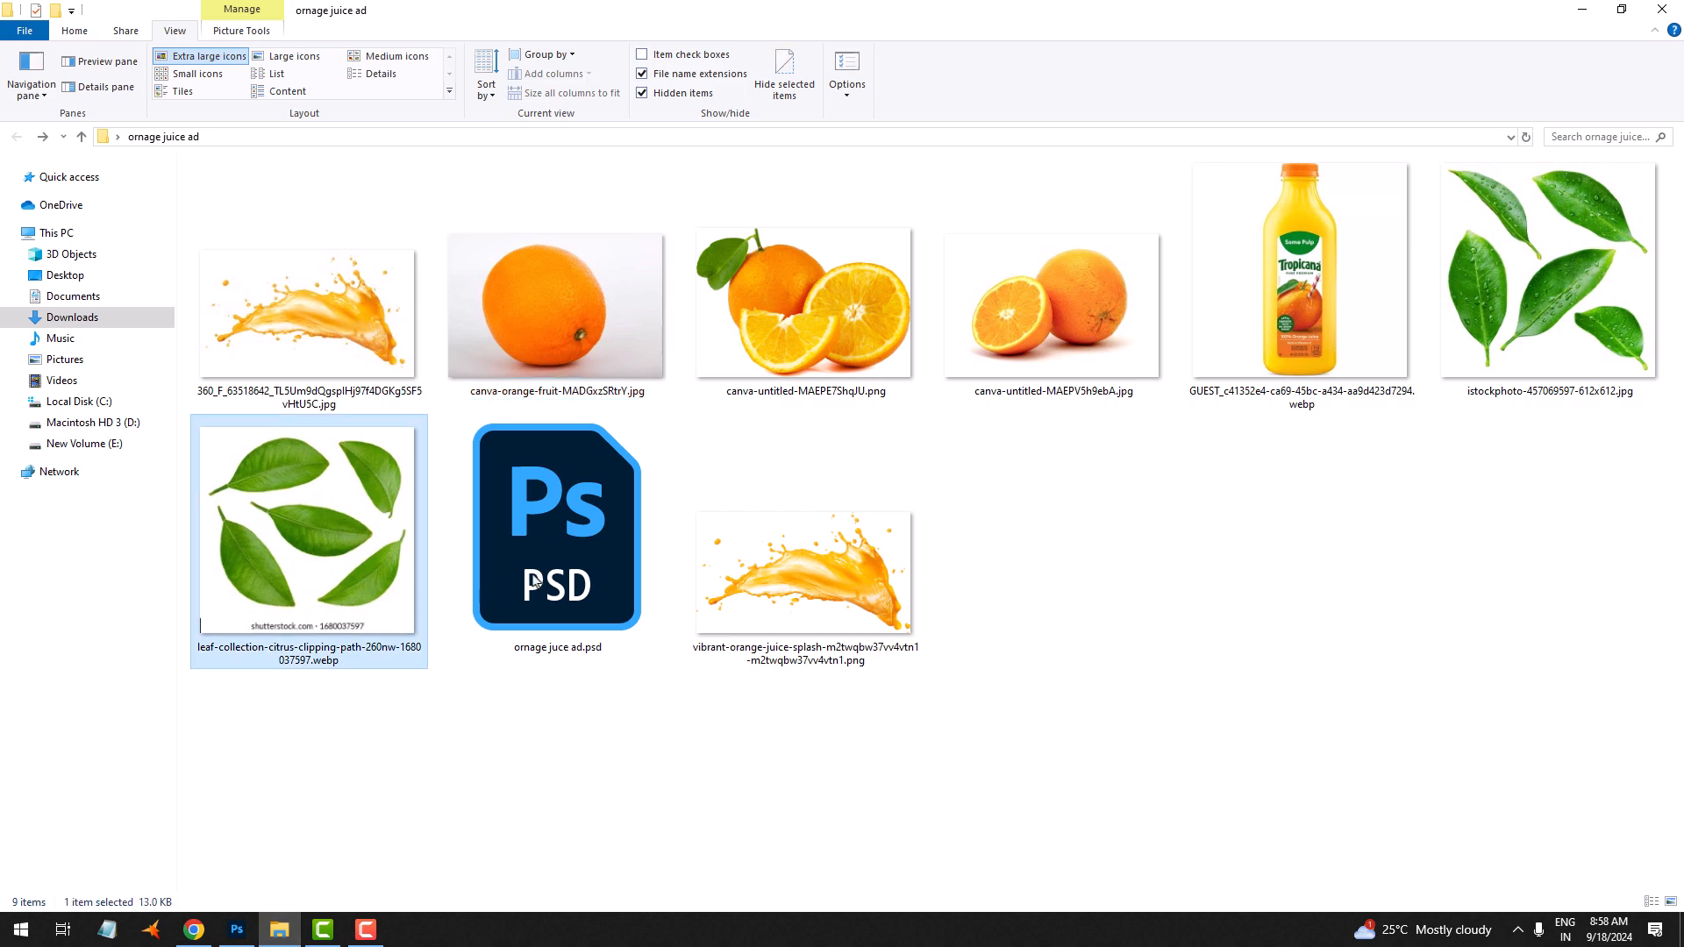
{"action": "left_click", "coordinate": [1474, 356]}
{"action": "left_click_drag", "start_coordinate": [1485, 351], "coordinate": [840, 61]}
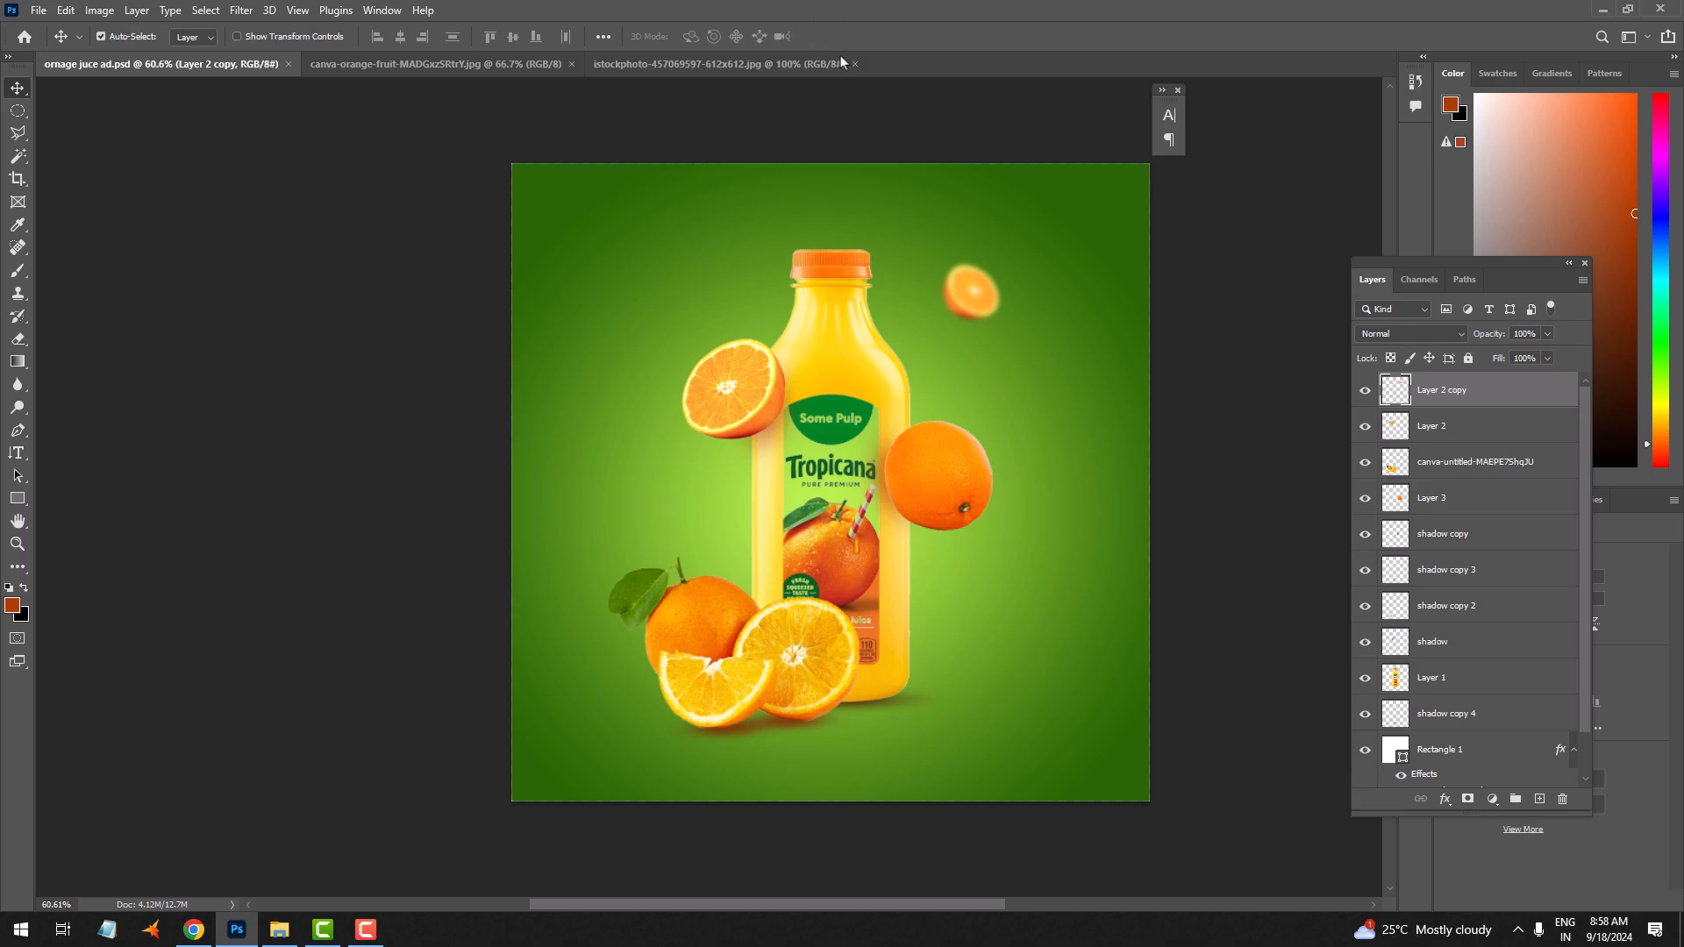
Select the leaf image's white background with the Magic Wand and invert the selection to isolate the five leaves
{"action": "left_click", "coordinate": [17, 155]}
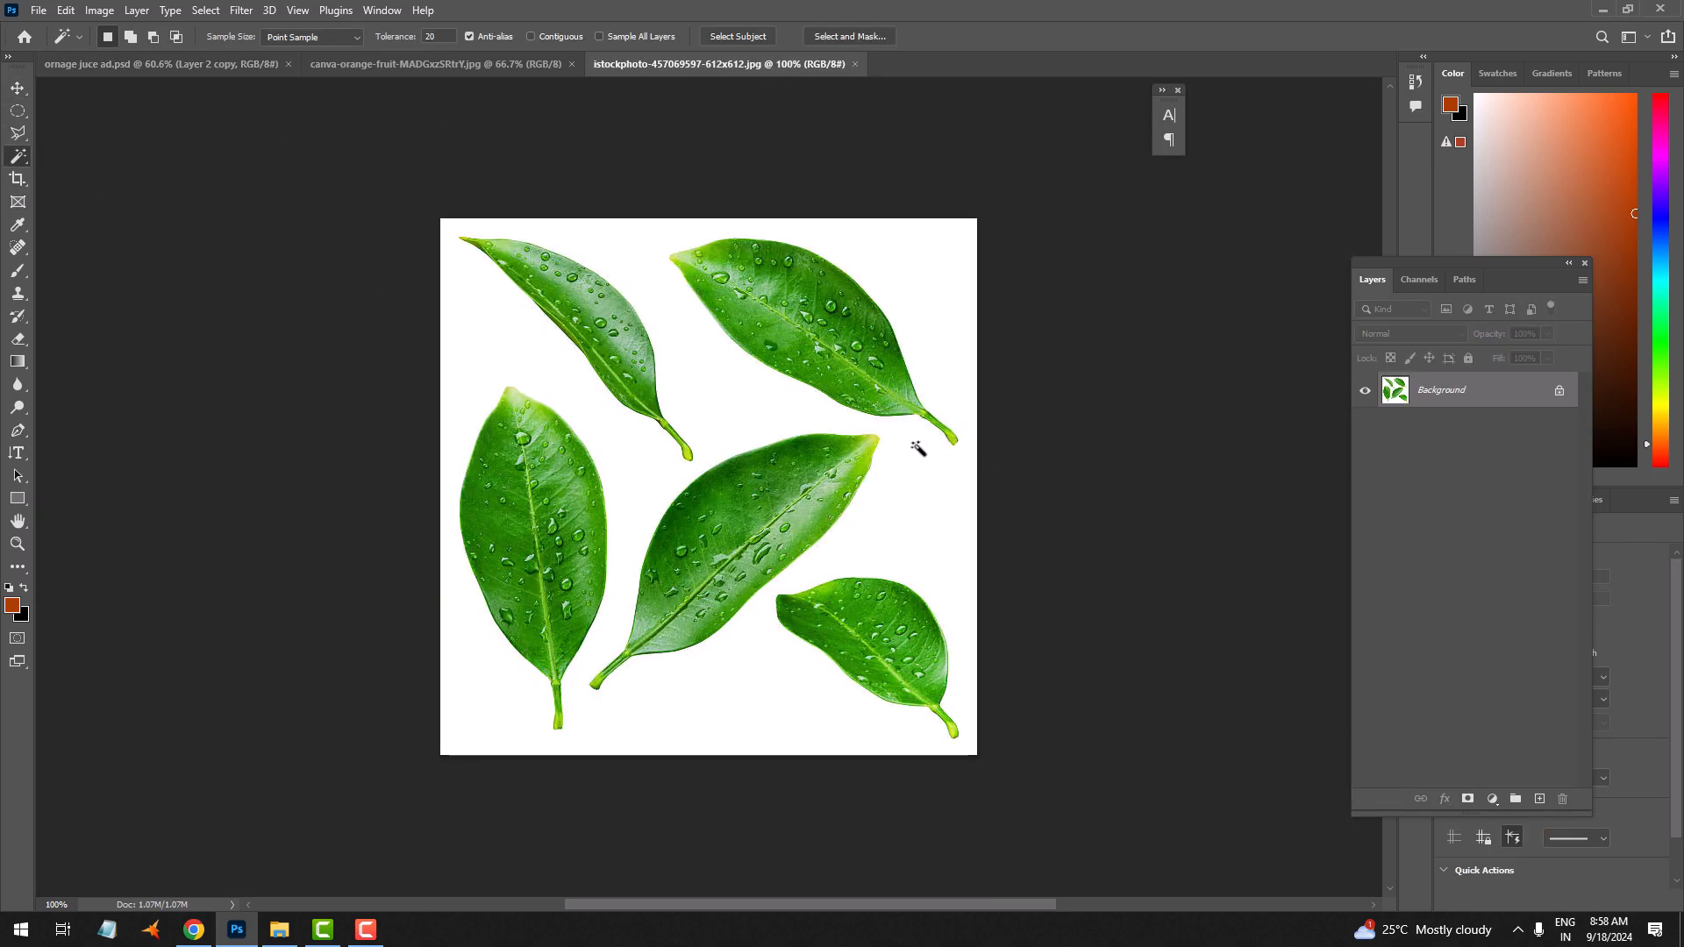
{"action": "left_click", "coordinate": [780, 434]}
{"action": "right_click", "coordinate": [783, 430]}
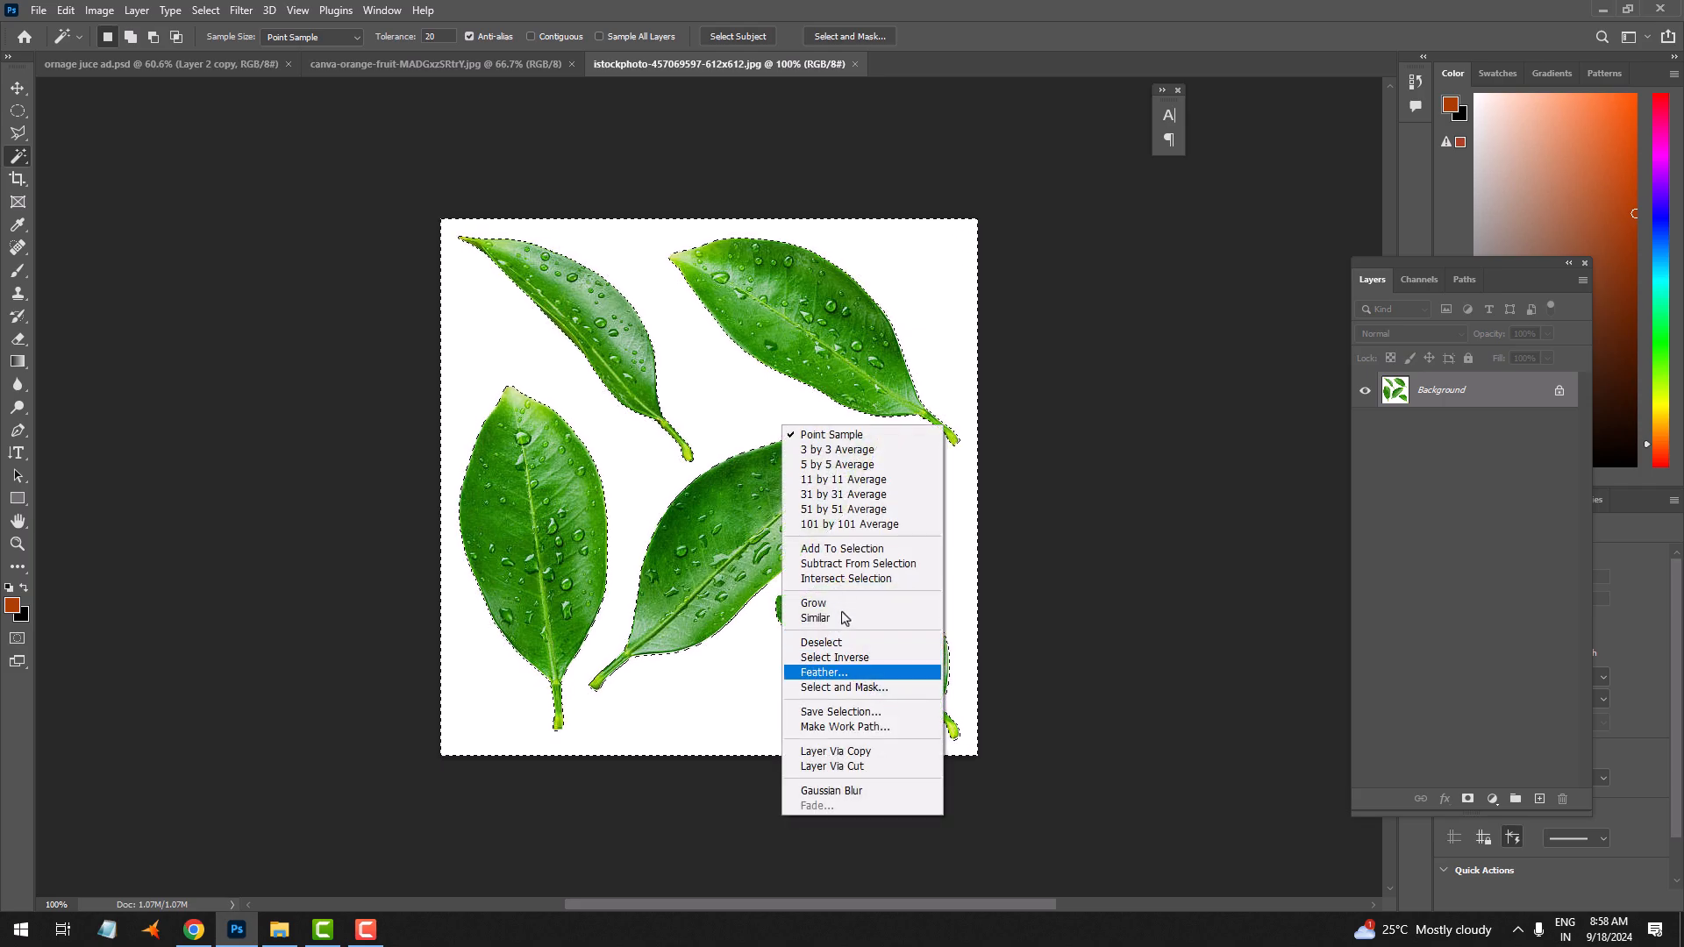
{"action": "left_click", "coordinate": [858, 660]}
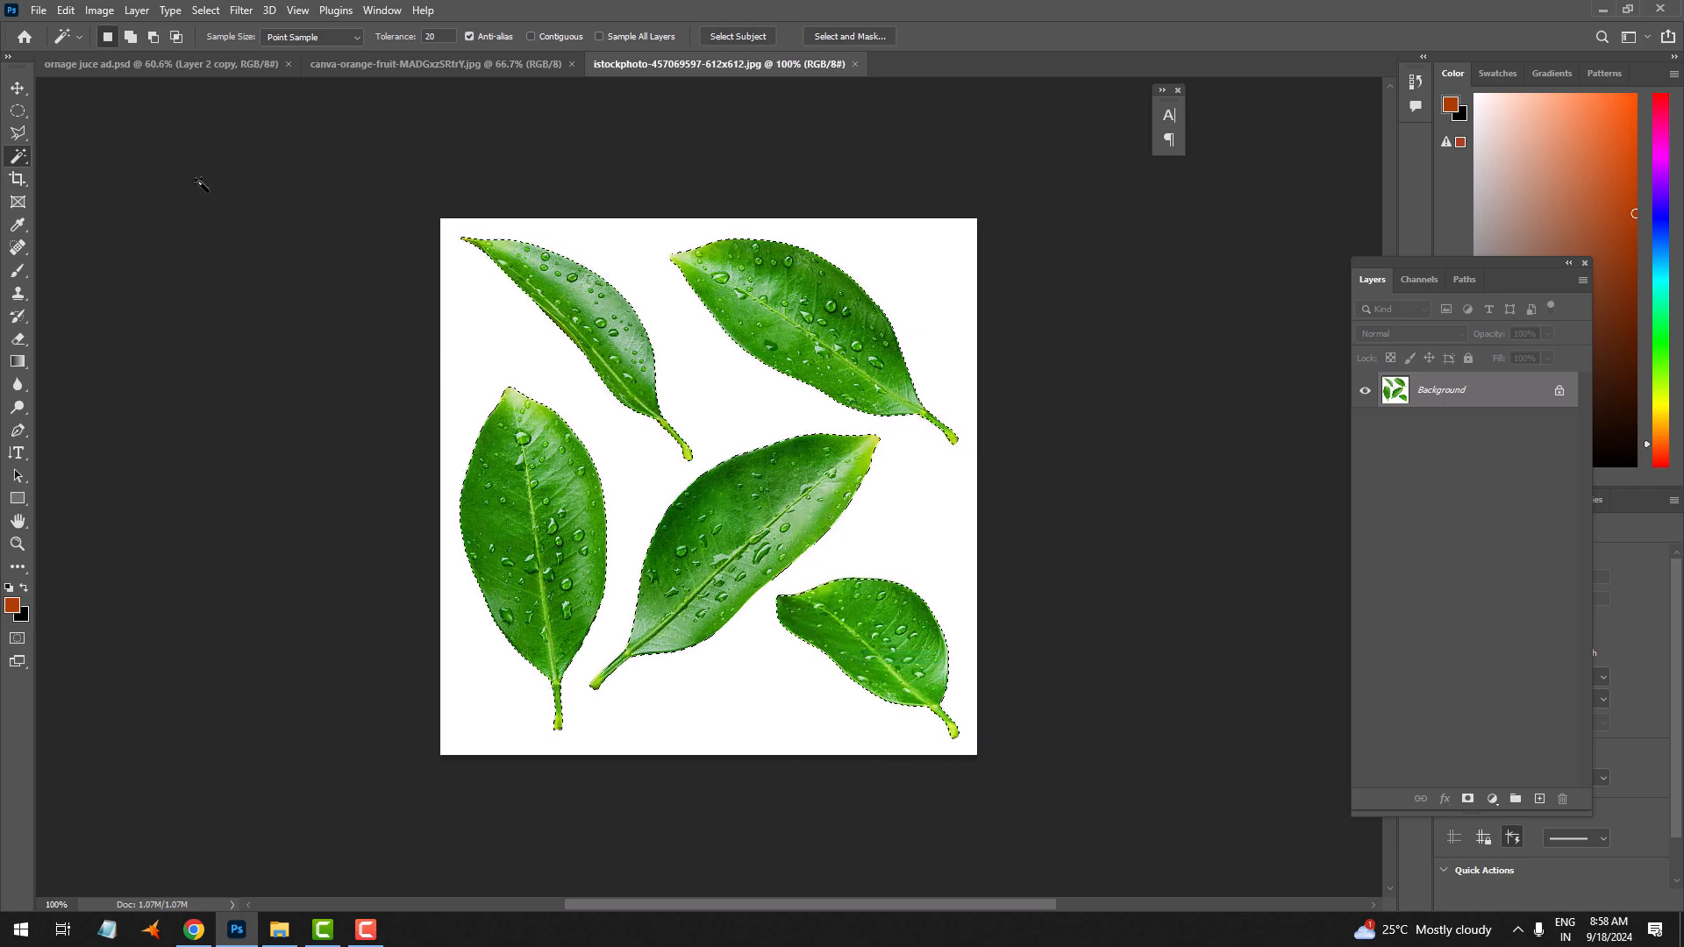
Copy the selected leaves into the orange juice ad and position them over the canvas's upper-left area
{"action": "left_click", "coordinate": [123, 65]}
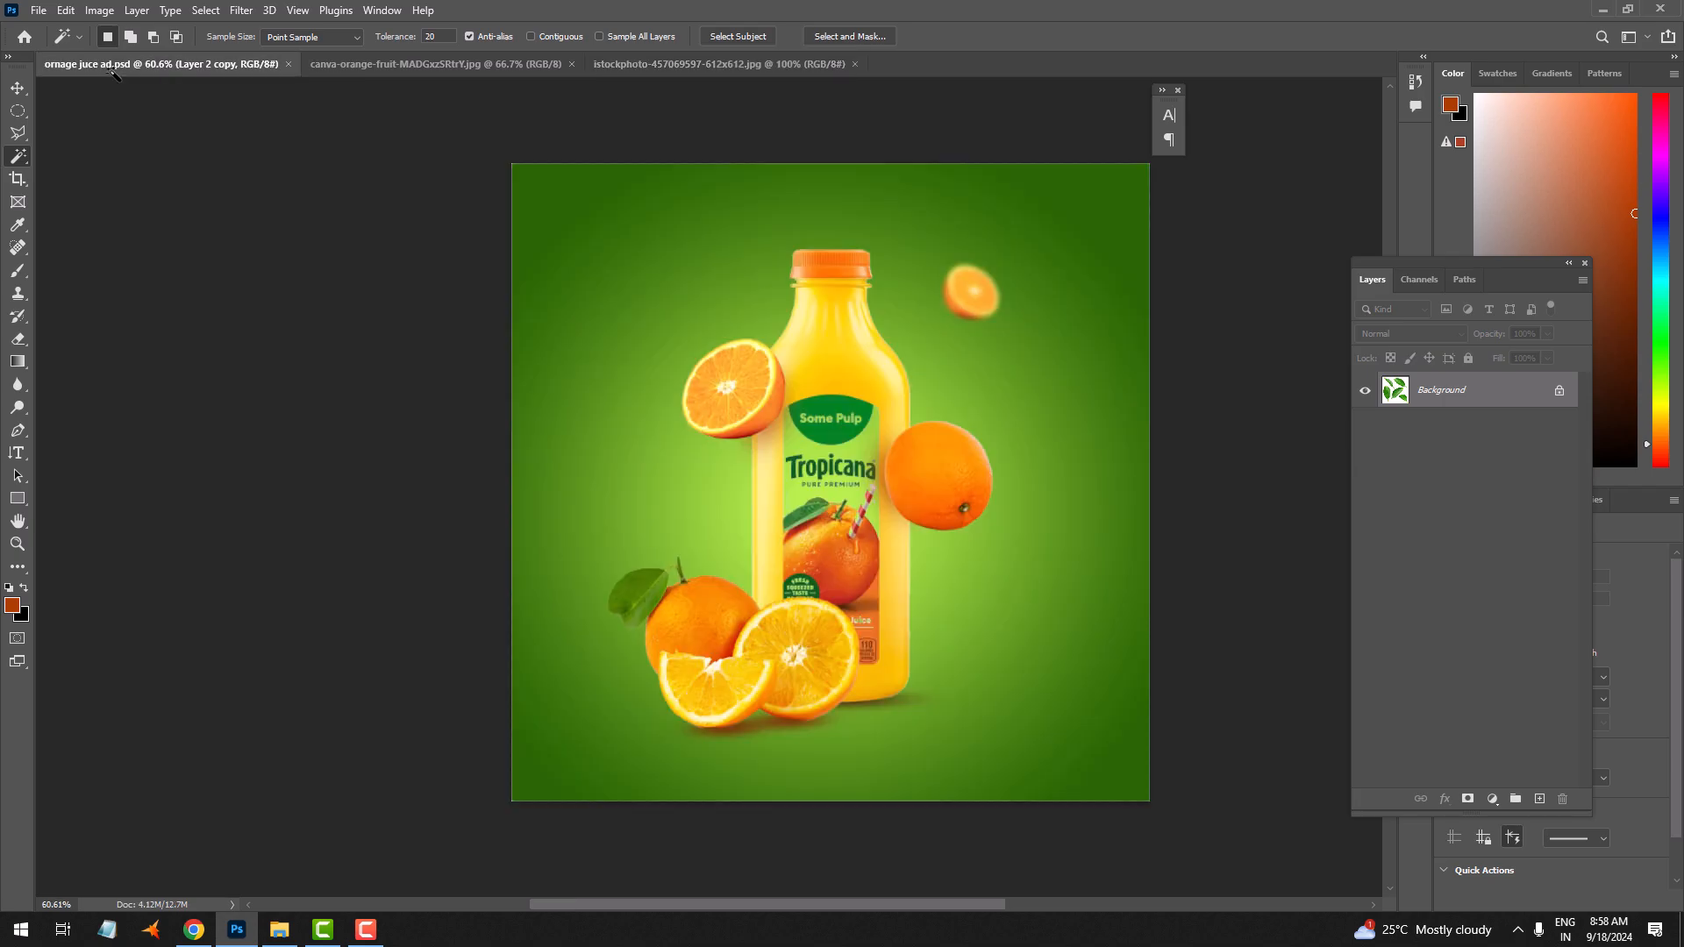
{"action": "key", "text": "ctrl+v"}
{"action": "key", "text": "ctrl+t"}
{"action": "left_click_drag", "start_coordinate": [905, 424], "coordinate": [758, 267]}
Outline the four leaves nearest the bottle with the Polygonal Lasso and cut them onto a new layer, leaving the far-left leaf separate
{"action": "key", "text": "w"}
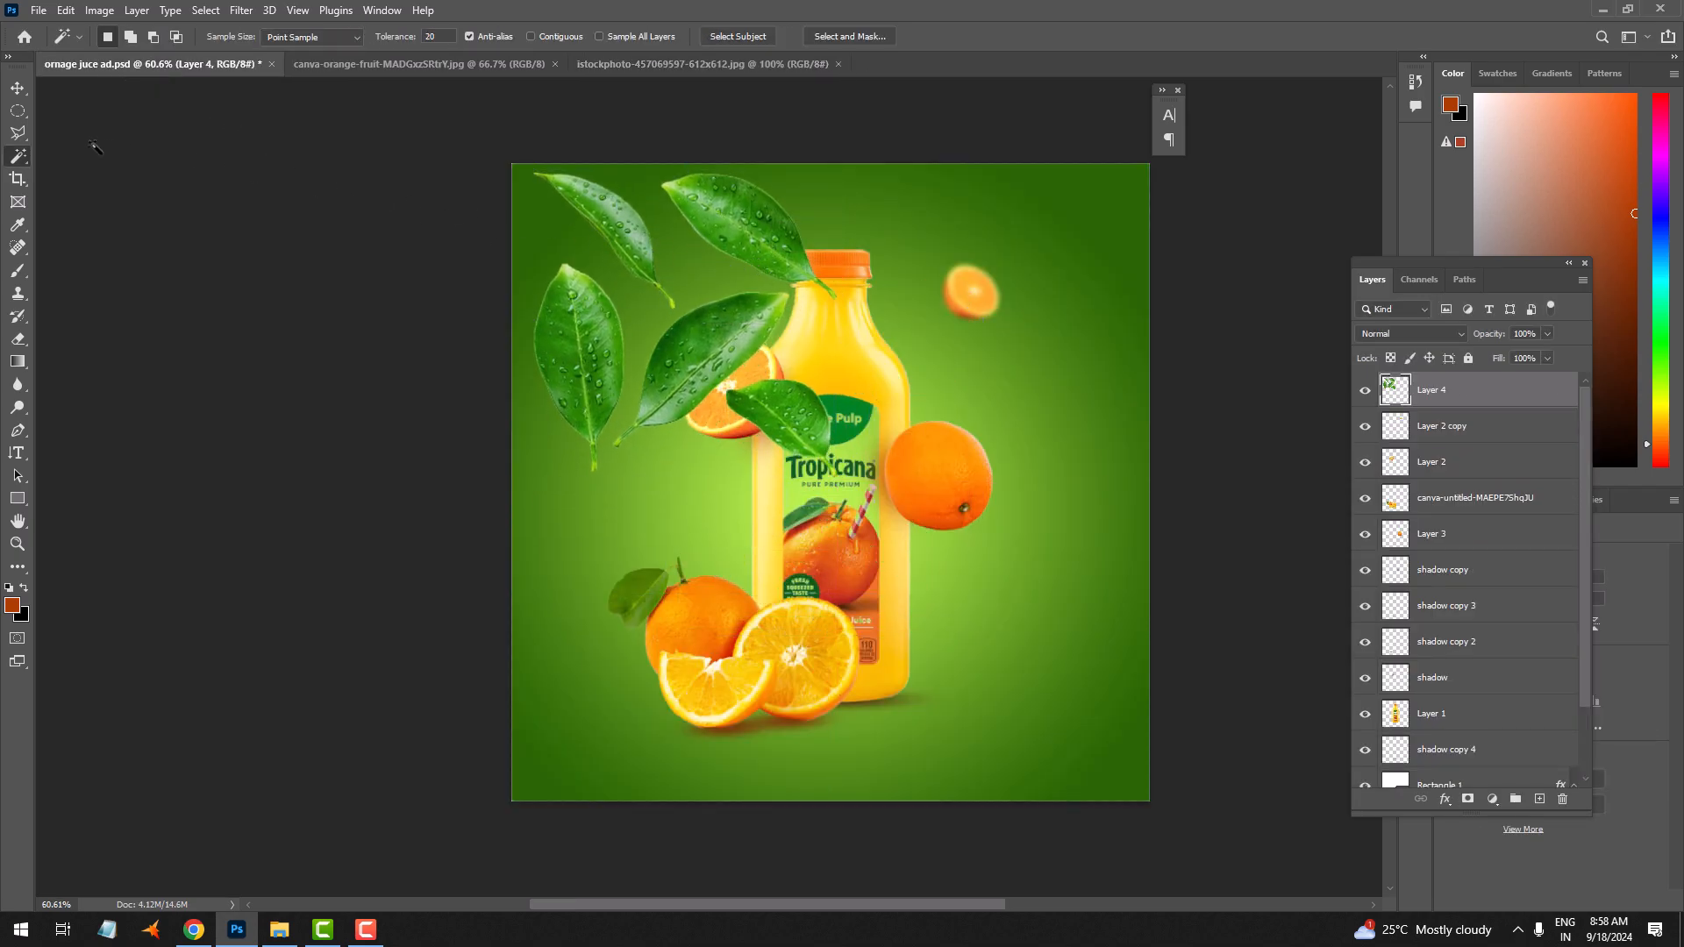
{"action": "left_click", "coordinate": [18, 132]}
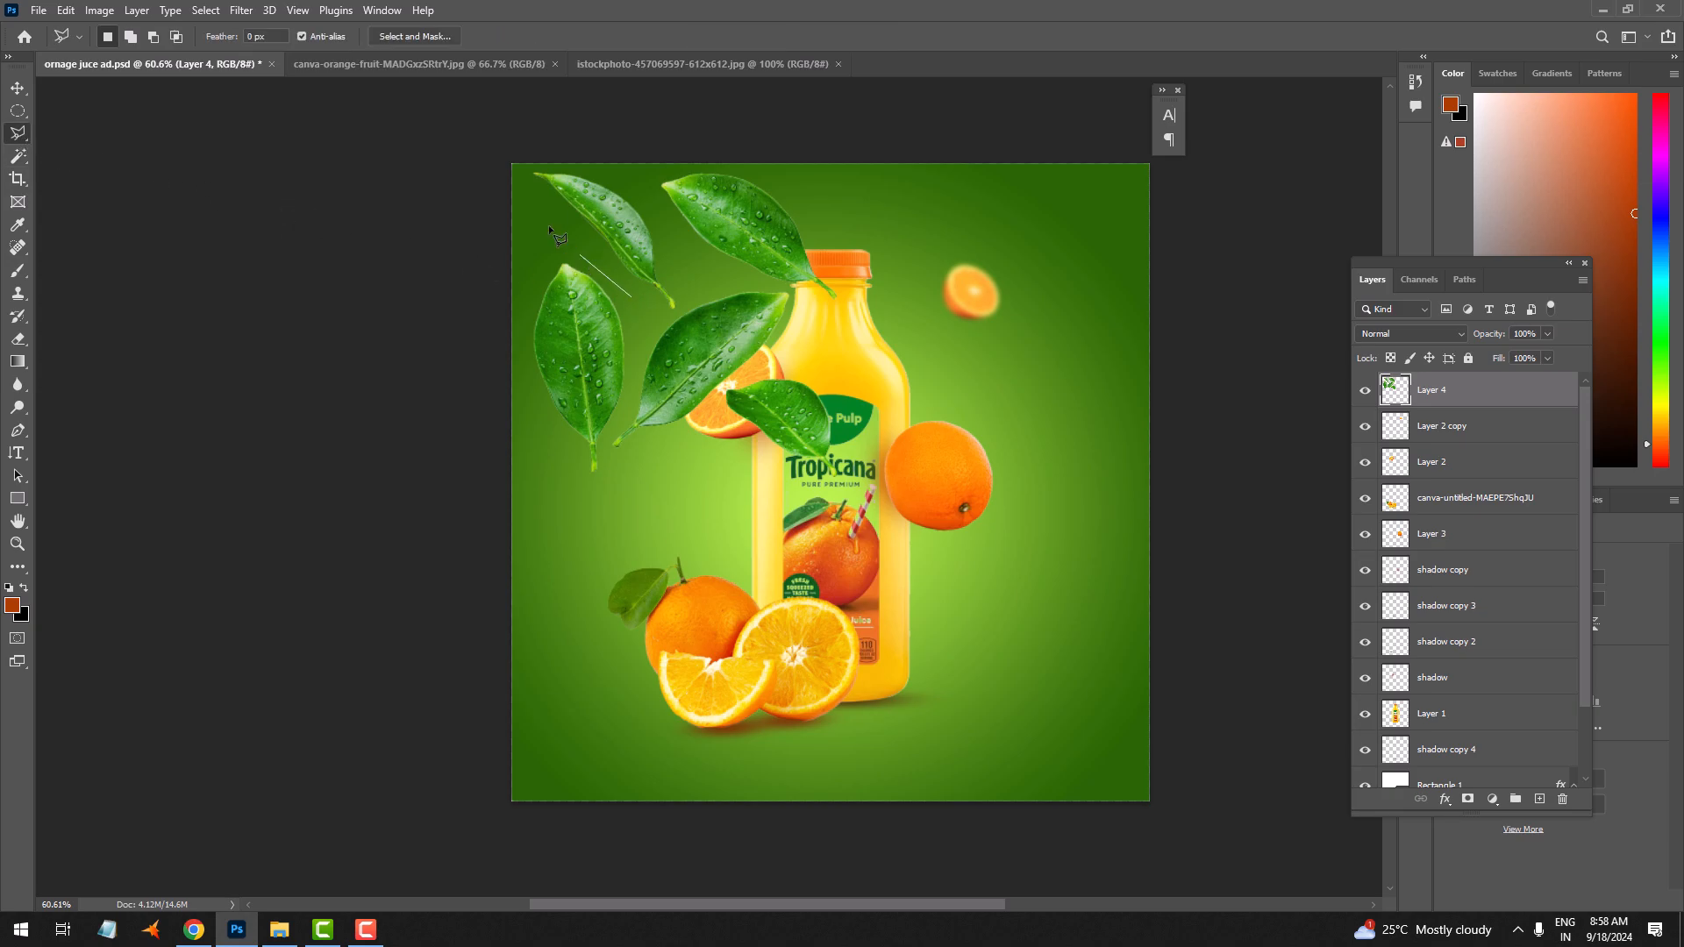
{"action": "left_click", "coordinate": [566, 135]}
{"action": "left_click", "coordinate": [951, 191]}
{"action": "left_click", "coordinate": [1028, 361]}
{"action": "left_click", "coordinate": [978, 496]}
{"action": "left_click", "coordinate": [873, 522]}
{"action": "left_click", "coordinate": [763, 519]}
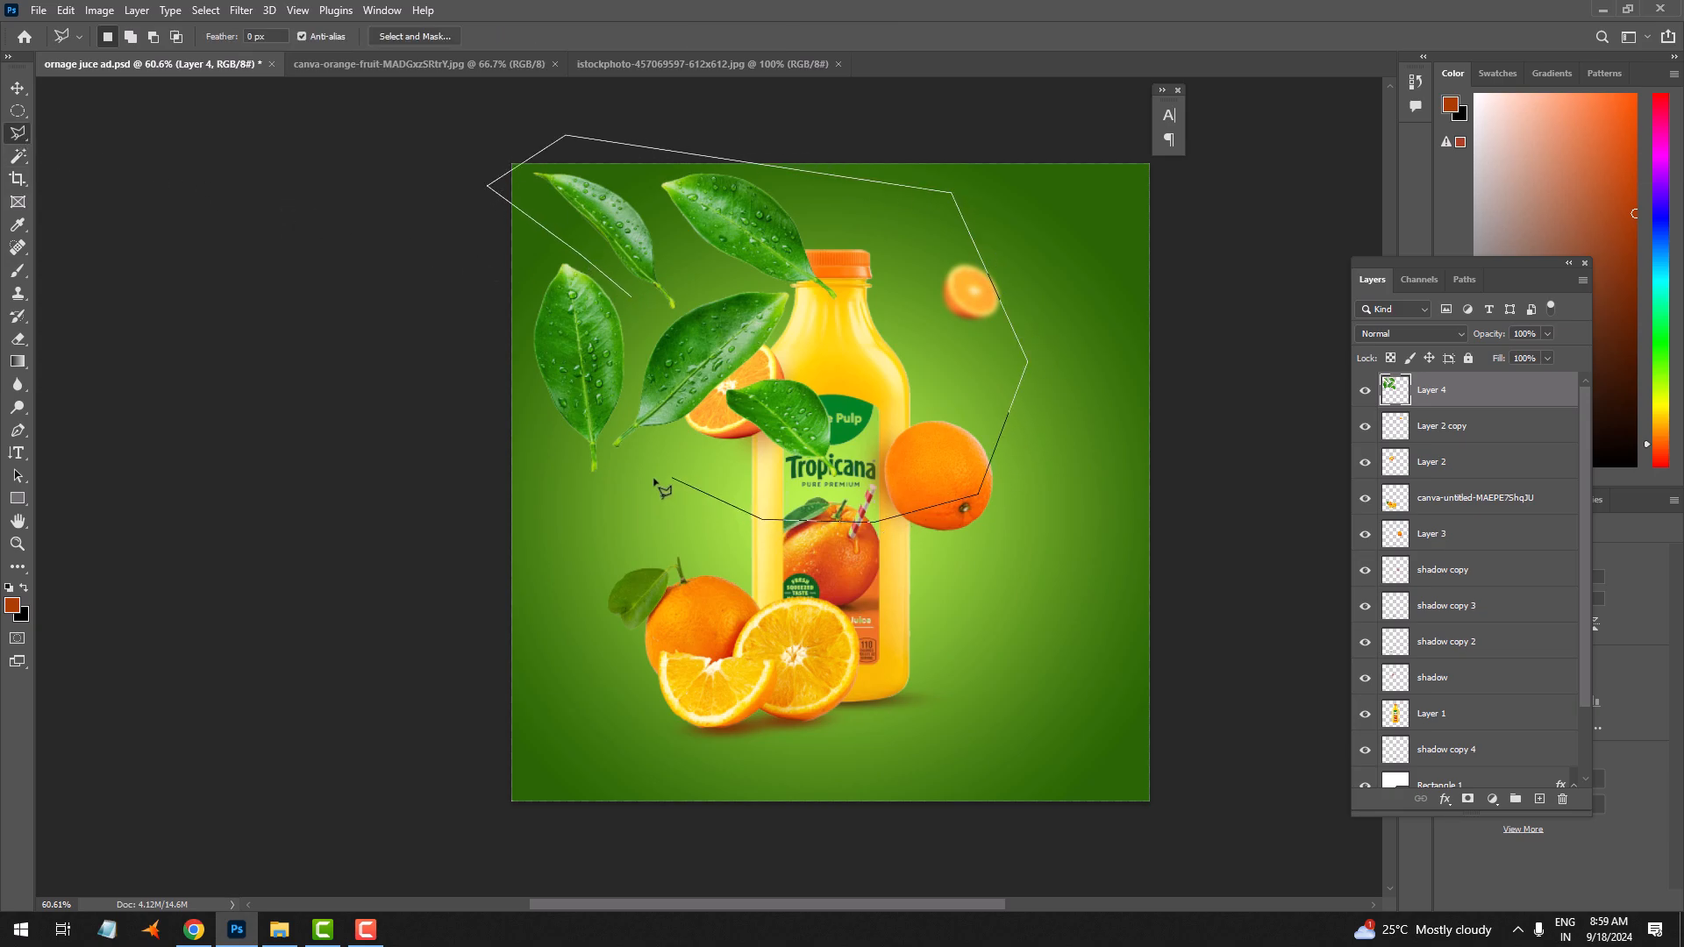
{"action": "double_click", "coordinate": [647, 343]}
{"action": "key", "text": "ctrl+shift+j"}
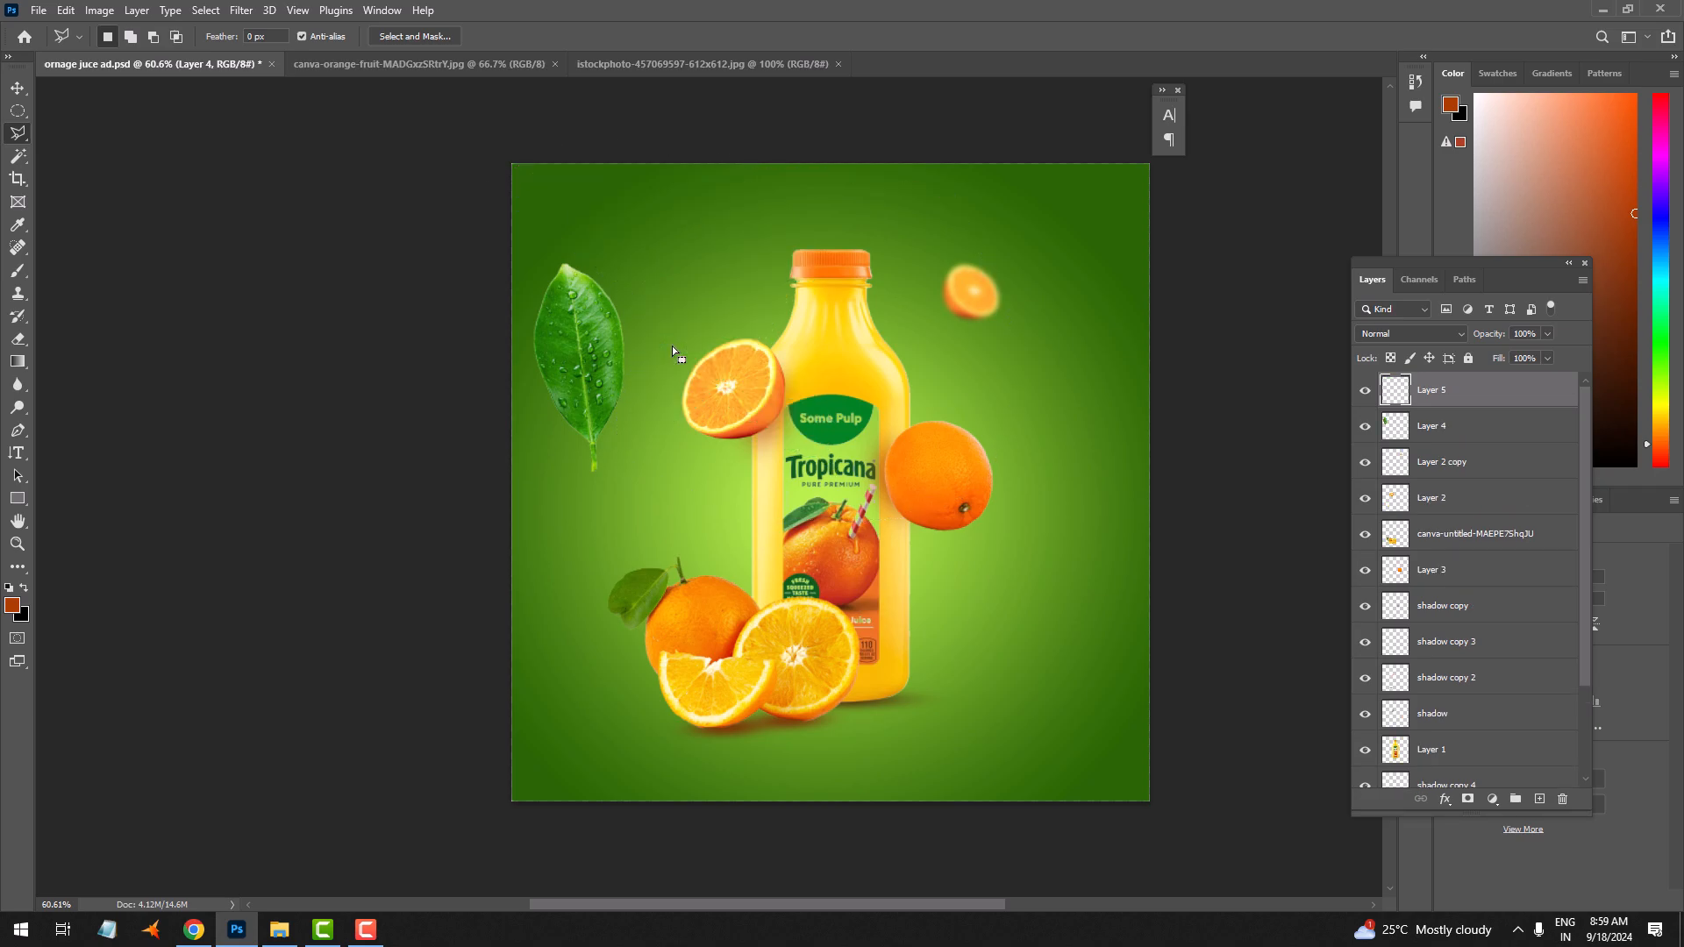
Move the single separated leaf to the canvas's lower-right corner and rotate it so it partly extends past the edge
{"action": "key", "text": "v"}
{"action": "left_click_drag", "start_coordinate": [580, 369], "coordinate": [585, 698]}
{"action": "key", "text": "ctrl+t"}
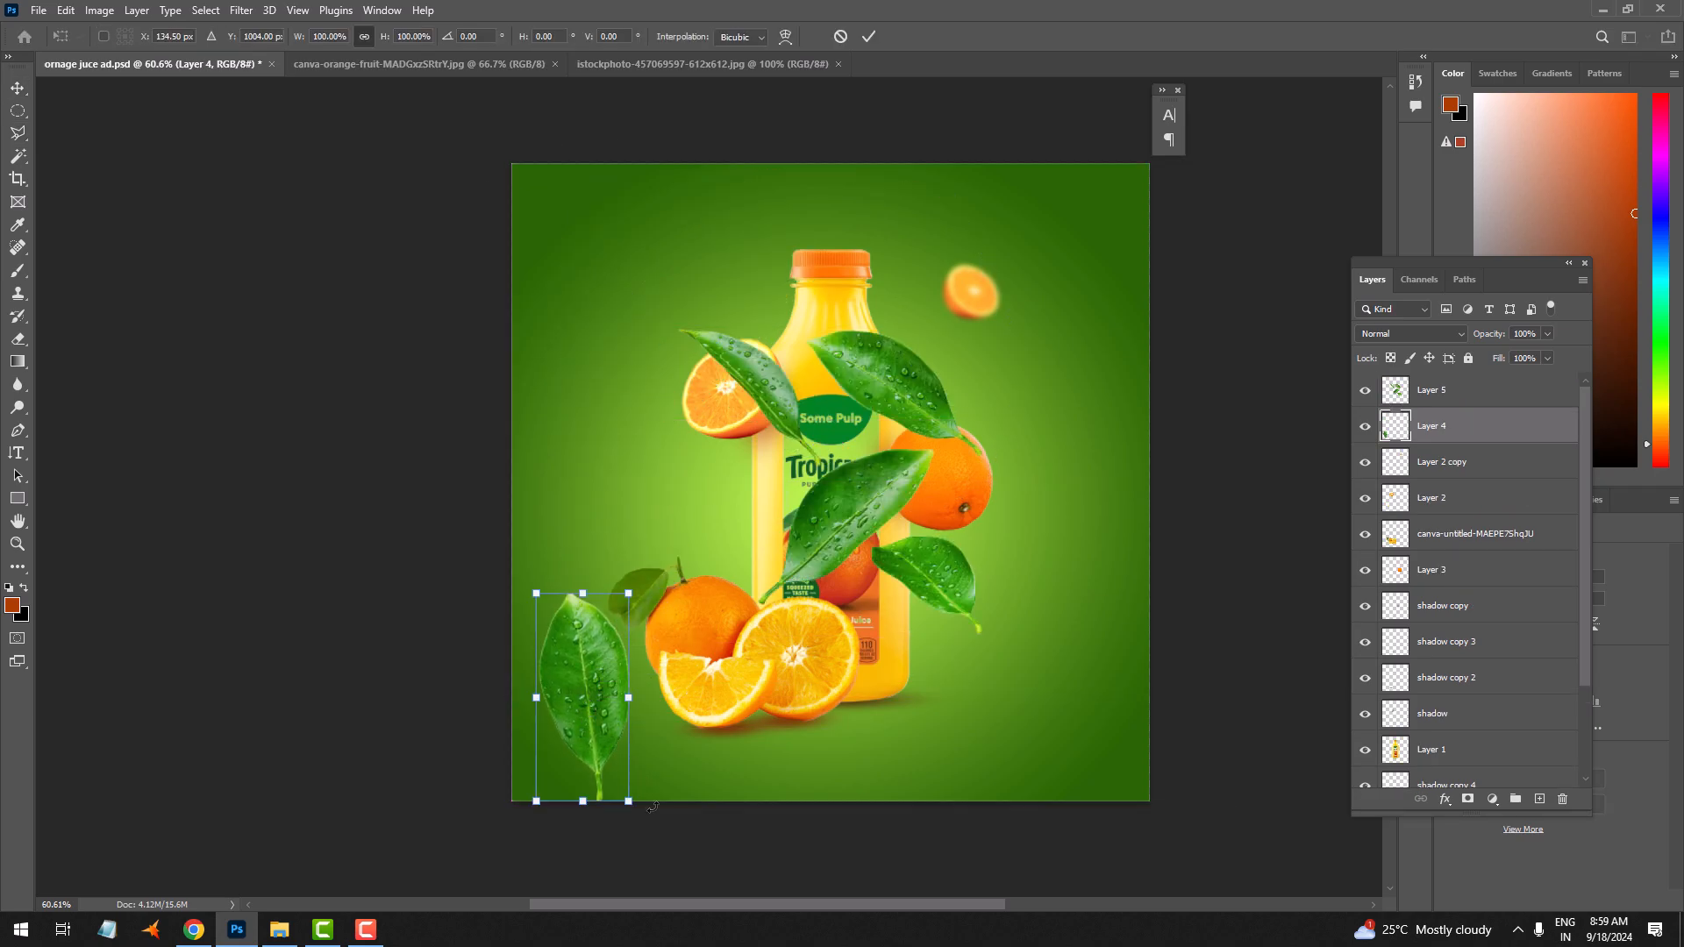
{"action": "left_click_drag", "start_coordinate": [653, 806], "coordinate": [715, 707]}
{"action": "left_click_drag", "start_coordinate": [605, 706], "coordinate": [1116, 763]}
{"action": "left_click_drag", "start_coordinate": [1057, 669], "coordinate": [1052, 660]}
{"action": "key", "text": "Return"}
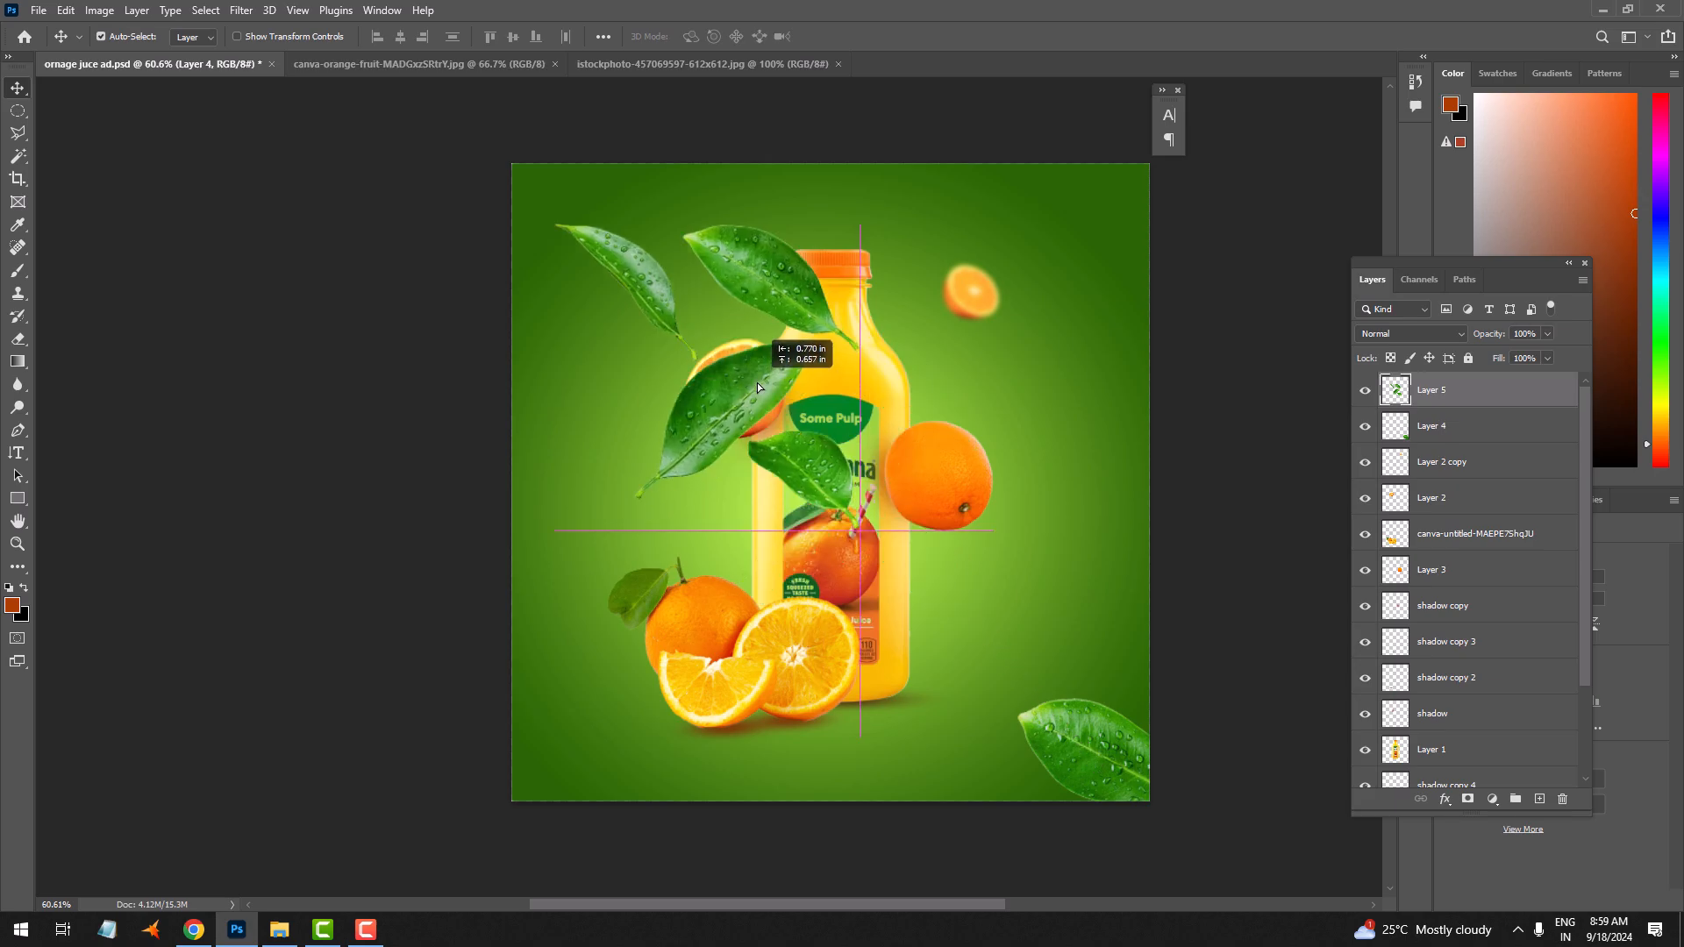
Cut the leaf beside the bottle cap onto its own layer and place it to the right of the bottle
{"action": "left_click", "coordinate": [13, 135]}
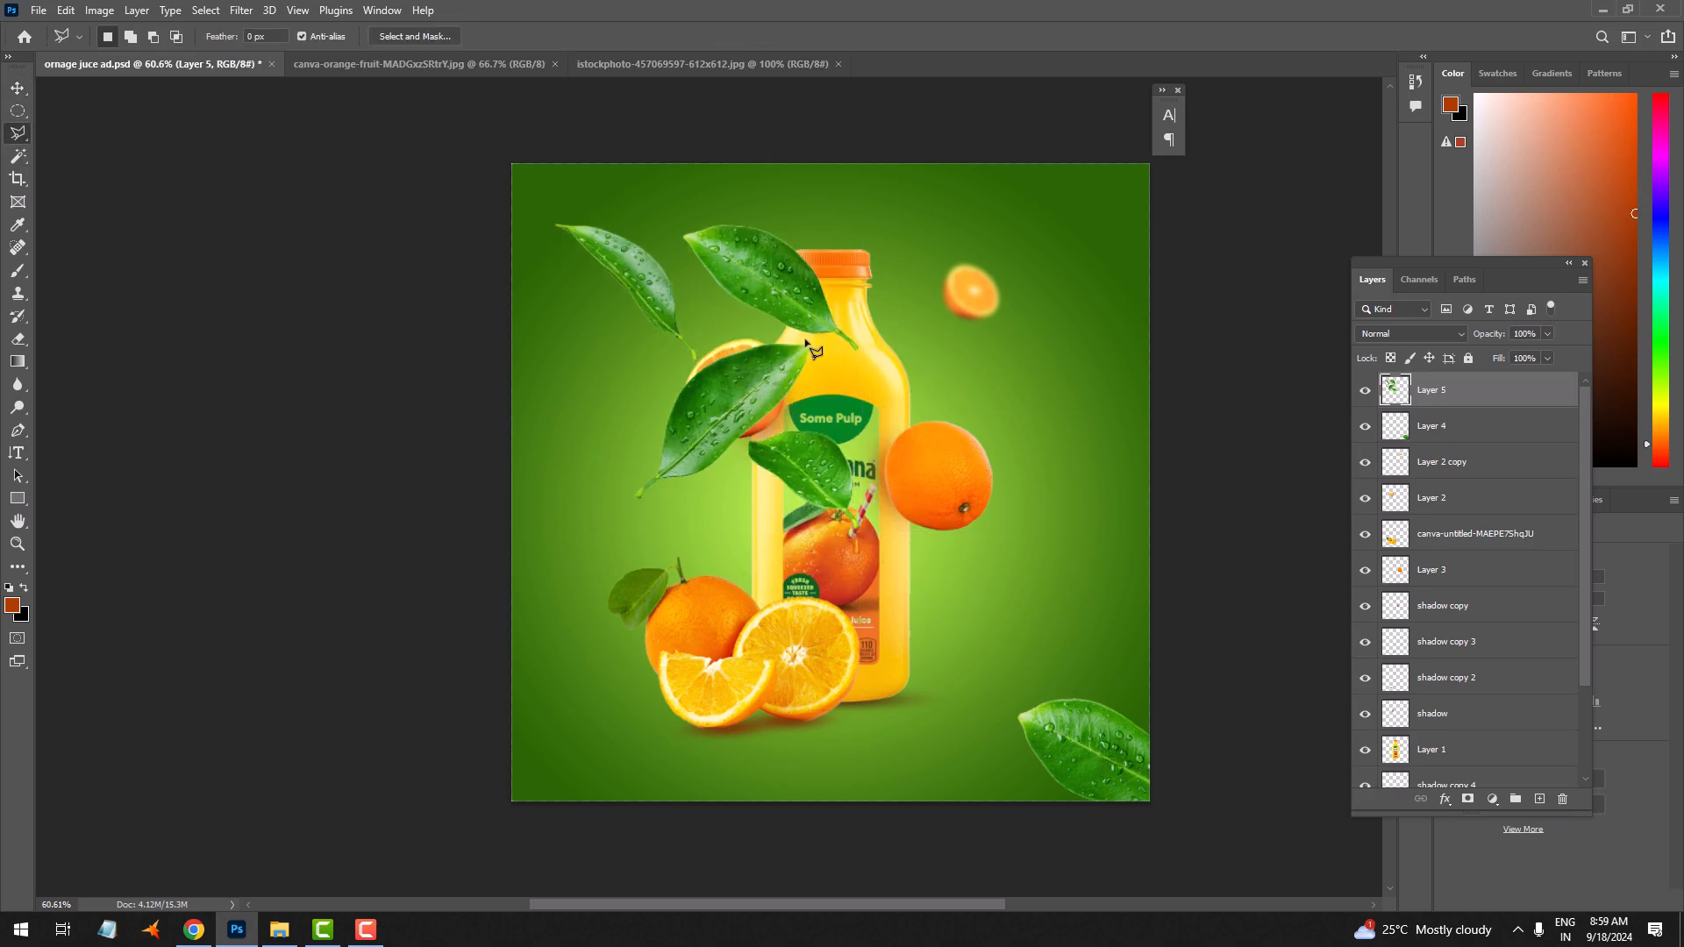
{"action": "left_click", "coordinate": [660, 191]}
{"action": "left_click", "coordinate": [825, 186]}
{"action": "left_click", "coordinate": [942, 285]}
{"action": "left_click", "coordinate": [943, 338]}
{"action": "left_click", "coordinate": [927, 375]}
{"action": "double_click", "coordinate": [835, 350]}
{"action": "key", "text": "ctrl+x"}
{"action": "key", "text": "ctrl+v"}
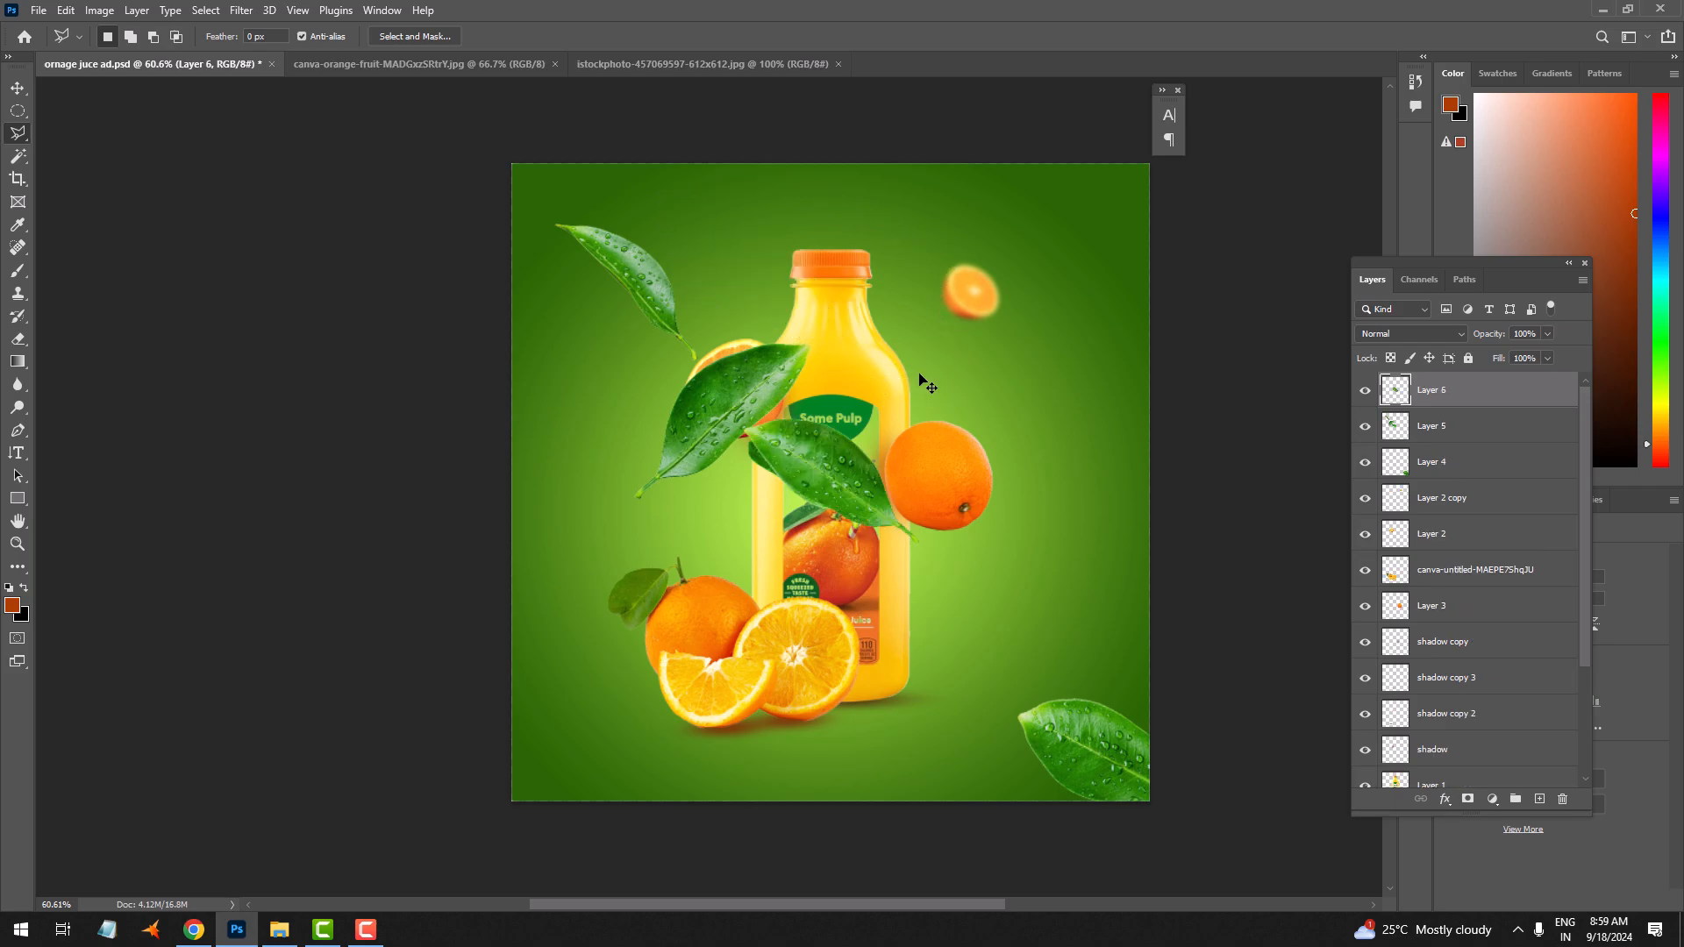
{"action": "key", "text": "v"}
{"action": "left_click_drag", "start_coordinate": [835, 489], "coordinate": [1074, 437]}
Select the two leaves overlapping the bottle and half orange on Layer 5, delete them and clear the selection
{"action": "left_click", "coordinate": [673, 422]}
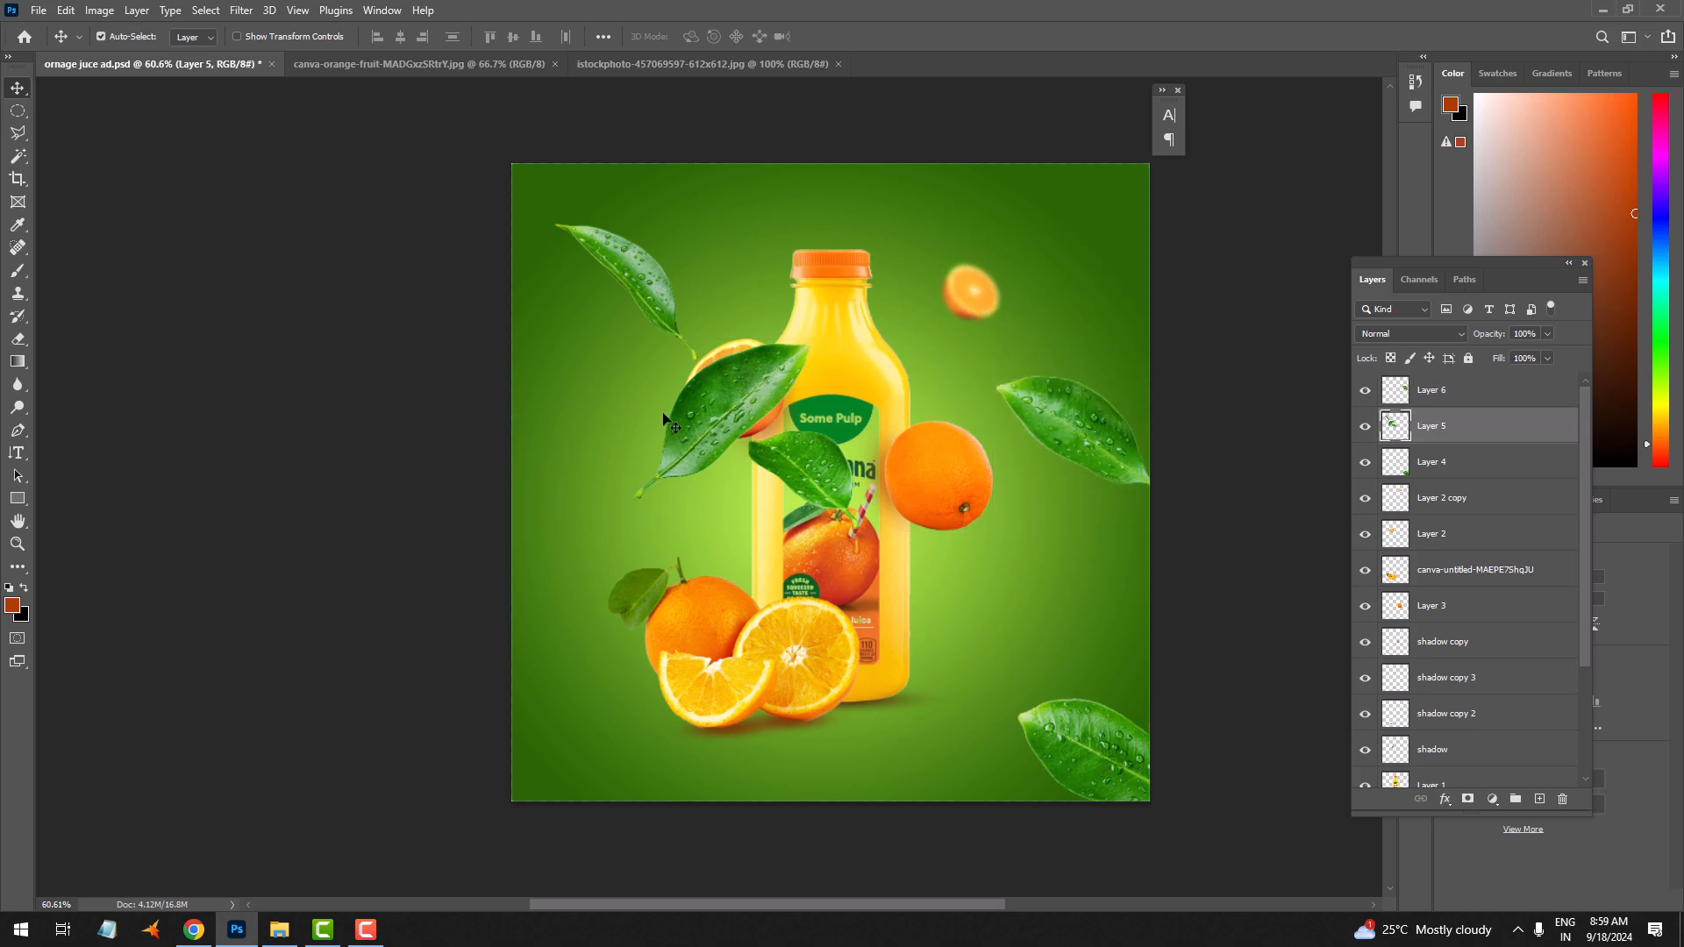
{"action": "left_click", "coordinate": [18, 133]}
{"action": "left_click", "coordinate": [672, 374]}
{"action": "left_click", "coordinate": [606, 507]}
{"action": "left_click", "coordinate": [630, 542]}
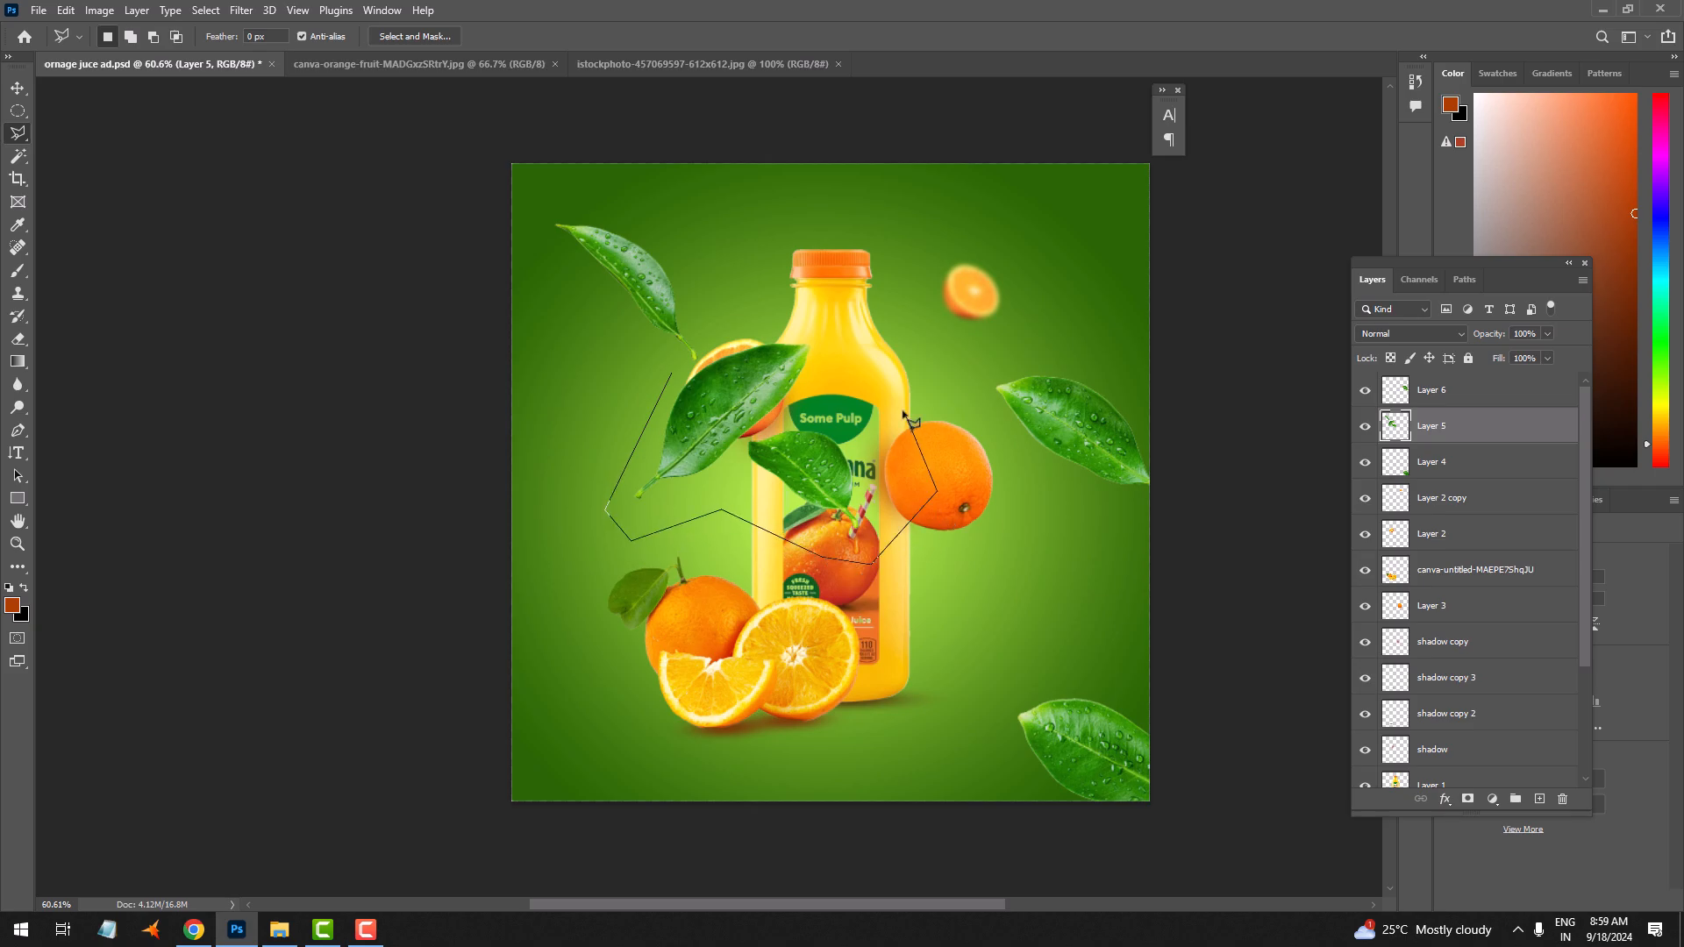
{"action": "left_click", "coordinate": [848, 325]}
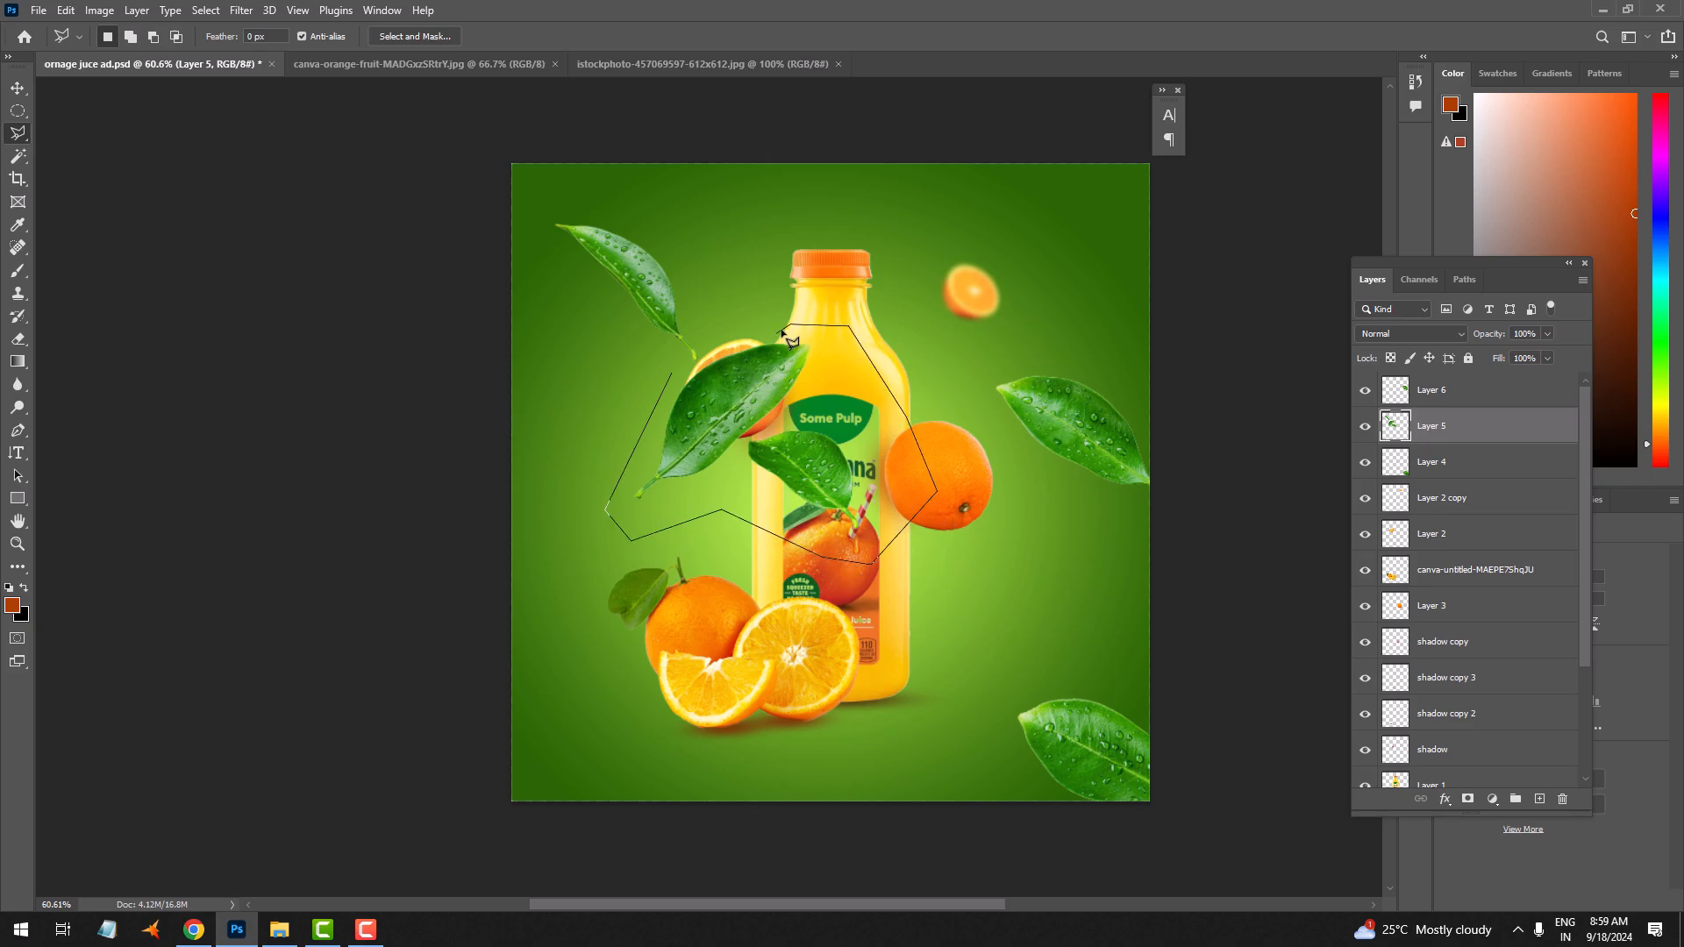
{"action": "left_click", "coordinate": [699, 377]}
{"action": "key", "text": "Delete"}
{"action": "right_click", "coordinate": [858, 433]}
{"action": "left_click", "coordinate": [886, 434]}
Move the remaining Layer 5 leaf into the canvas's upper-left corner and scale it down slightly
{"action": "key", "text": "v"}
{"action": "left_click_drag", "start_coordinate": [657, 313], "coordinate": [622, 277]}
{"action": "key", "text": "ctrl+t"}
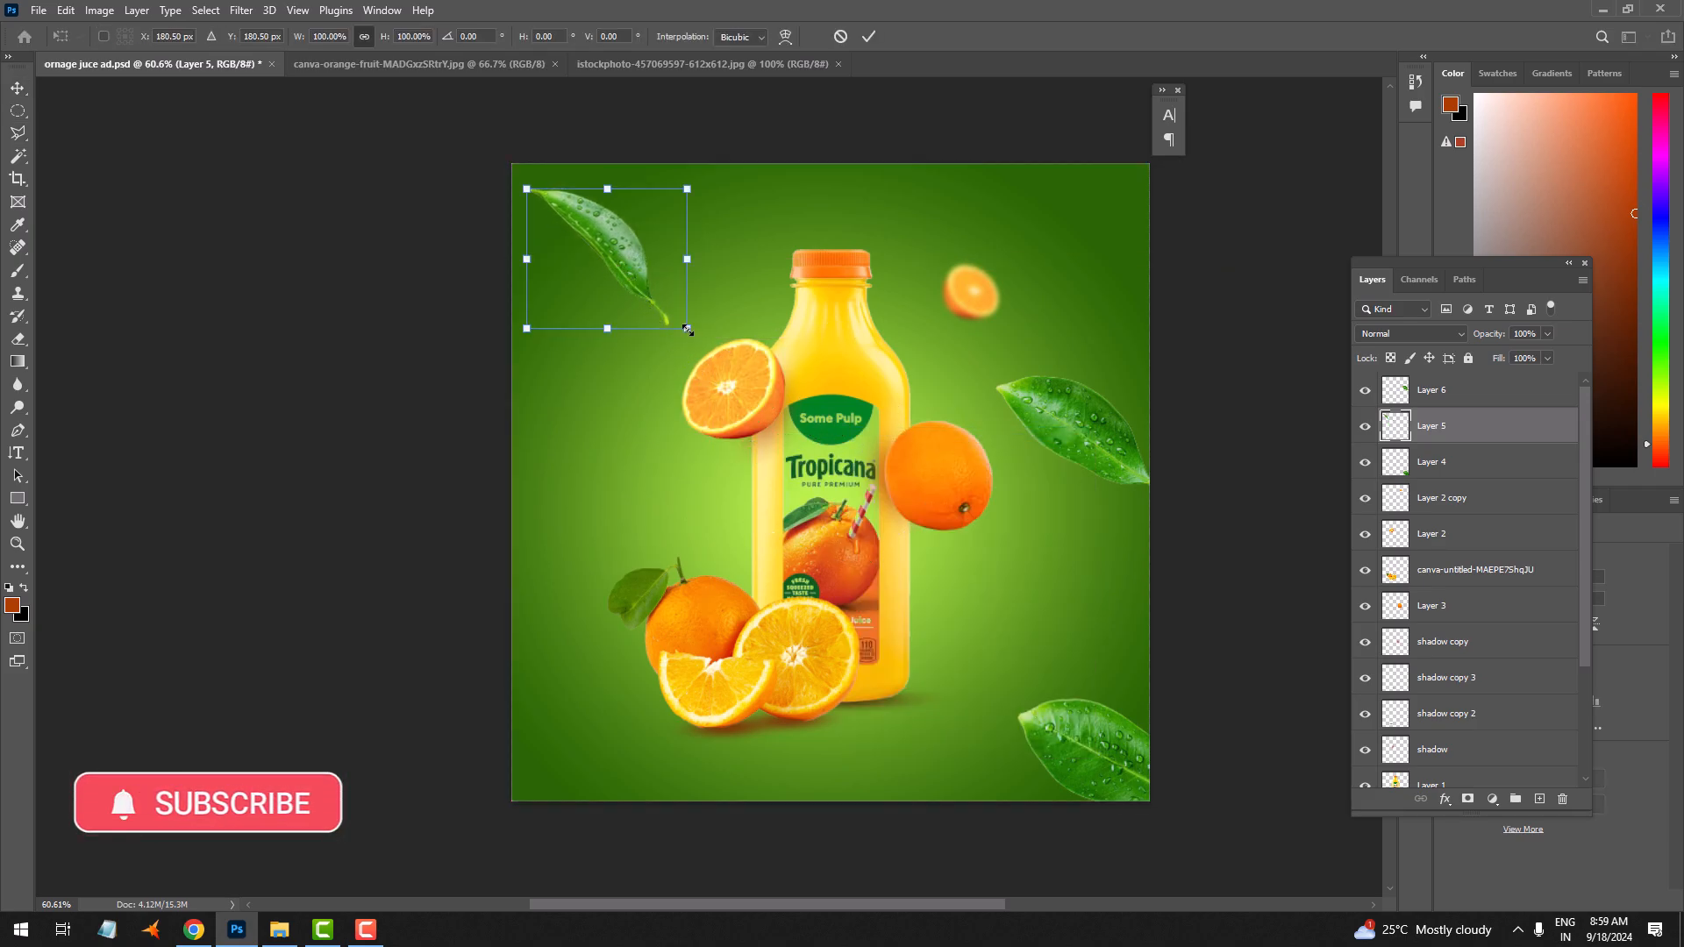
{"action": "left_click_drag", "start_coordinate": [686, 327], "coordinate": [669, 309]}
{"action": "key", "text": "Return"}
Move the leaf beside the whole orange to the canvas's lower-left corner and scale it to about 86%
{"action": "left_click_drag", "start_coordinate": [1082, 437], "coordinate": [610, 732]}
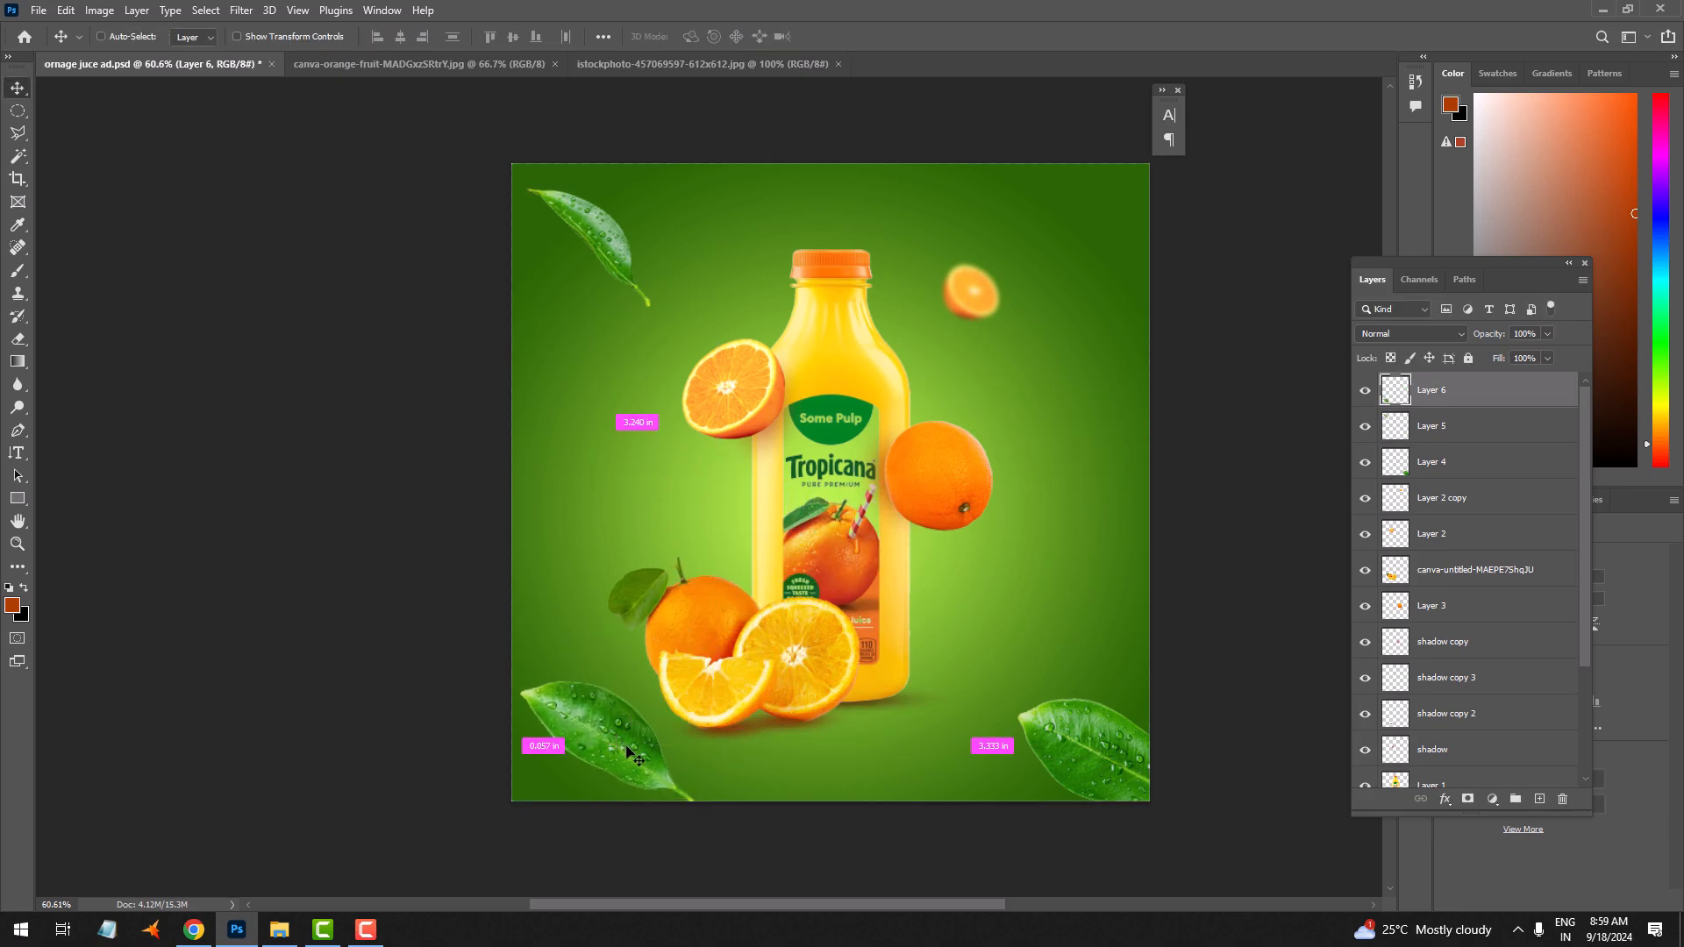
{"action": "key", "text": "ctrl+t"}
{"action": "left_click_drag", "start_coordinate": [690, 800], "coordinate": [671, 789]}
{"action": "key", "text": "Return"}
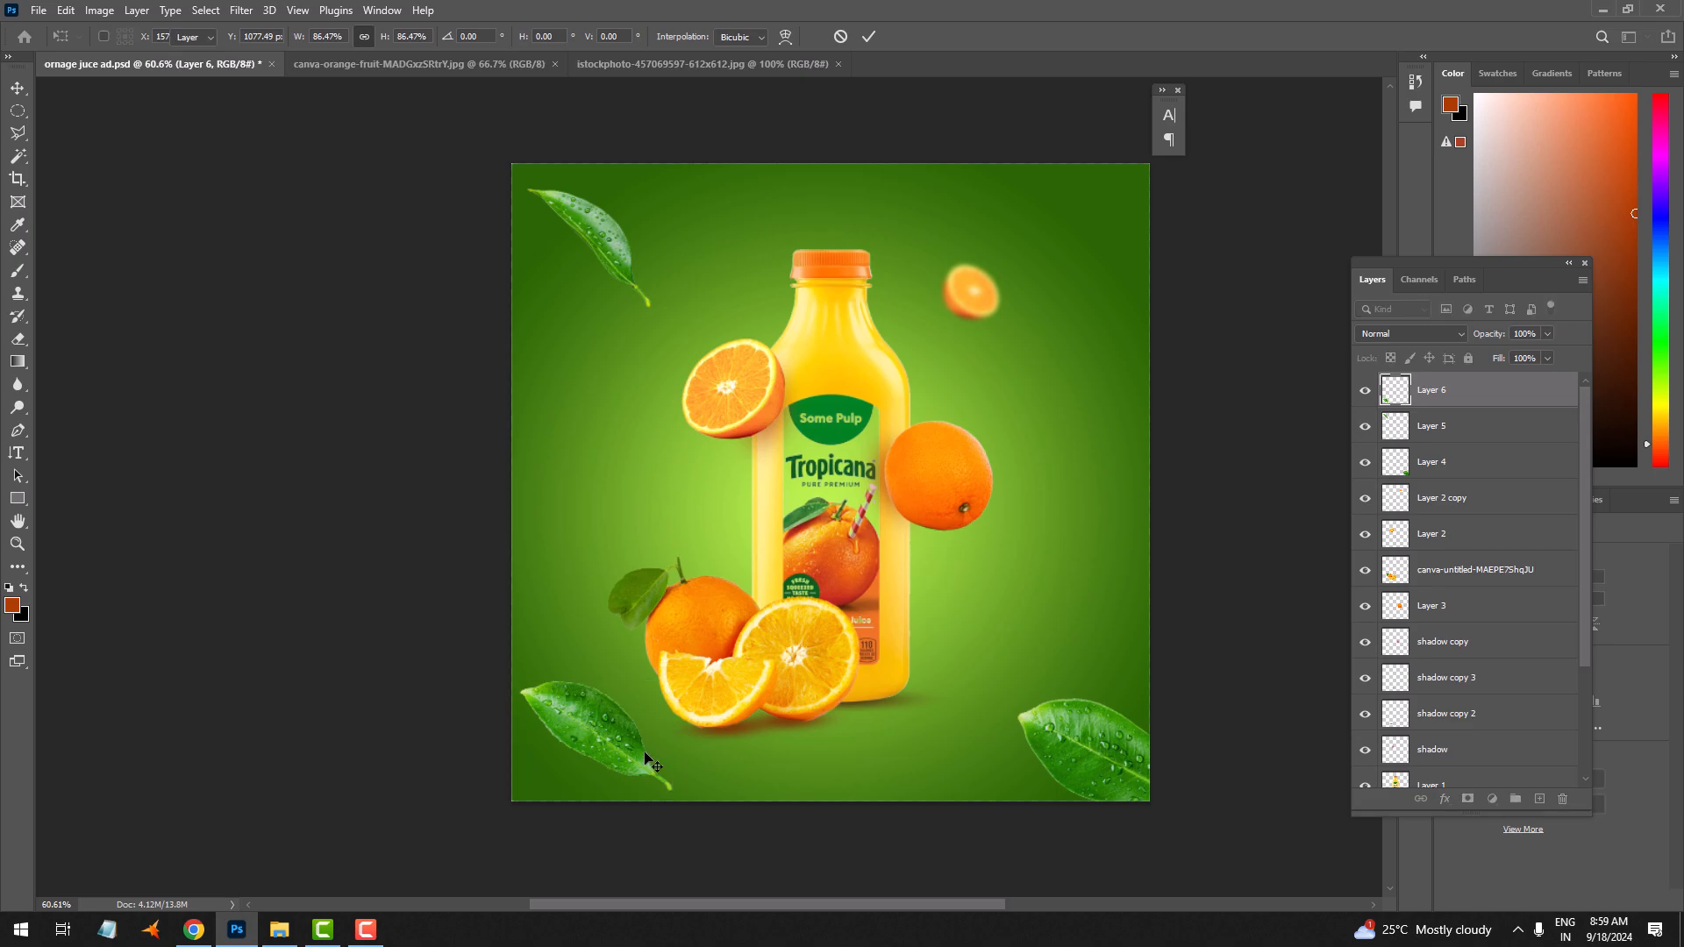
Apply a Gaussian Blur with a 13.9 pixel radius to the lower-left leaf
{"action": "left_click", "coordinate": [241, 10]}
{"action": "mouse_move", "coordinate": [439, 235]}
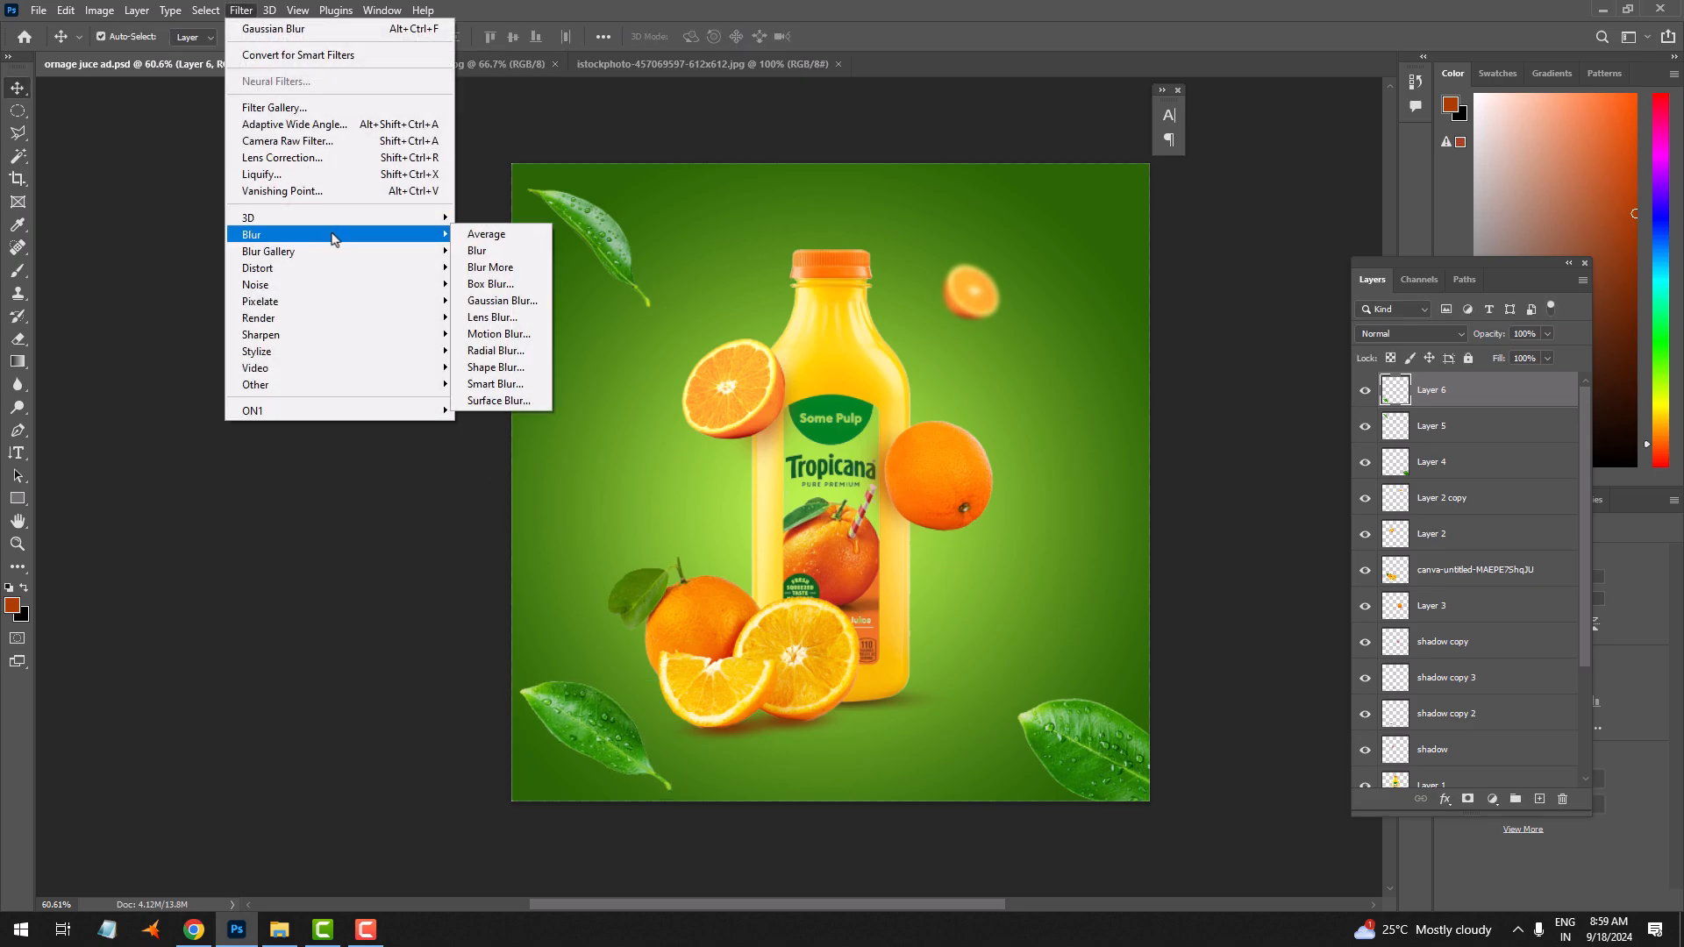
{"action": "left_click", "coordinate": [516, 306]}
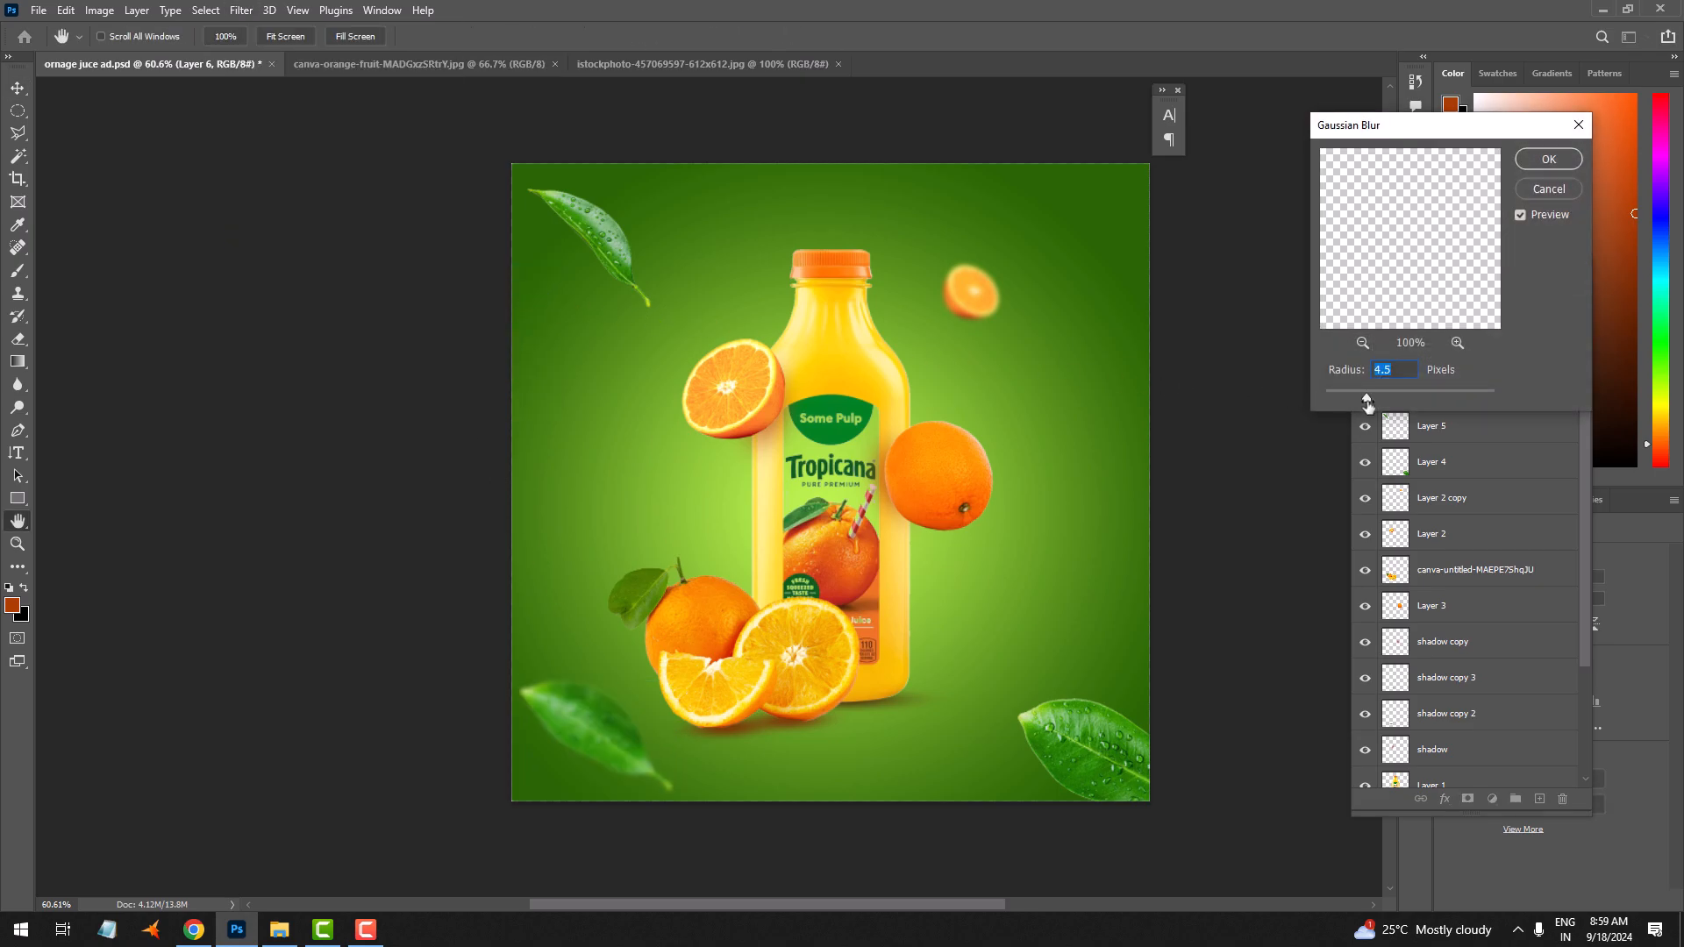
{"action": "left_click_drag", "start_coordinate": [1397, 401], "coordinate": [1396, 400]}
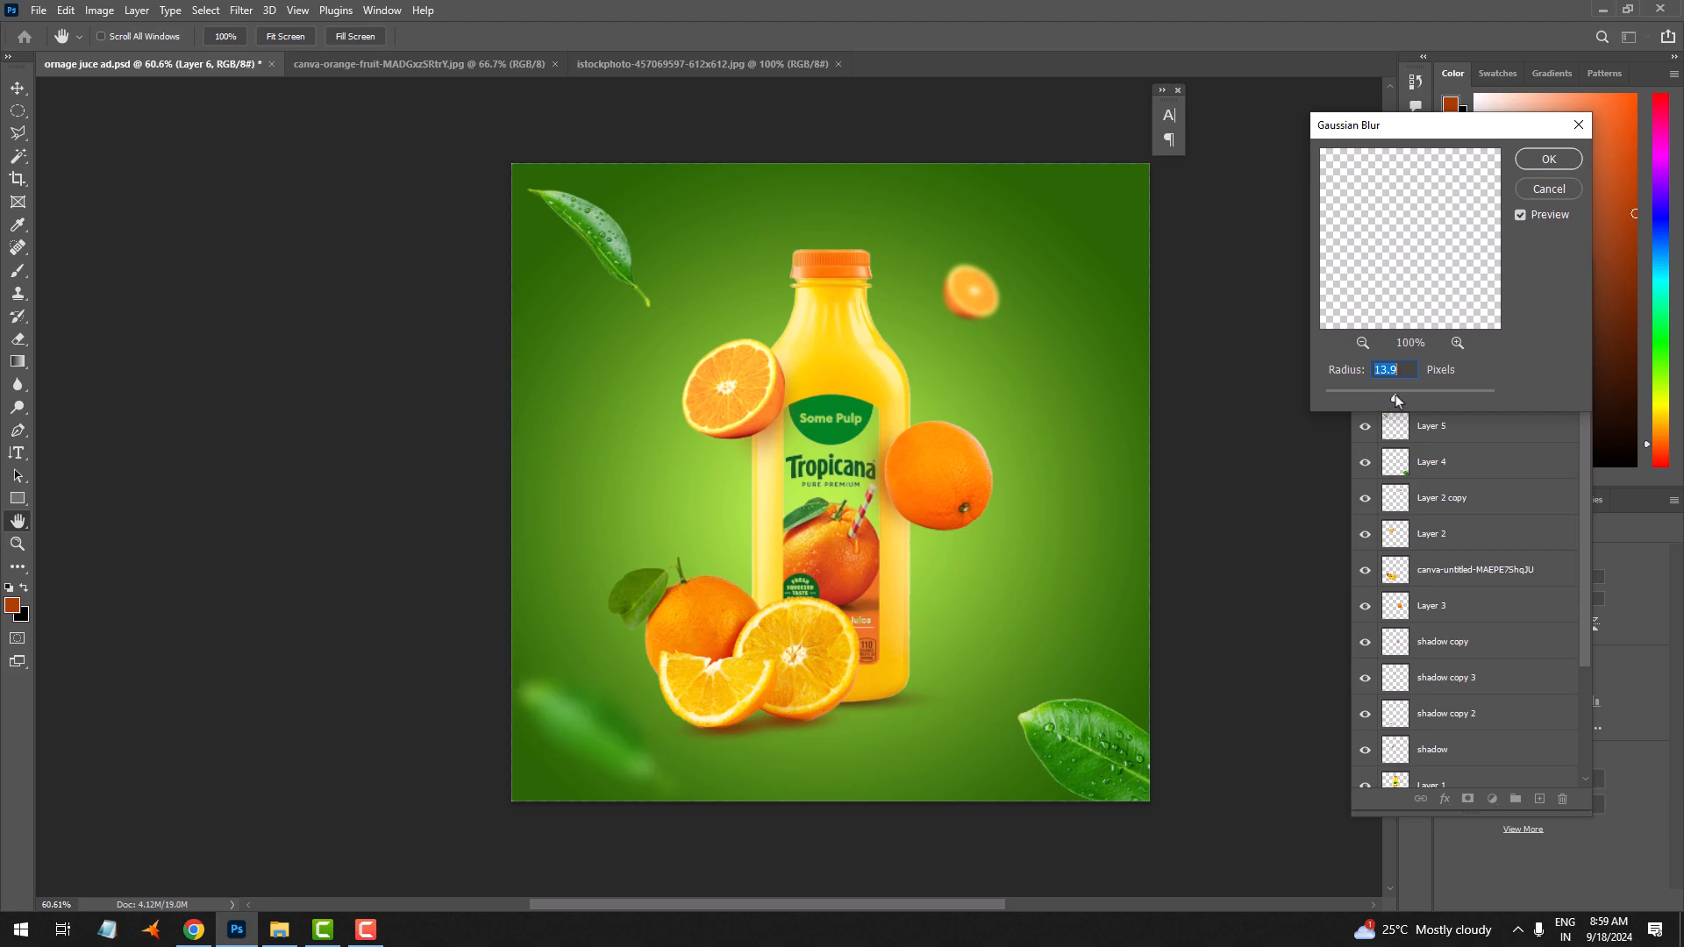
{"action": "left_click", "coordinate": [1549, 159]}
Enlarge the blurred leaf so it extends beyond the canvas's lower-left corner, and save the document
{"action": "key", "text": "ctrl+t"}
{"action": "left_click_drag", "start_coordinate": [686, 656], "coordinate": [600, 721]}
{"action": "key", "text": "Return"}
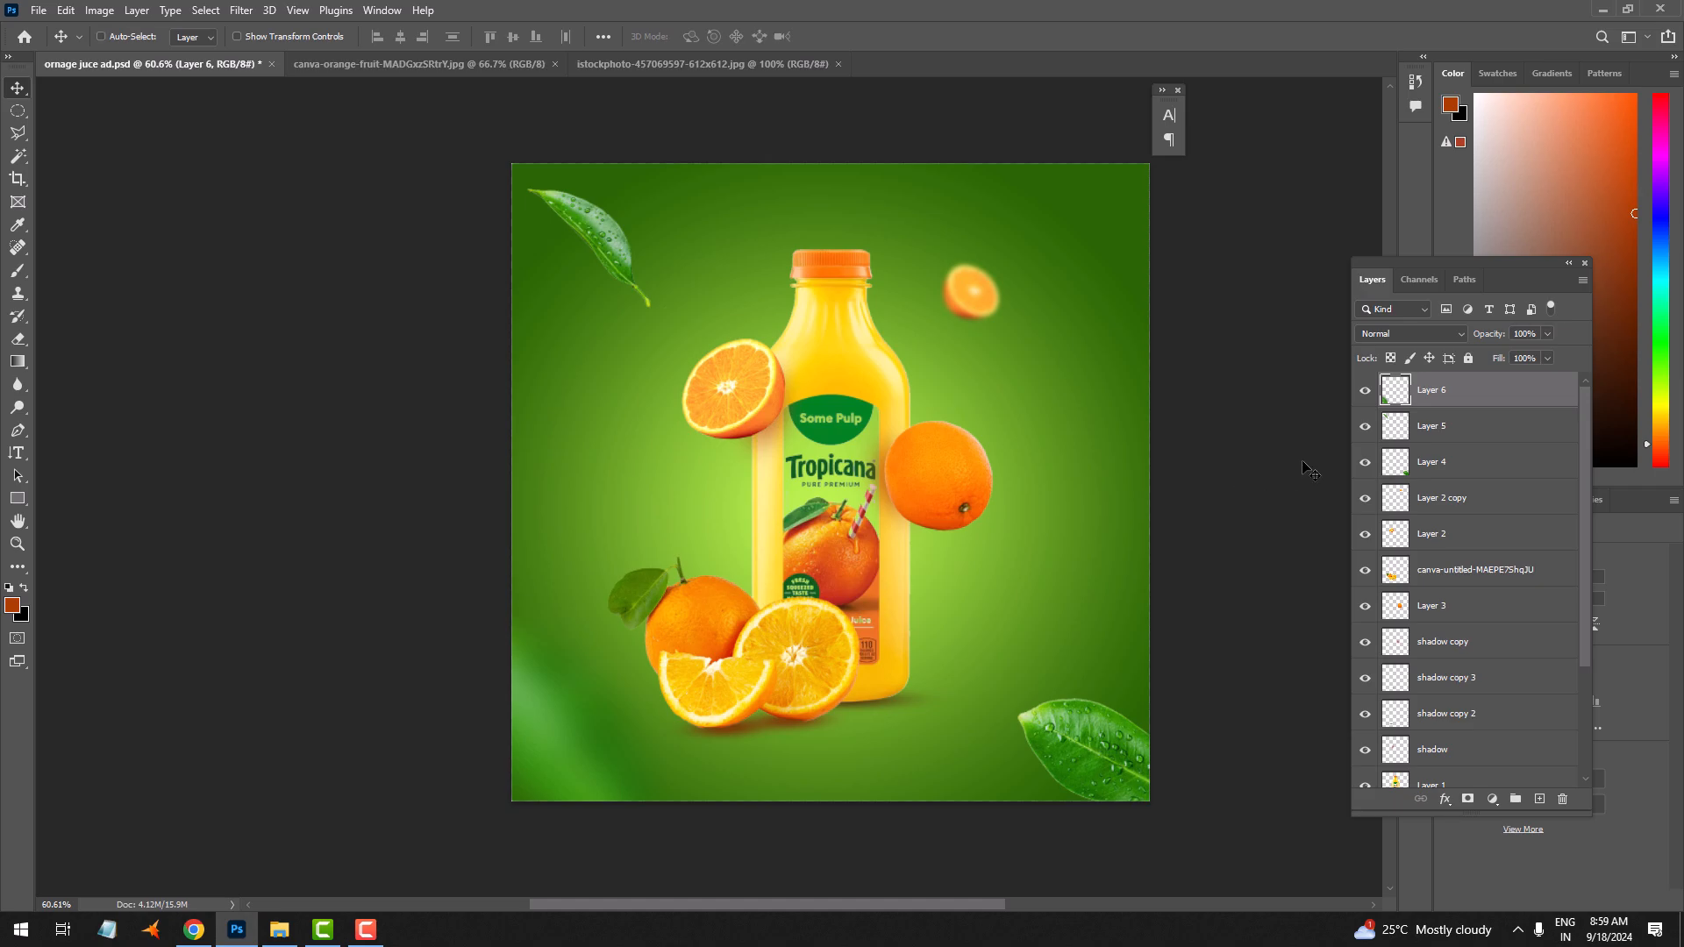
{"action": "key", "text": "ctrl+s"}
Examine the finished advertisement in full-screen mode with the panels hidden and the canvas enlarged
{"action": "key", "text": "Tab"}
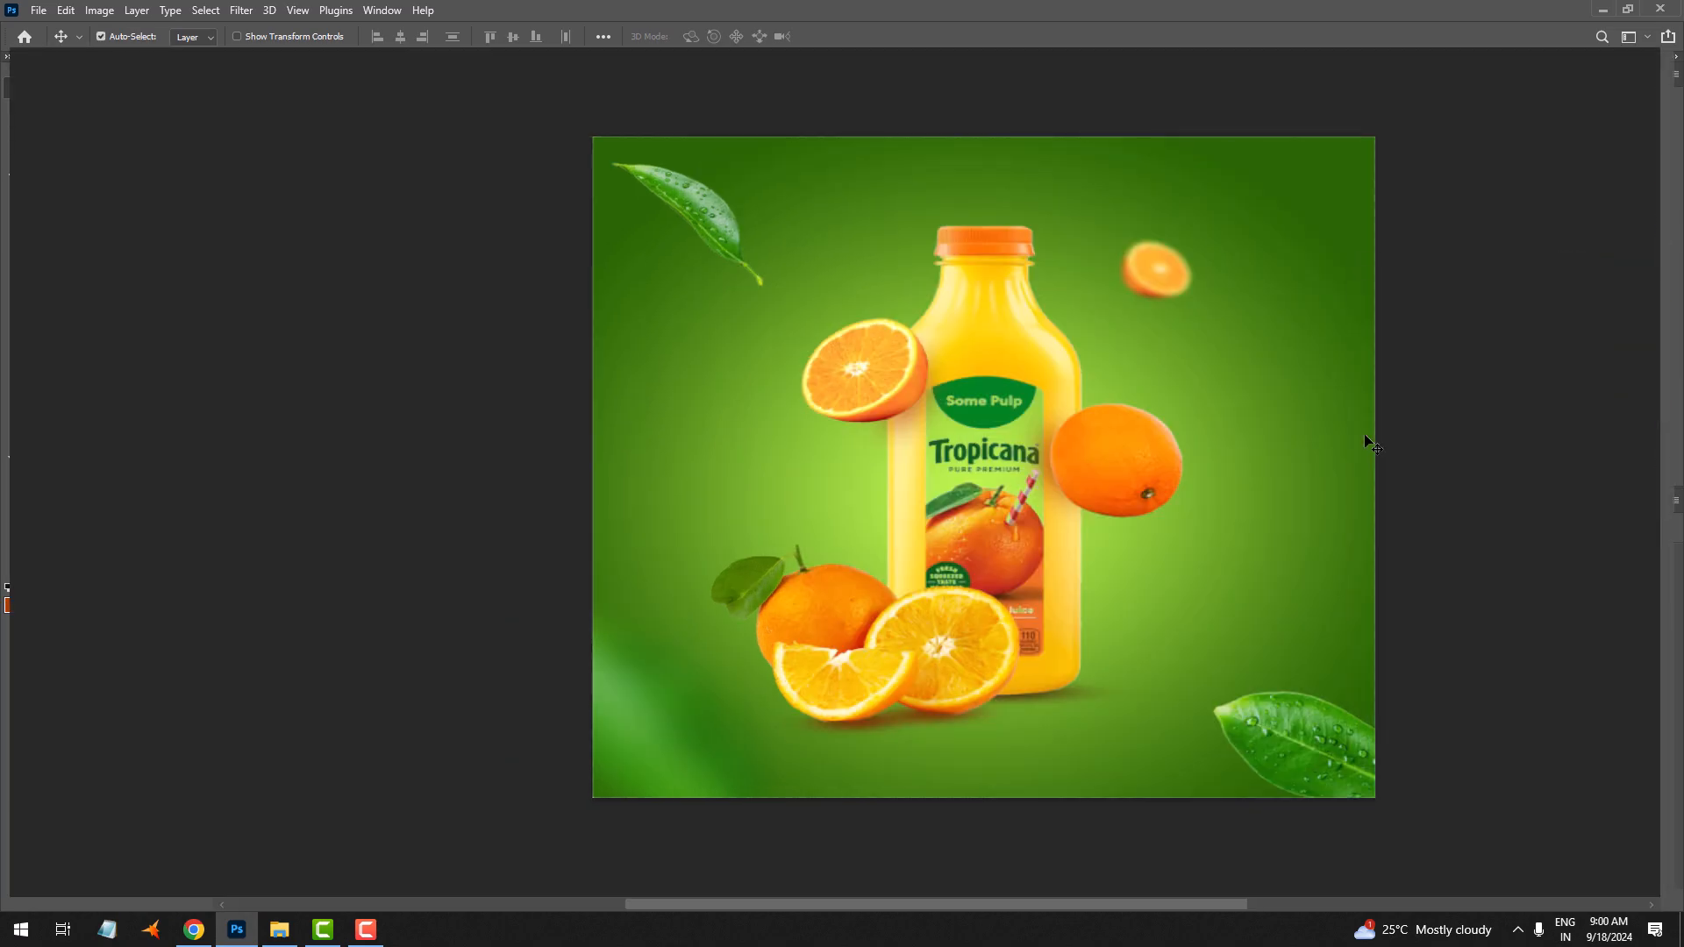
{"action": "key", "text": "f"}
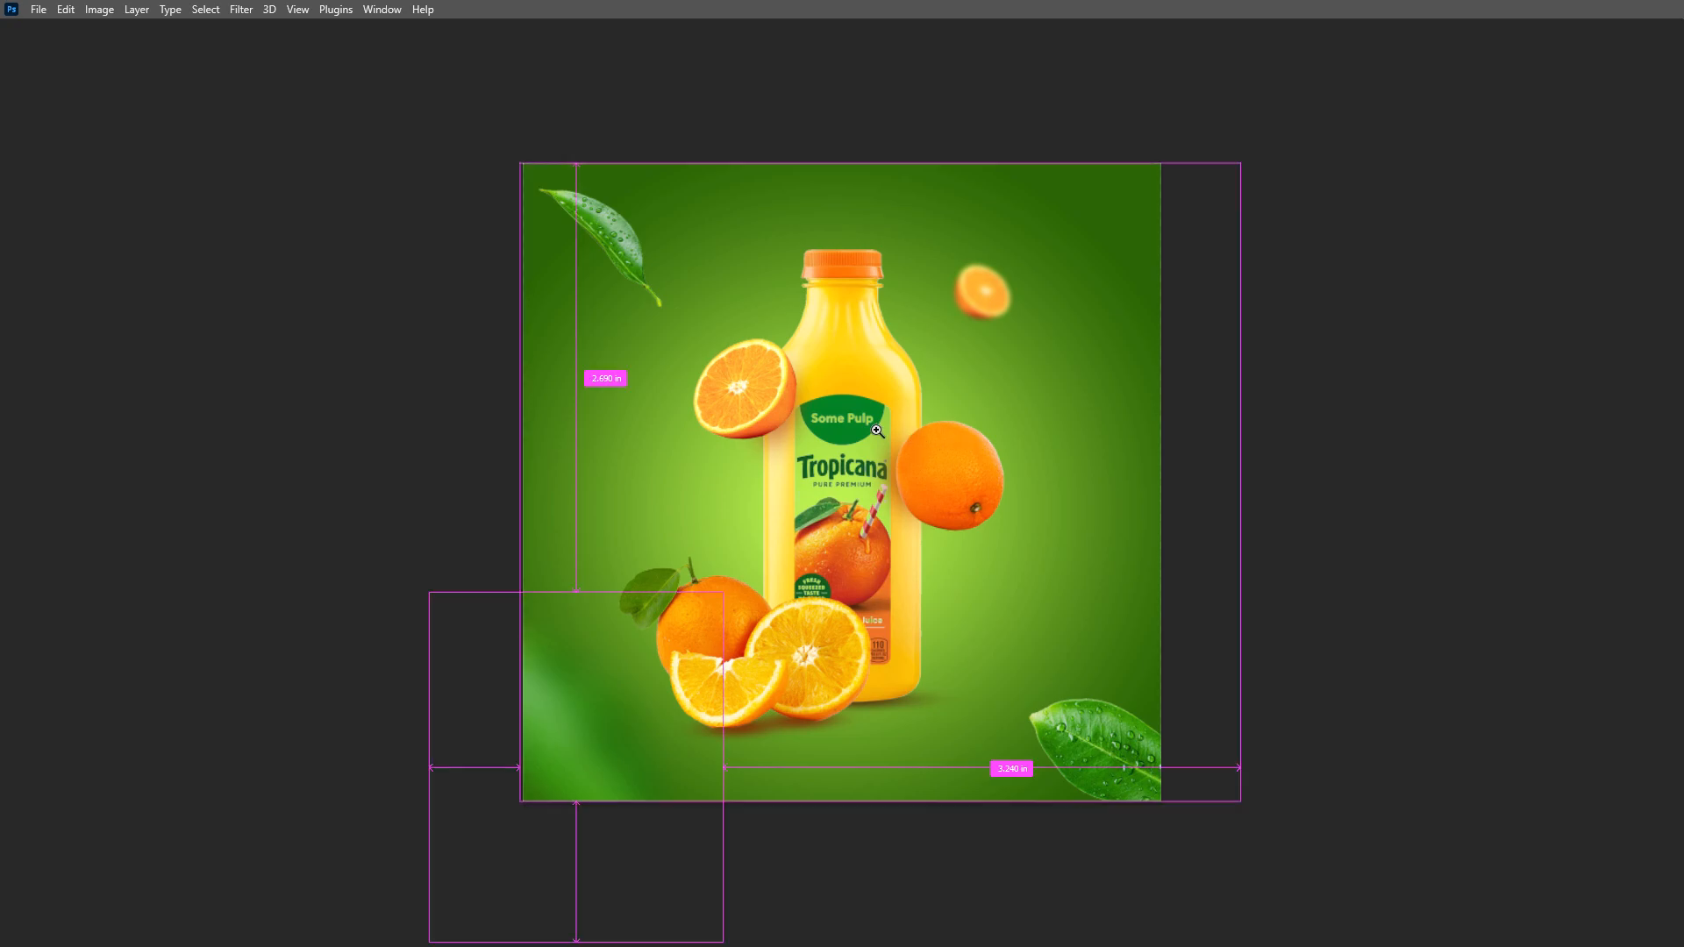
{"action": "key", "text": "ctrl+plus"}
{"action": "left_click_drag", "start_coordinate": [885, 431], "coordinate": [872, 406]}
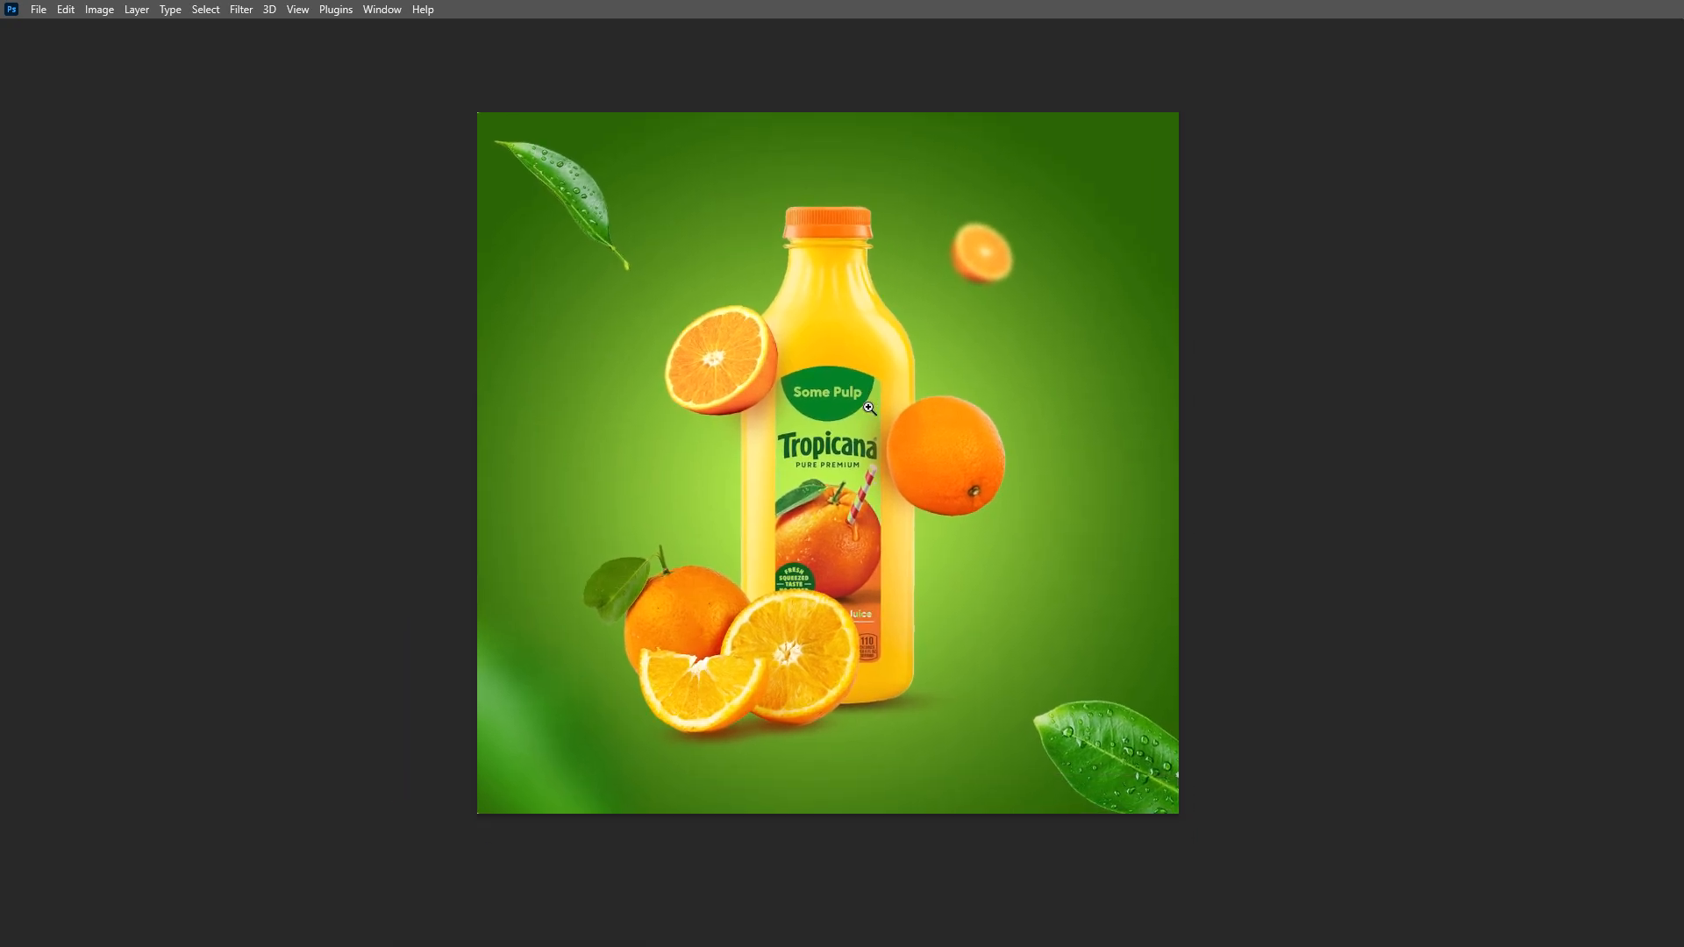
{"action": "scroll", "coordinate": [868, 406], "scroll_direction": "up", "scroll_amount": 1}
{"action": "left_click_drag", "start_coordinate": [888, 416], "coordinate": [915, 384]}
{"action": "scroll", "coordinate": [920, 361], "scroll_direction": "down", "scroll_amount": 1}
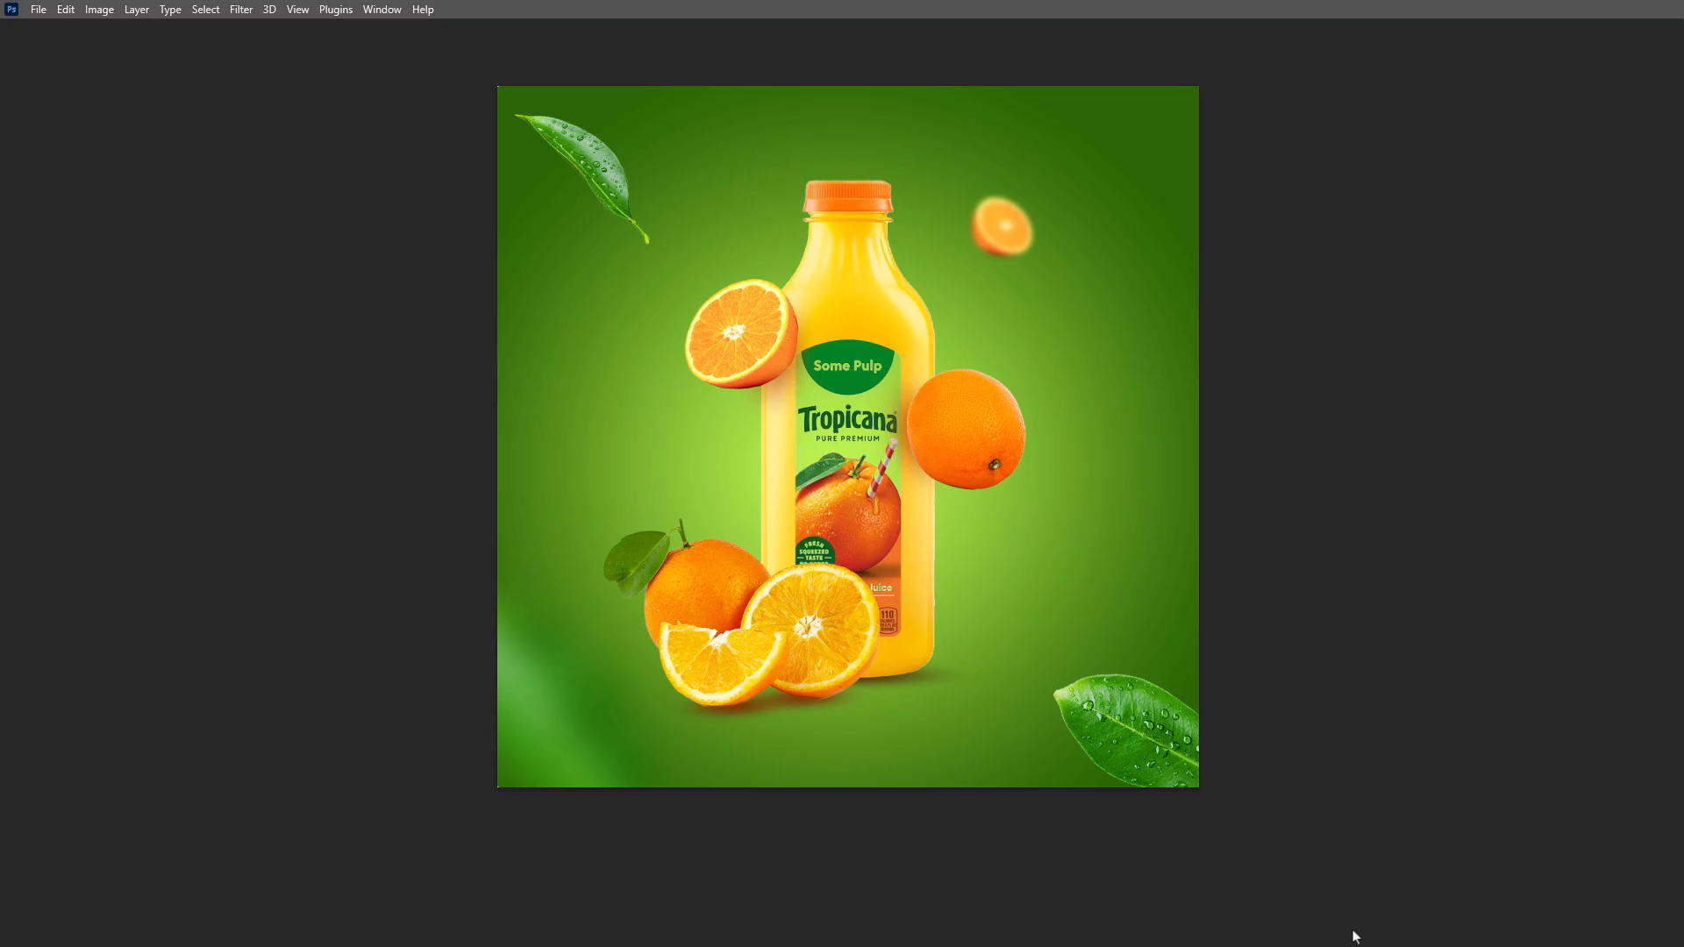